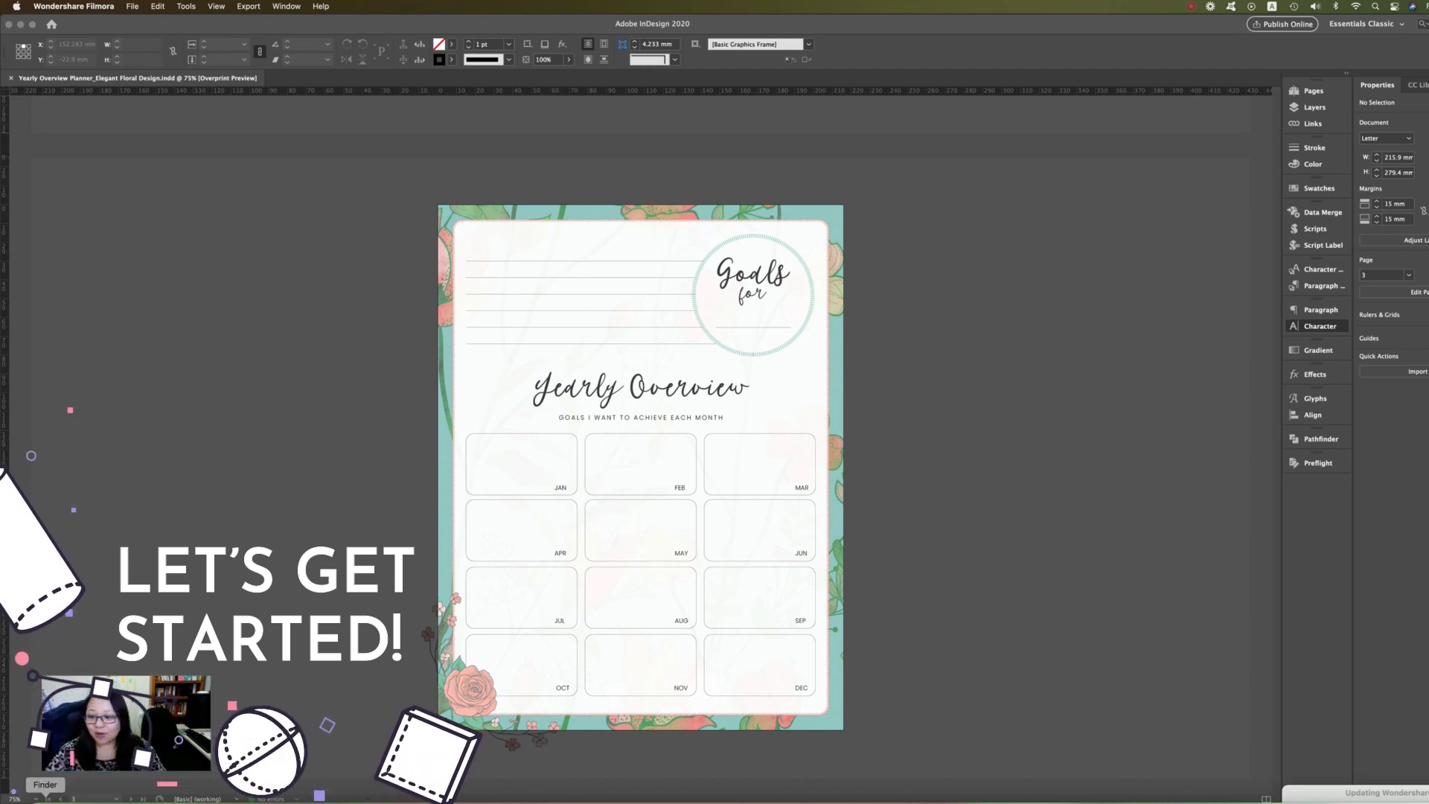
Step: Open the template The Essential Planner for Goal Planning_US.indt from the Adobe CC folder and show its page thumbnails
{"action": "left_click", "coordinate": [45, 798]}
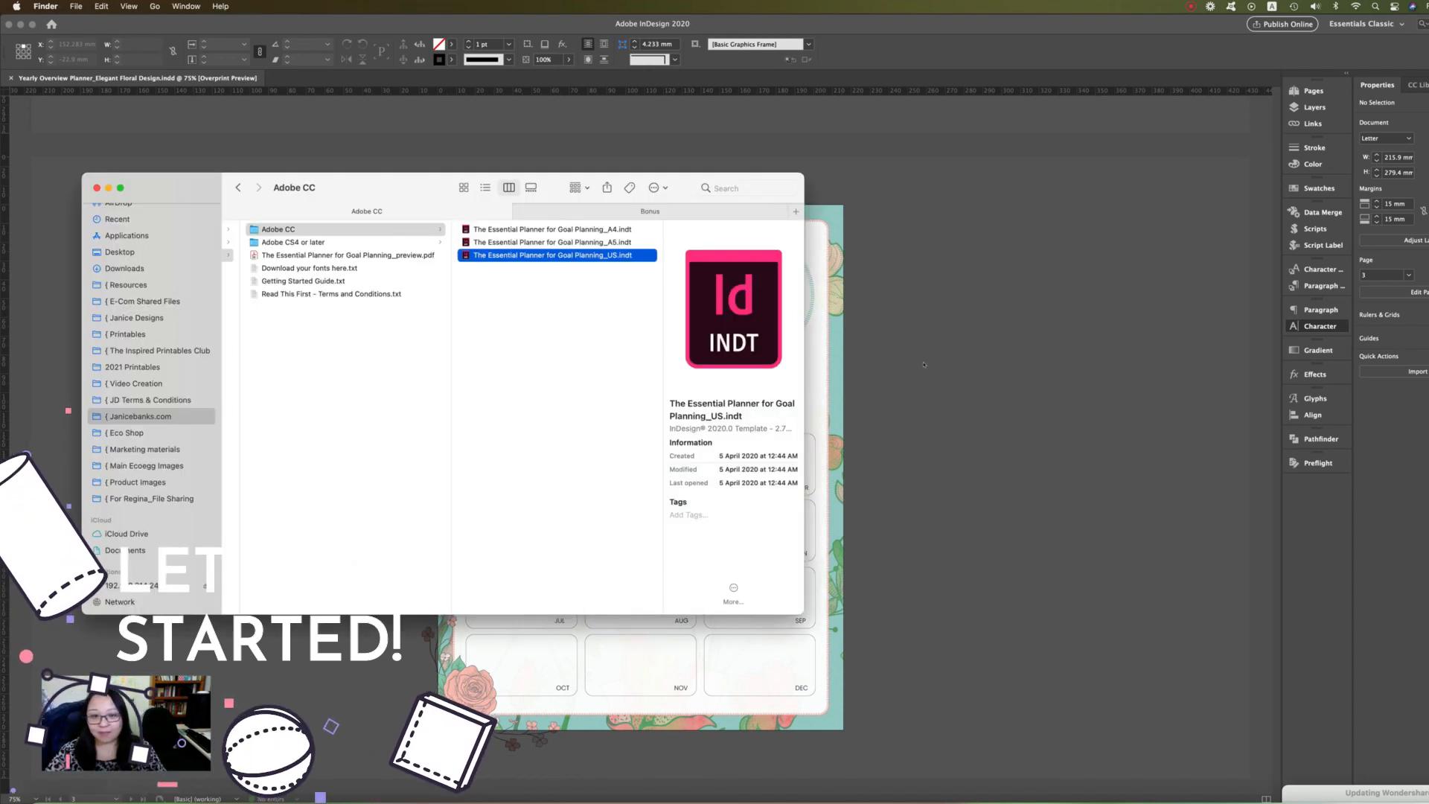
{"action": "double_click", "coordinate": [575, 256]}
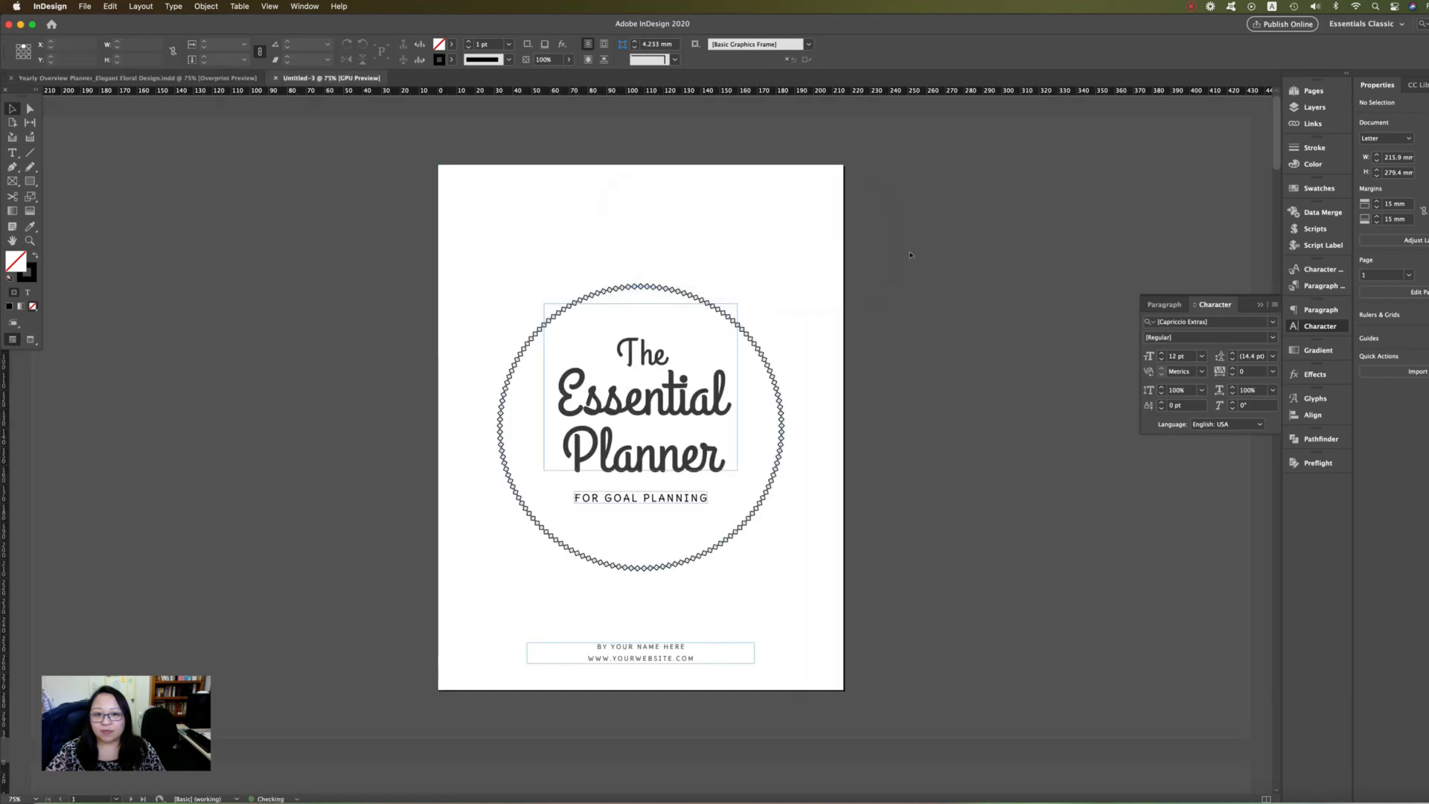
{"action": "left_click", "coordinate": [1305, 92]}
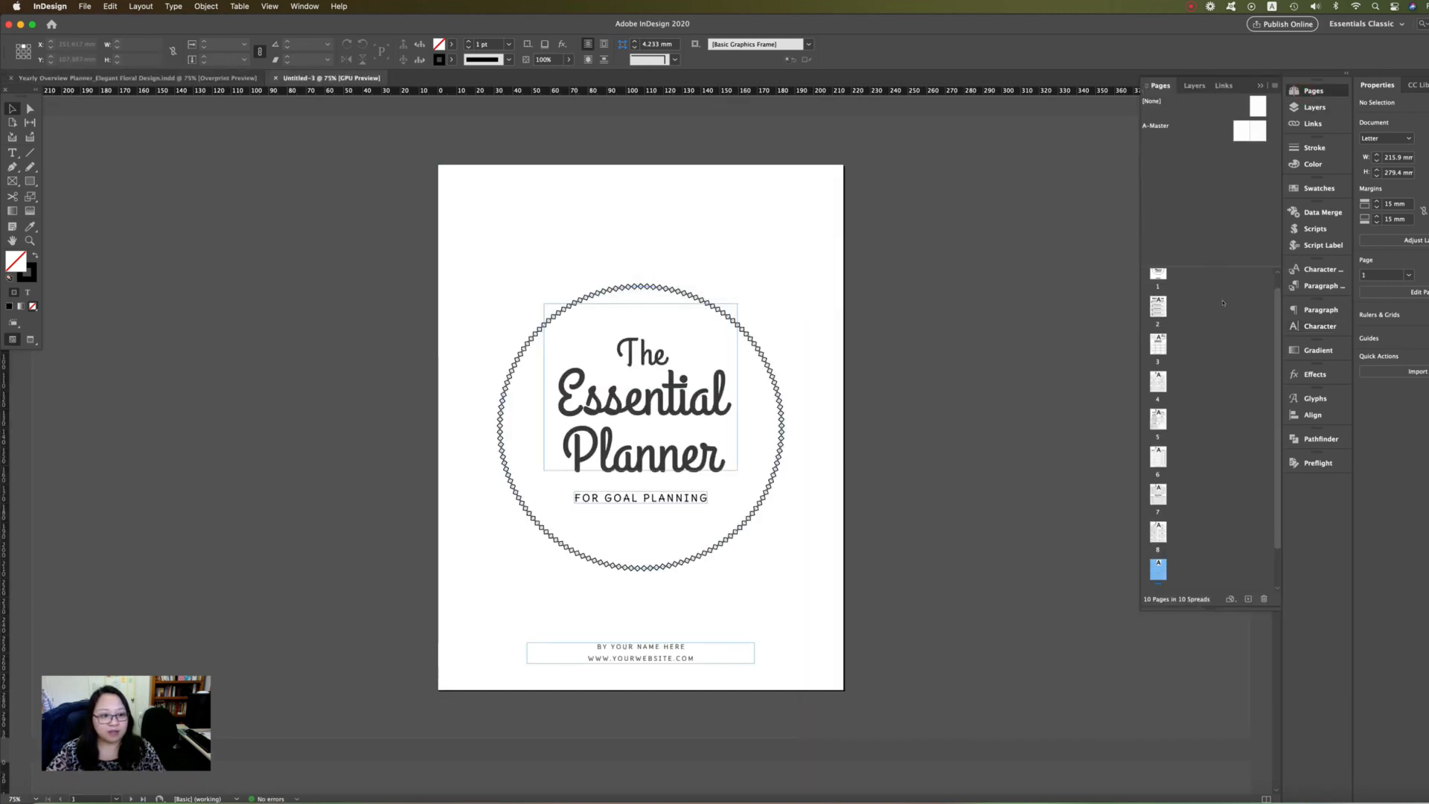
{"action": "left_click", "coordinate": [1307, 90]}
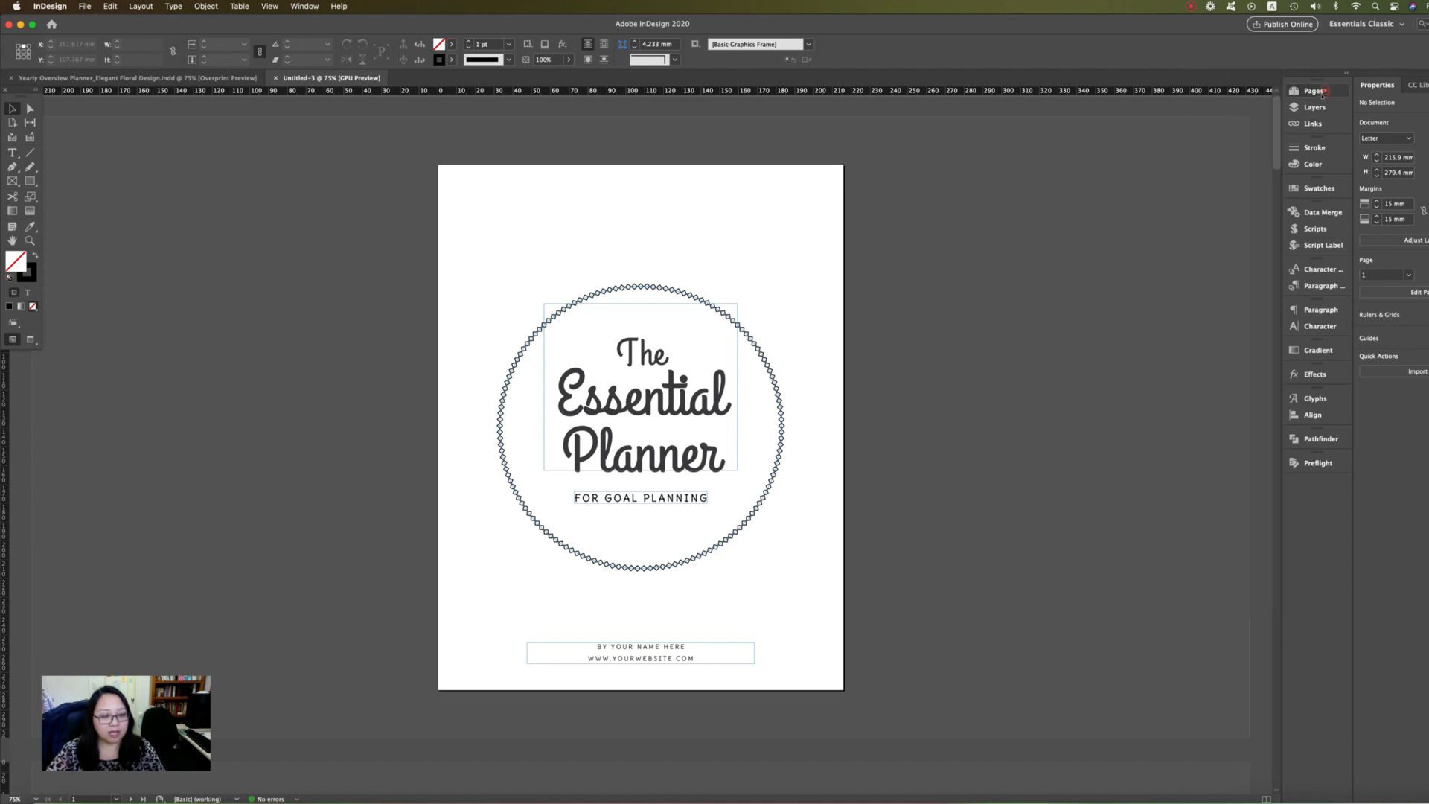
{"action": "left_click", "coordinate": [1314, 91]}
Step: Go to page 3, the Yearly Overview page, and turn on Overprint Preview
{"action": "left_click_drag", "start_coordinate": [1277, 387], "coordinate": [1265, 440]}
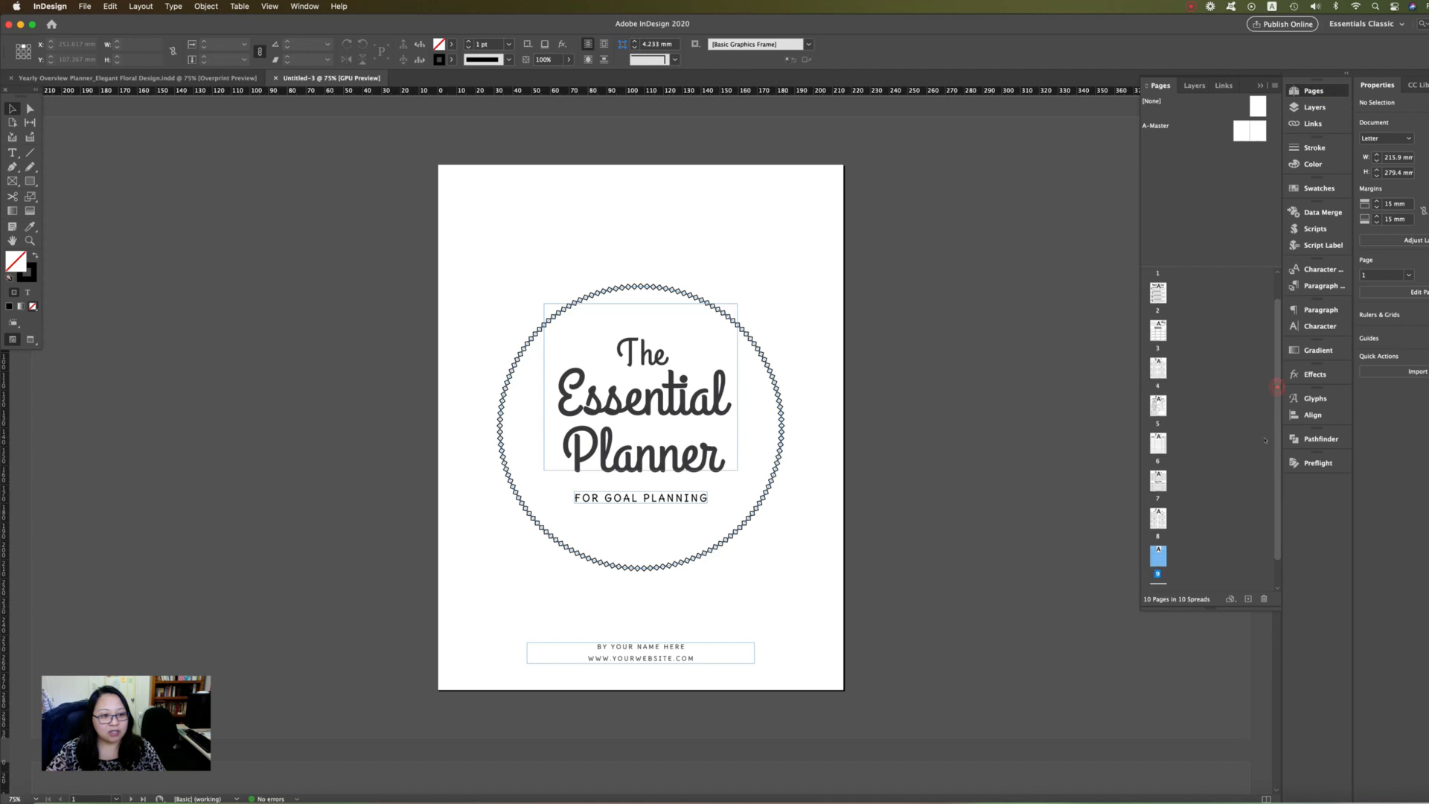
{"action": "scroll", "coordinate": [1168, 559], "scroll_direction": "down", "scroll_amount": 1}
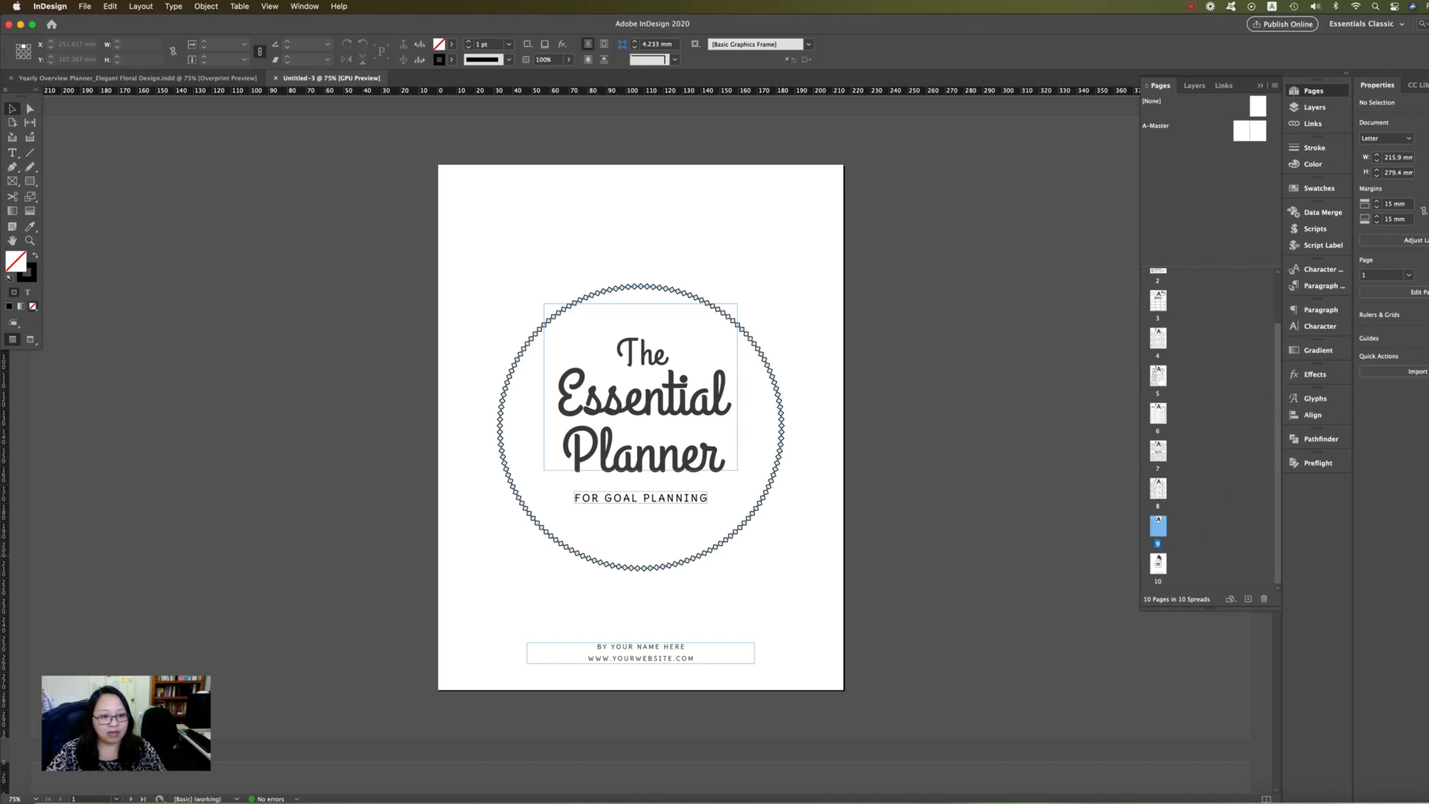
{"action": "scroll", "coordinate": [785, 472], "scroll_direction": "down", "scroll_amount": 10}
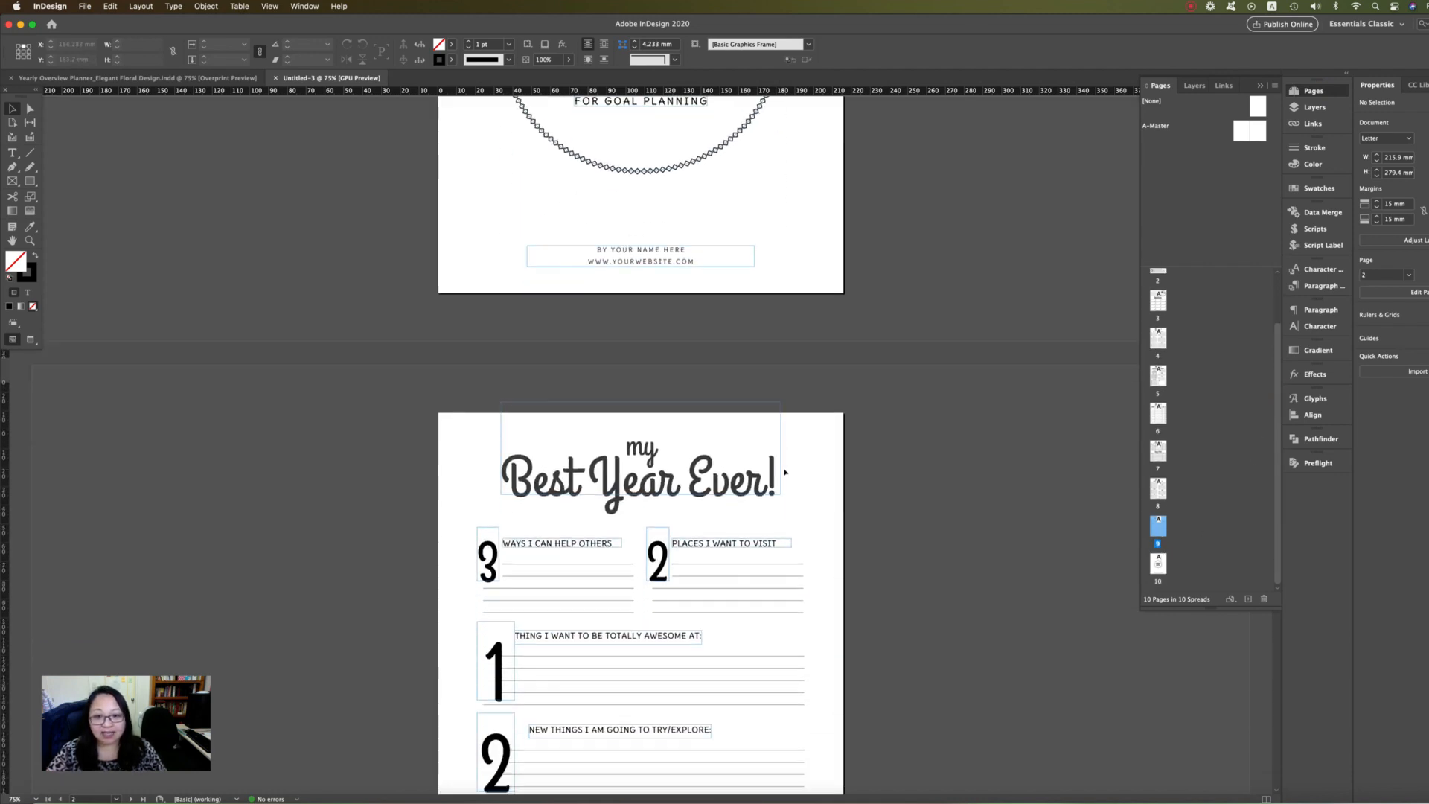
{"action": "scroll", "coordinate": [785, 472], "scroll_direction": "down", "scroll_amount": 10}
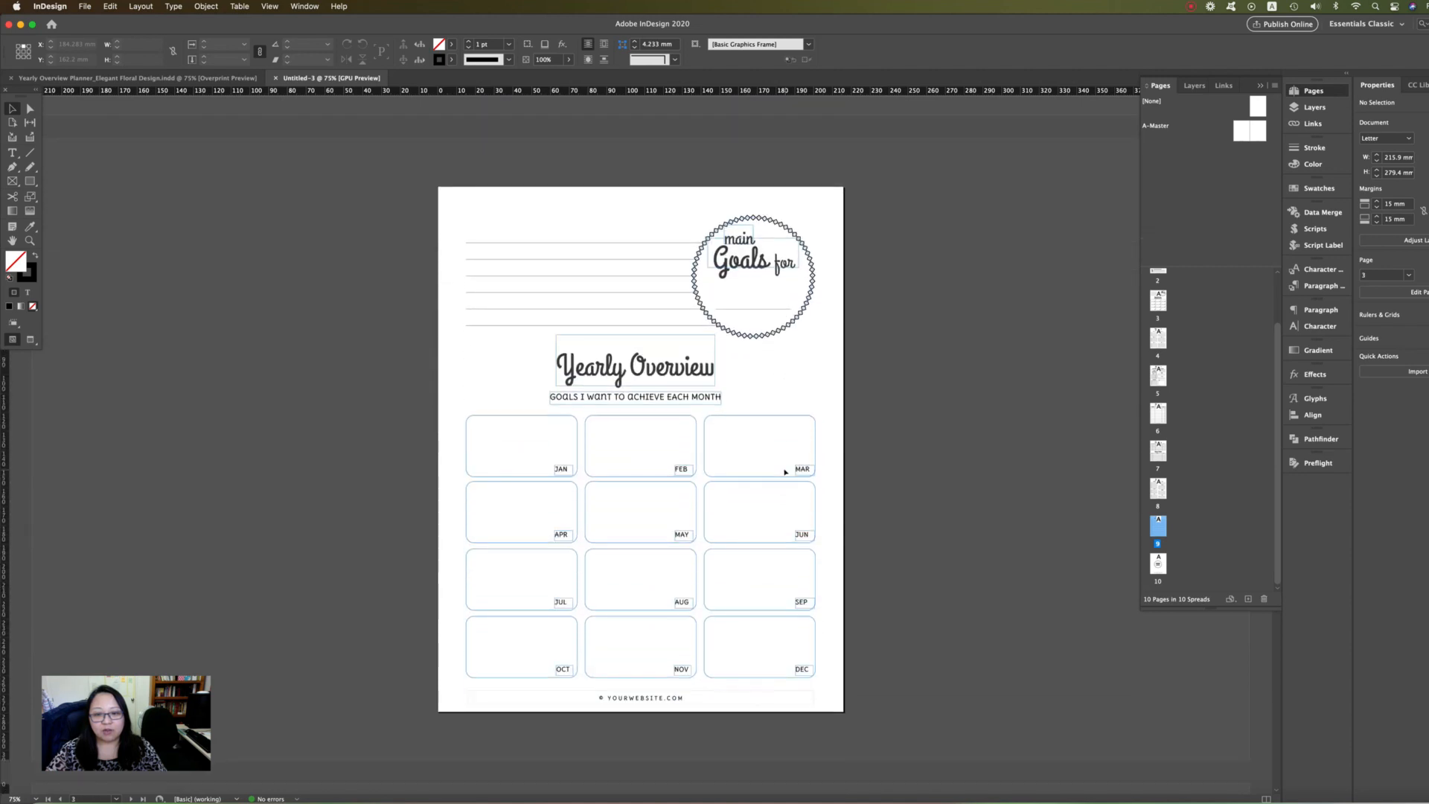
{"action": "double_click", "coordinate": [1156, 305]}
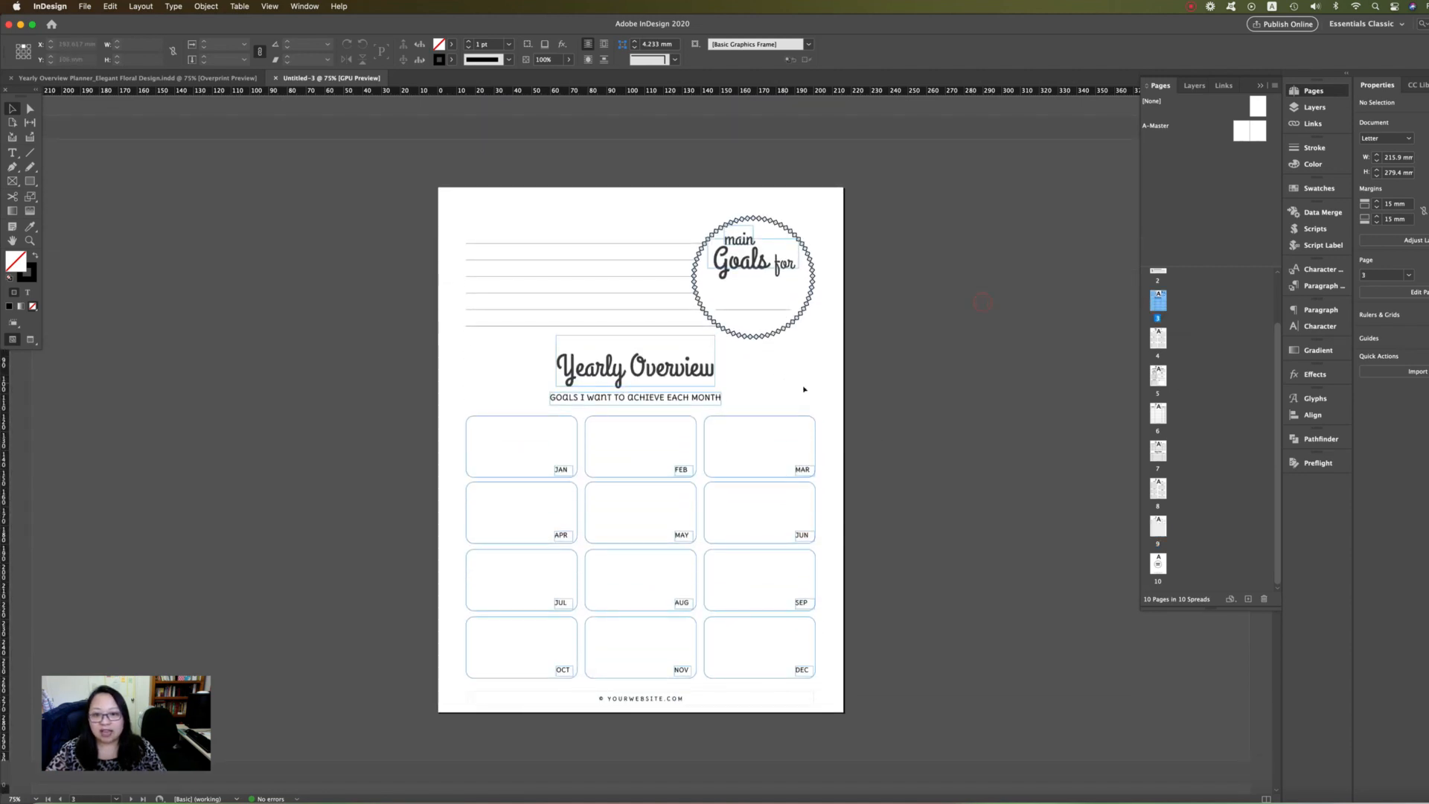
{"action": "left_click", "coordinate": [270, 7]}
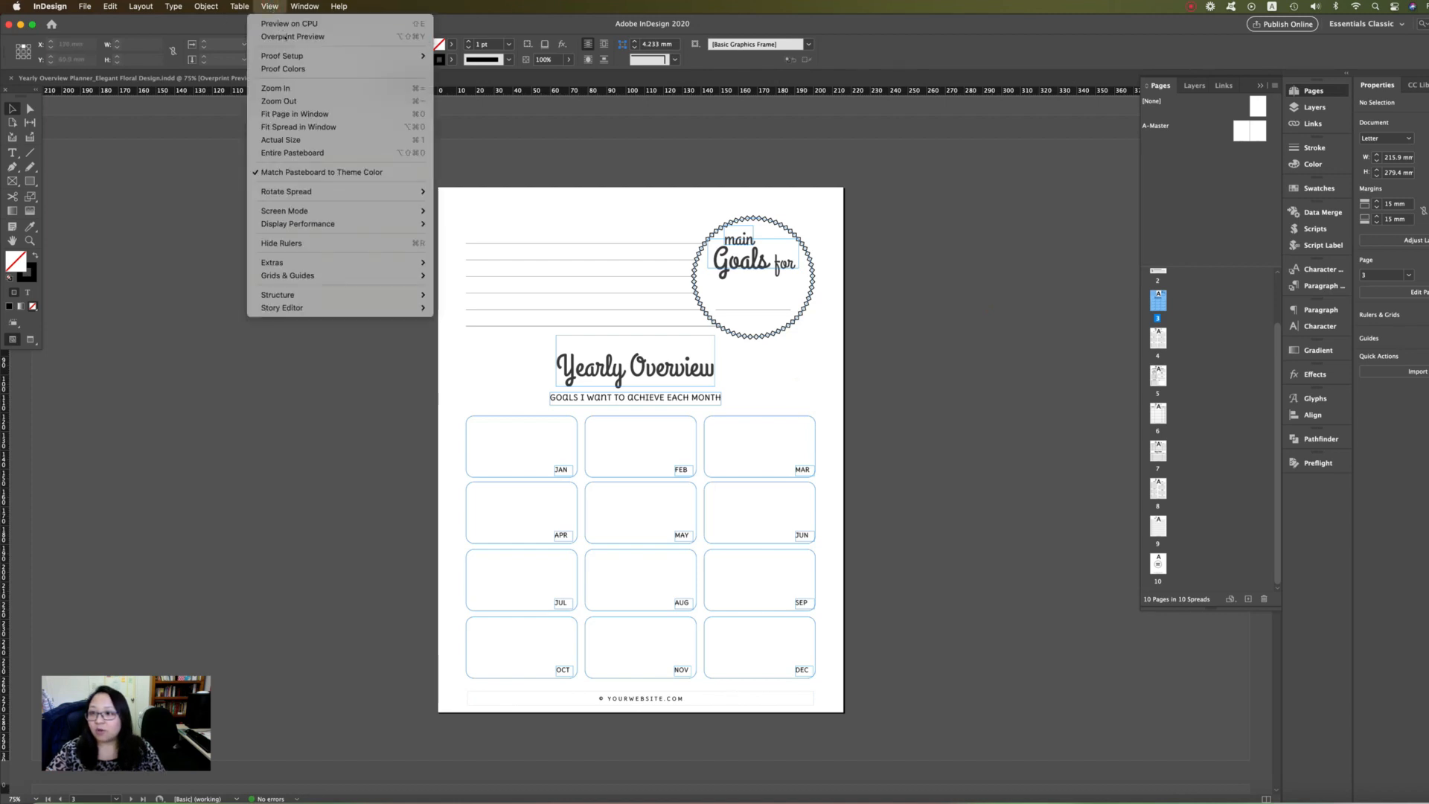
{"action": "left_click", "coordinate": [285, 36]}
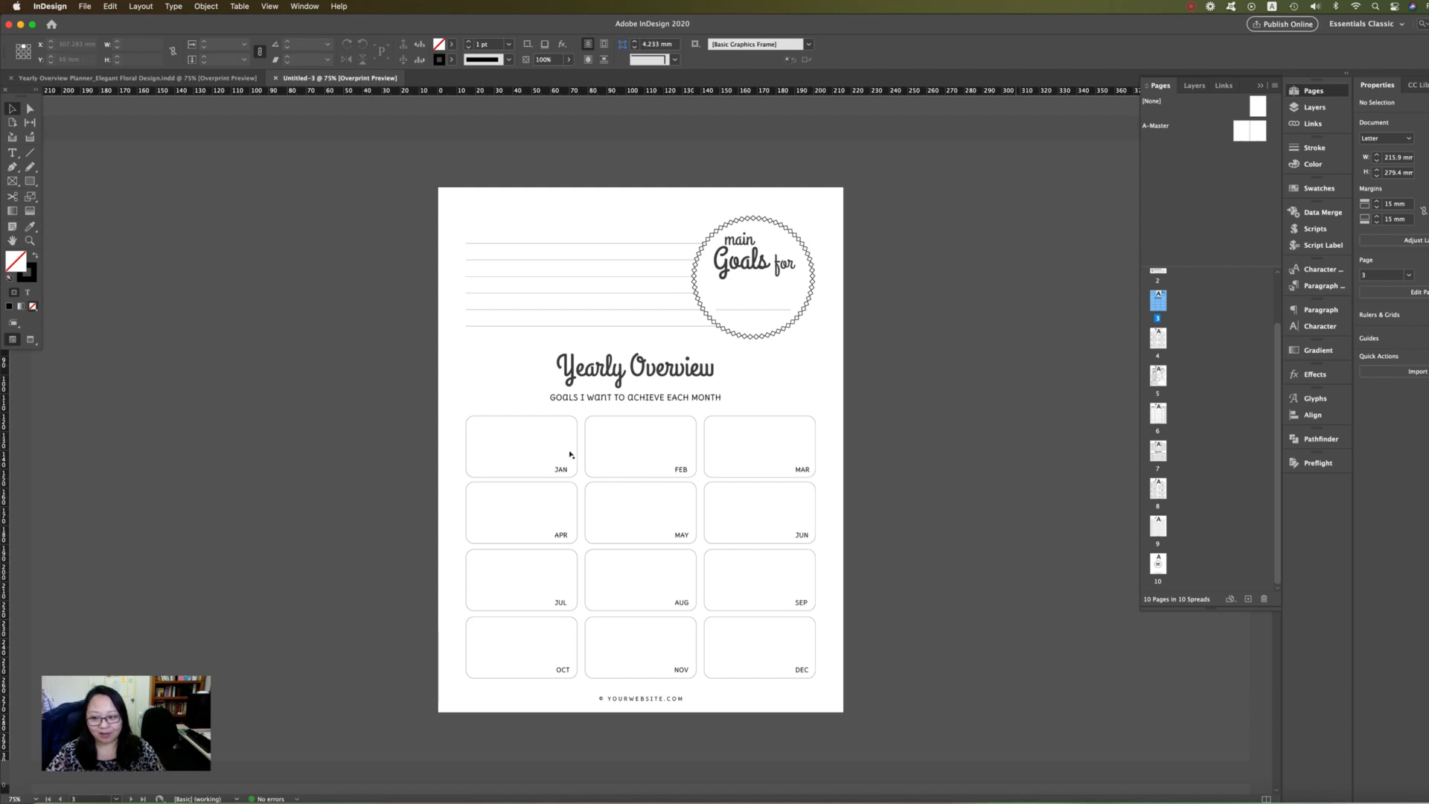
Step: Place watercolor floral pat2.jpg from Finder's Bonus folder on page 3, starting at the page's upper-left corner and spanning its full height
{"action": "left_click", "coordinate": [46, 801]}
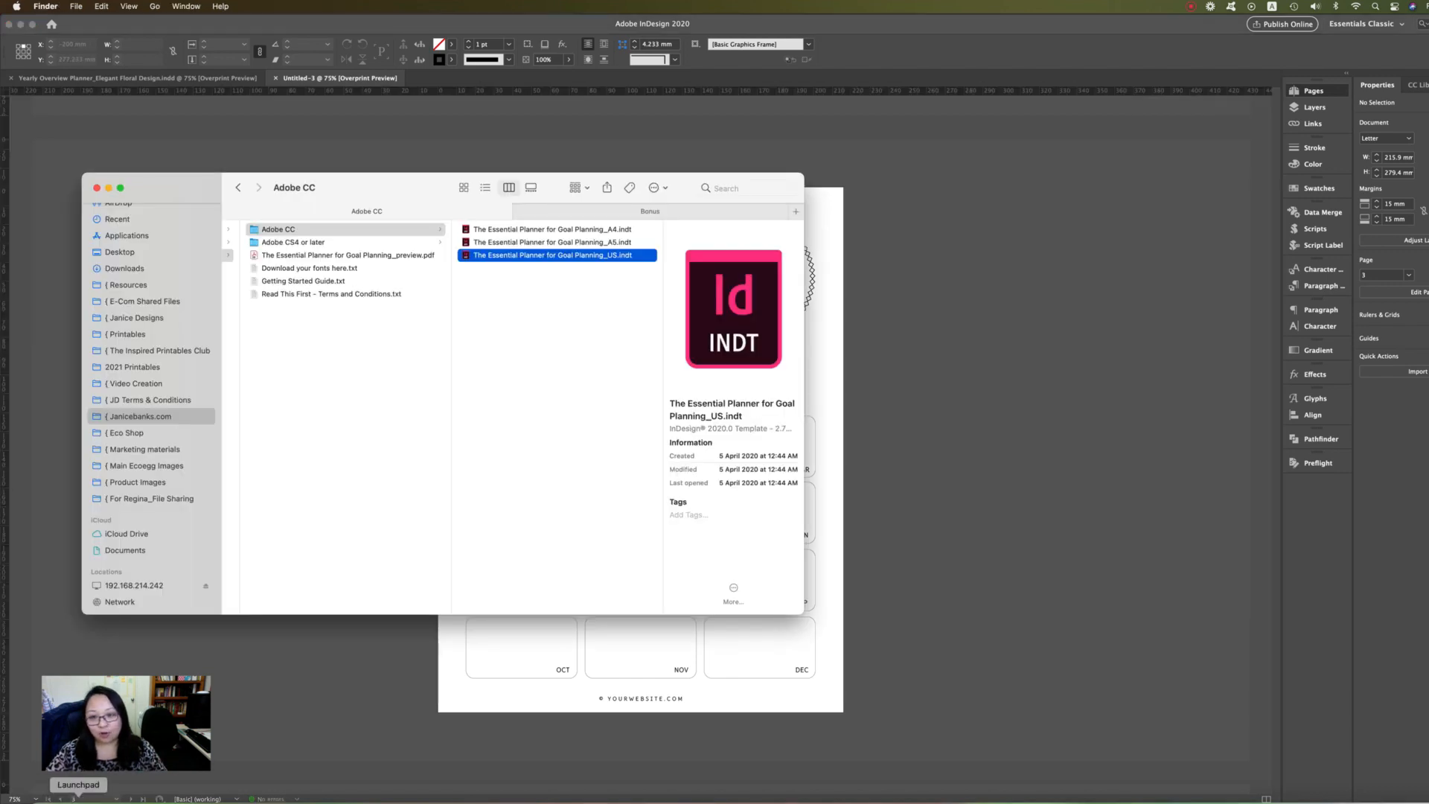
{"action": "left_click", "coordinate": [544, 209]}
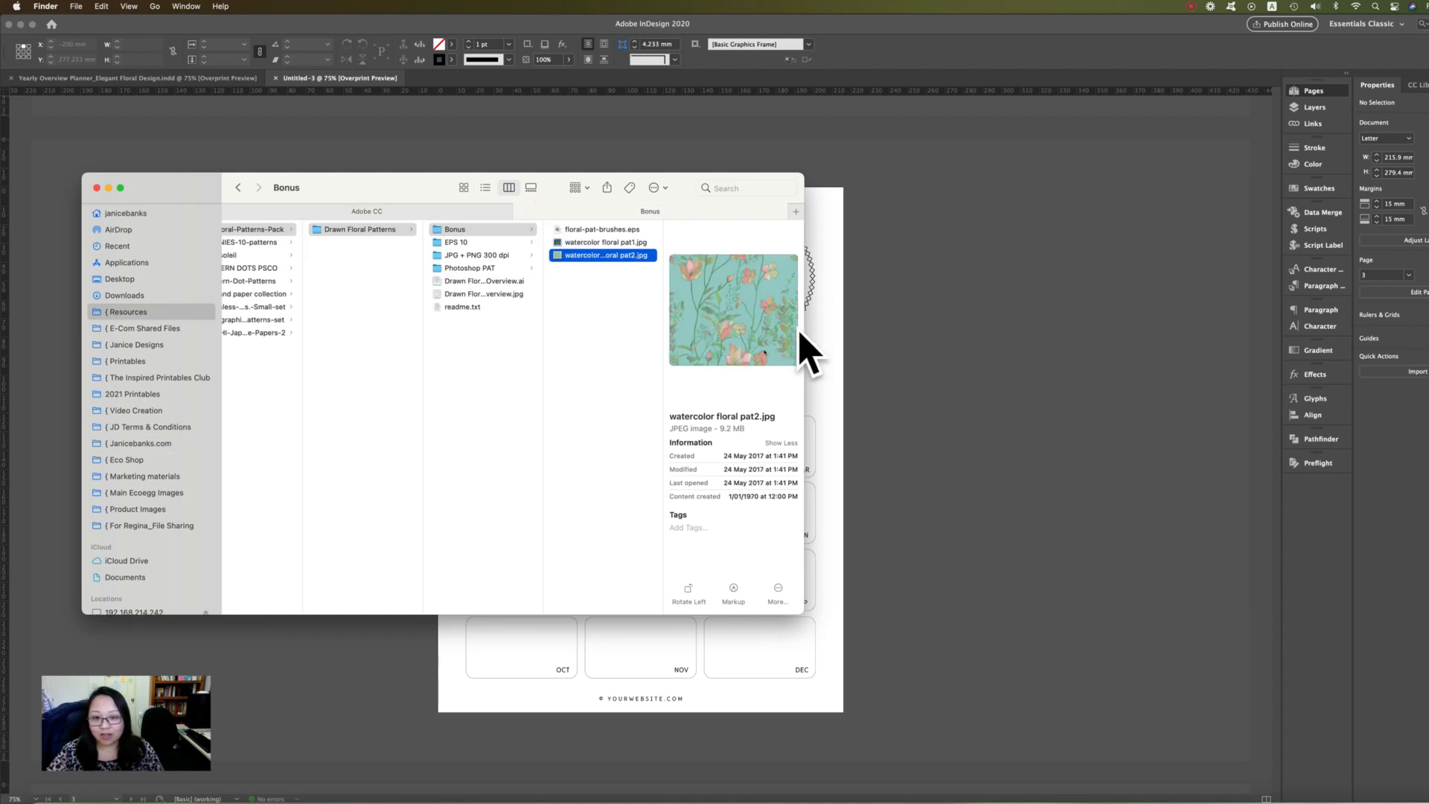
{"action": "left_click_drag", "start_coordinate": [428, 180], "coordinate": [143, 187]}
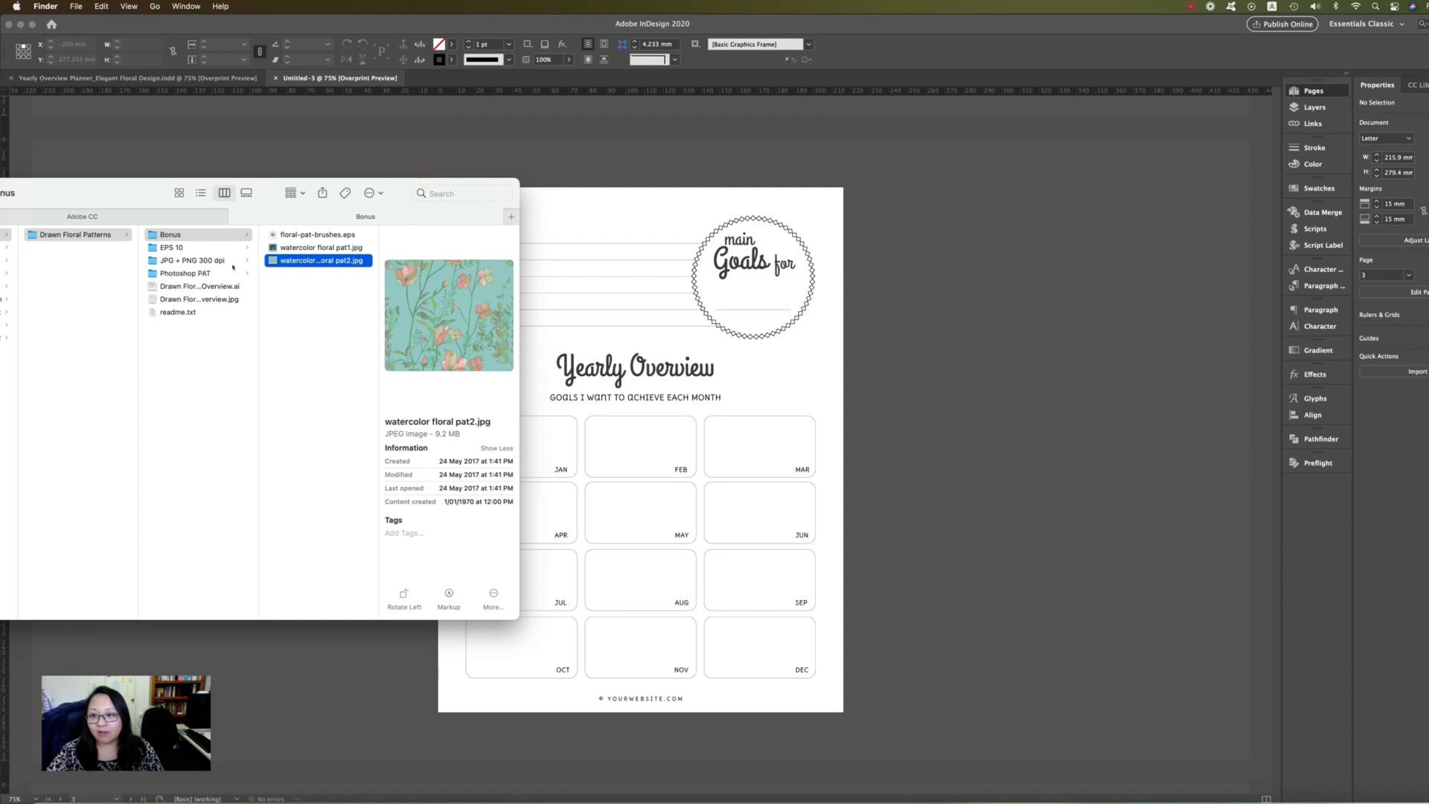
{"action": "left_click_drag", "start_coordinate": [271, 262], "coordinate": [589, 206]}
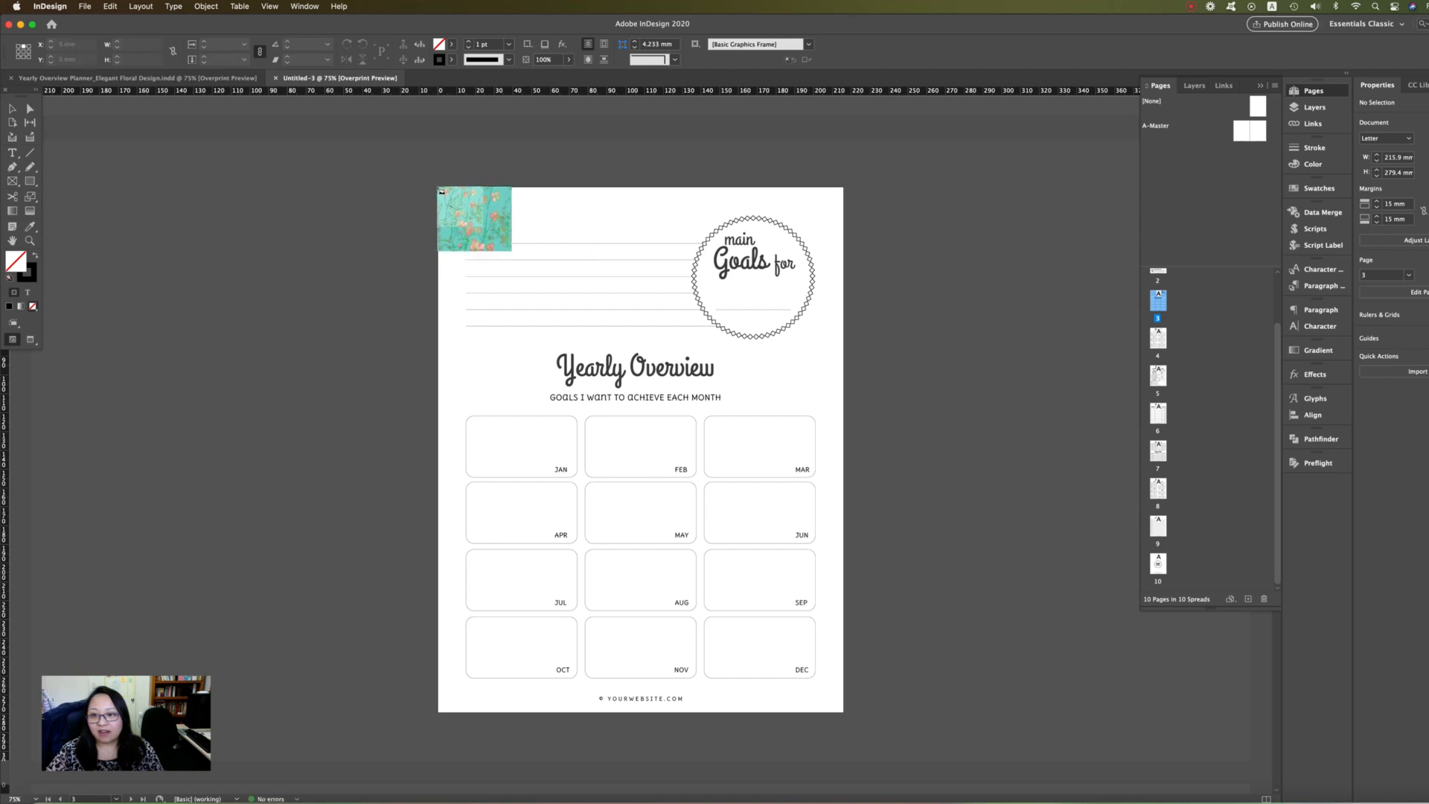
{"action": "left_click_drag", "start_coordinate": [441, 191], "coordinate": [843, 712]}
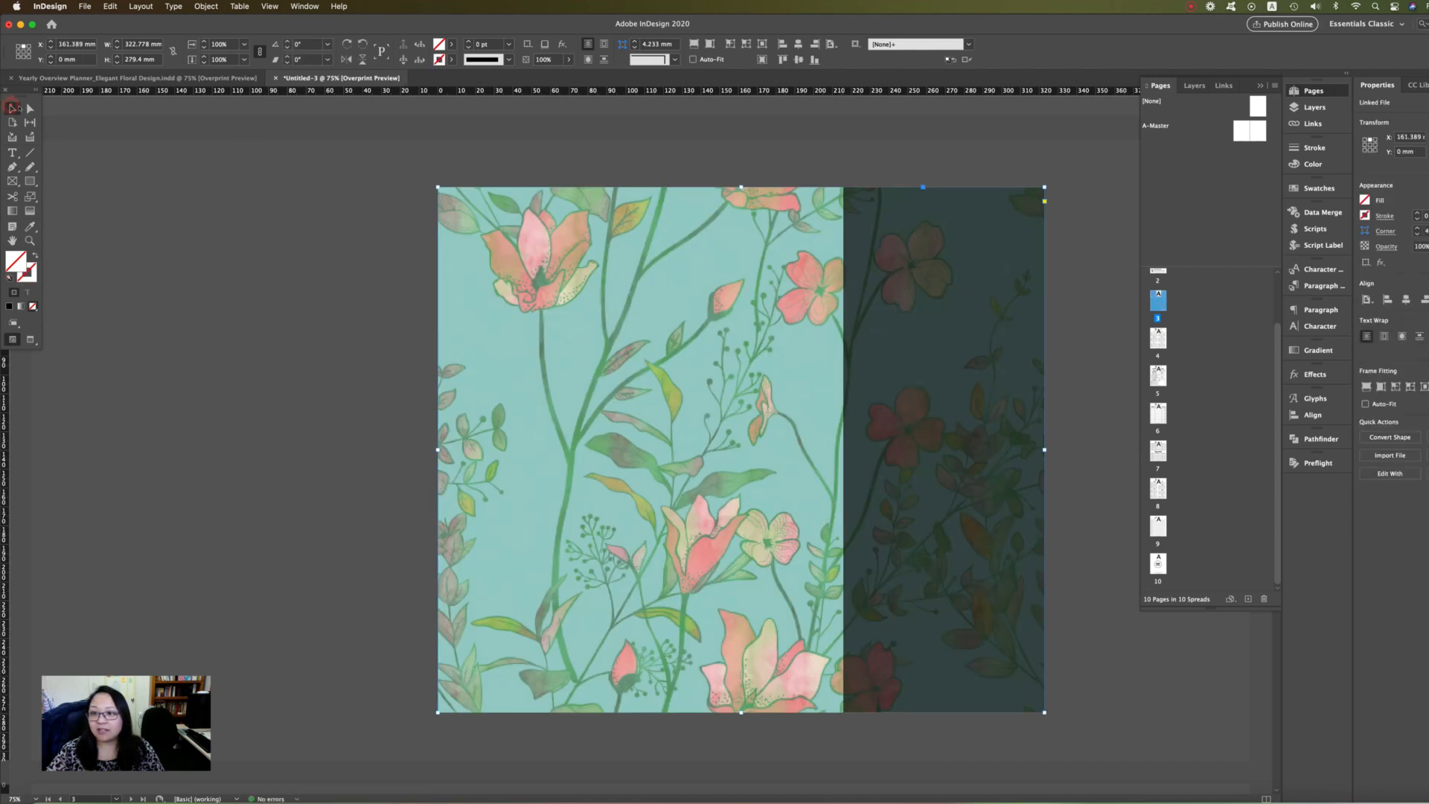
Step: Center the floral image horizontally, aligned to the page
{"action": "left_click", "coordinate": [832, 44]}
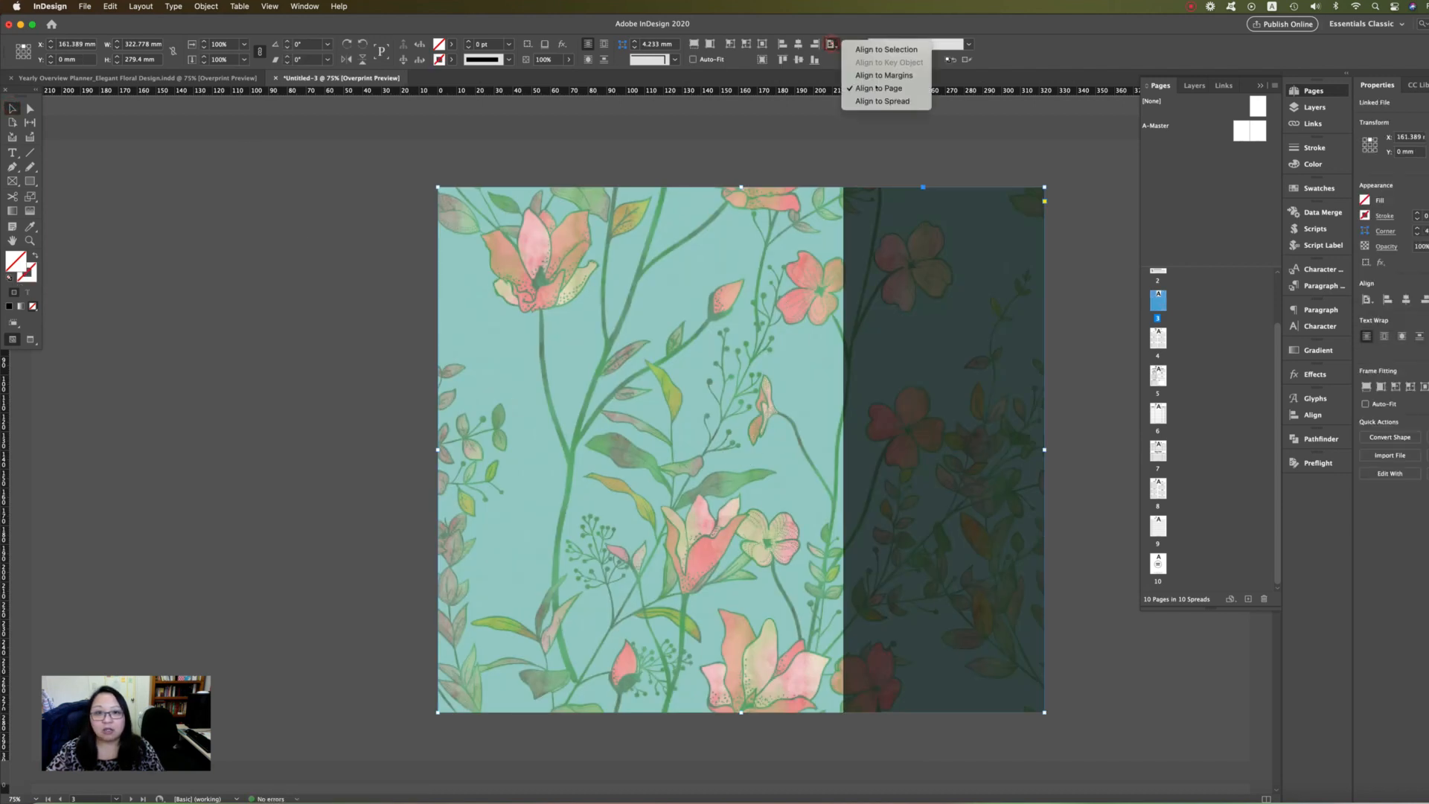
{"action": "left_click", "coordinate": [886, 88]}
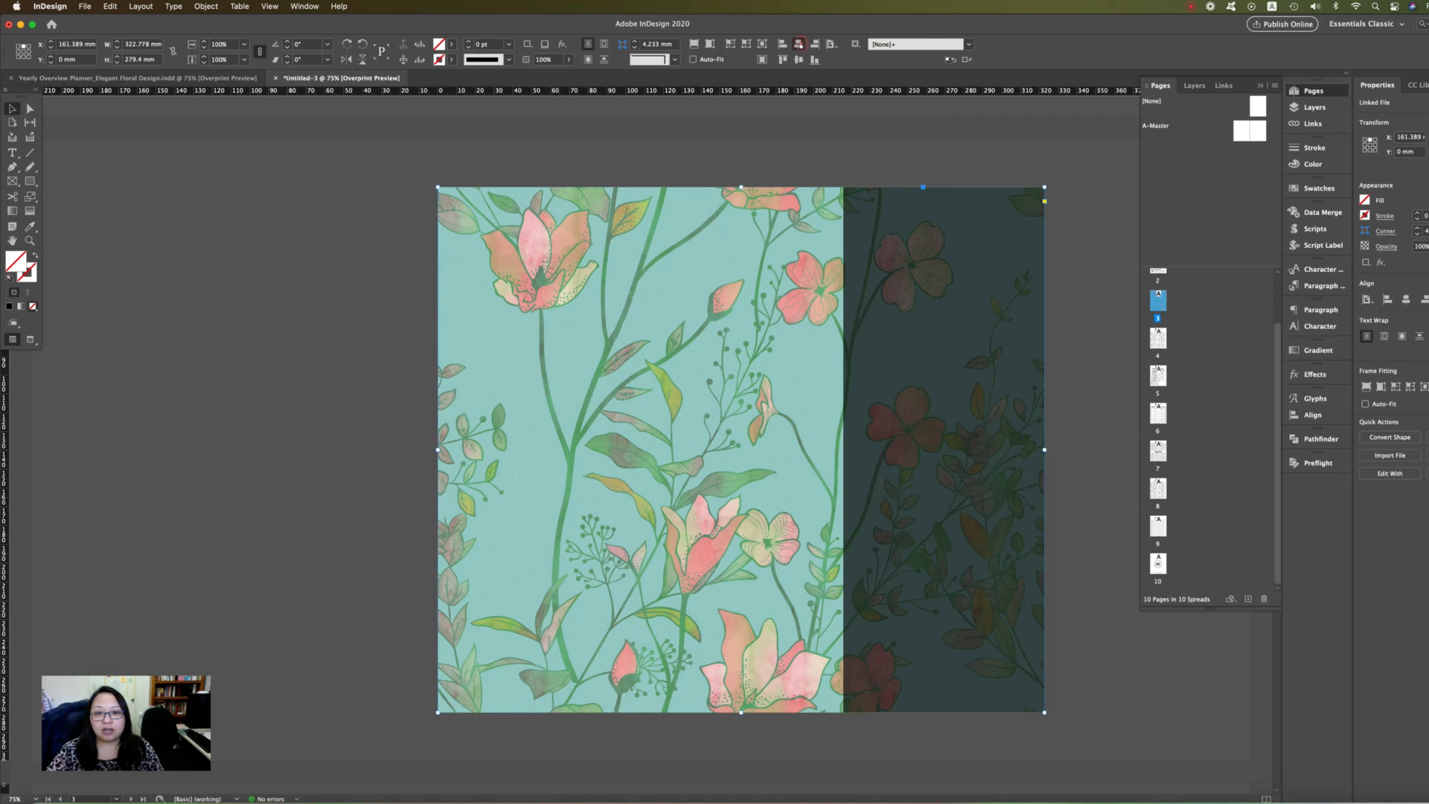
{"action": "left_click", "coordinate": [799, 44]}
{"action": "left_click", "coordinate": [1037, 358]}
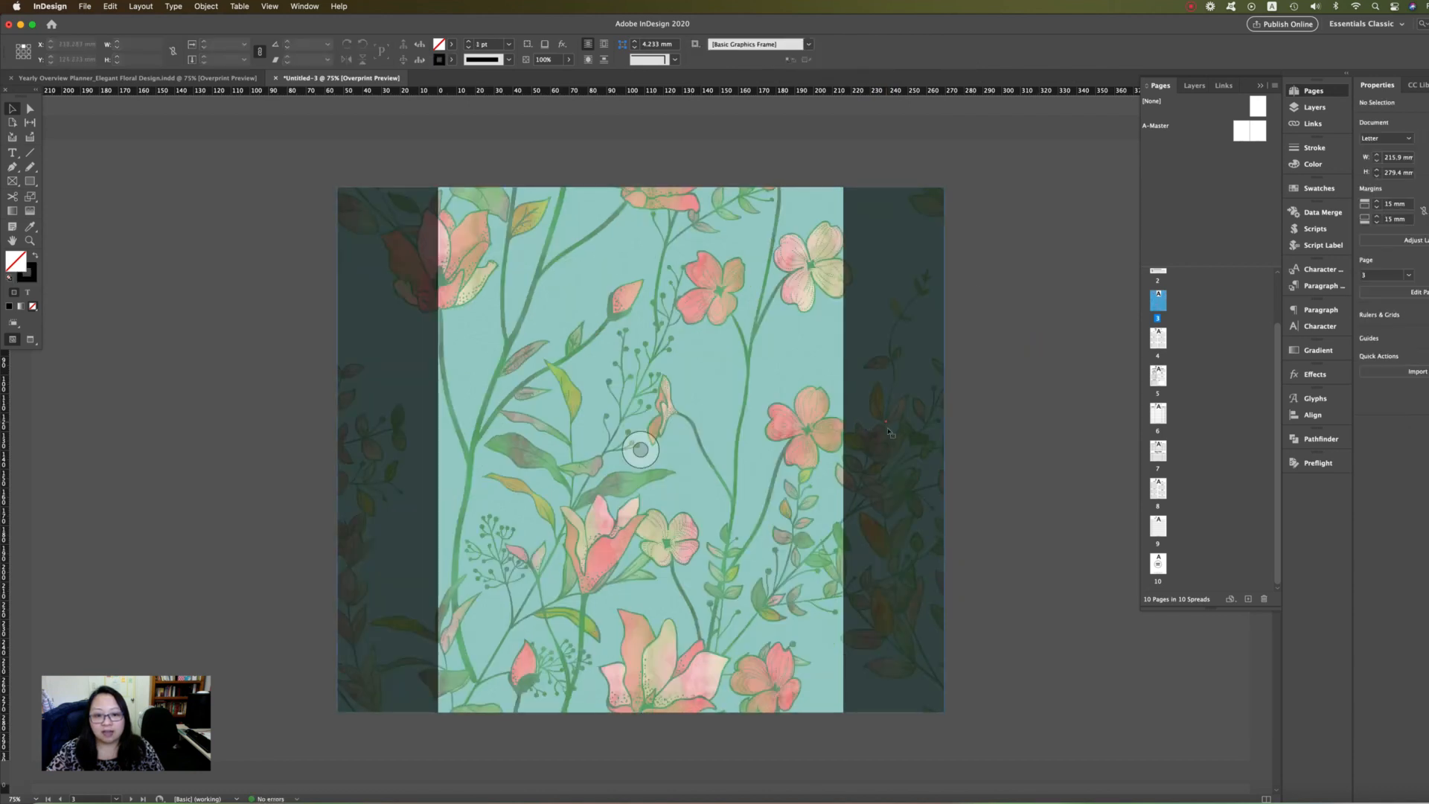
Step: Crop both sides of the floral image frame to the page edges, making it 215.9 mm wide
{"action": "left_click", "coordinate": [888, 432]}
{"action": "left_click_drag", "start_coordinate": [943, 449], "coordinate": [843, 433]}
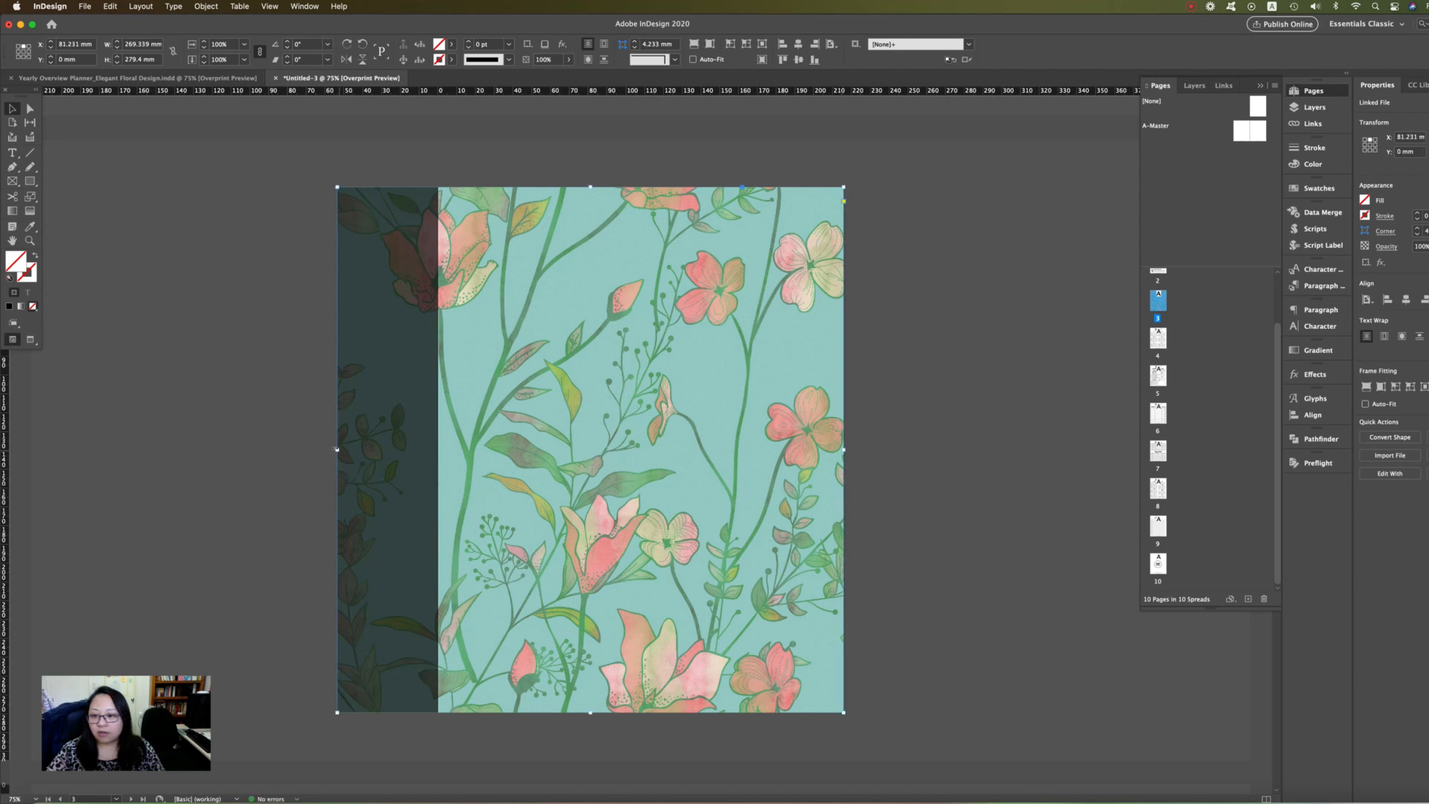
{"action": "left_click_drag", "start_coordinate": [336, 449], "coordinate": [438, 449]}
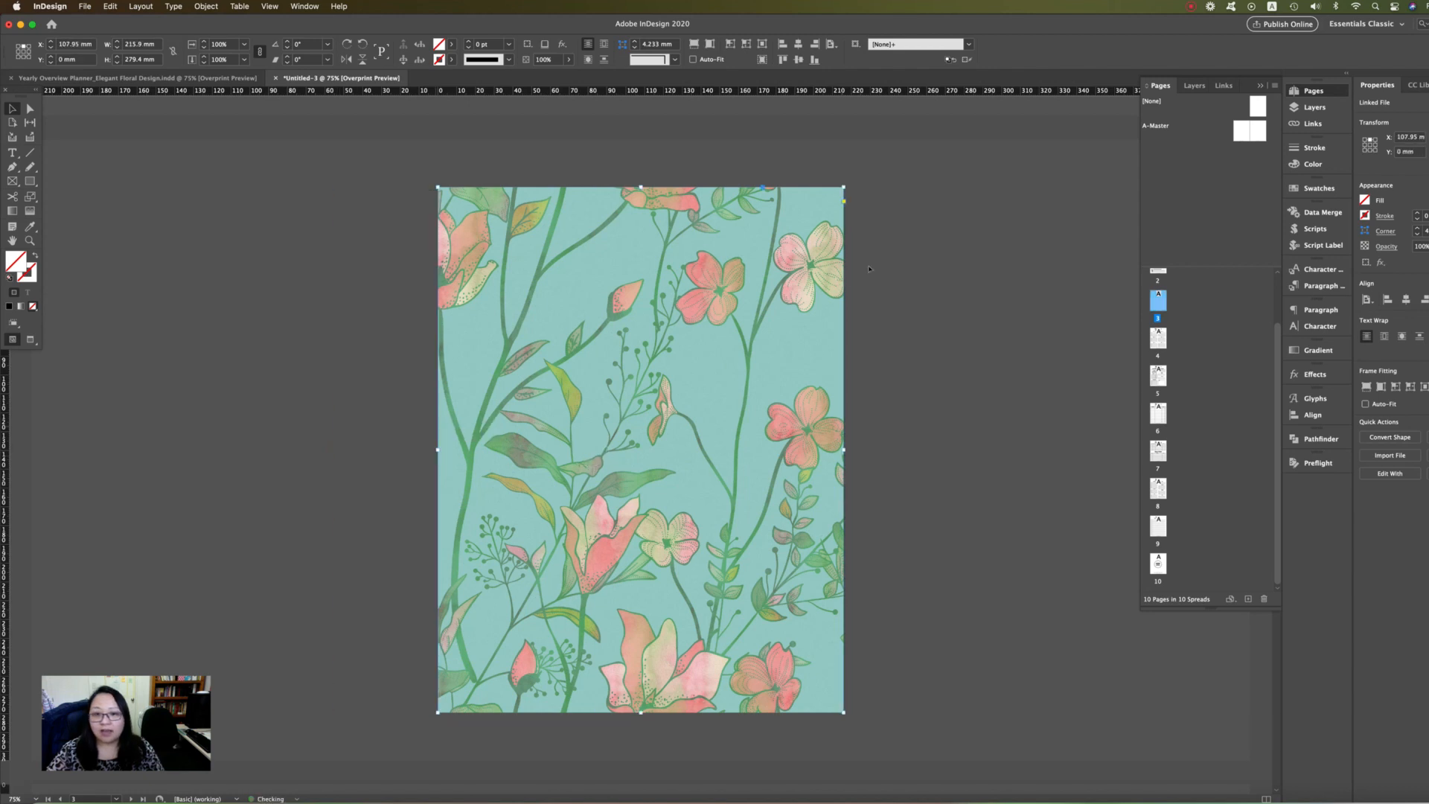
{"action": "left_click", "coordinate": [869, 269]}
Step: Send the floral image to the back, behind the planner content
{"action": "left_click", "coordinate": [832, 233]}
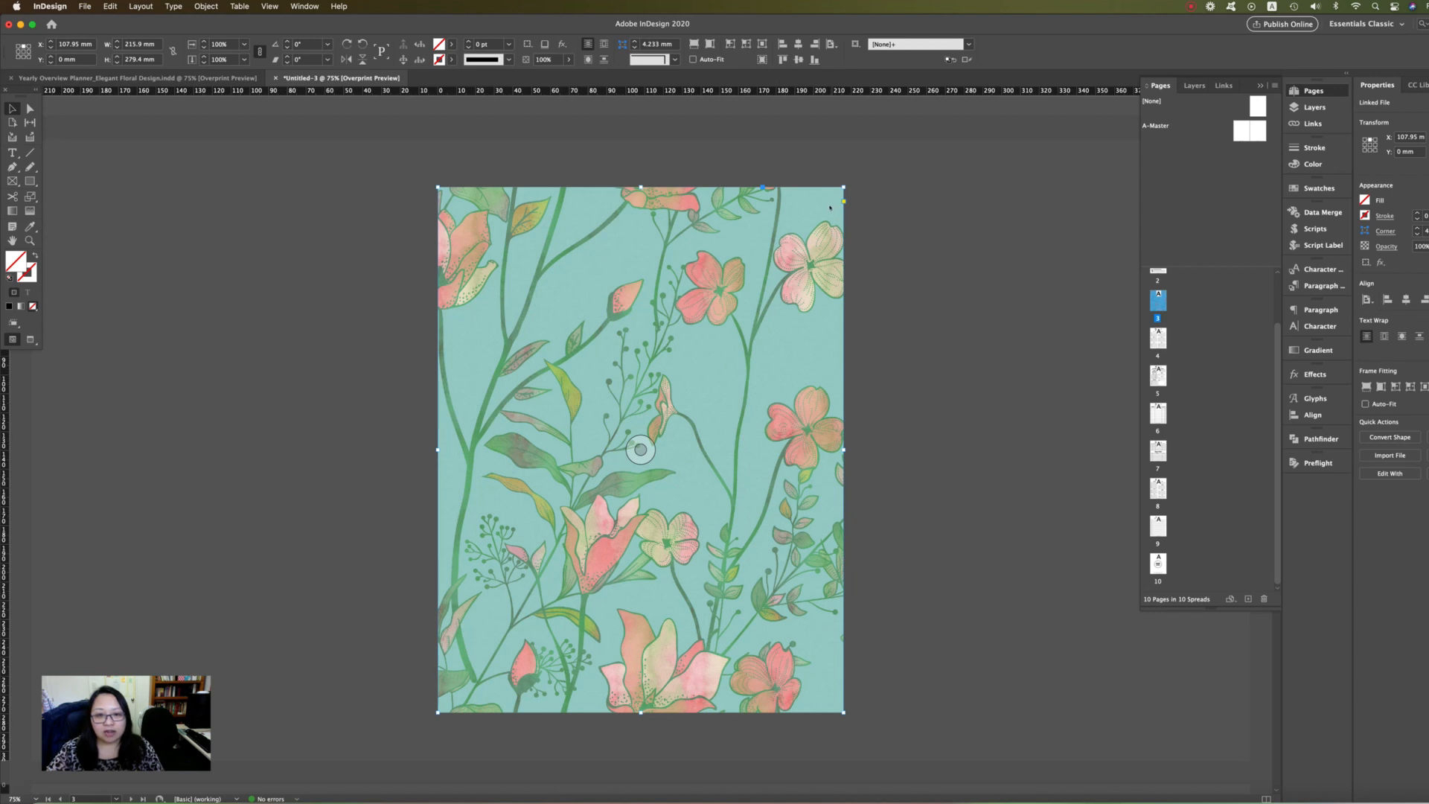
{"action": "right_click", "coordinate": [830, 207]}
{"action": "mouse_move", "coordinate": [876, 325]}
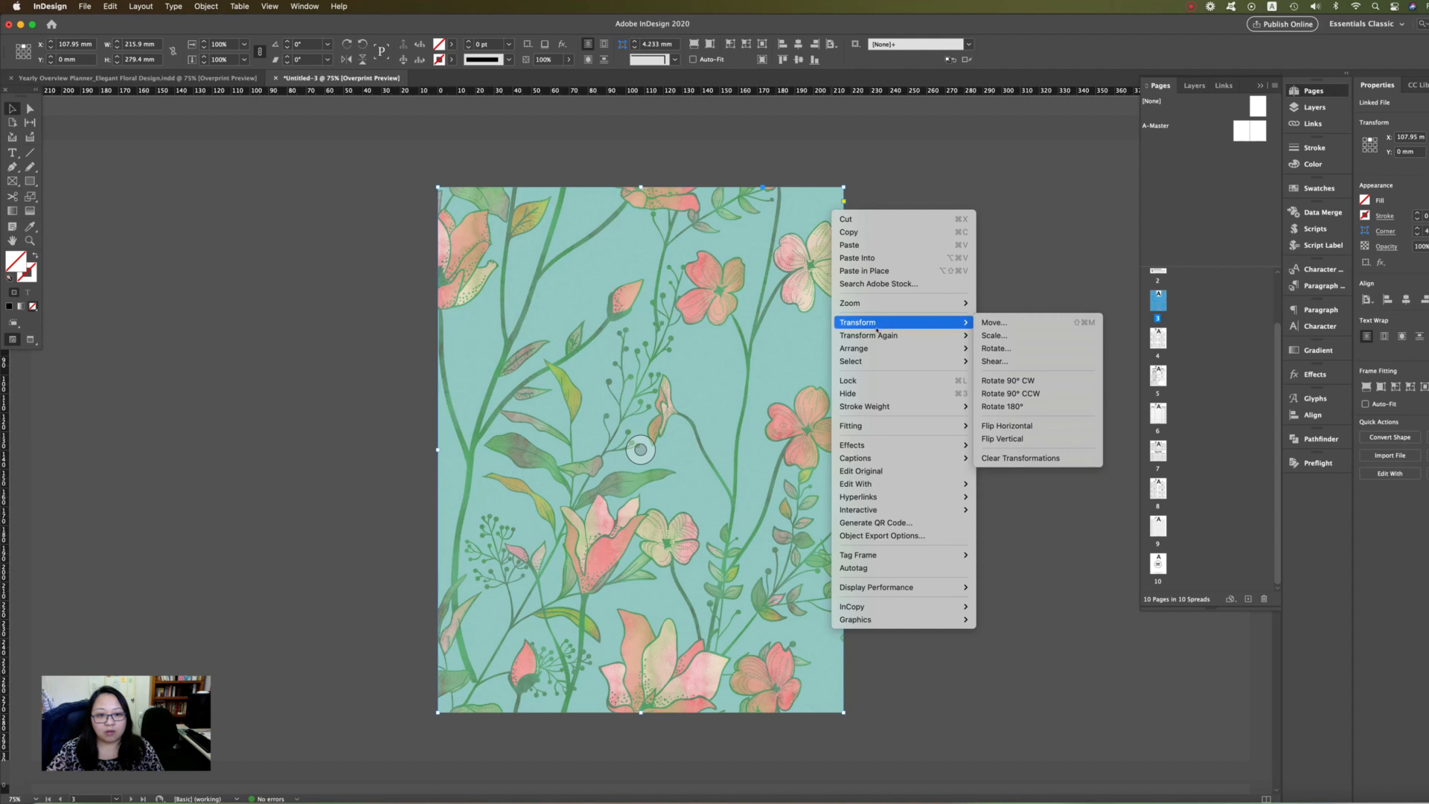
{"action": "left_click", "coordinate": [1003, 360]}
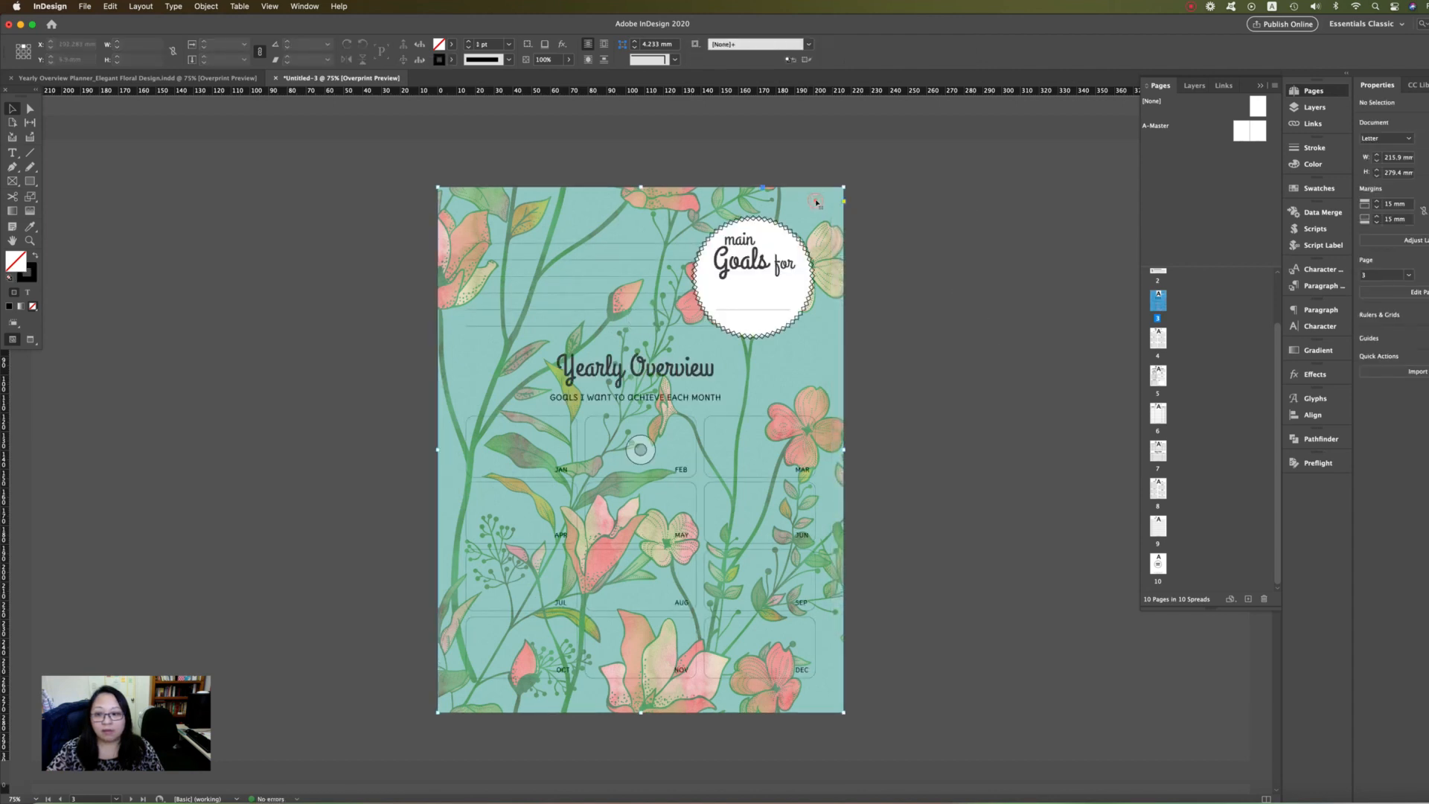
{"action": "left_click", "coordinate": [910, 237]}
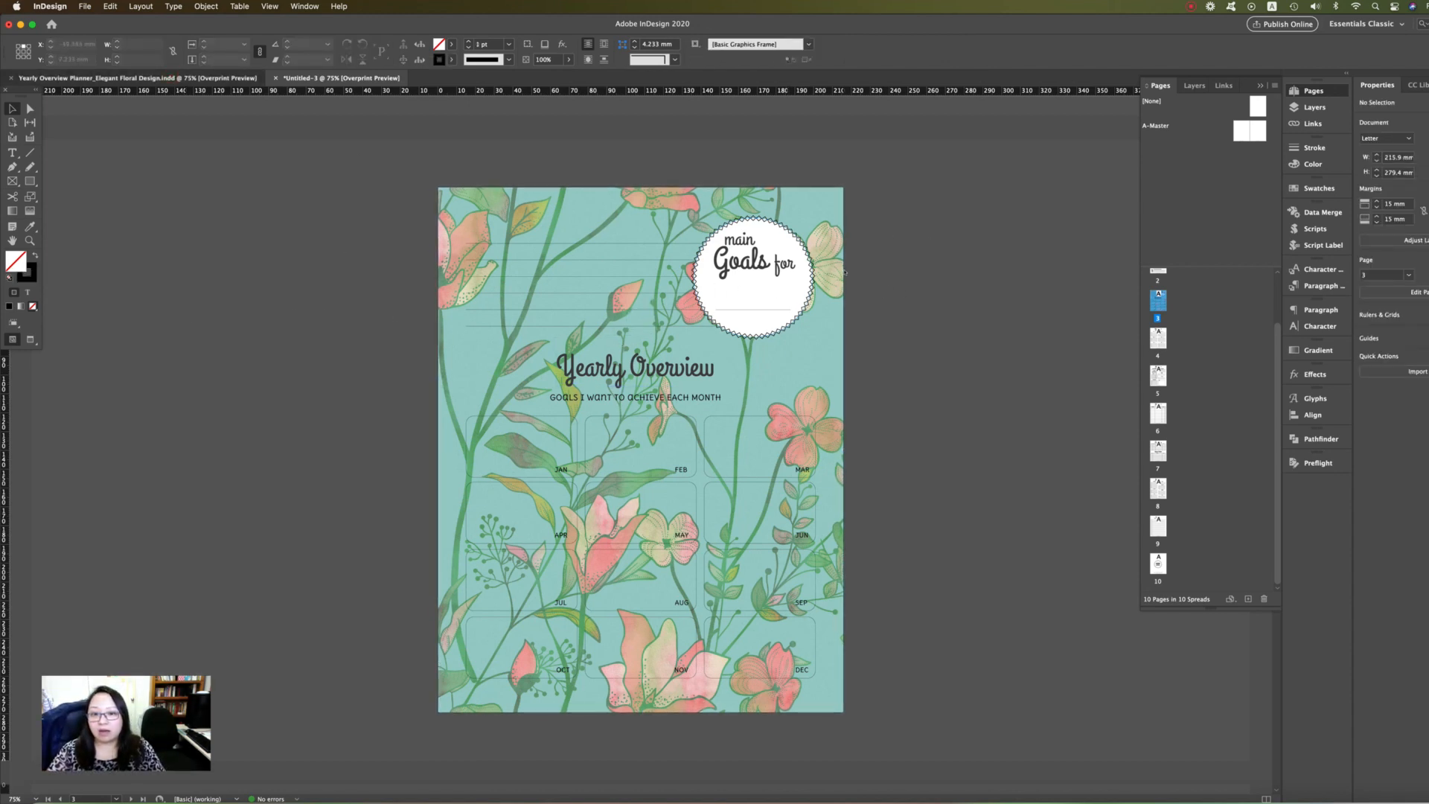
Step: Draw a rectangle about 201 by 266 mm just inside the page edges and fill it with [Paper]
{"action": "key", "text": "super+grave"}
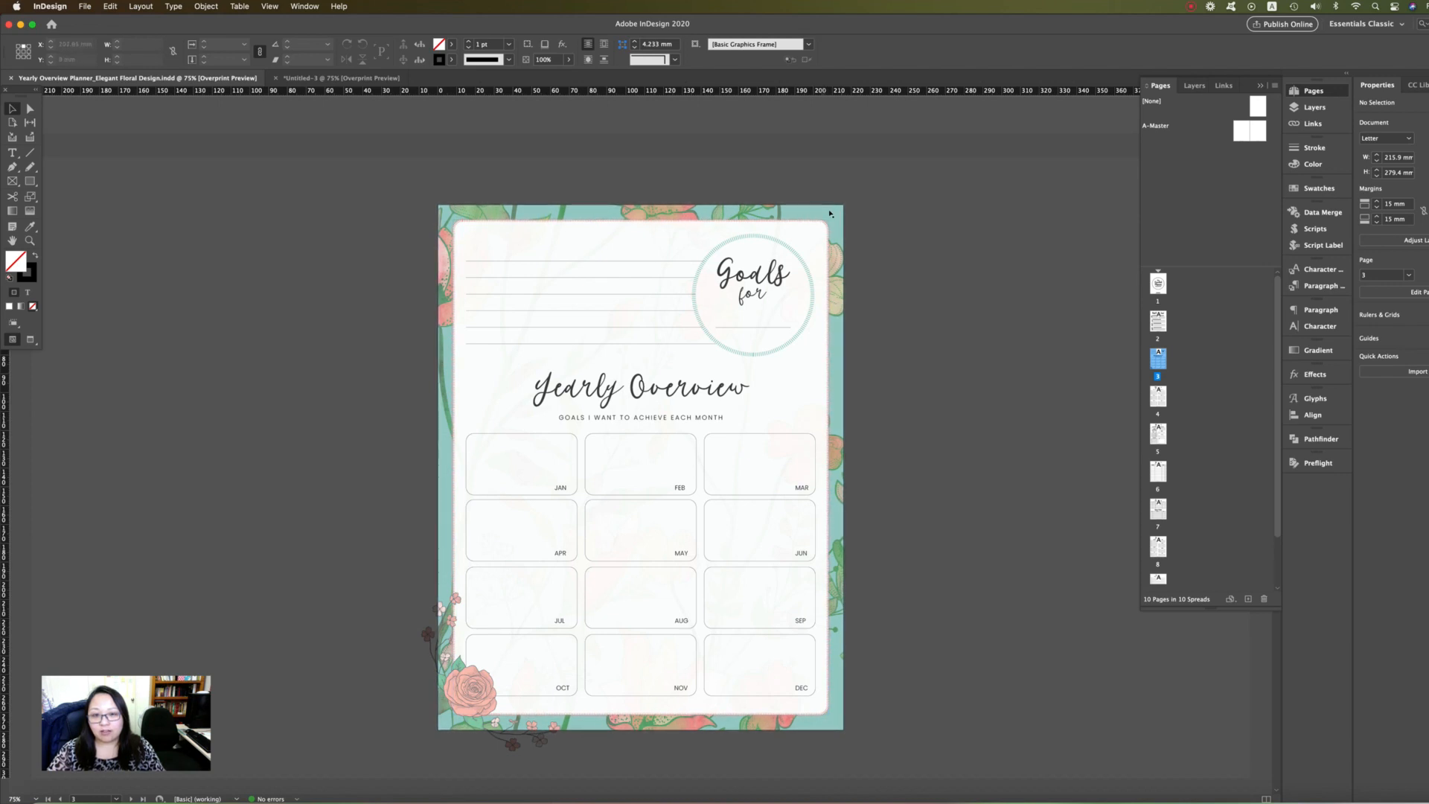
{"action": "left_click", "coordinate": [349, 77]}
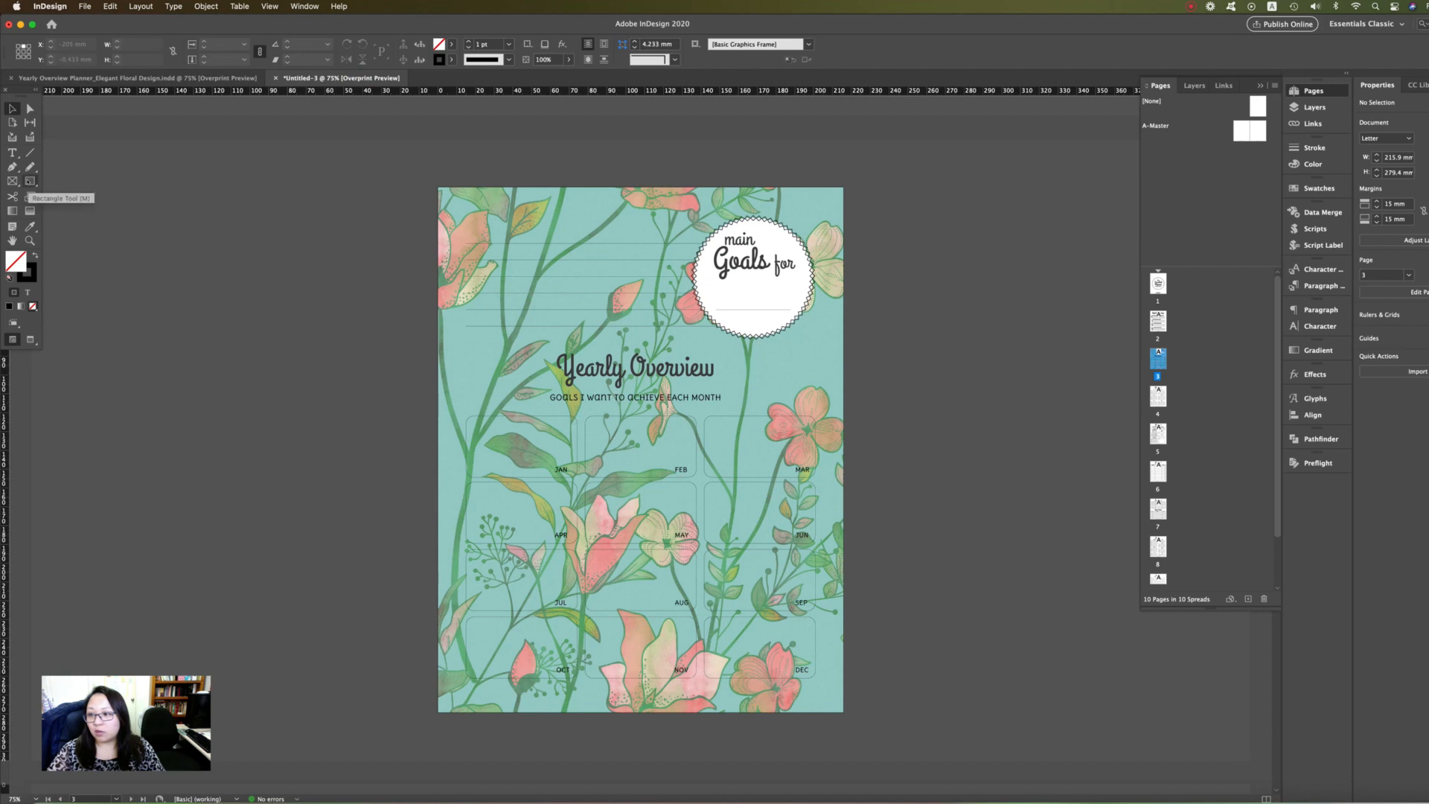
{"action": "left_click", "coordinate": [30, 180]}
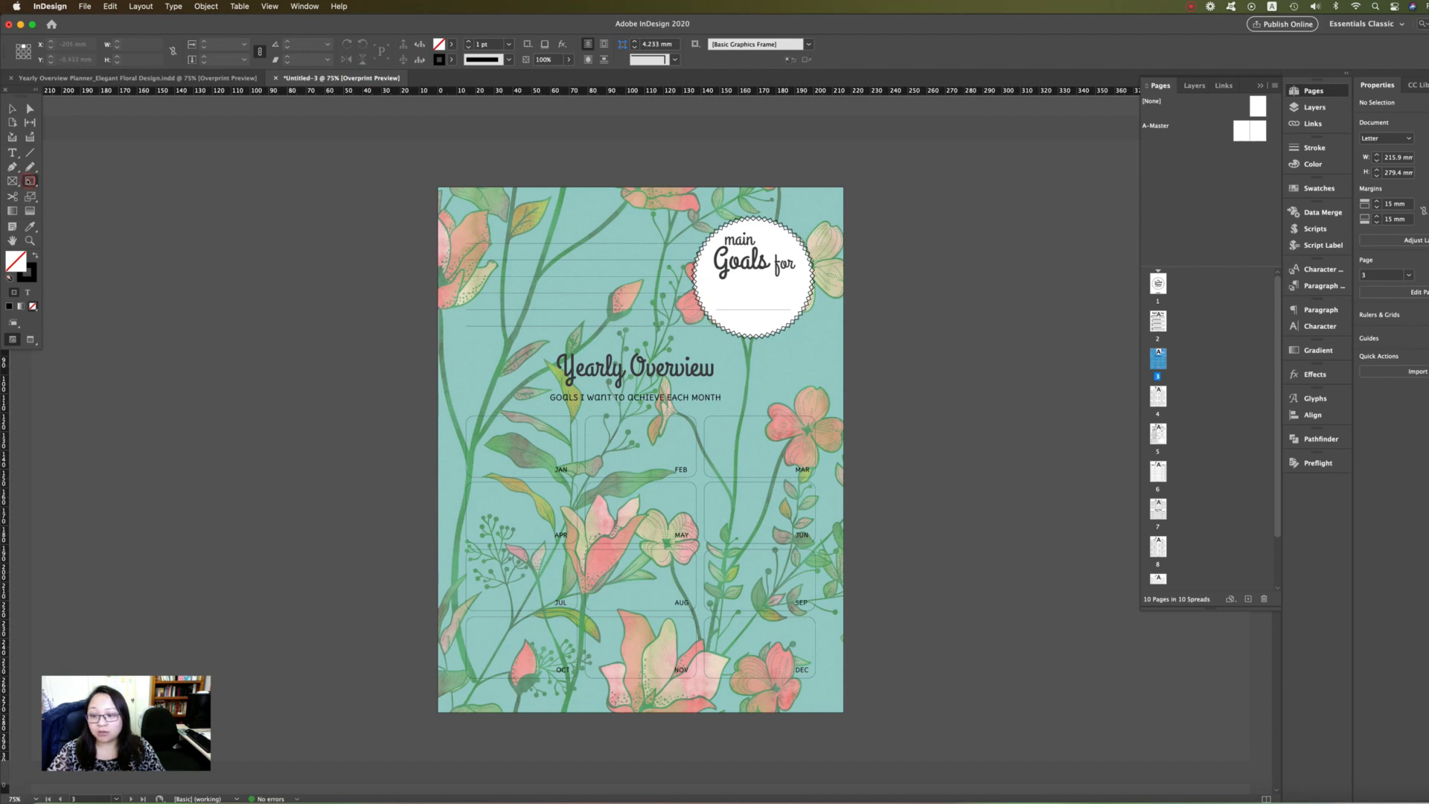
{"action": "left_click_drag", "start_coordinate": [452, 201], "coordinate": [828, 700]}
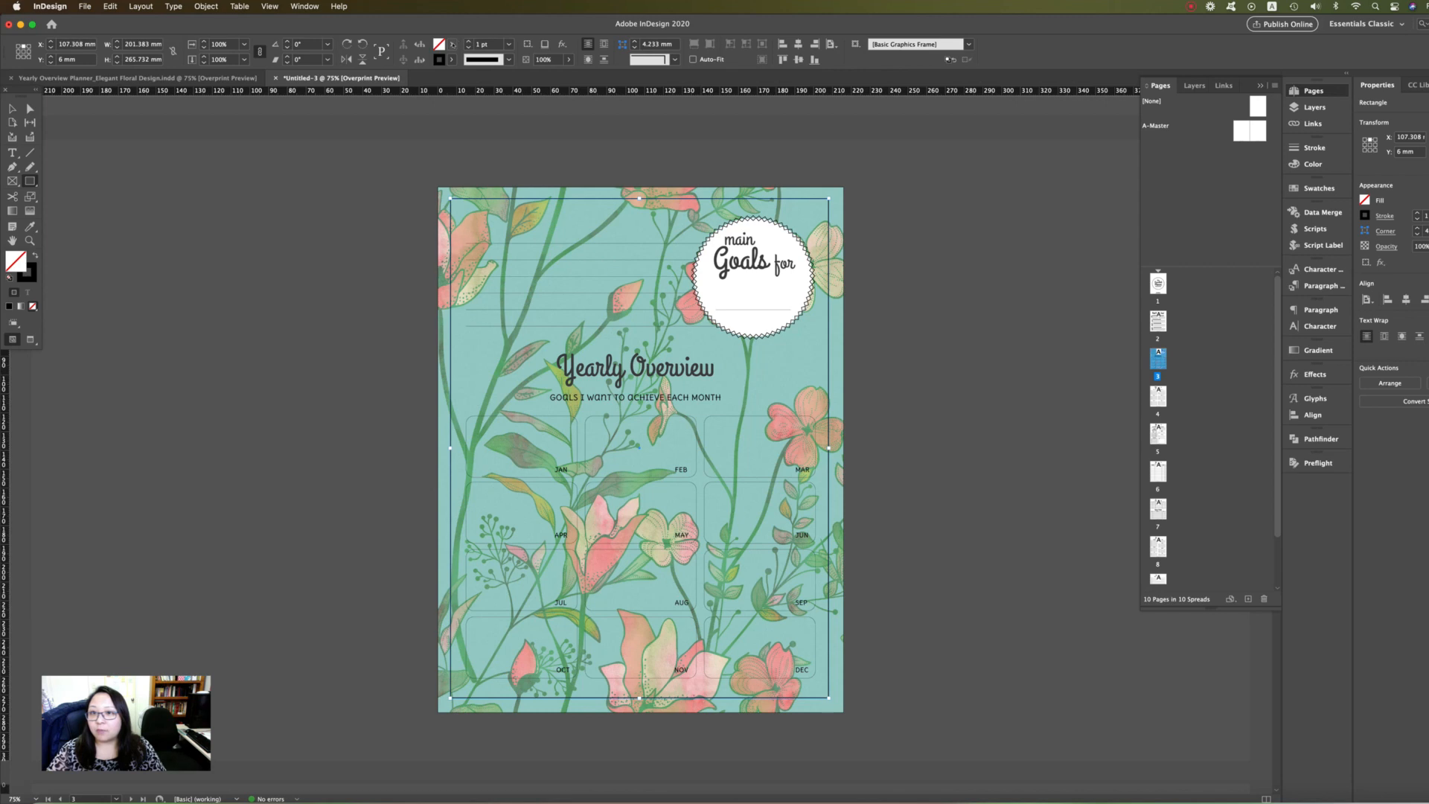
{"action": "left_click", "coordinate": [451, 44]}
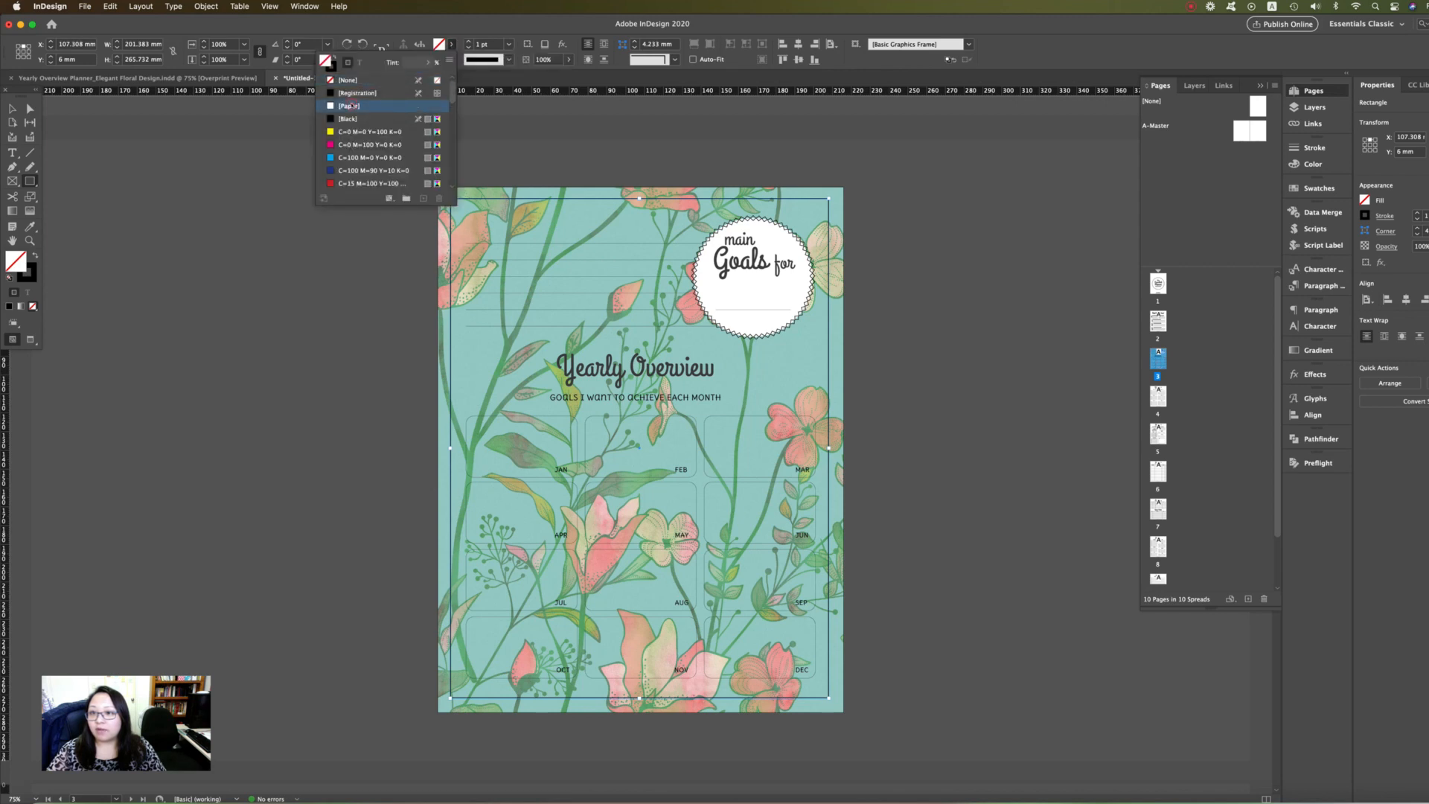
{"action": "left_click", "coordinate": [349, 106]}
{"action": "left_click", "coordinate": [980, 217]}
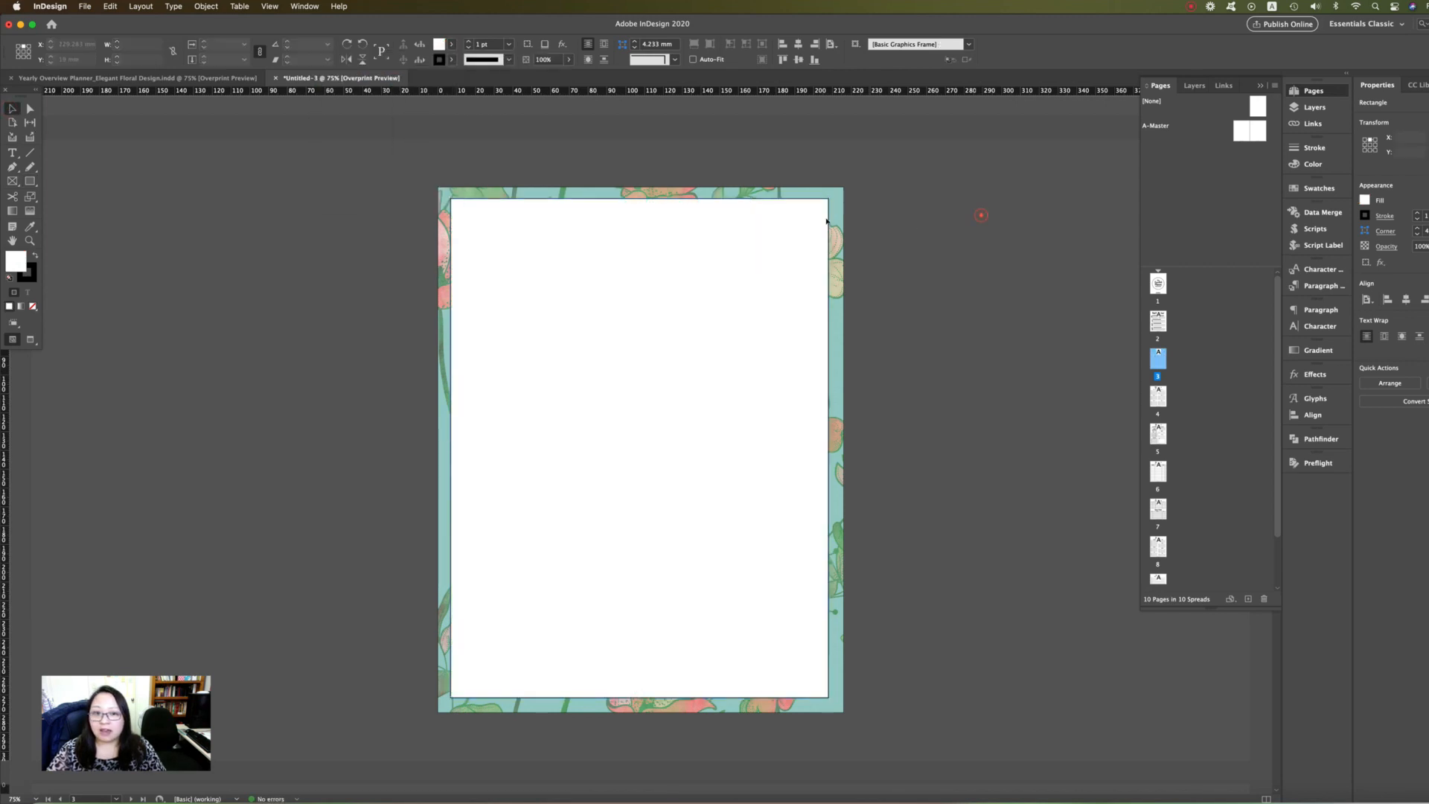
Step: Select the white rectangle together with the floral image and send both to the back, behind the planner content
{"action": "key", "text": "super+a"}
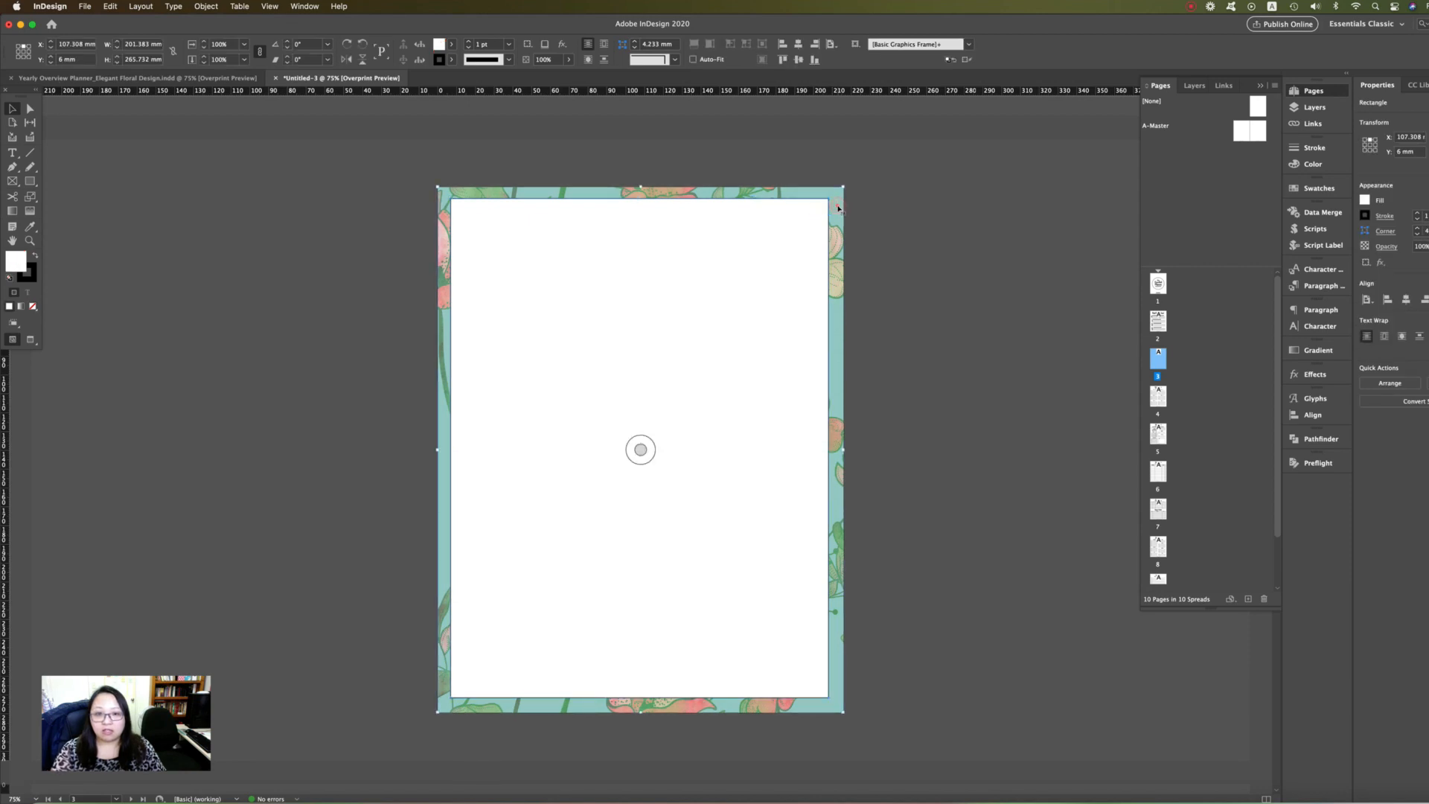
{"action": "right_click", "coordinate": [838, 209]}
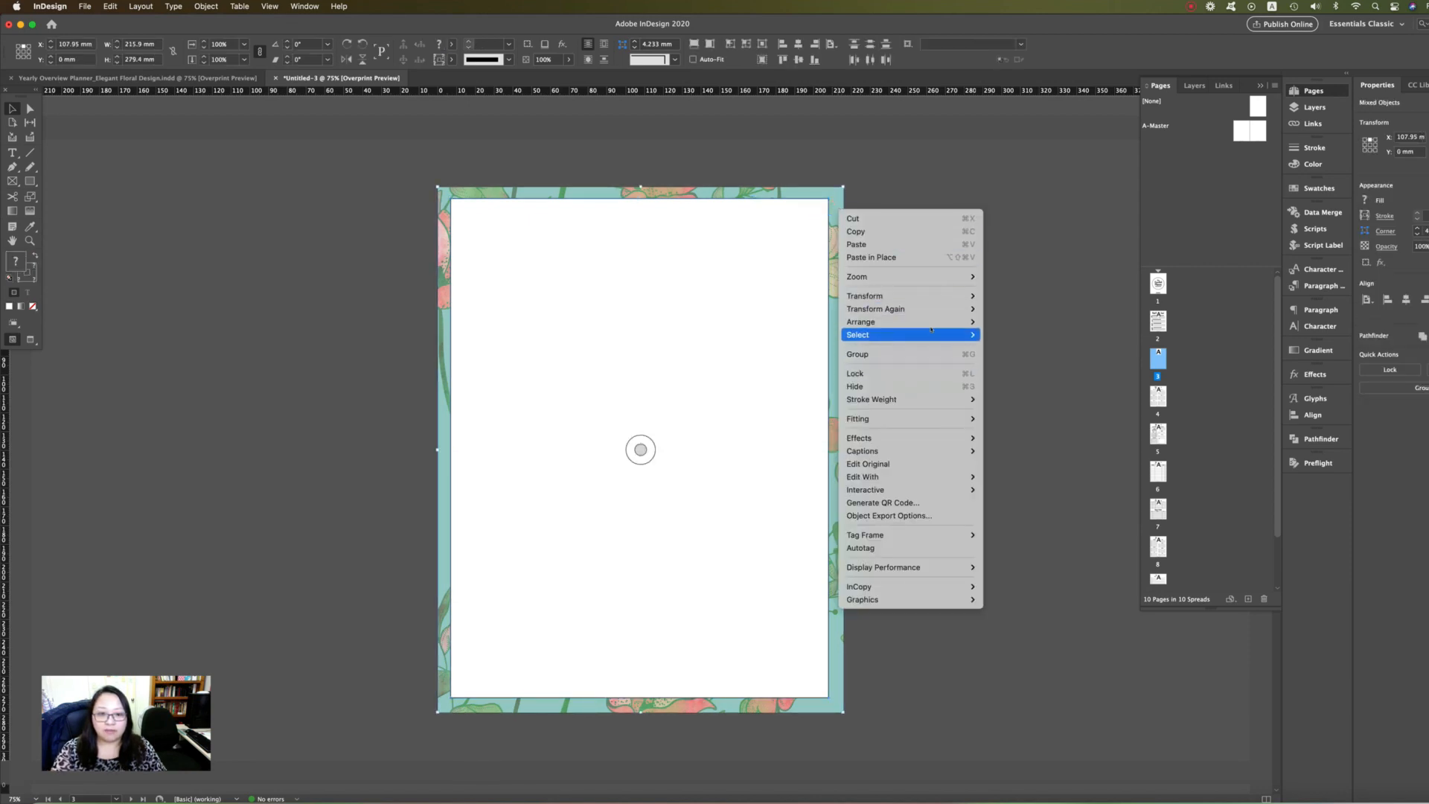
{"action": "mouse_move", "coordinate": [933, 320]}
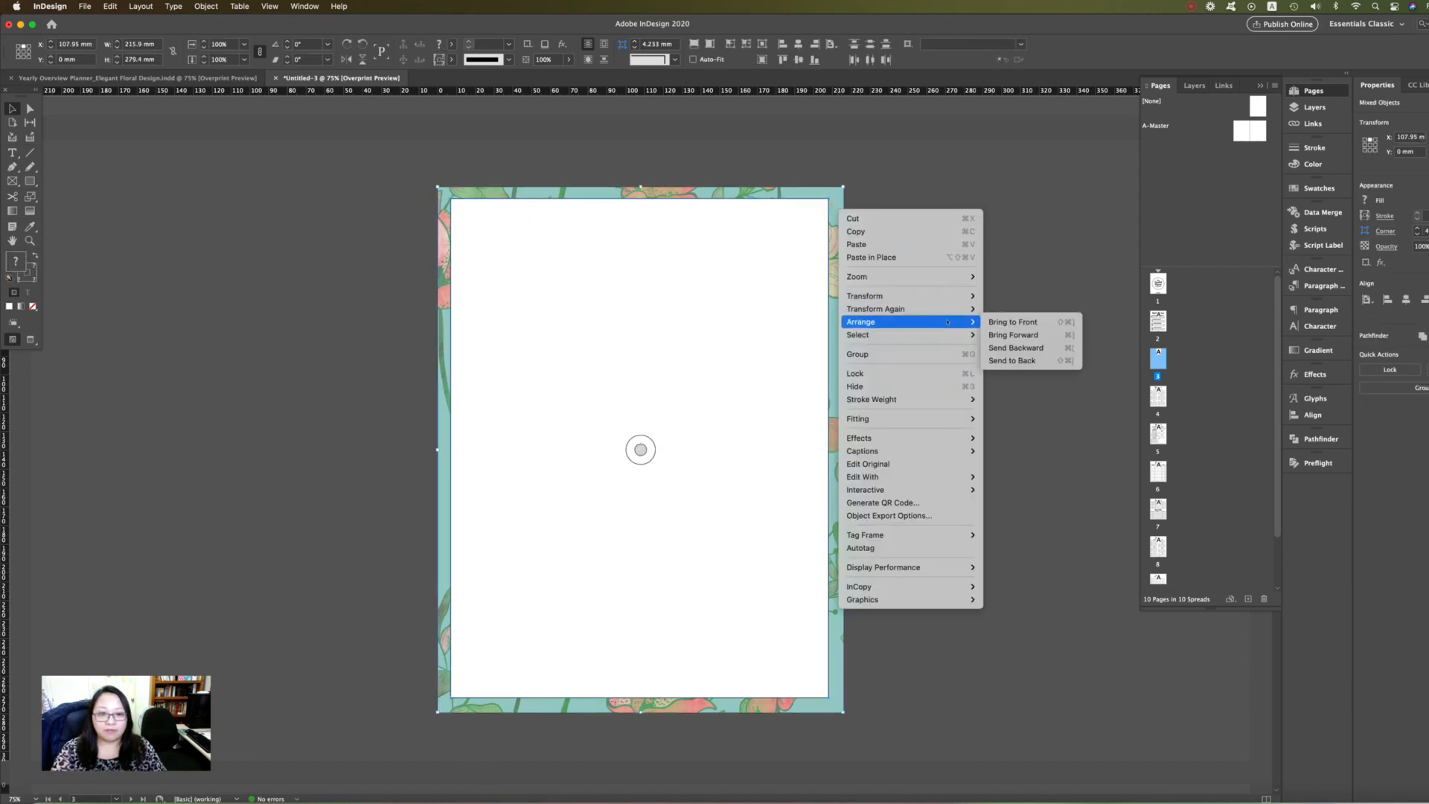
{"action": "left_click", "coordinate": [1027, 361]}
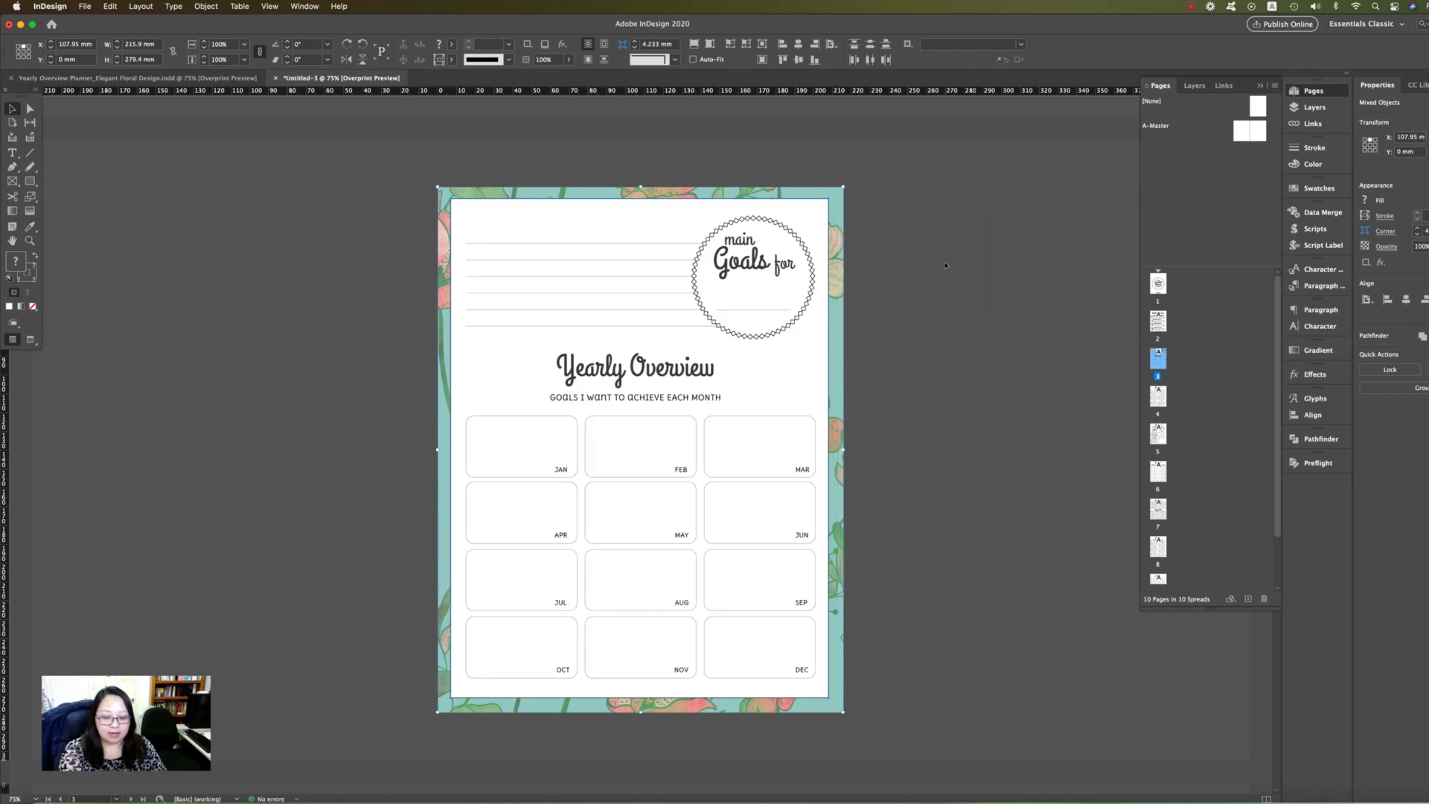
Step: Give the white panel rounded corners with a 5 mm radius
{"action": "left_click", "coordinate": [979, 252]}
{"action": "left_click", "coordinate": [818, 201]}
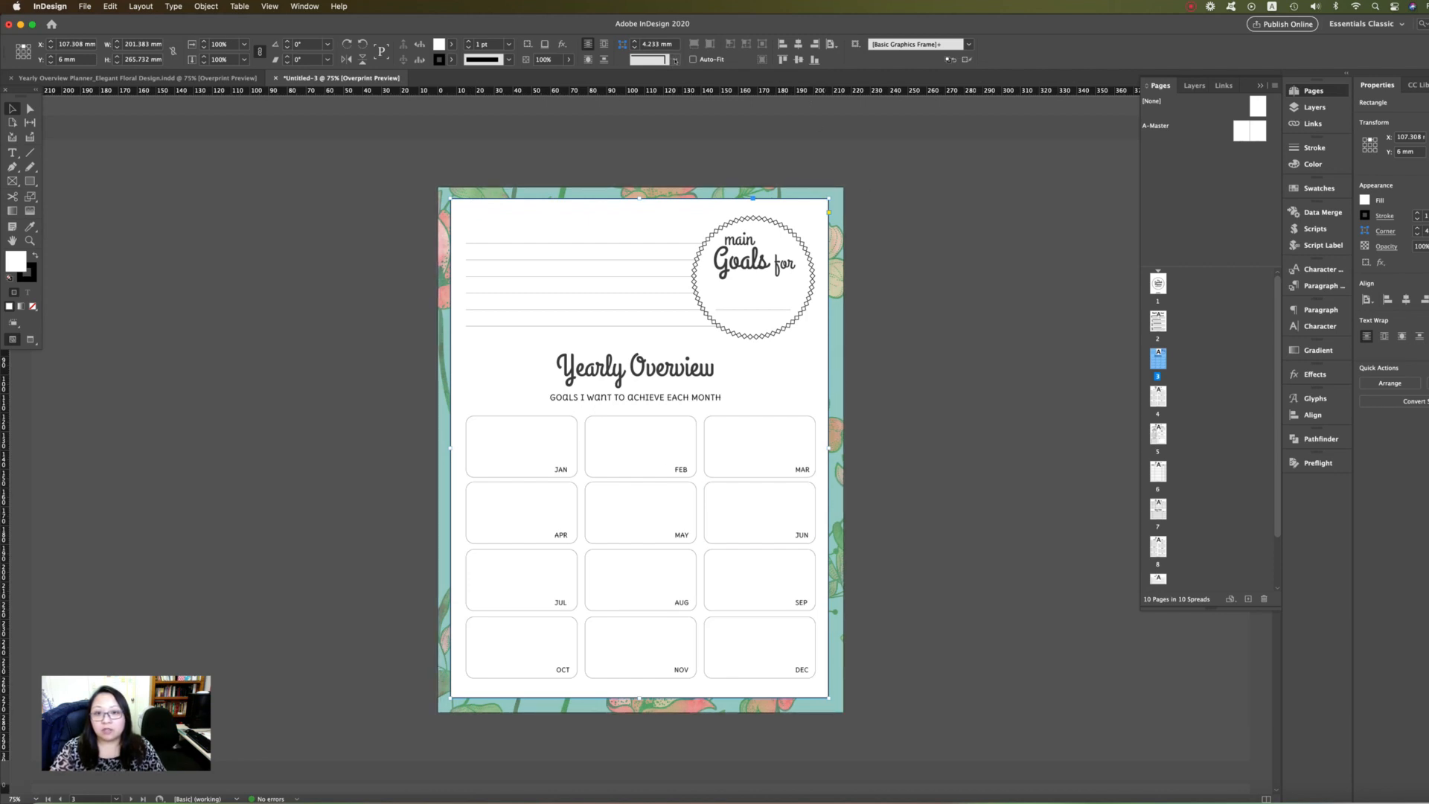
{"action": "left_click", "coordinate": [675, 60]}
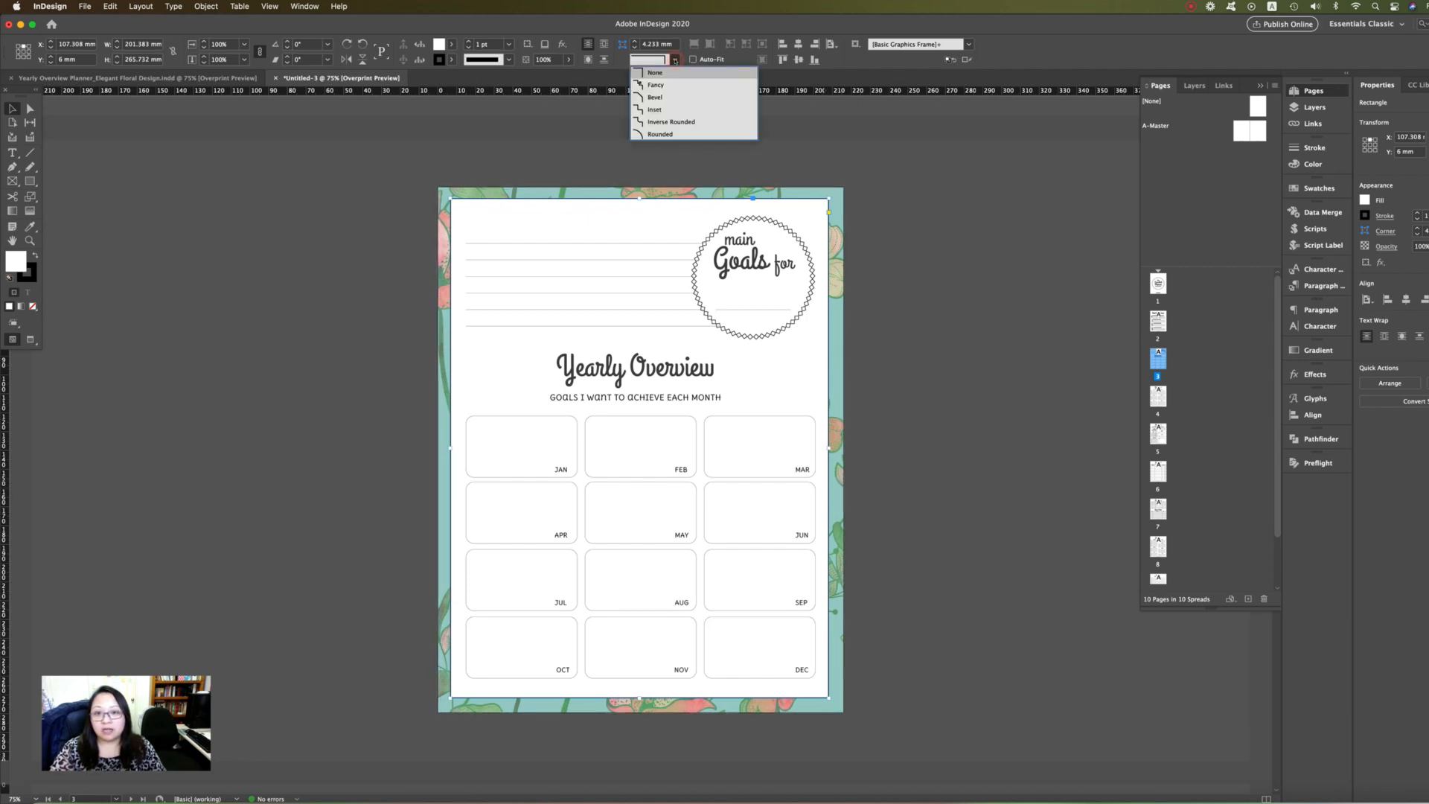
{"action": "left_click", "coordinate": [660, 134]}
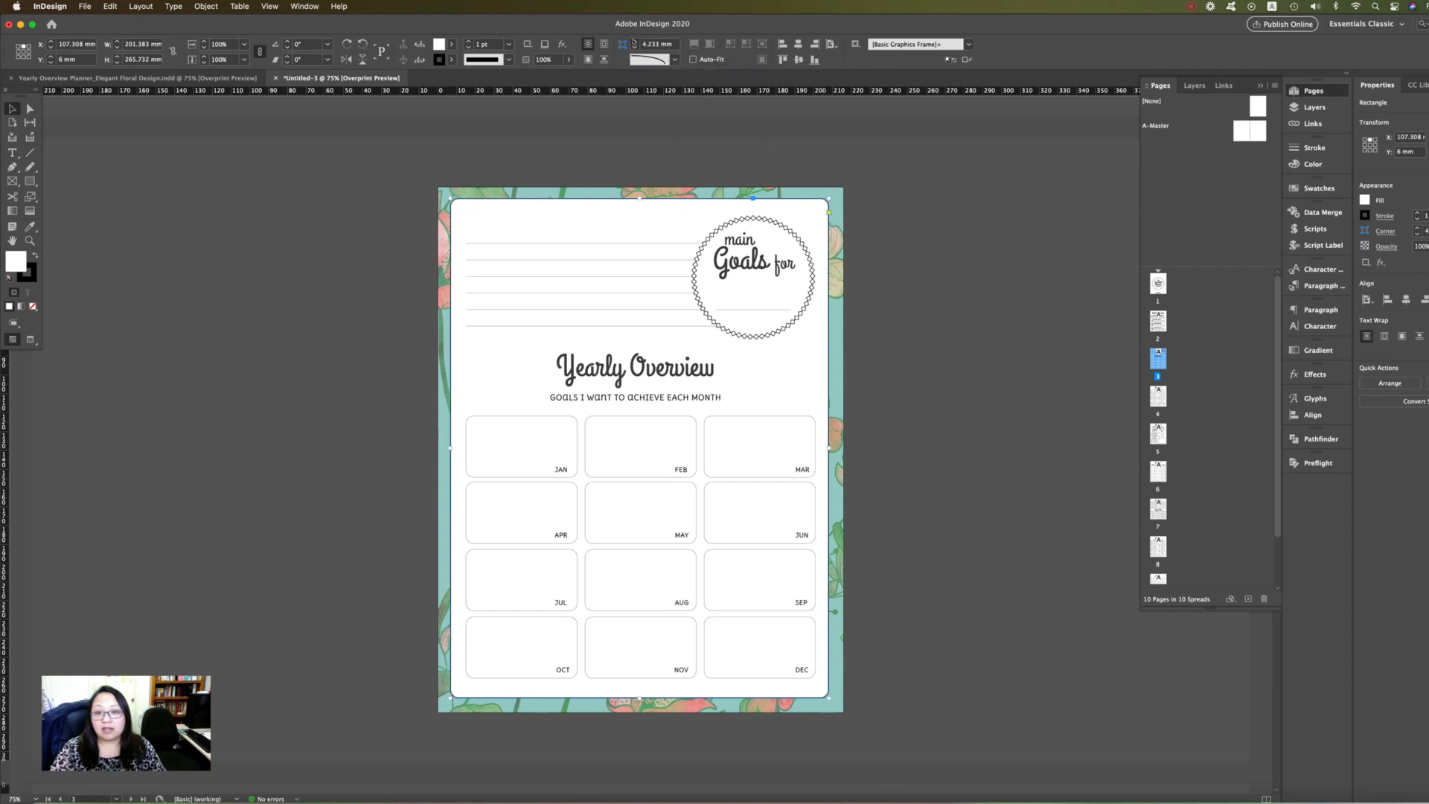
{"action": "left_click", "coordinate": [634, 42]}
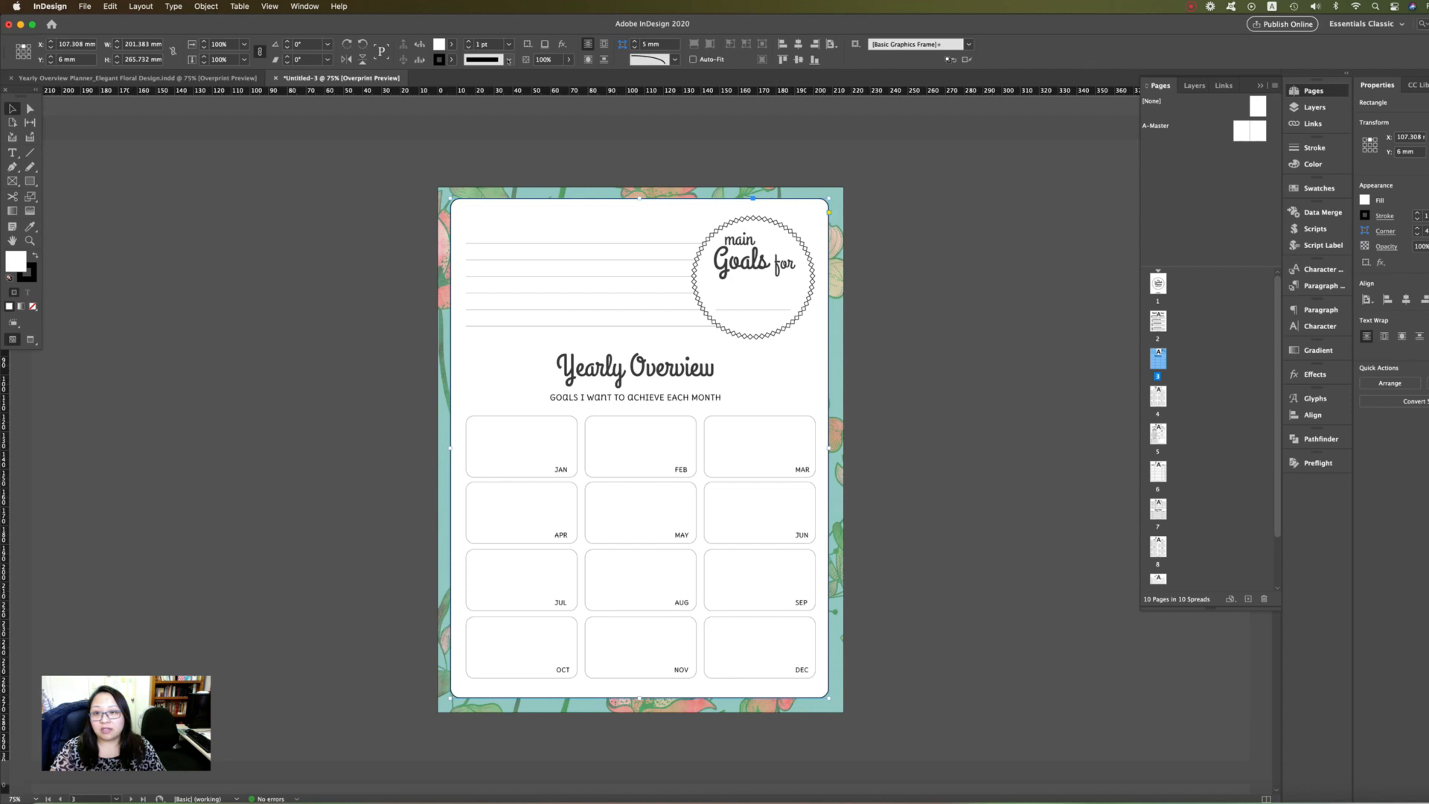
Step: Set the white panel's outline to a Straight Hash stroke with a 5 pt weight
{"action": "left_click", "coordinate": [508, 60]}
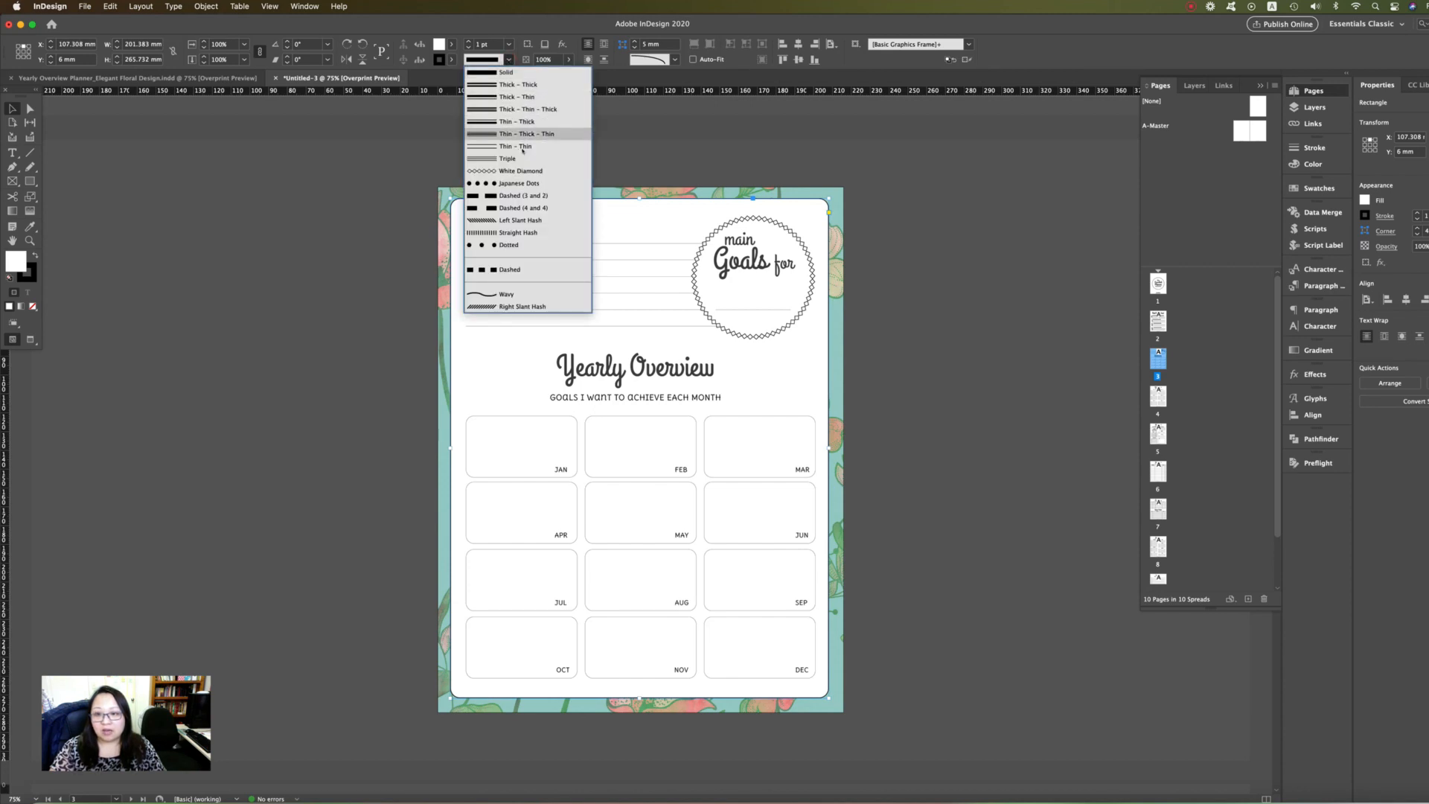
{"action": "left_click", "coordinate": [516, 232]}
{"action": "left_click", "coordinate": [510, 45]}
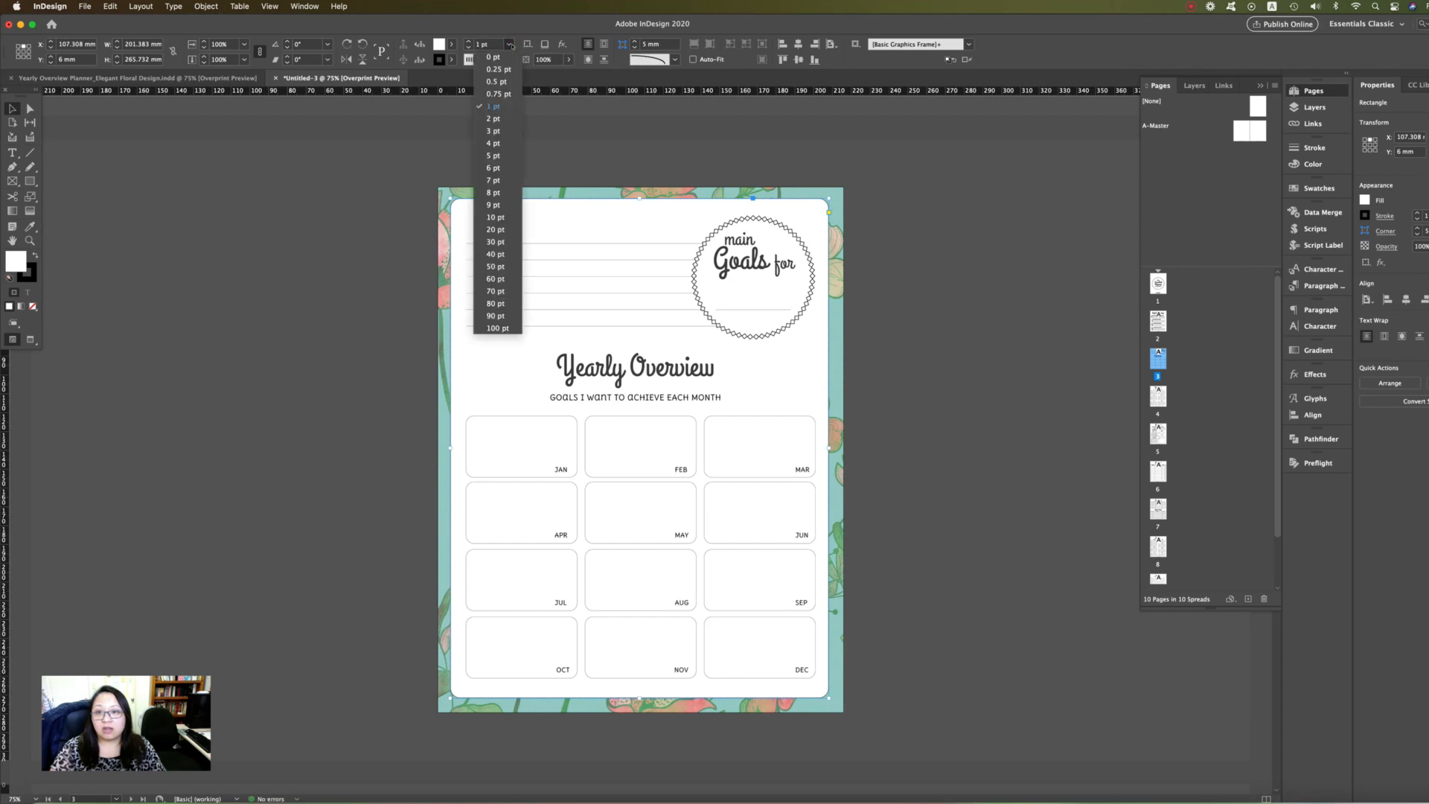
{"action": "left_click", "coordinate": [491, 156]}
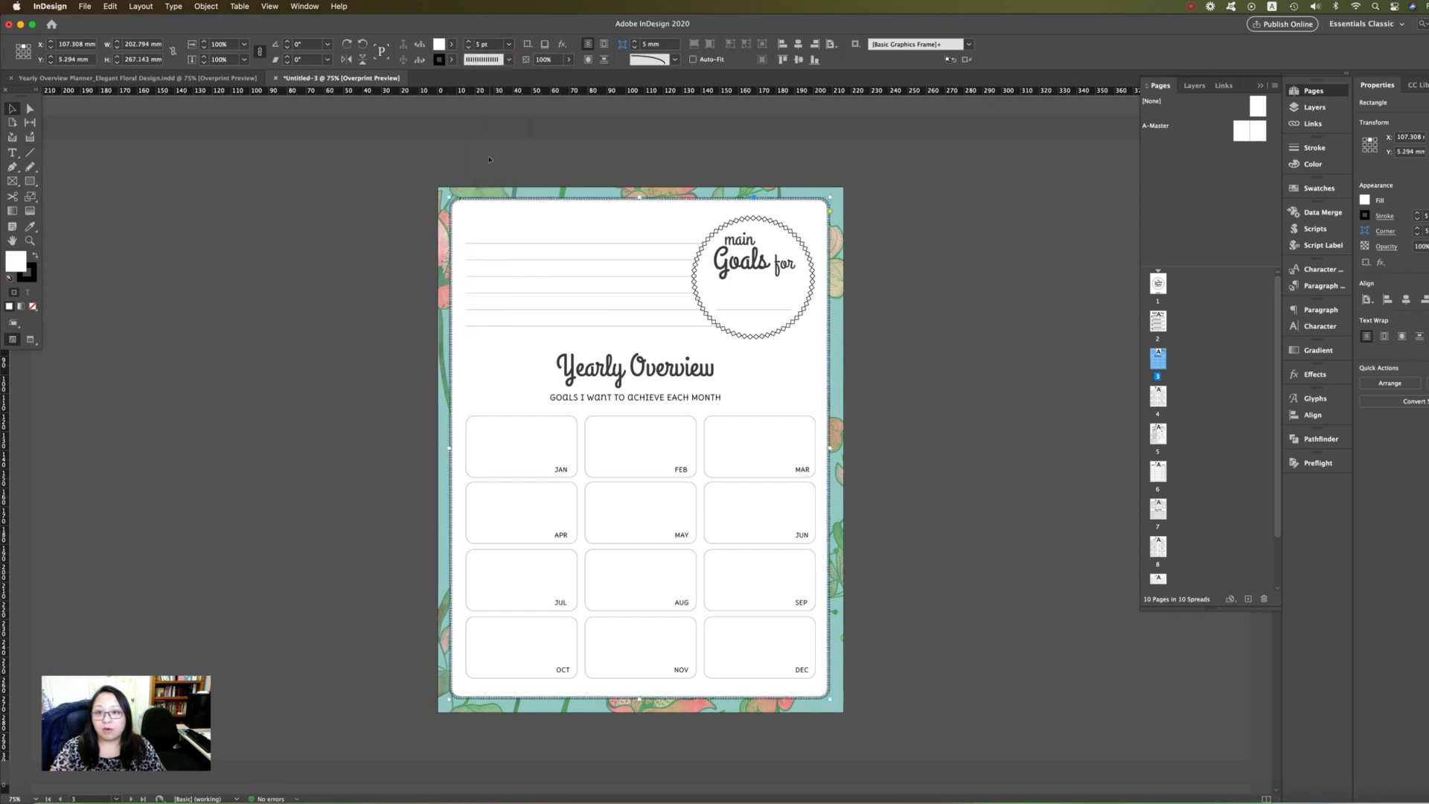
{"action": "double_click", "coordinate": [30, 274]}
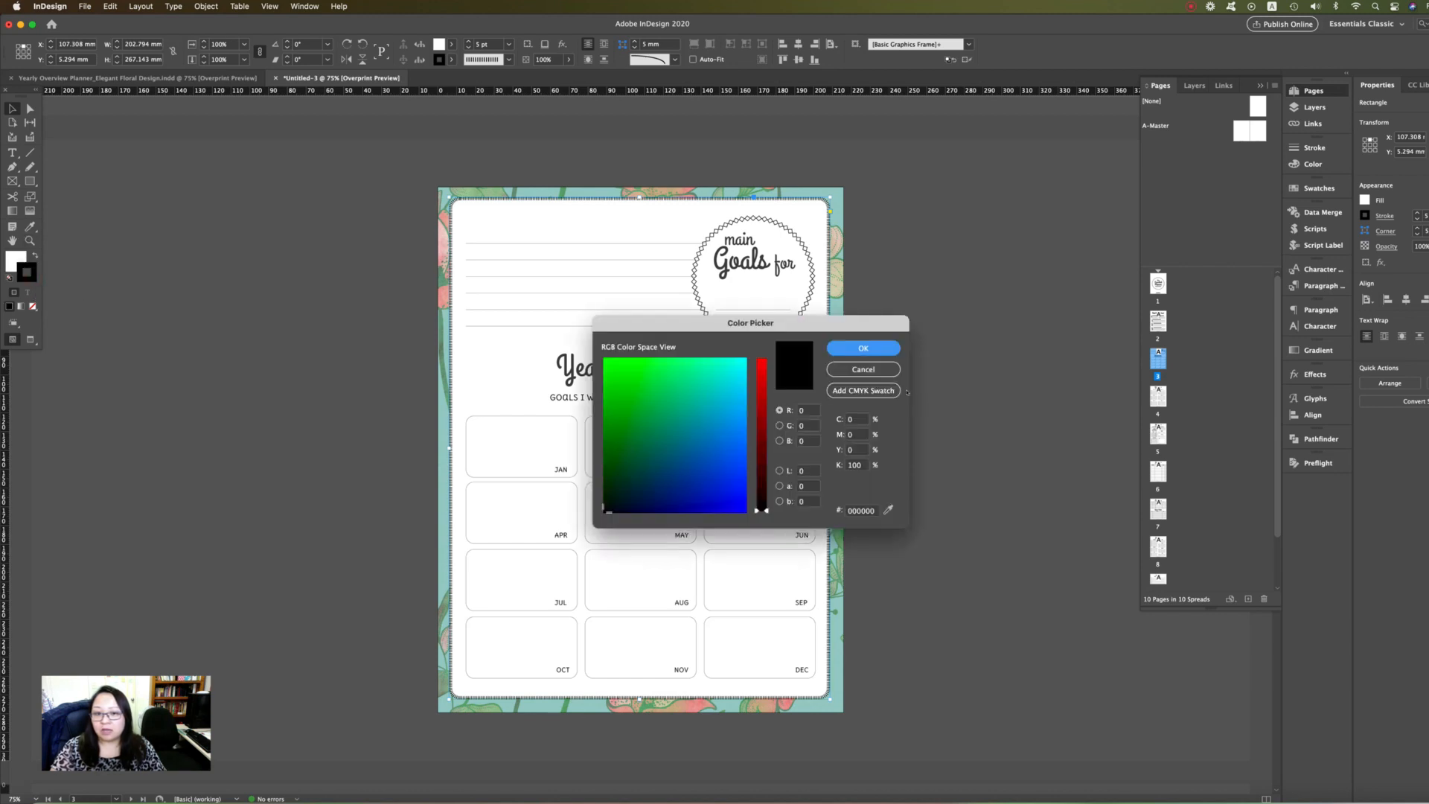
{"action": "left_click", "coordinate": [864, 369]}
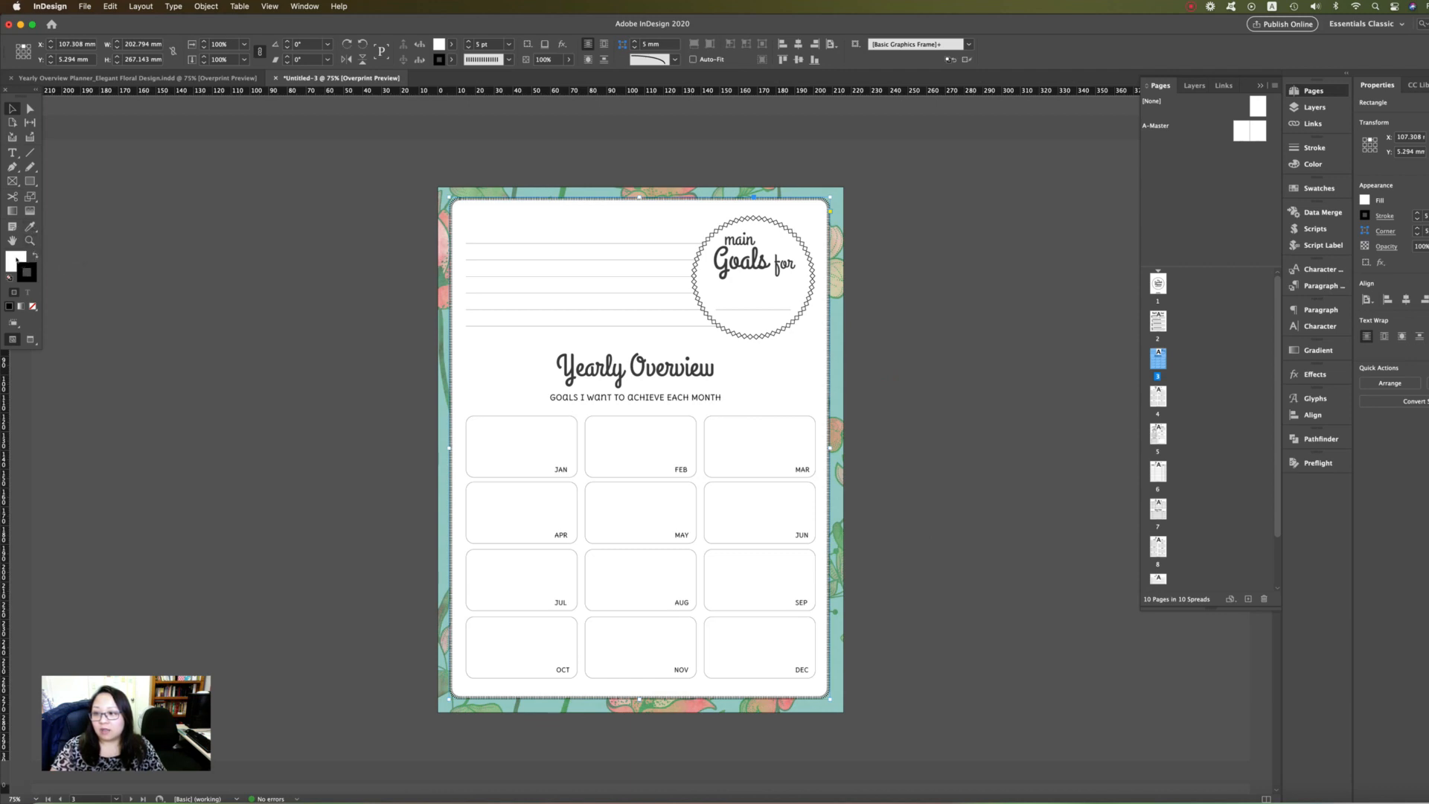
{"action": "left_click", "coordinate": [17, 259]}
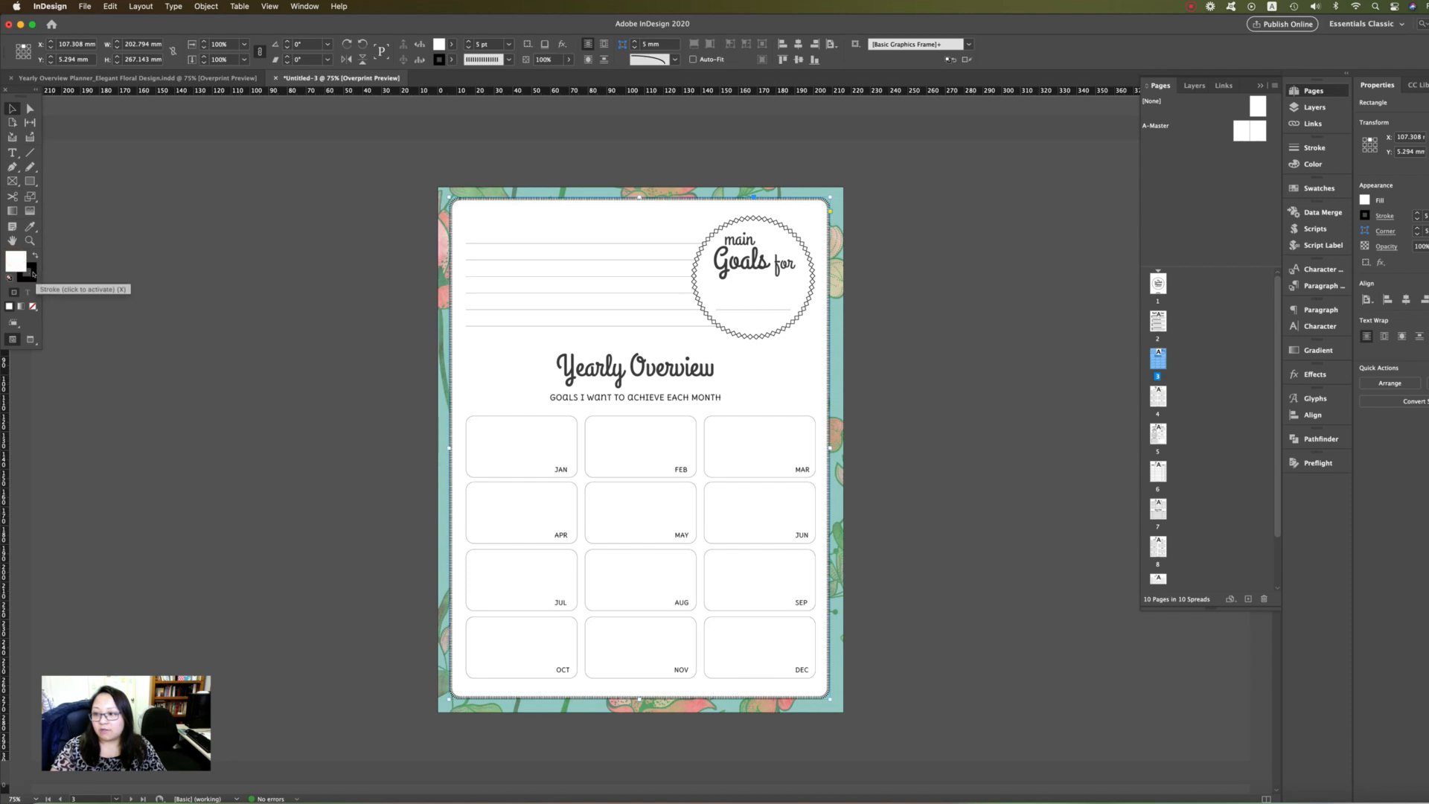
Step: Colour the white panel's stroke with the coral pink sampled from a flower in the floral background using the Eyedropper
{"action": "left_click", "coordinate": [33, 274]}
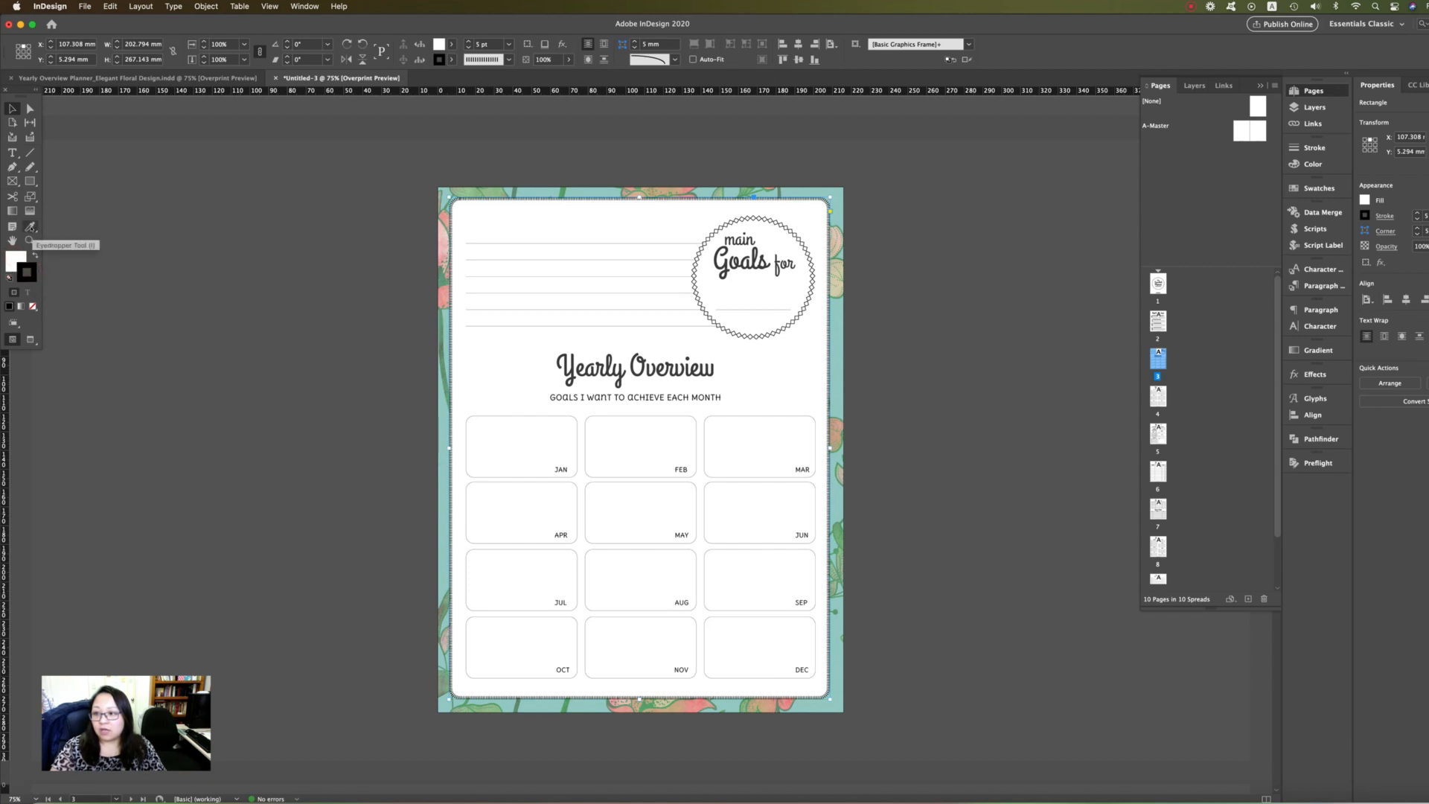
{"action": "left_click", "coordinate": [29, 228]}
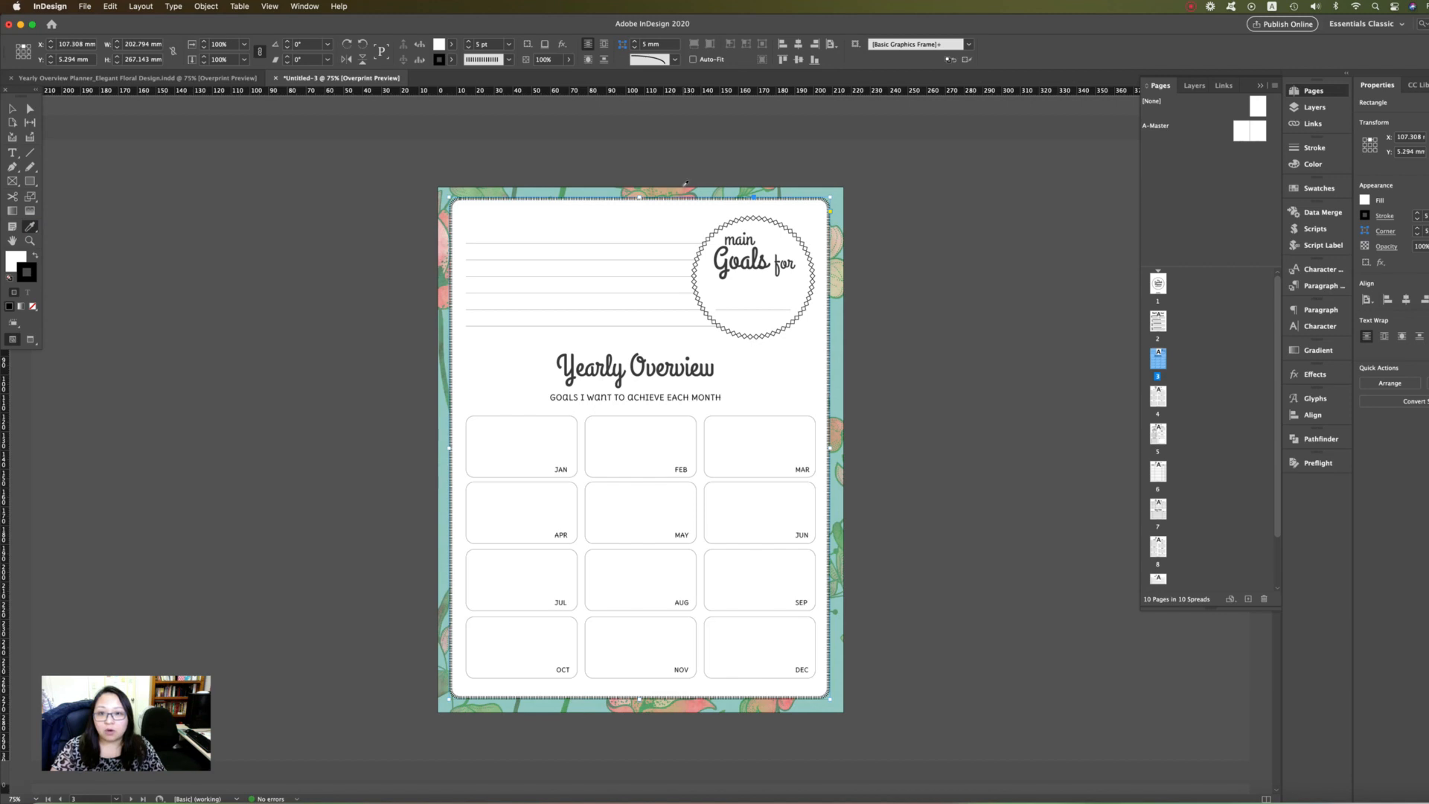
{"action": "left_click", "coordinate": [677, 182]}
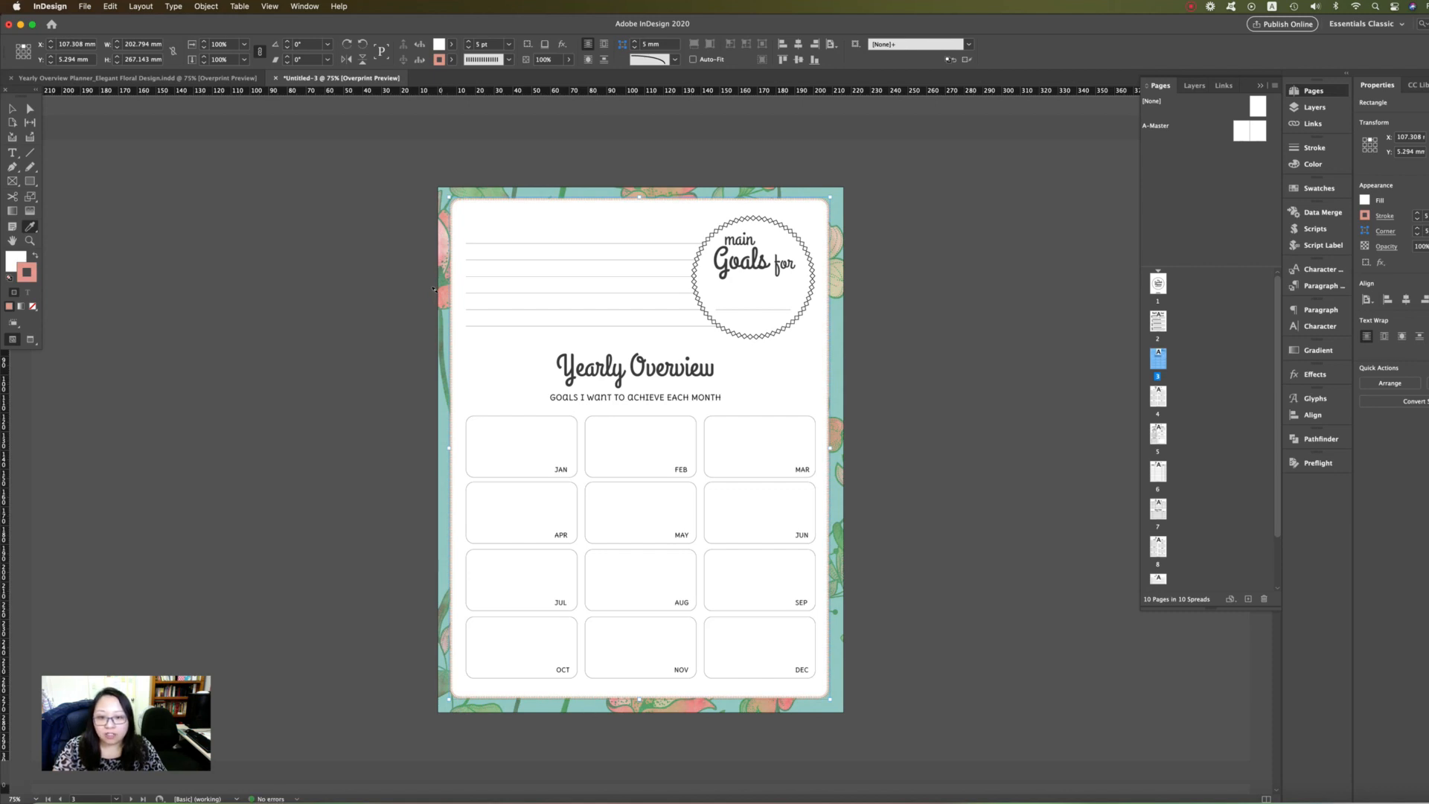
{"action": "key", "text": "v"}
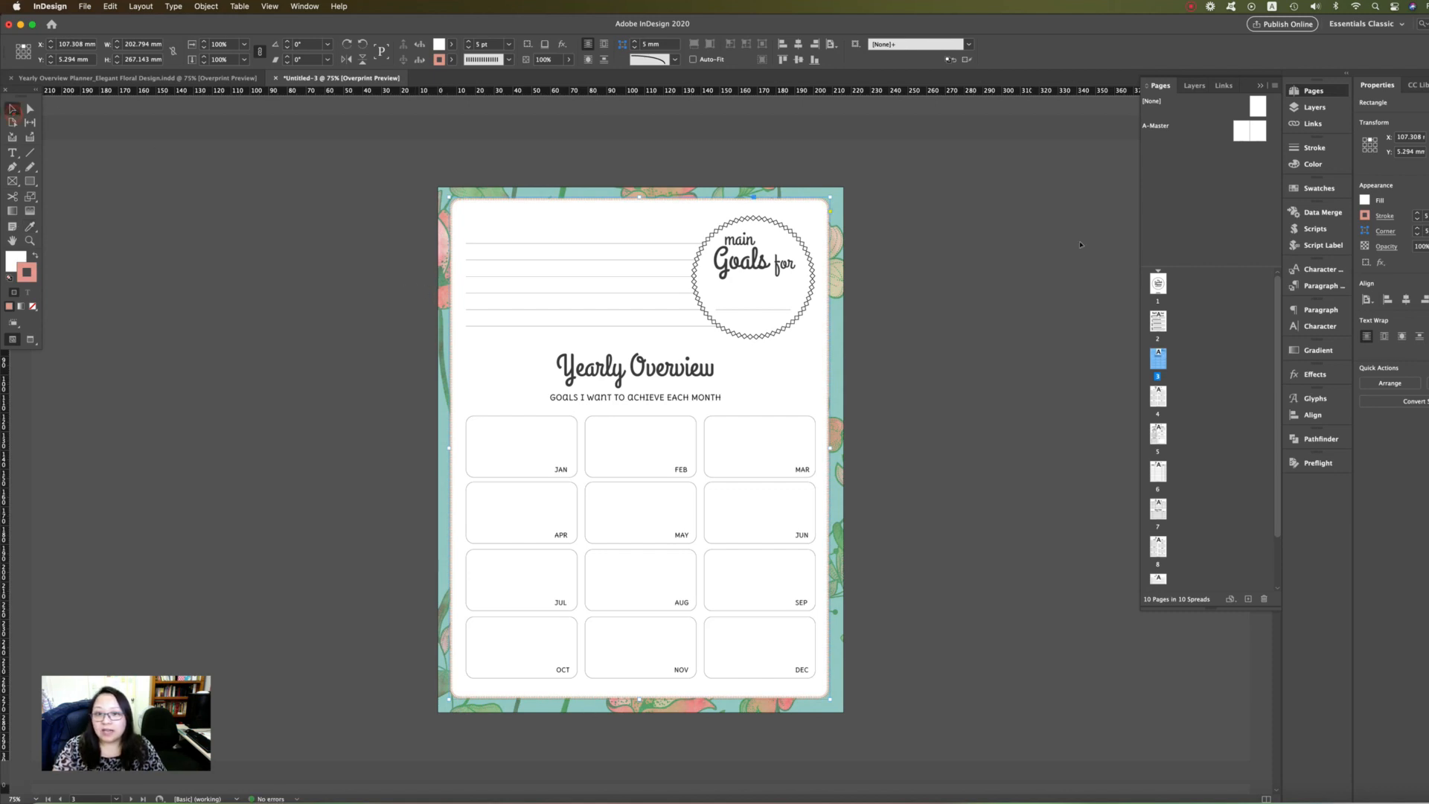
Step: Change the circle around the main goals heading to a Straight Hash stroke with a 6 pt weight
{"action": "left_click", "coordinate": [730, 231]}
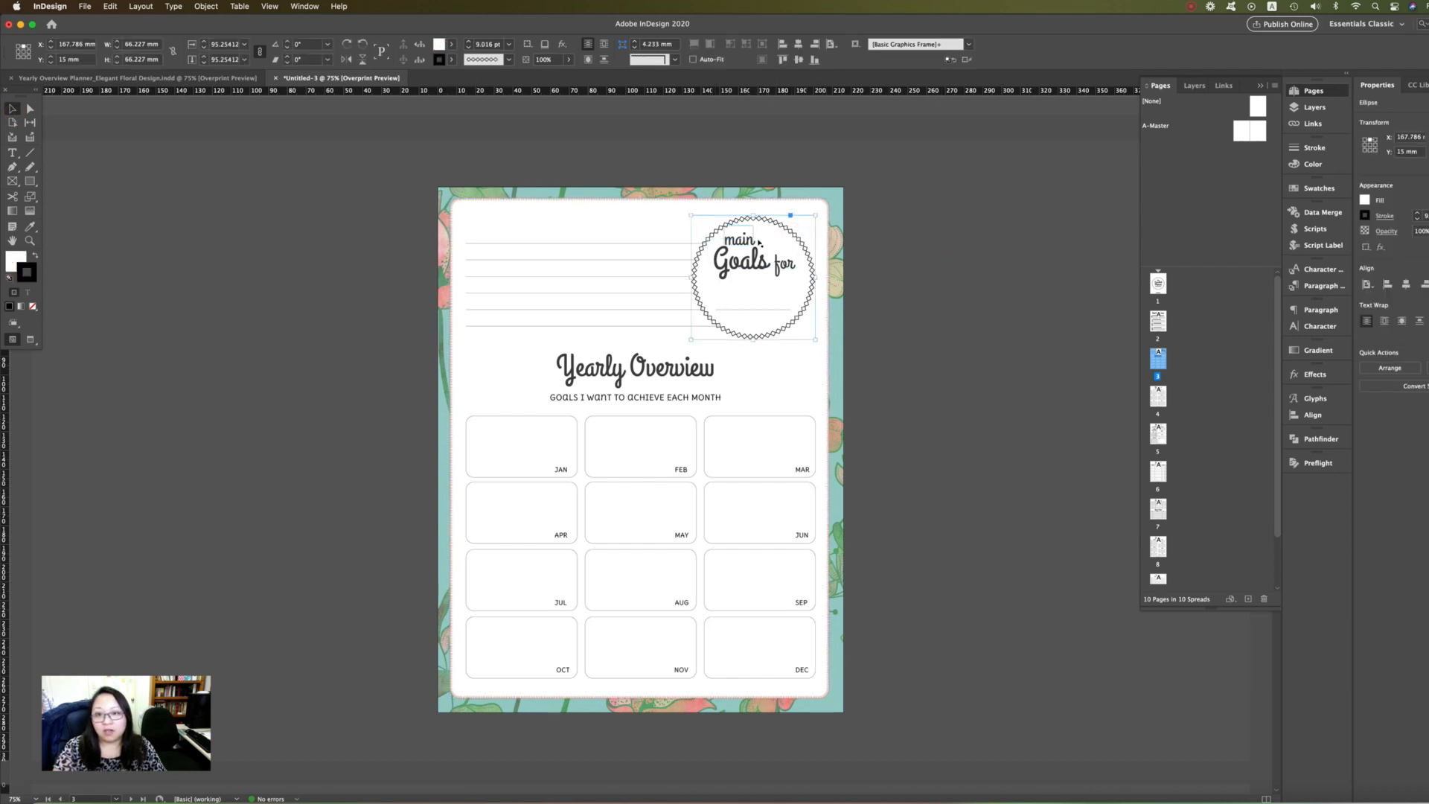
{"action": "left_click", "coordinate": [508, 60]}
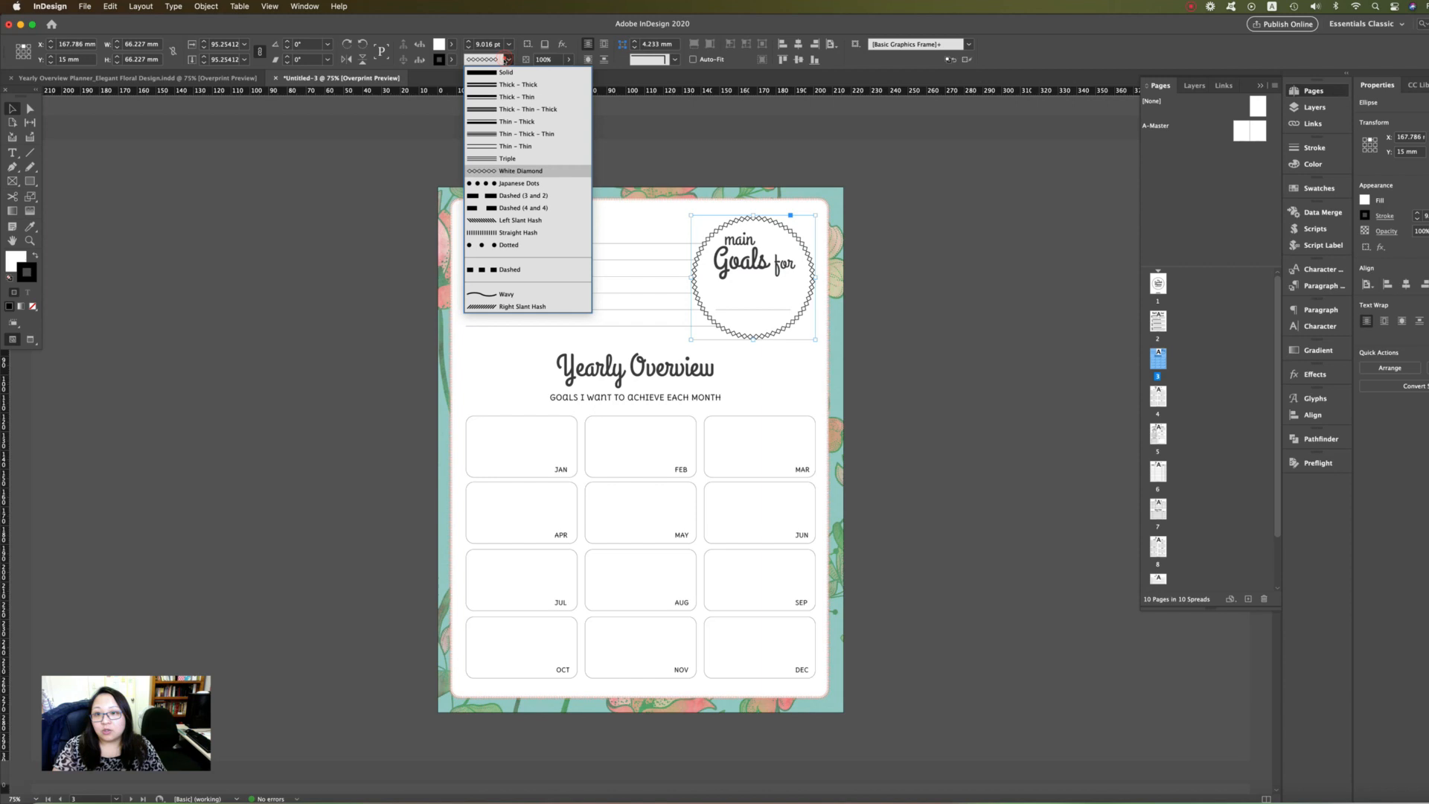
{"action": "left_click", "coordinate": [513, 233]}
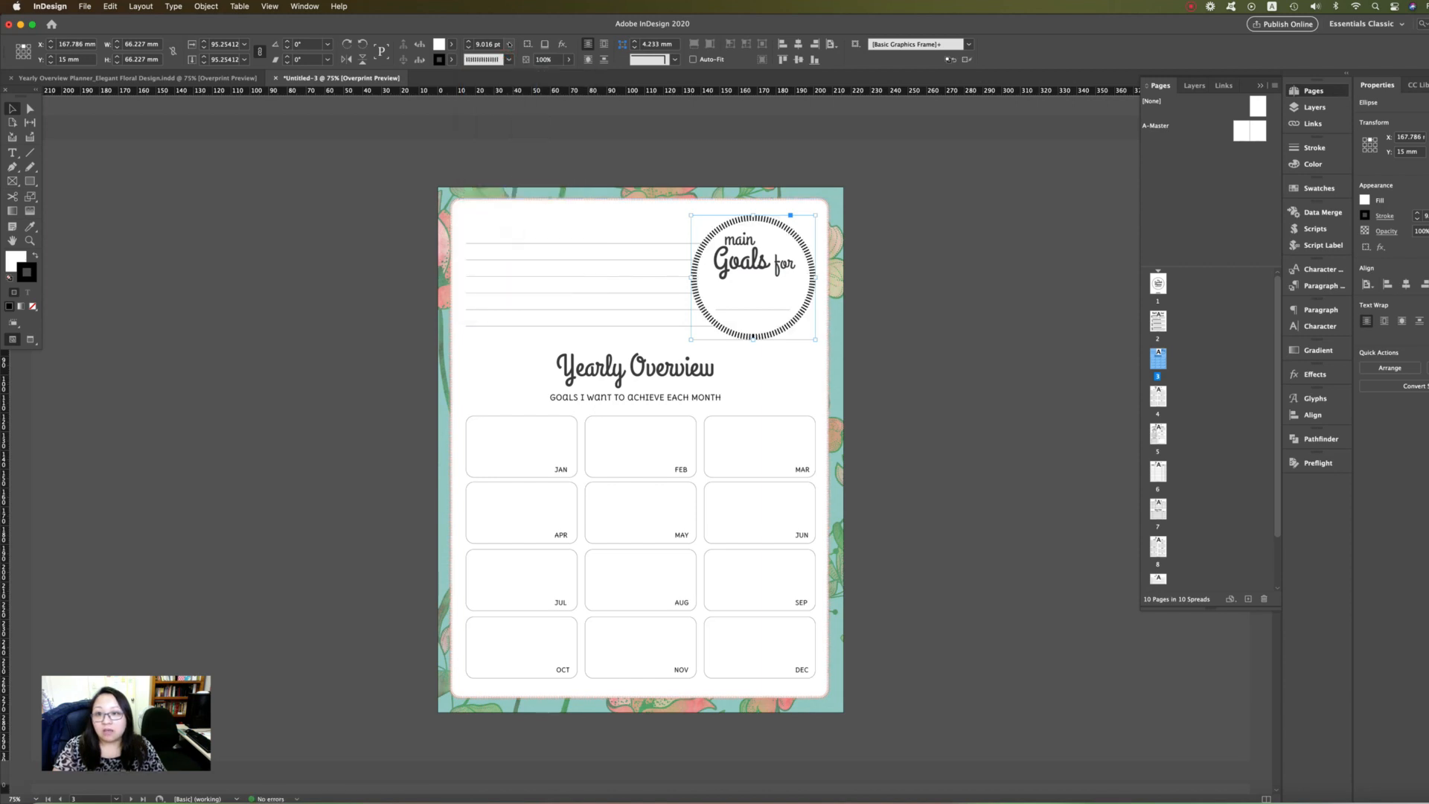
{"action": "left_click", "coordinate": [509, 45]}
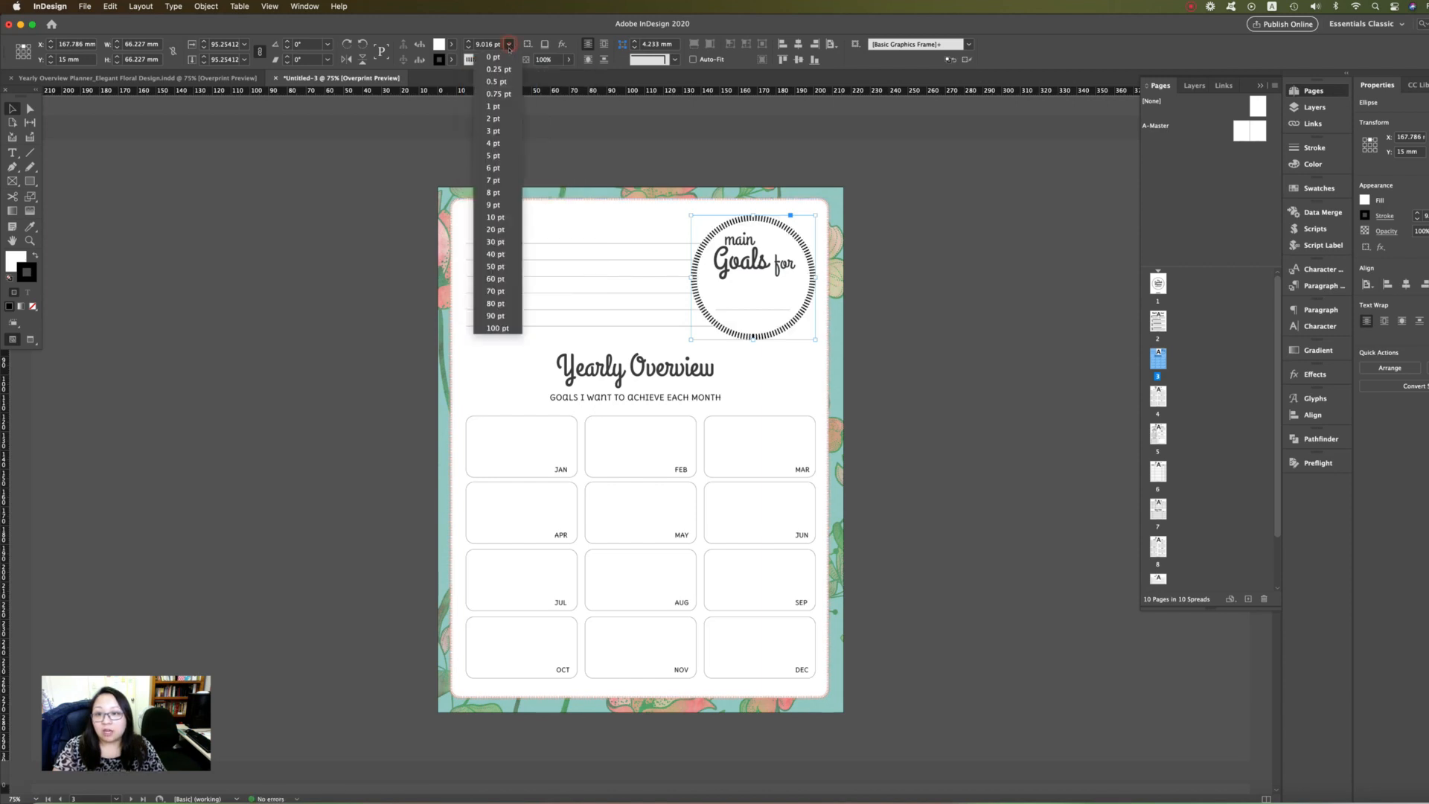
{"action": "left_click", "coordinate": [492, 168]}
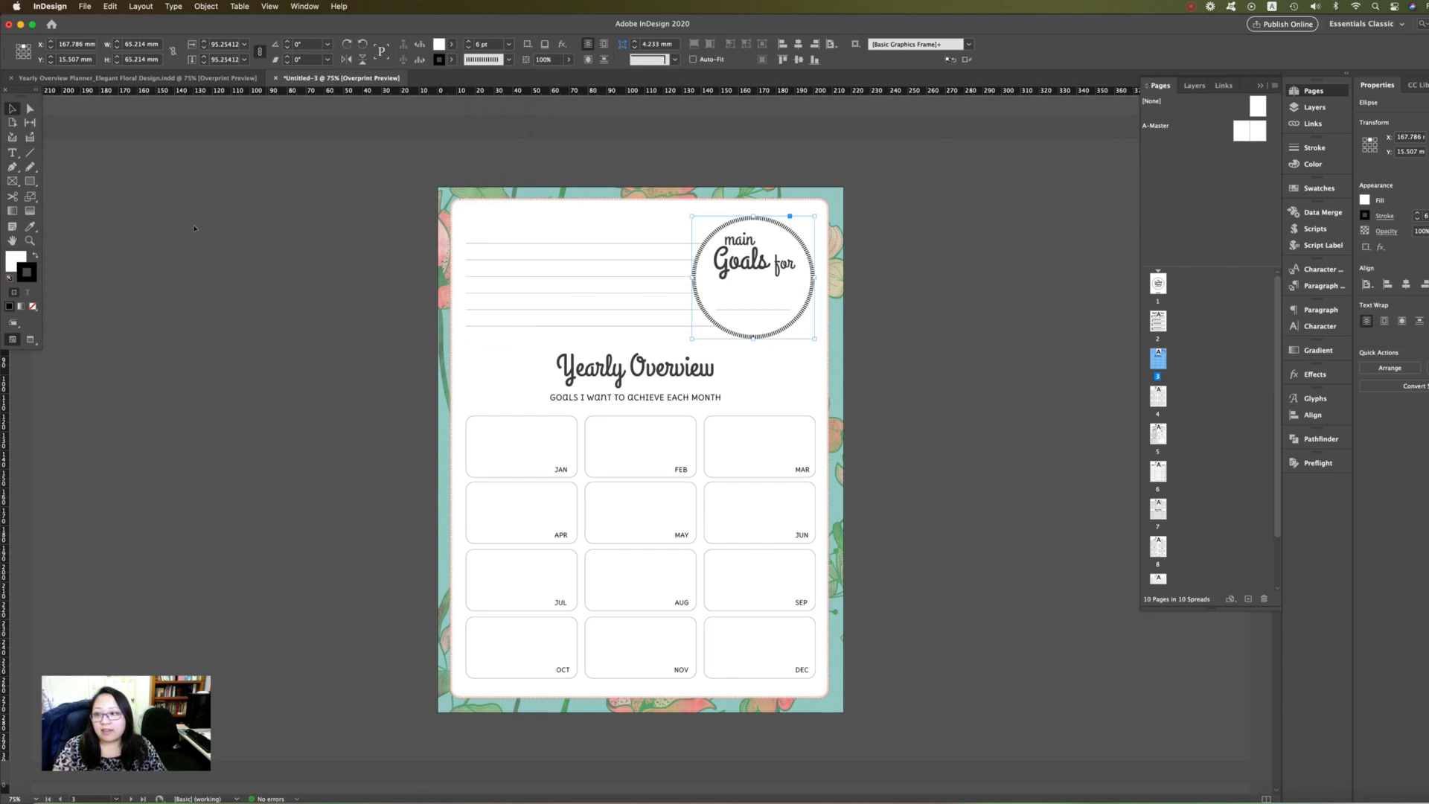
Step: Colour the goals circle's stroke with the teal sampled from the floral background using the Eyedropper, and deselect the circle
{"action": "left_click", "coordinate": [30, 227]}
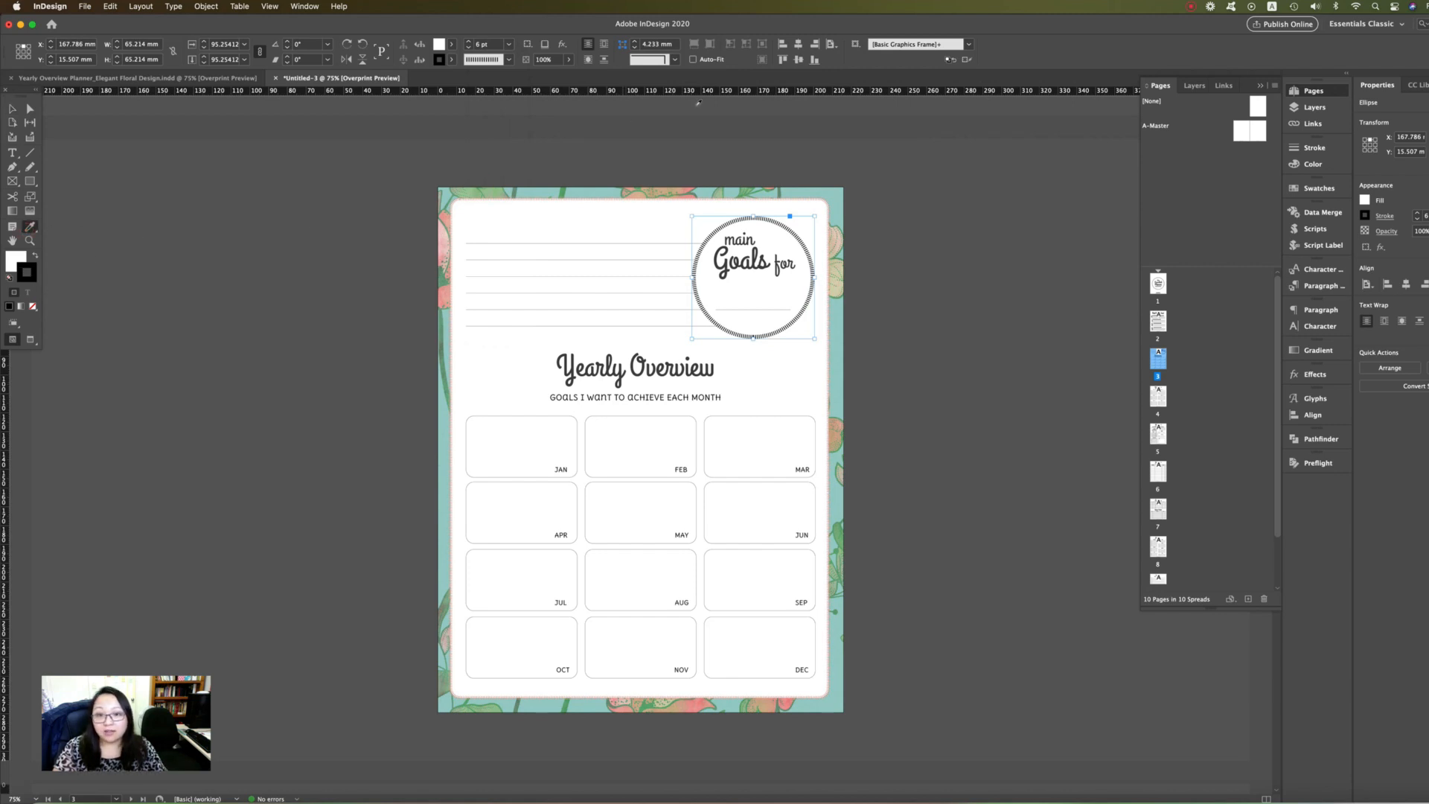
{"action": "left_click", "coordinate": [795, 195]}
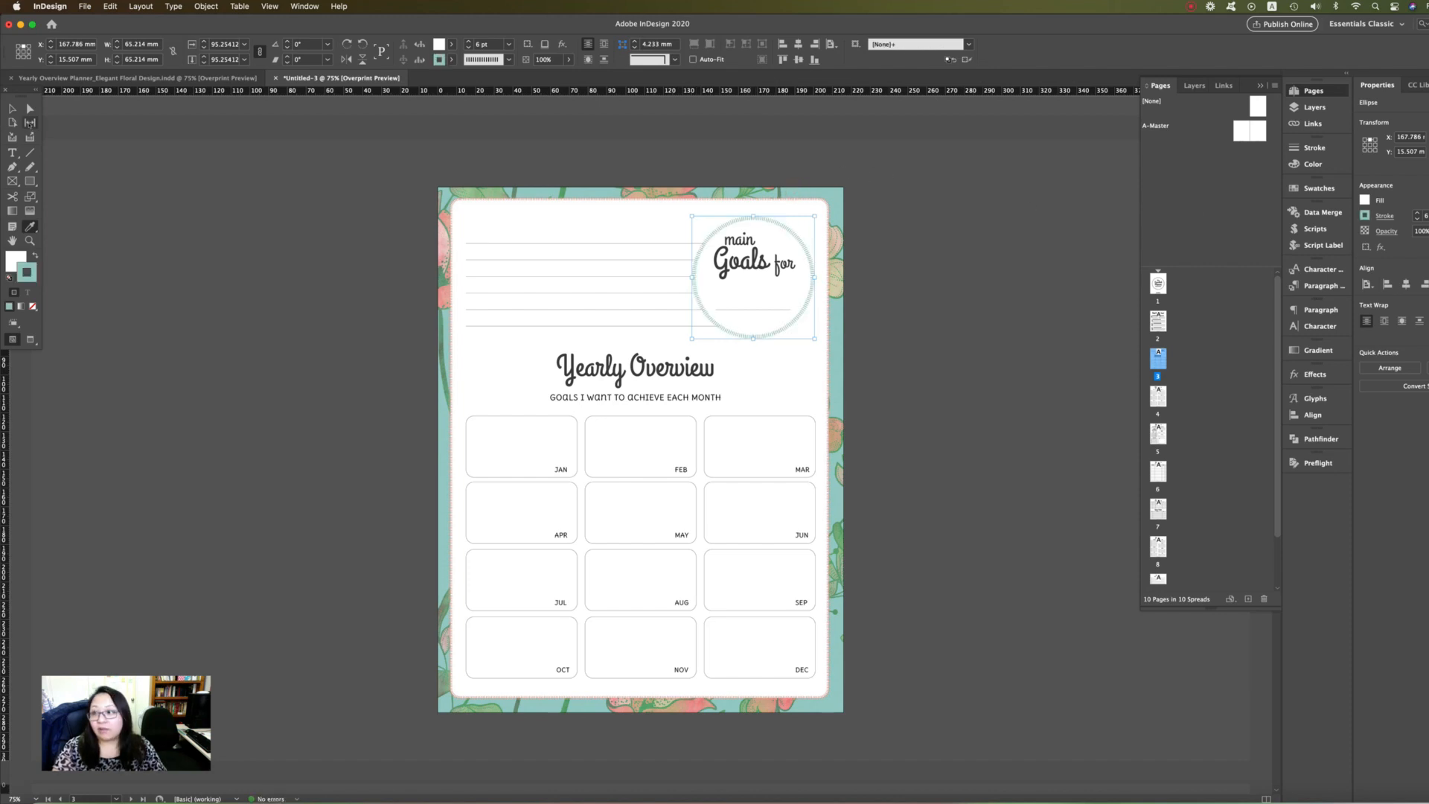
{"action": "left_click", "coordinate": [11, 108]}
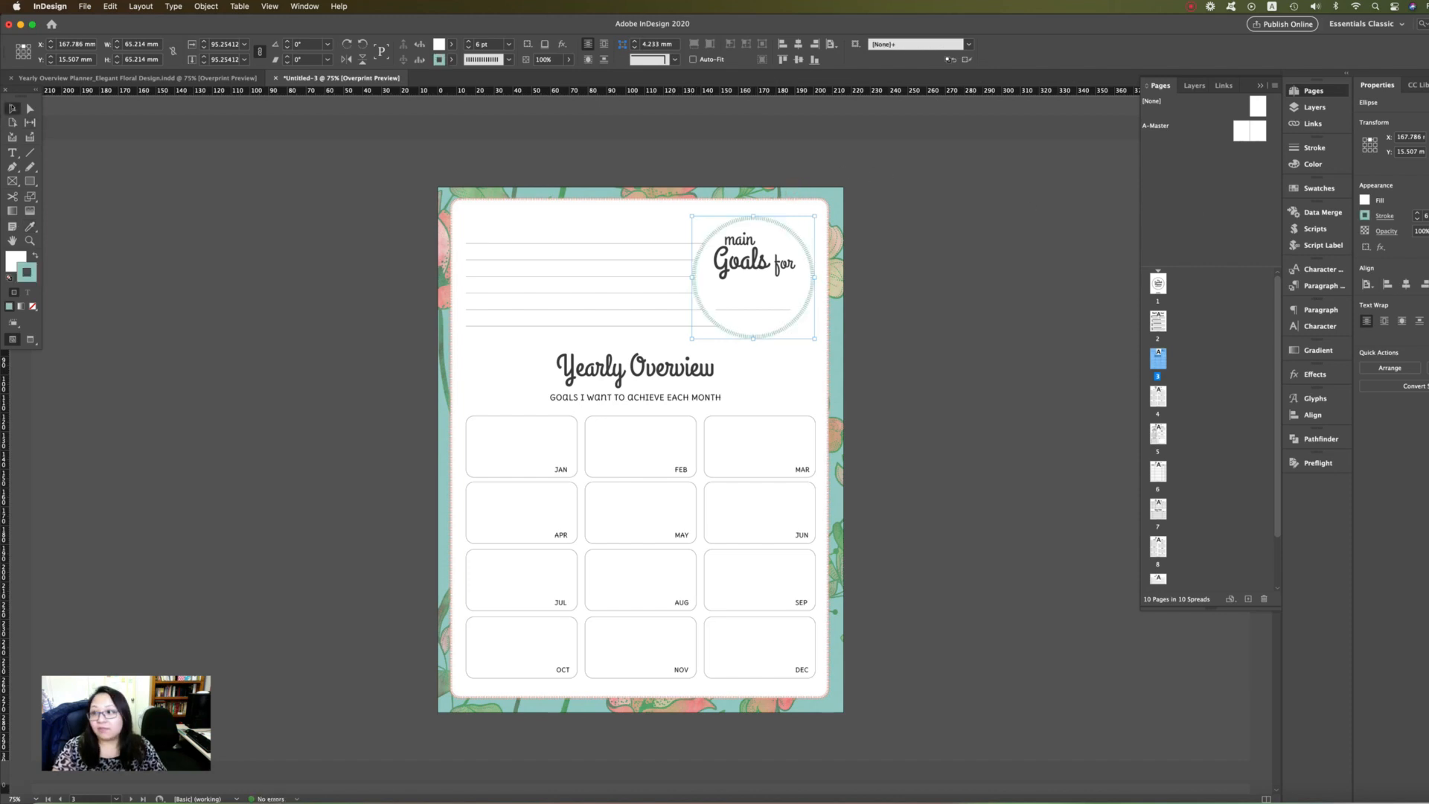
{"action": "left_click", "coordinate": [936, 223]}
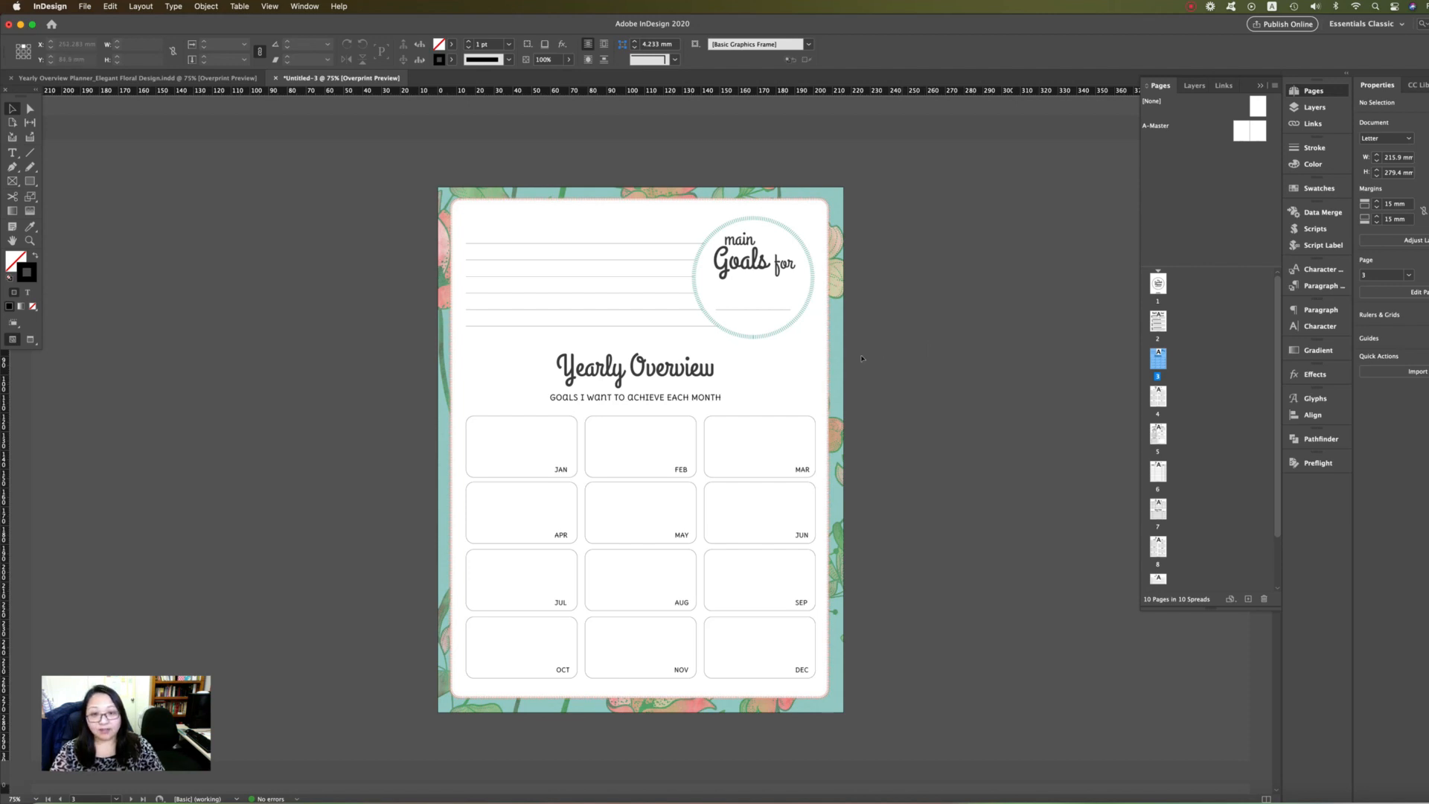
Step: Set the white panel's opacity to 97%
{"action": "left_click", "coordinate": [811, 371]}
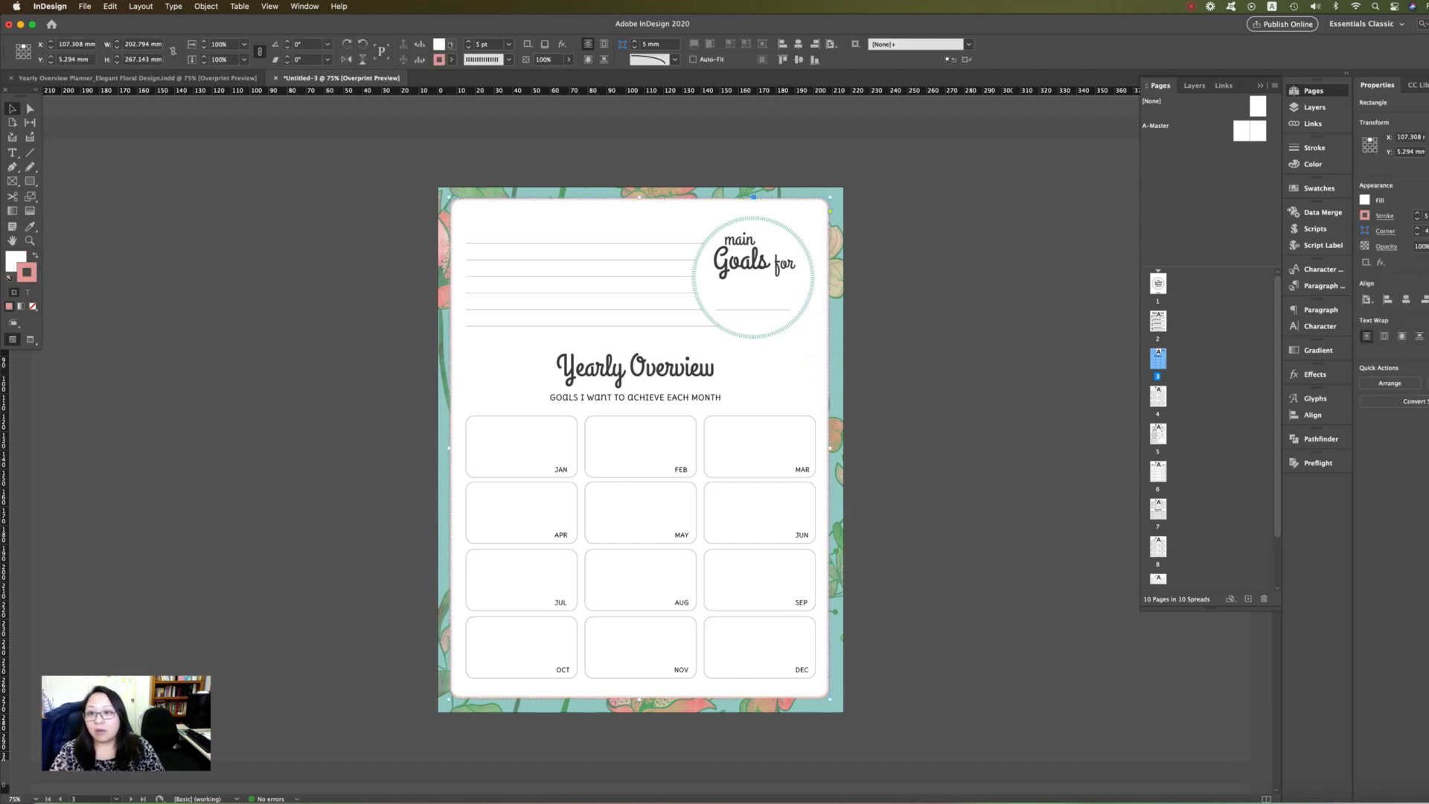
{"action": "left_click", "coordinate": [450, 44]}
{"action": "left_click", "coordinate": [451, 45]}
{"action": "left_click", "coordinate": [543, 59]}
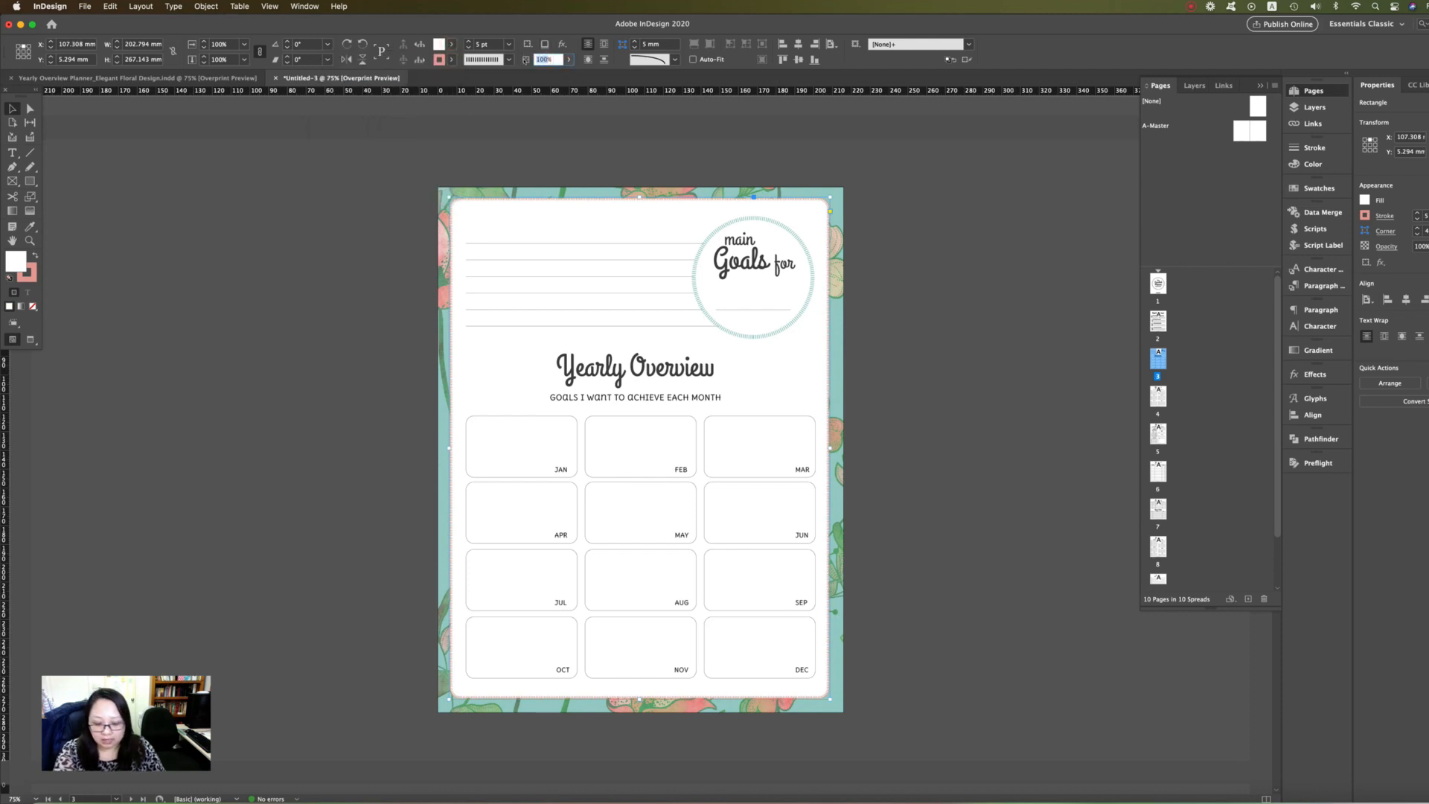
{"action": "type", "text": "97"}
{"action": "key", "text": "Return"}
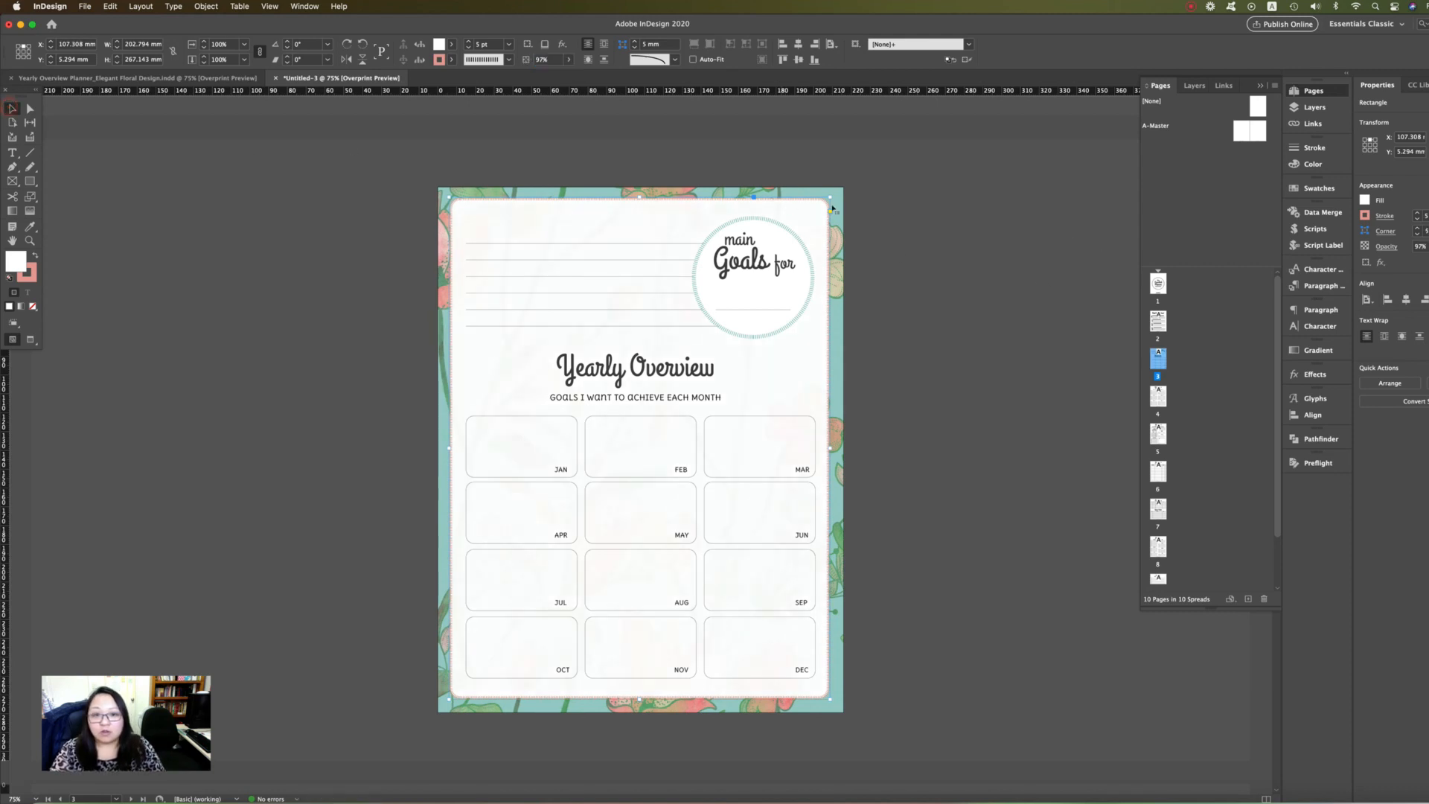
Step: Set the goals circle's fill to [None] and deselect it
{"action": "left_click", "coordinate": [748, 256]}
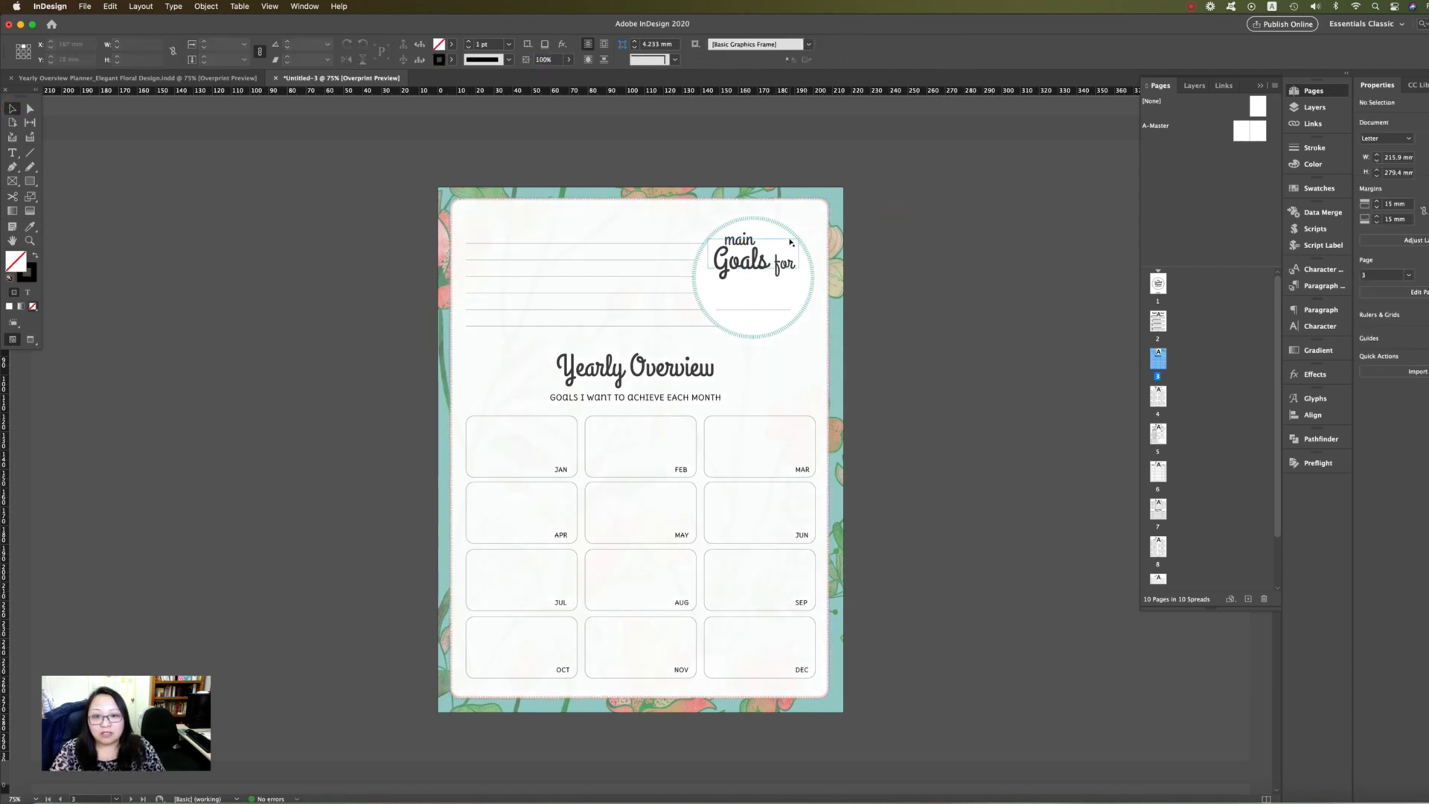
{"action": "left_click", "coordinate": [763, 334]}
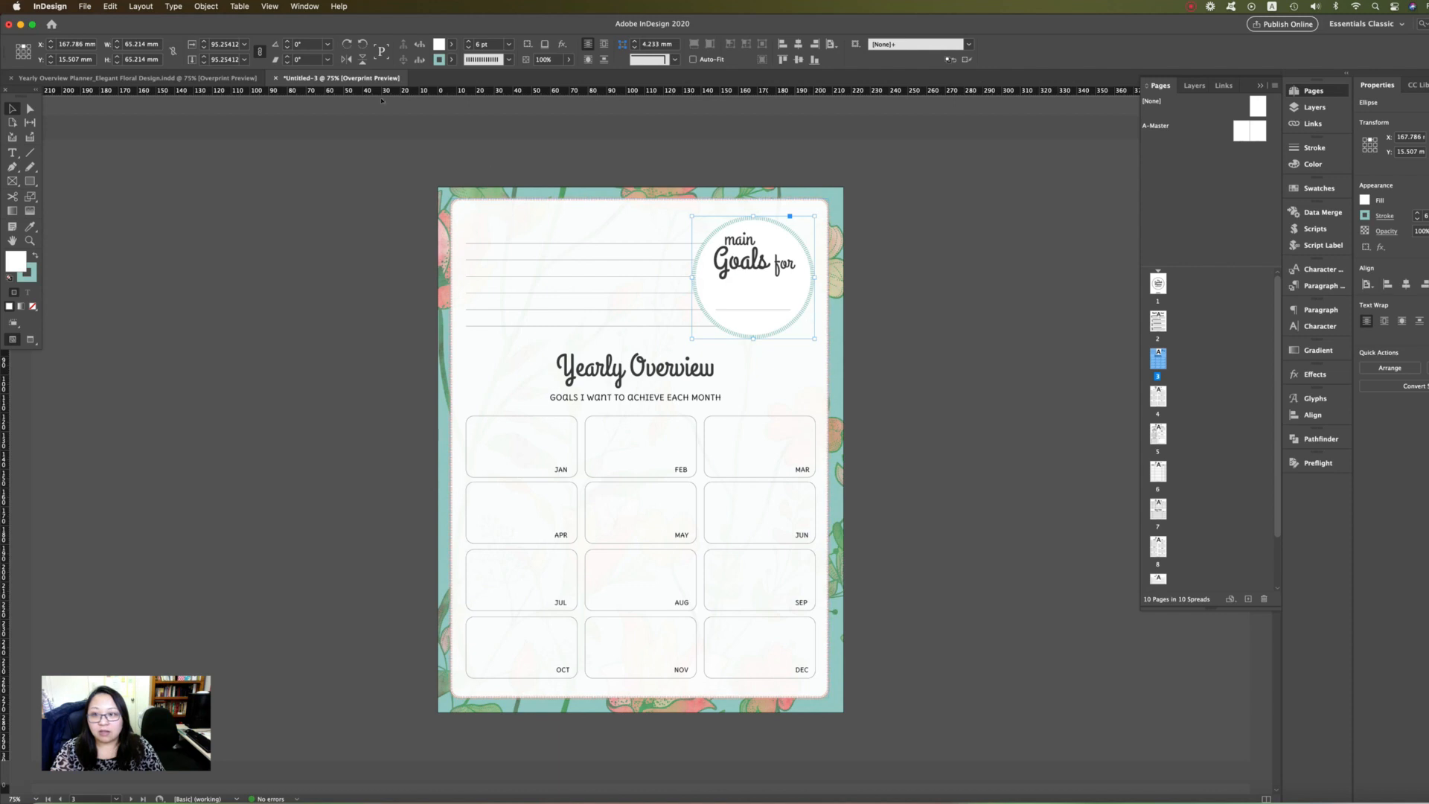
{"action": "left_click", "coordinate": [450, 43]}
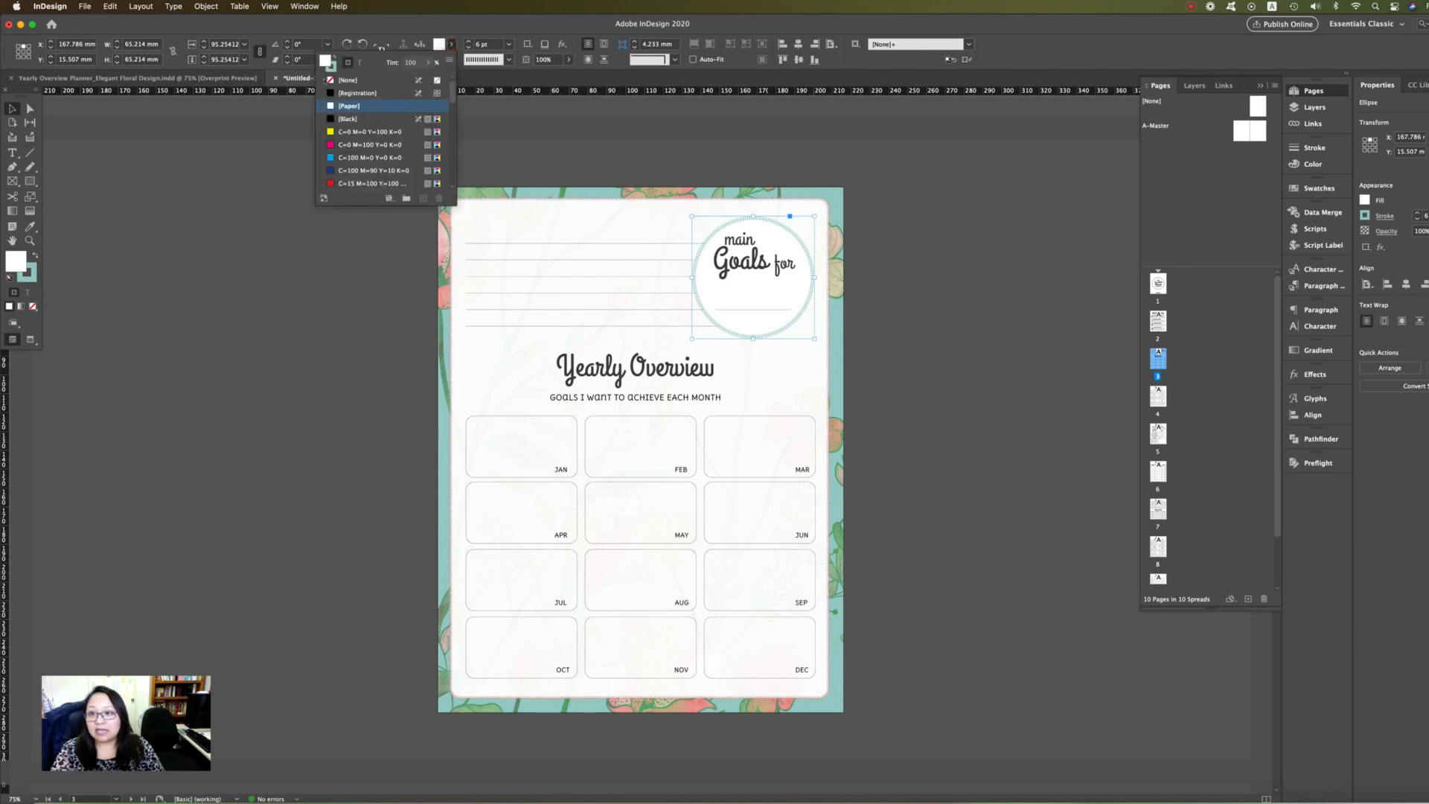
{"action": "left_click", "coordinate": [347, 80]}
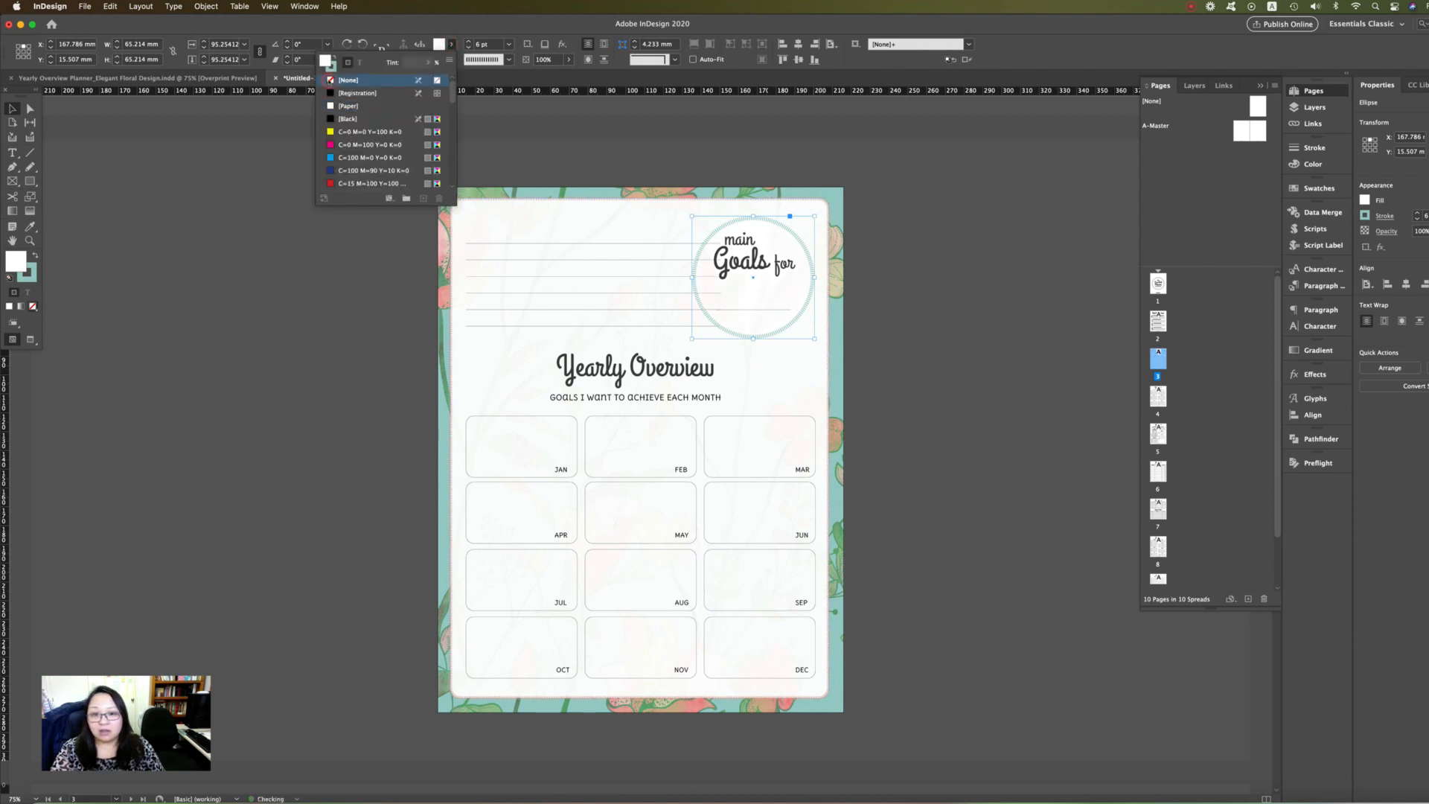
{"action": "left_click", "coordinate": [1022, 349]}
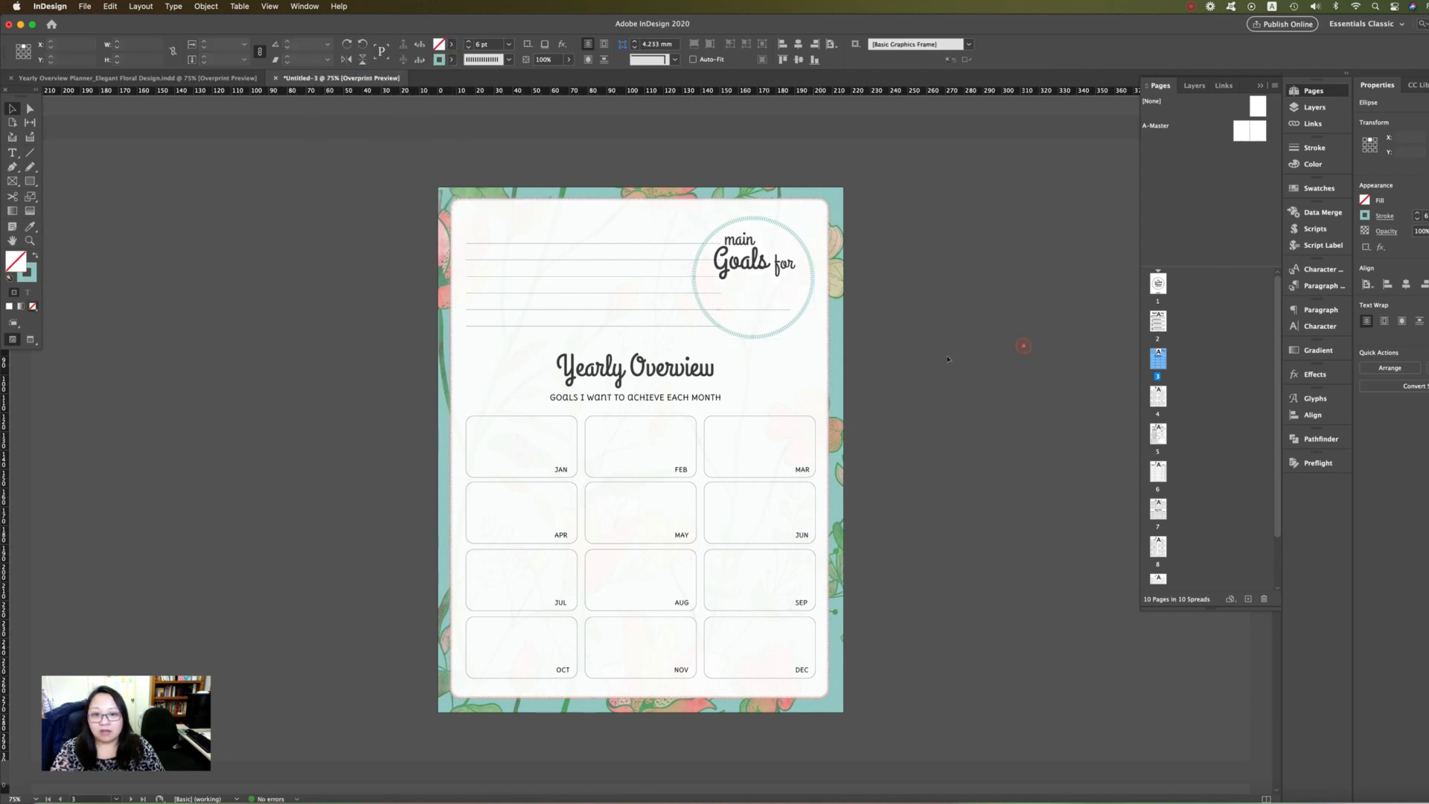
Step: Shorten the upper four writing lines together to about 121 mm, ending at the edge of the goals circle
{"action": "left_click", "coordinate": [781, 311]}
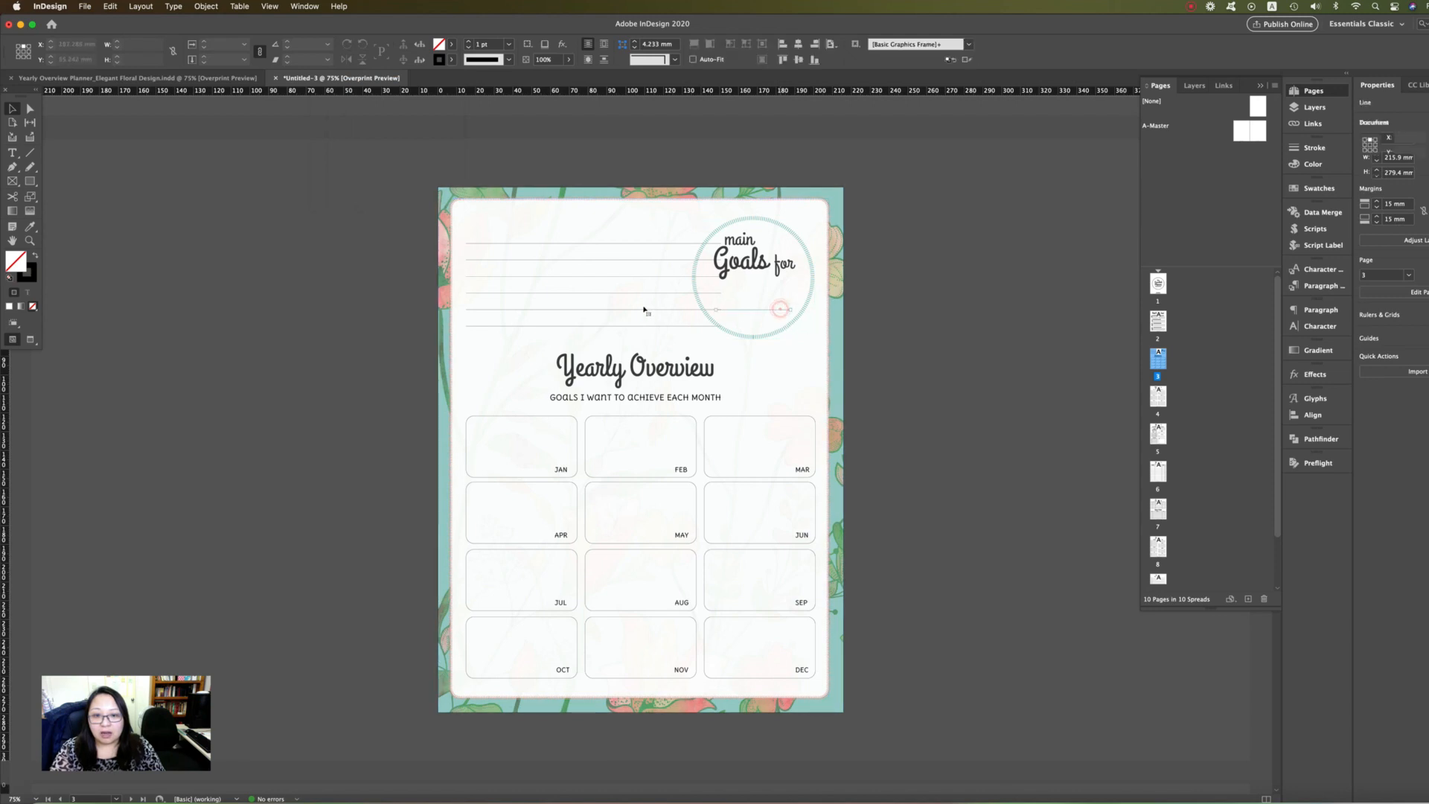
{"action": "left_click", "coordinate": [680, 259]}
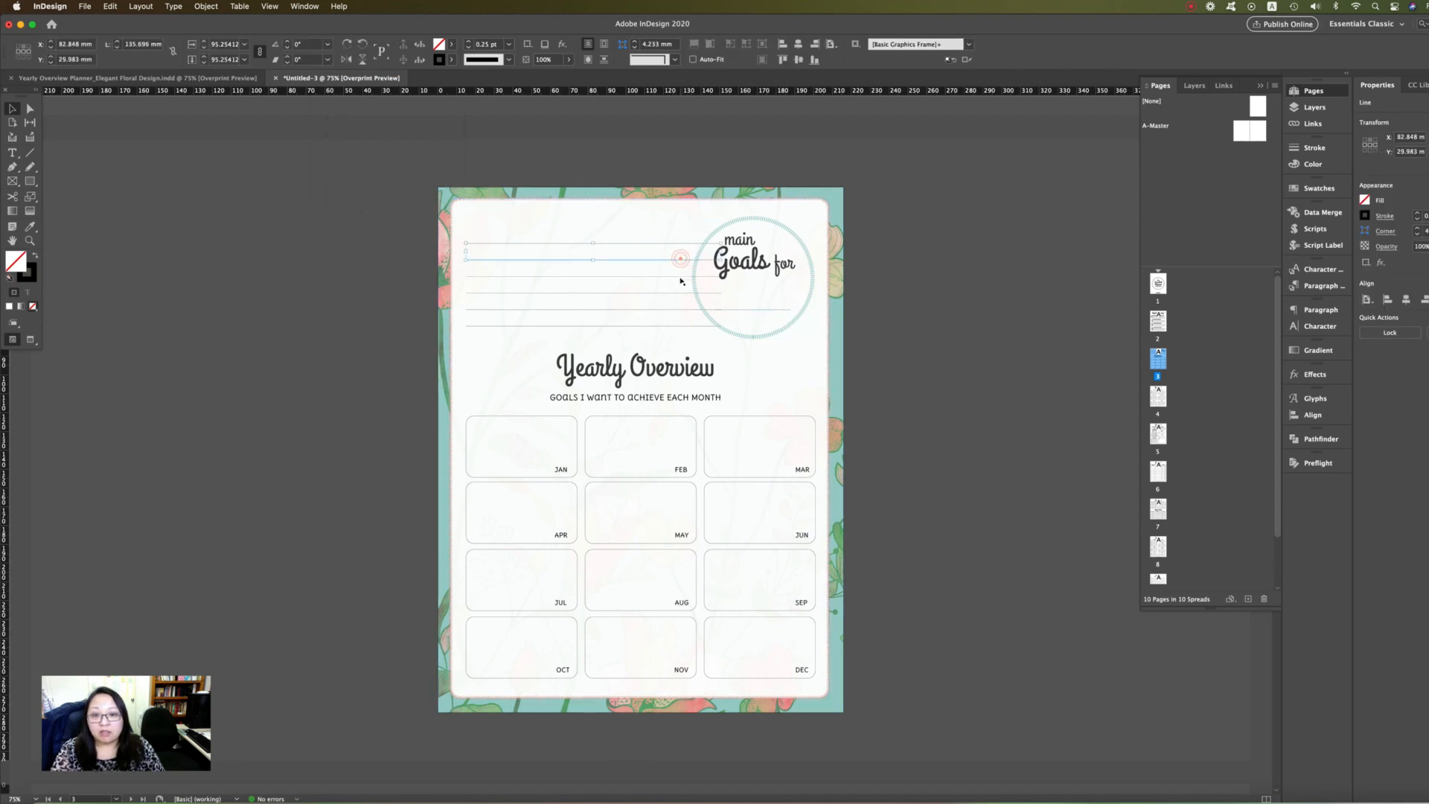
{"action": "left_click", "coordinate": [680, 277], "text": "shift"}
{"action": "left_click", "coordinate": [682, 293], "text": "shift"}
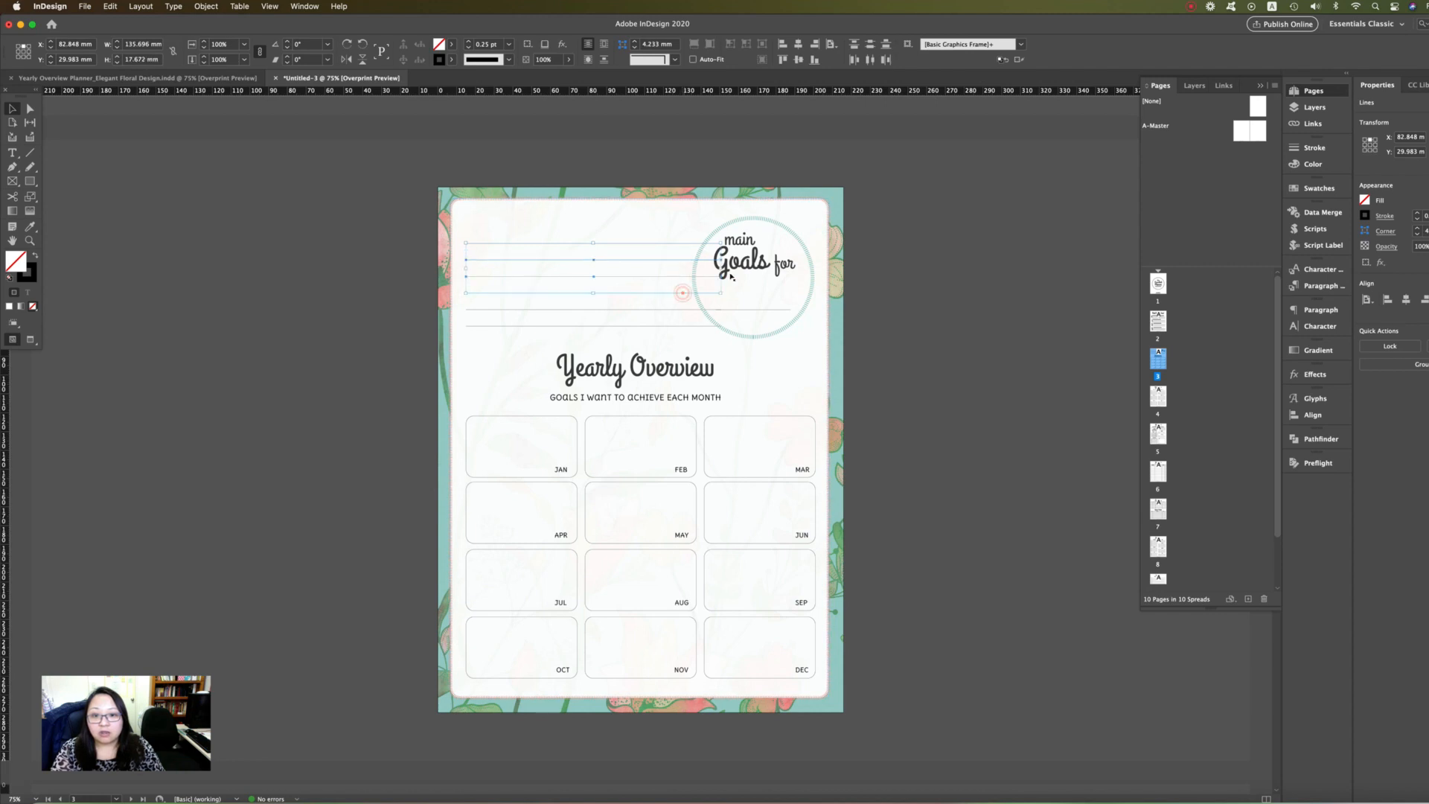
{"action": "left_click_drag", "start_coordinate": [721, 268], "coordinate": [692, 267]}
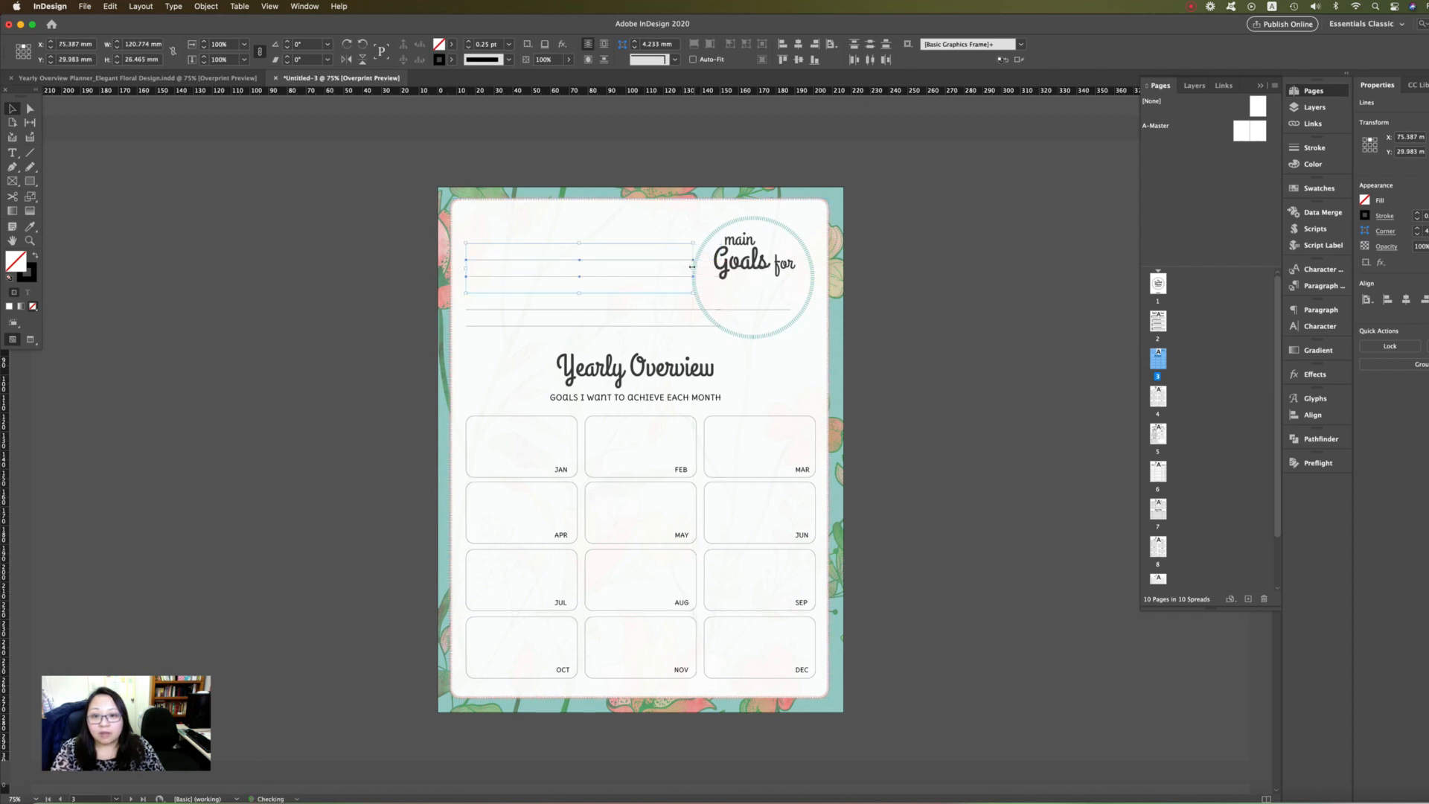
Step: Shorten the fifth writing line so that it ends at the edge of the goals circle
{"action": "left_click", "coordinate": [689, 310]}
{"action": "left_click_drag", "start_coordinate": [789, 308], "coordinate": [696, 309]}
{"action": "left_click", "coordinate": [884, 290]}
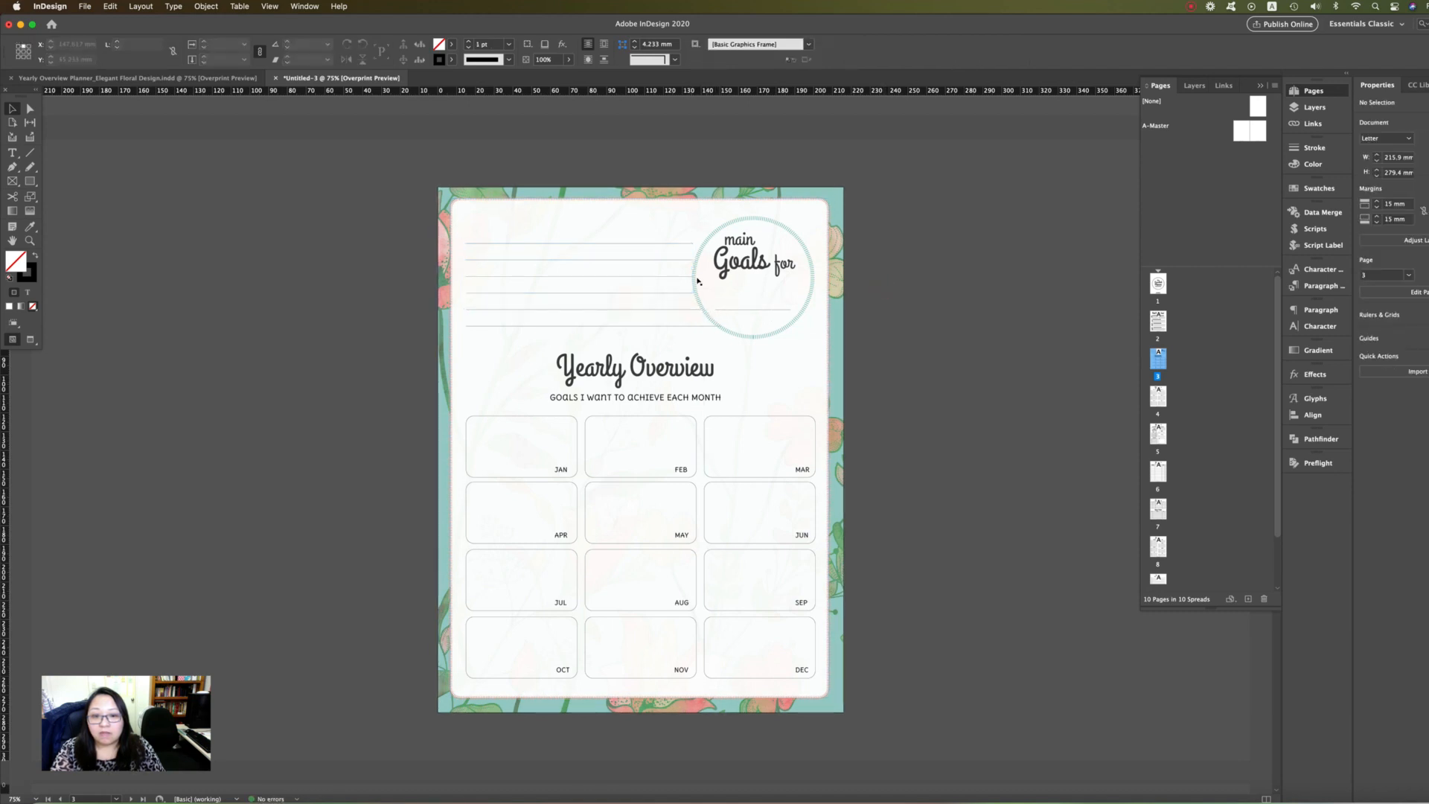
Step: Fine-tune the right-hand ends of the top two writing lines so they meet the edge of the goals circle
{"action": "left_click", "coordinate": [685, 243]}
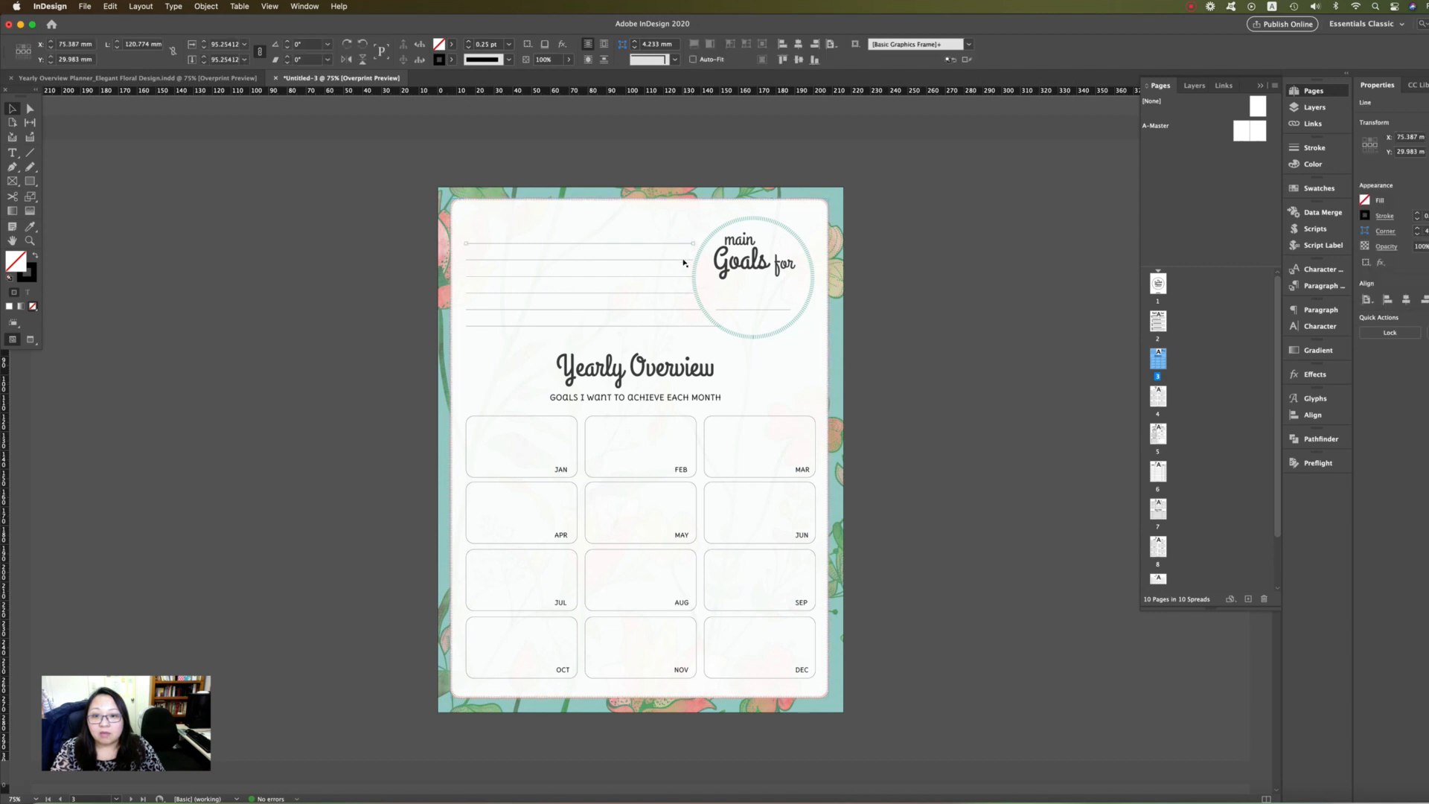
{"action": "left_click", "coordinate": [683, 260], "text": "shift"}
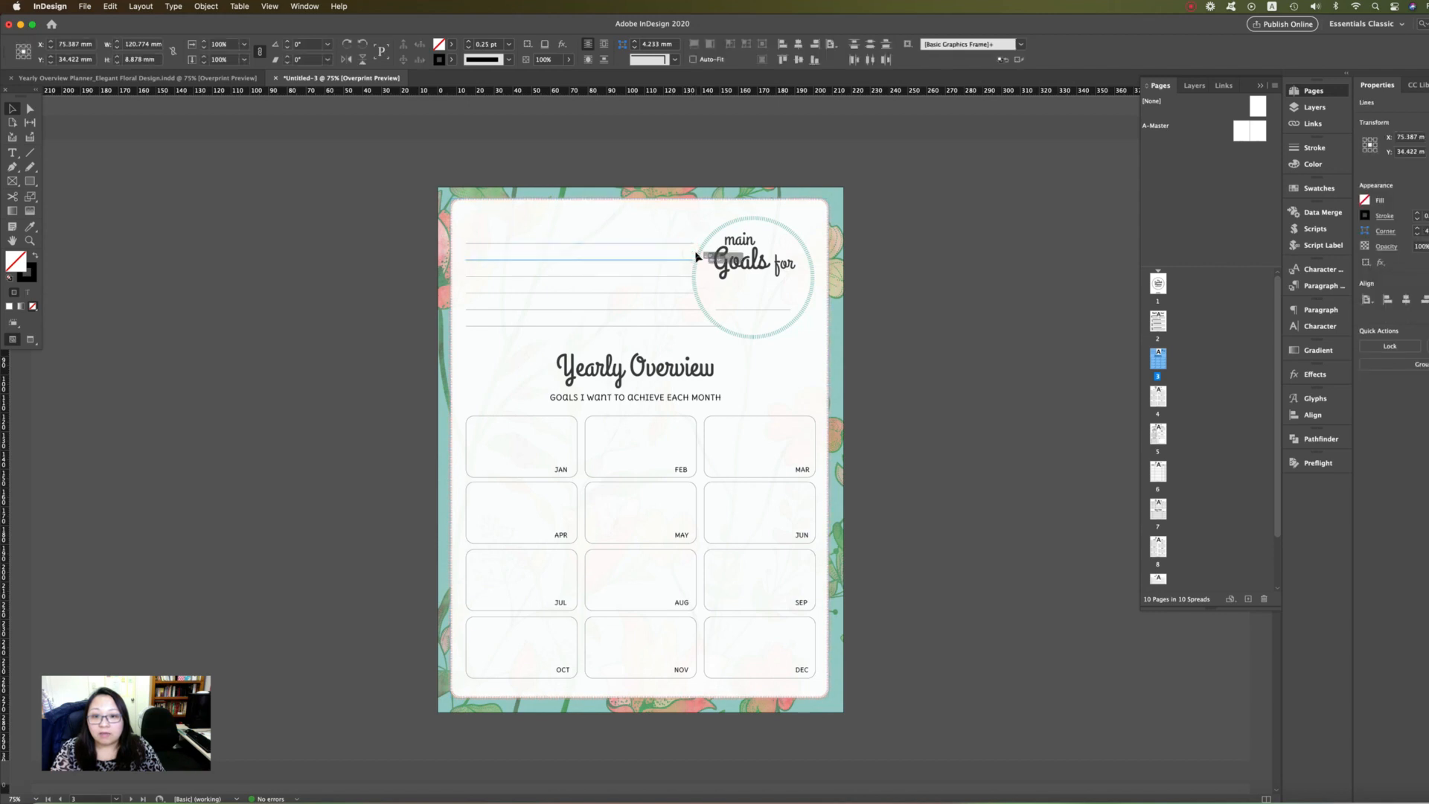
{"action": "left_click", "coordinate": [692, 243]}
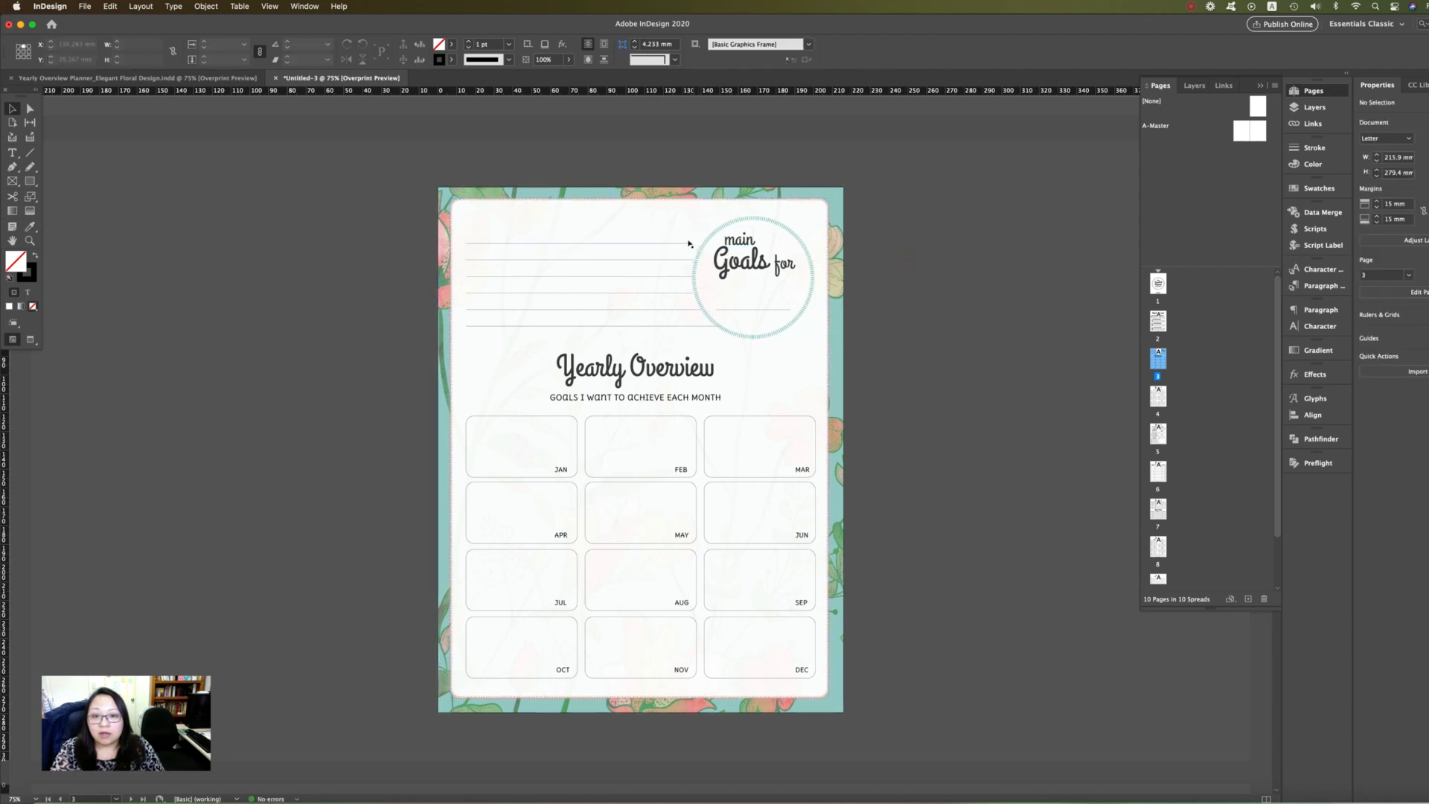
{"action": "mouse_move", "coordinate": [694, 242]}
{"action": "left_mouse_down"}
{"action": "mouse_move", "coordinate": [774, 243]}
{"action": "mouse_move", "coordinate": [705, 243]}
{"action": "mouse_move", "coordinate": [696, 259]}
{"action": "left_mouse_up"}
{"action": "left_click", "coordinate": [690, 259]}
{"action": "left_click", "coordinate": [902, 287]}
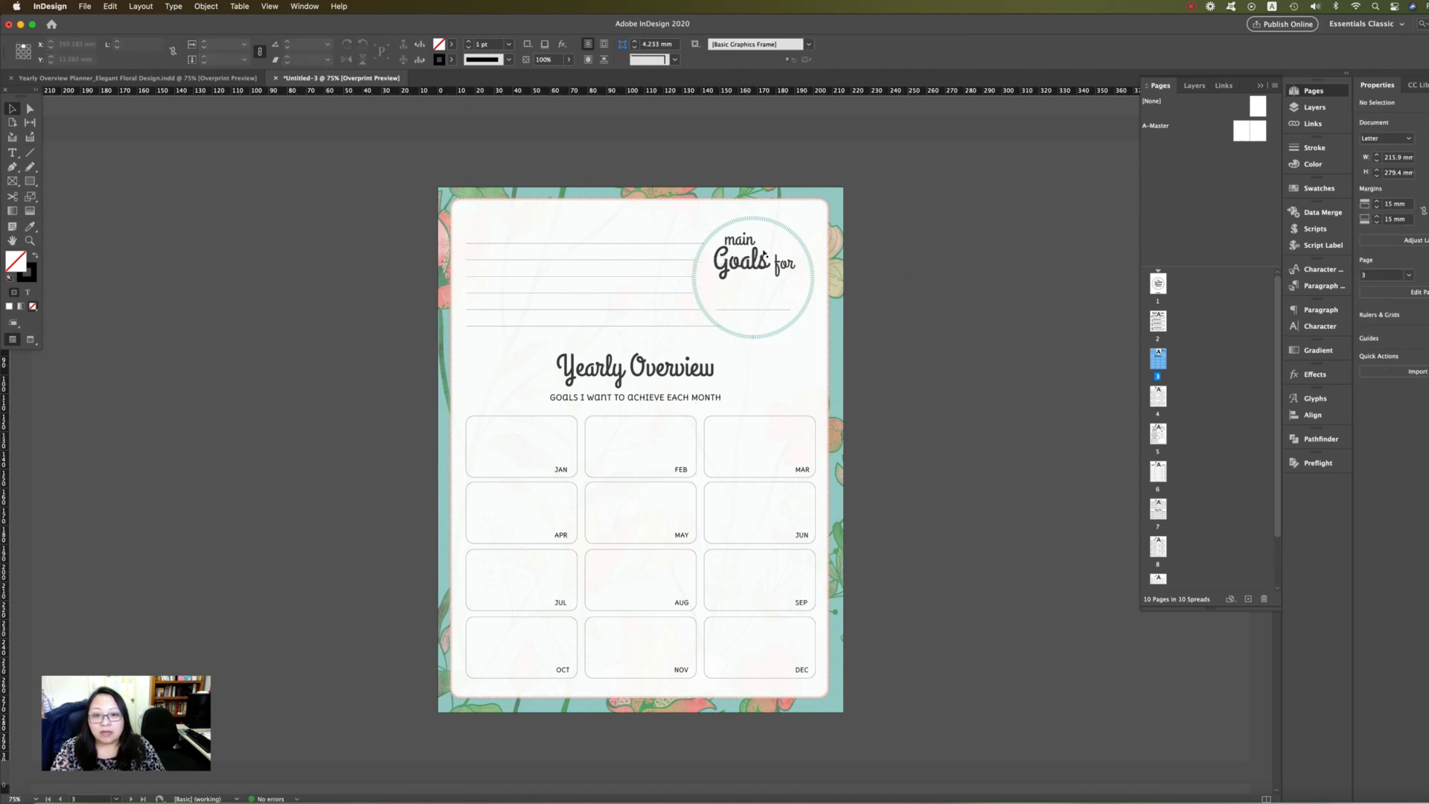
Step: Delete the "main" text and change the font of "Goals for" and "Yearly Overview" to HoHoHoliday Collection Script
{"action": "left_click", "coordinate": [744, 241]}
{"action": "key", "text": "Delete"}
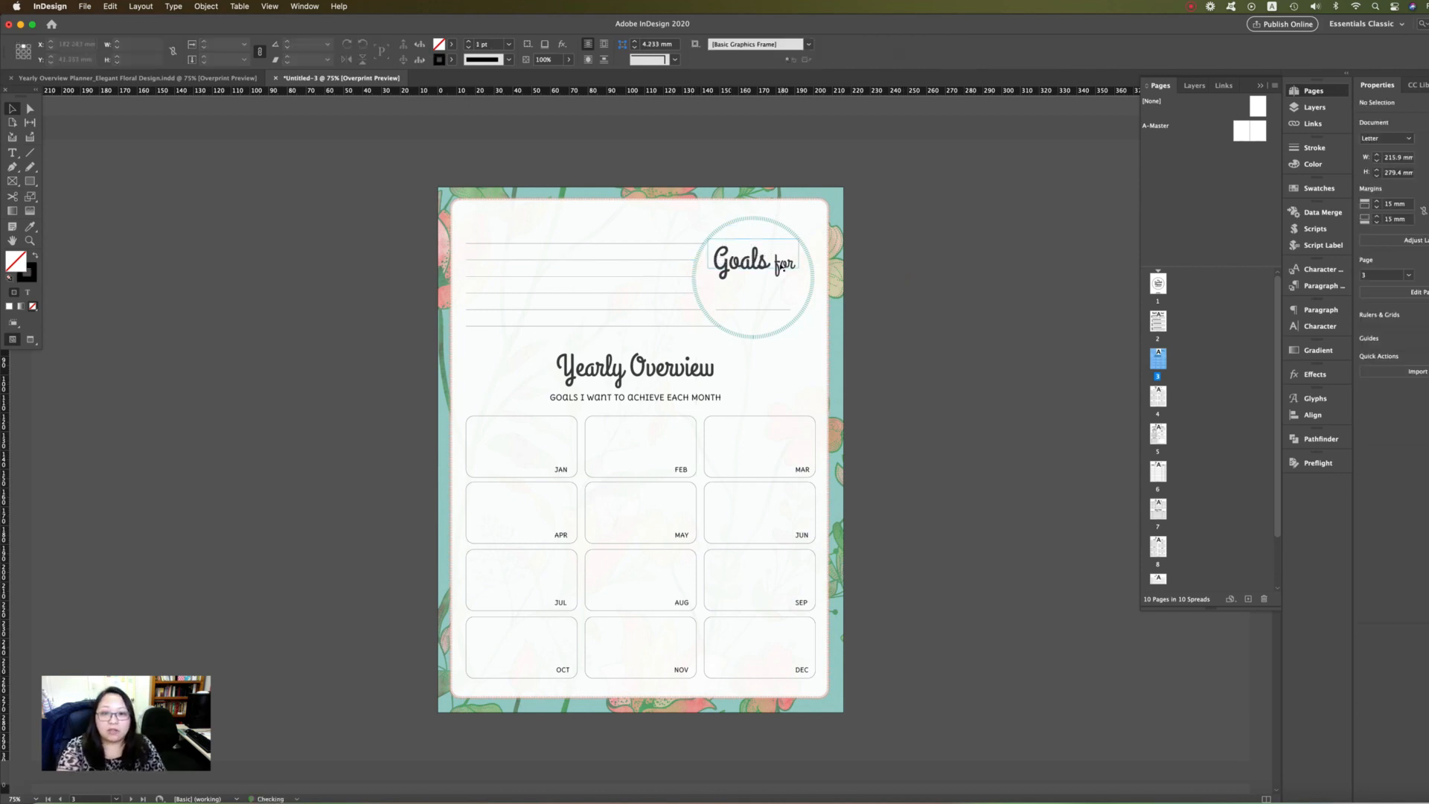
{"action": "left_click", "coordinate": [752, 269]}
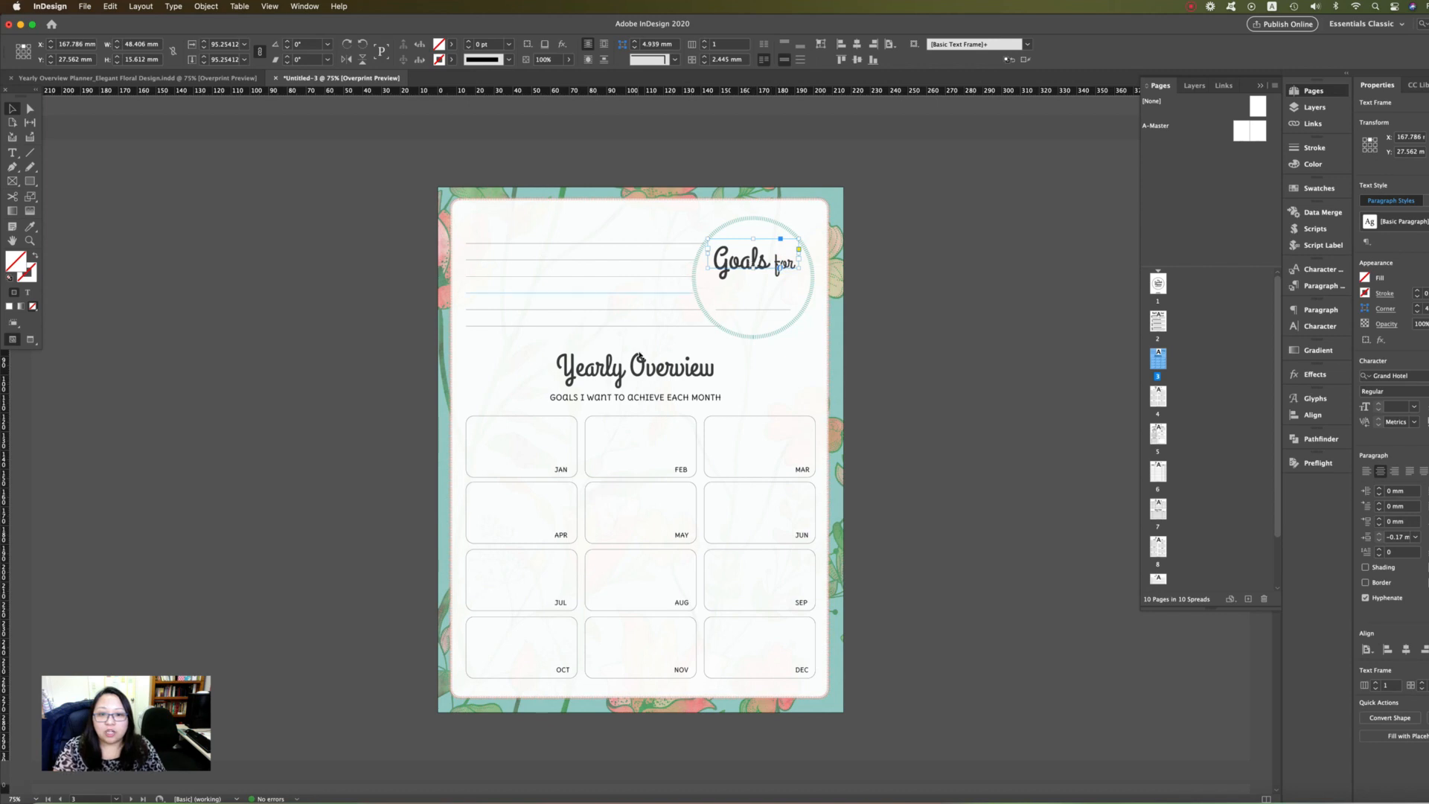
{"action": "left_click", "coordinate": [644, 366], "text": "shift"}
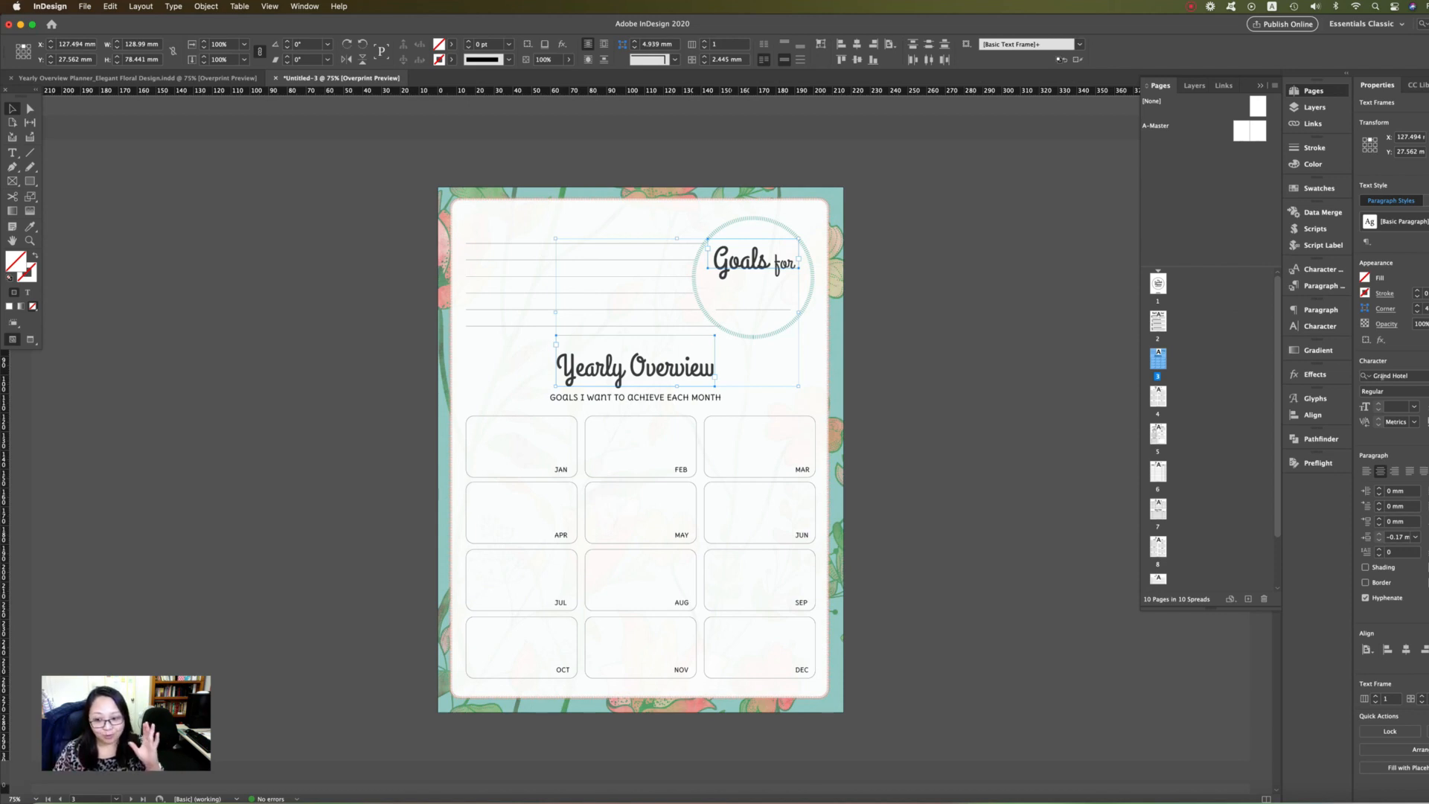
{"action": "left_click", "coordinate": [1322, 326]}
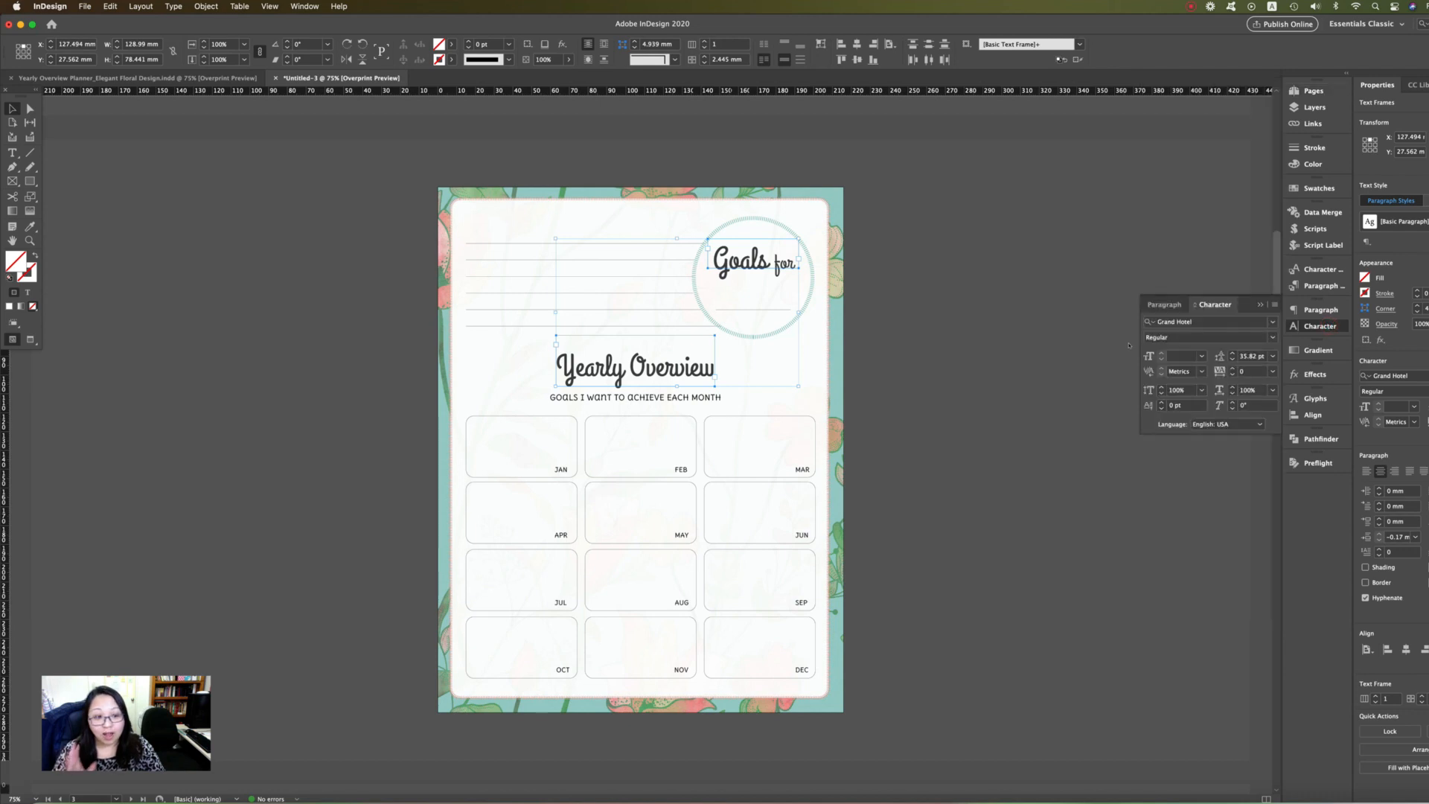
{"action": "left_click", "coordinate": [1206, 322]}
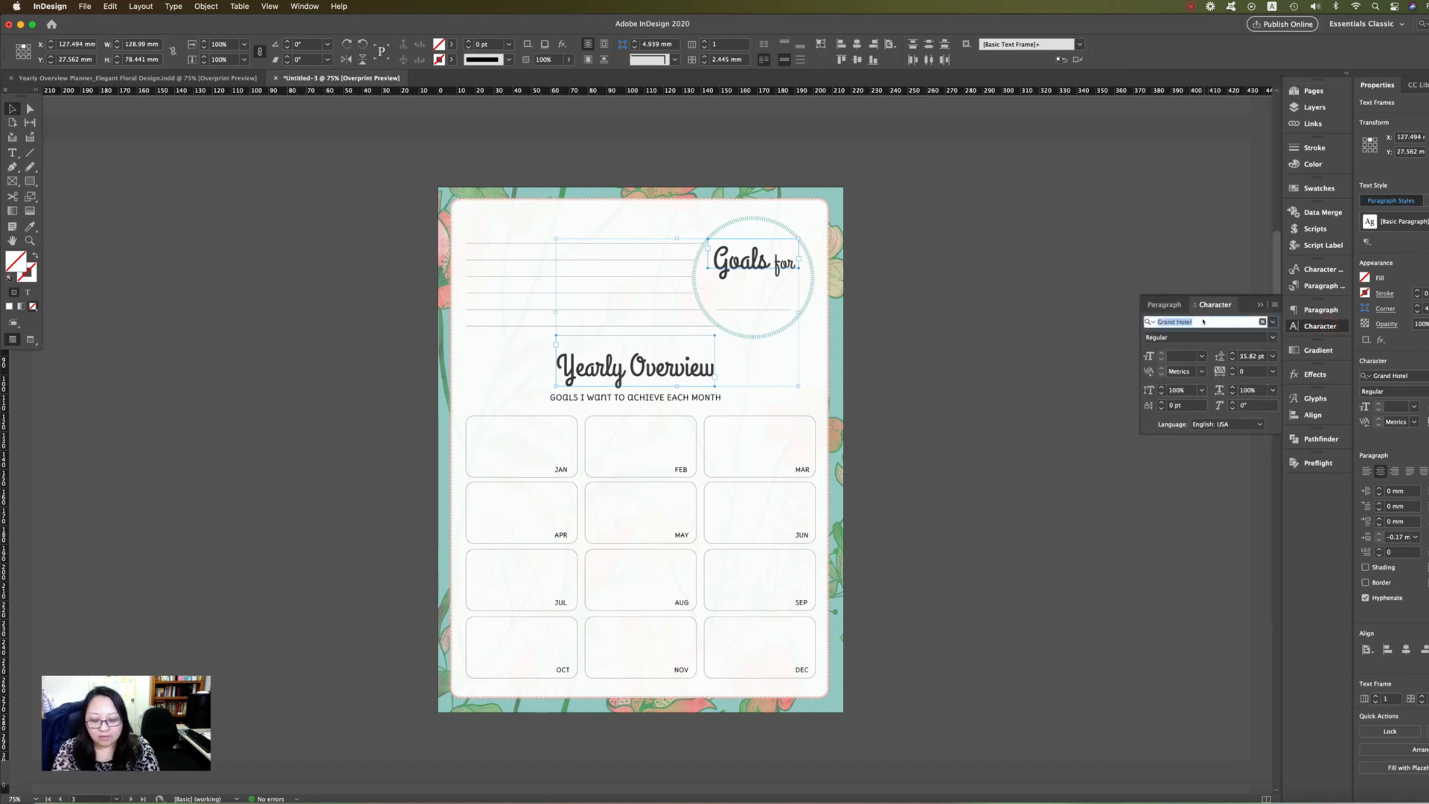
{"action": "type", "text": "Hoho"}
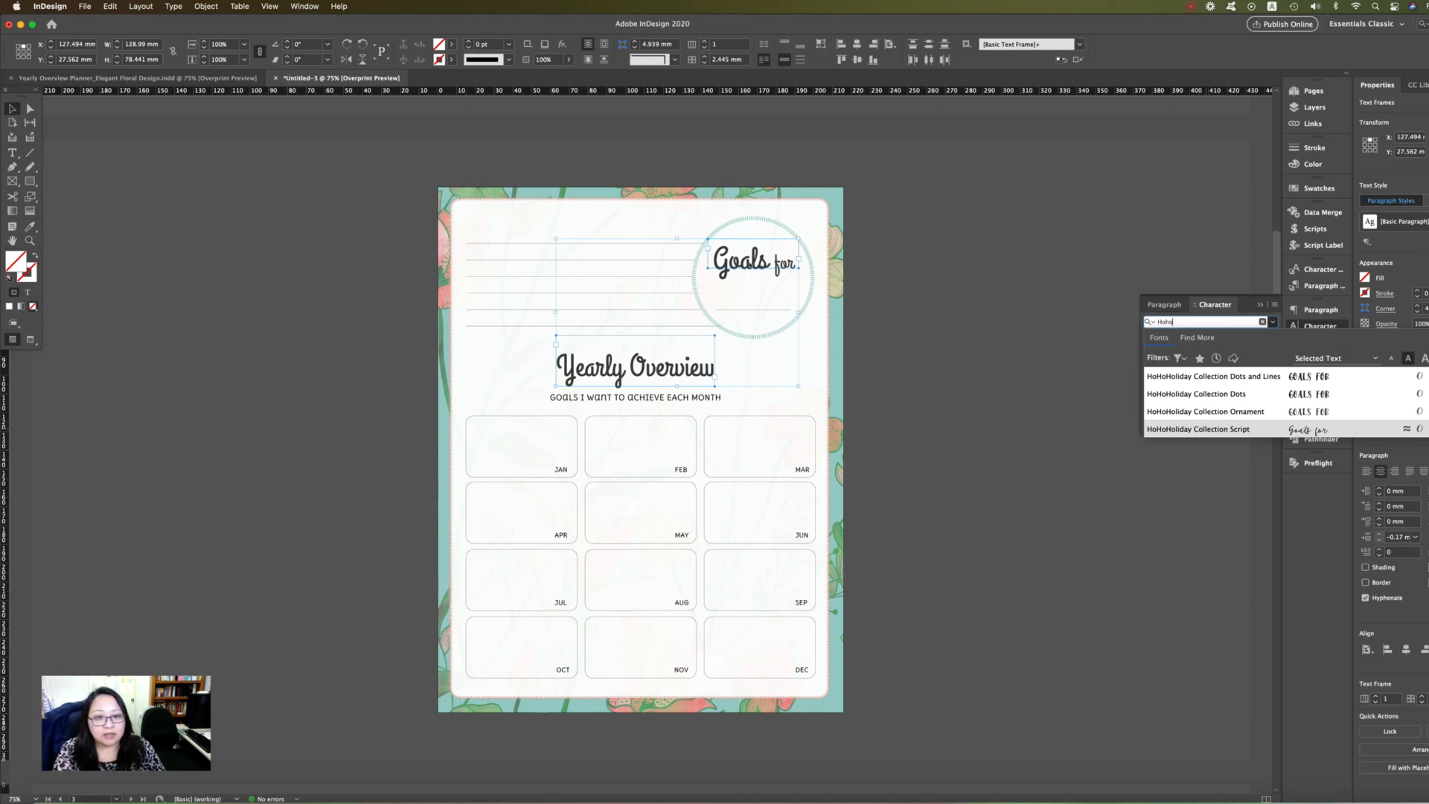
{"action": "key", "text": "Return"}
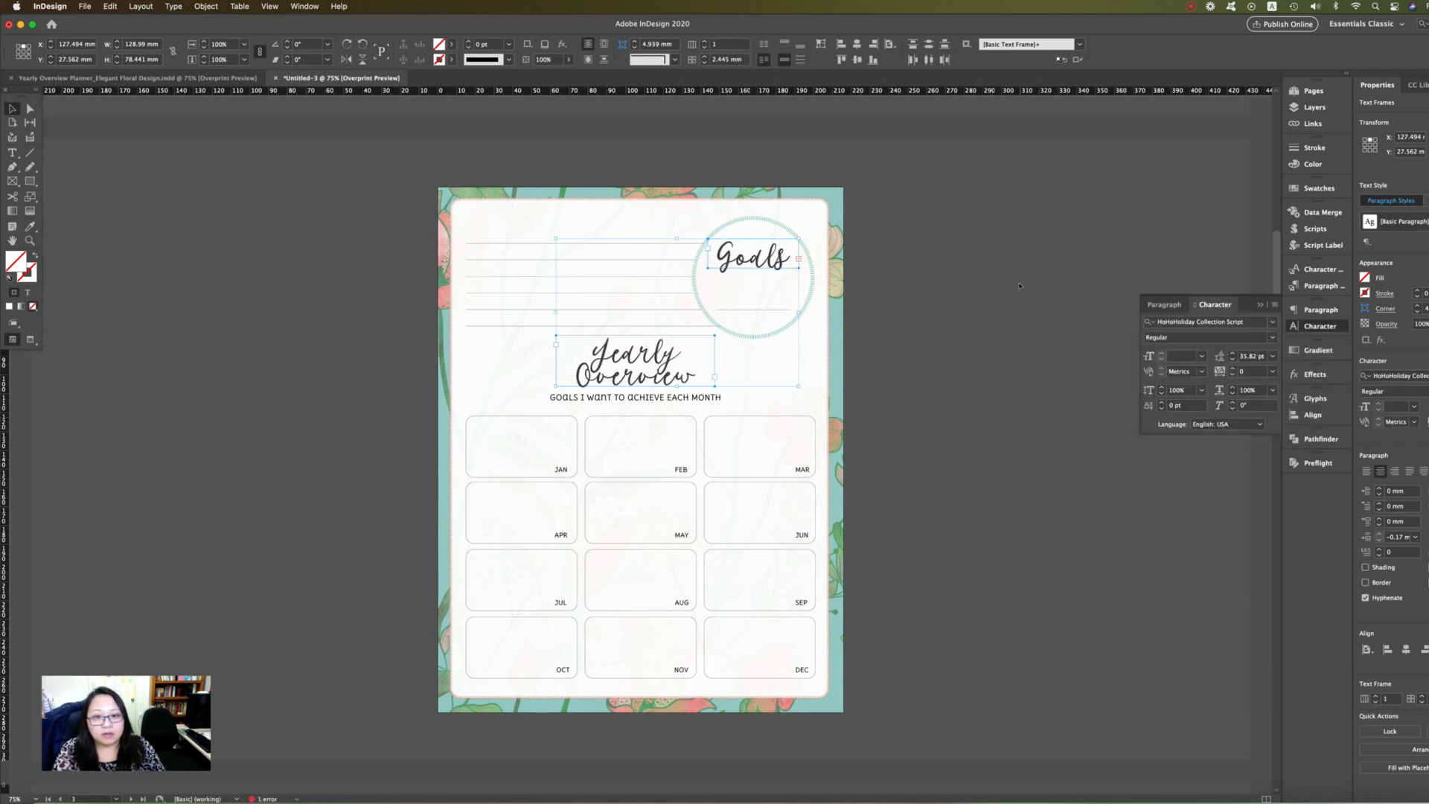
{"action": "left_click", "coordinate": [1019, 285]}
Step: Enlarge the "Goals for" text frame to about 31 mm high and reduce its text leading to 29.82 pt
{"action": "left_click", "coordinate": [794, 255]}
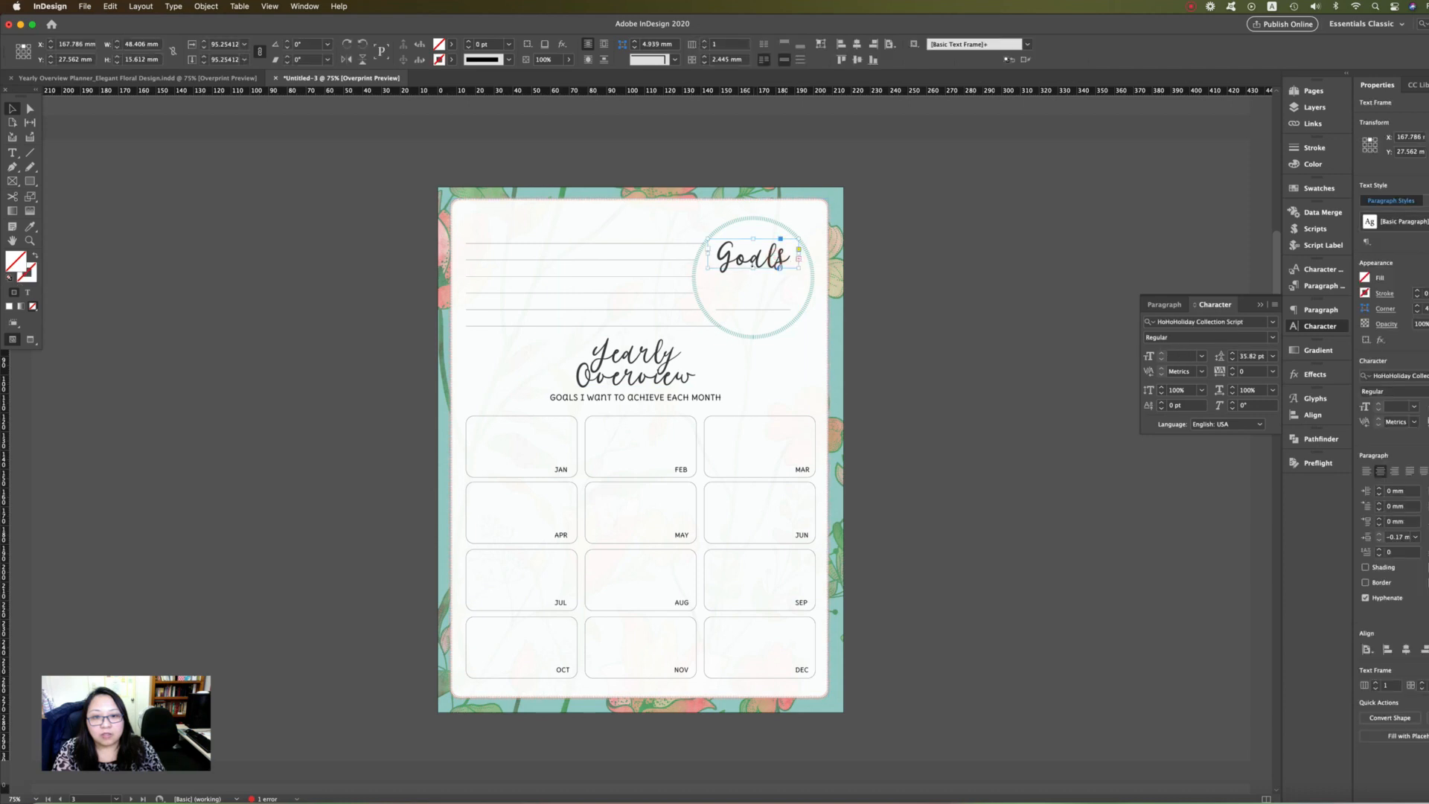
{"action": "left_click_drag", "start_coordinate": [751, 269], "coordinate": [749, 300]}
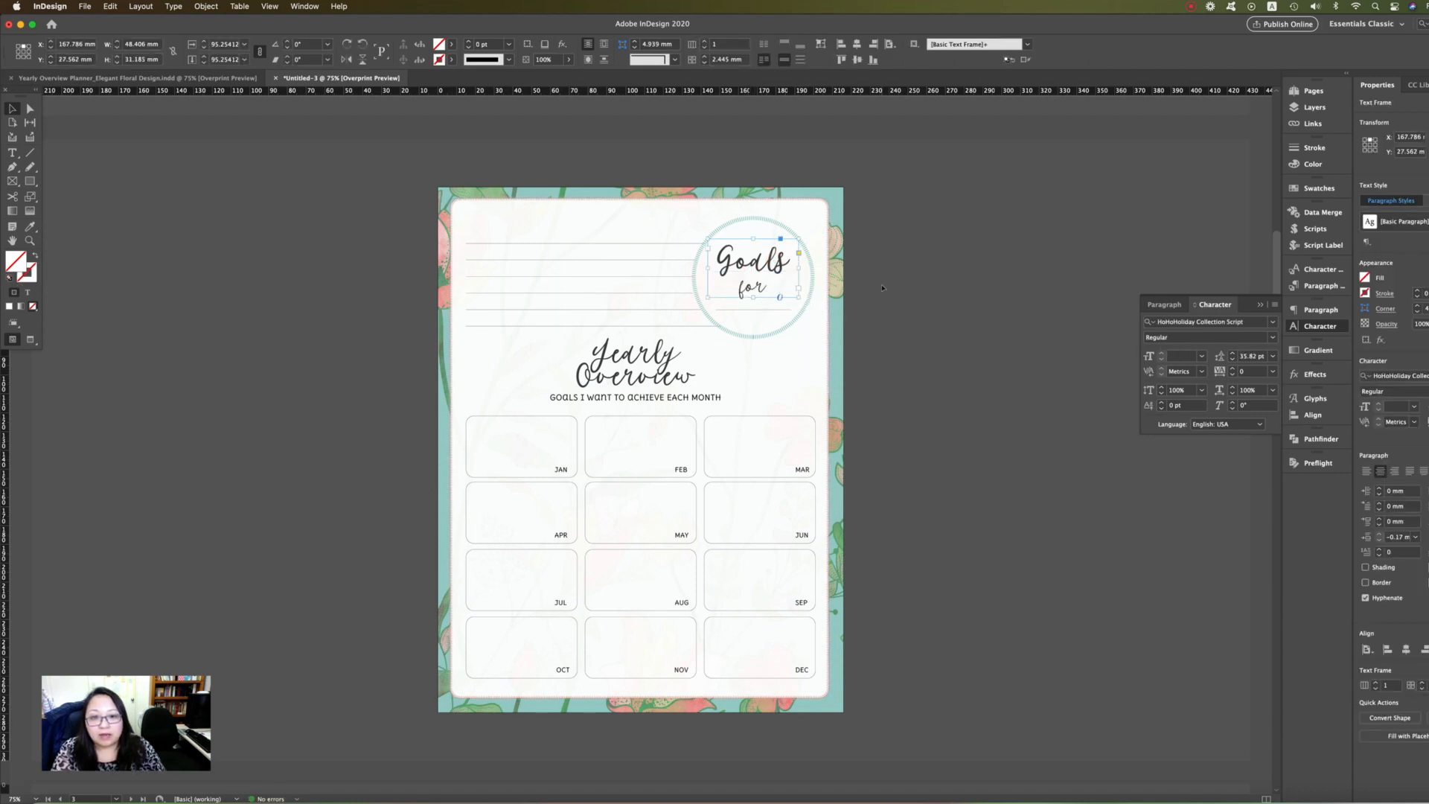
{"action": "double_click", "coordinate": [744, 276]}
{"action": "left_click_drag", "start_coordinate": [771, 288], "coordinate": [704, 251]}
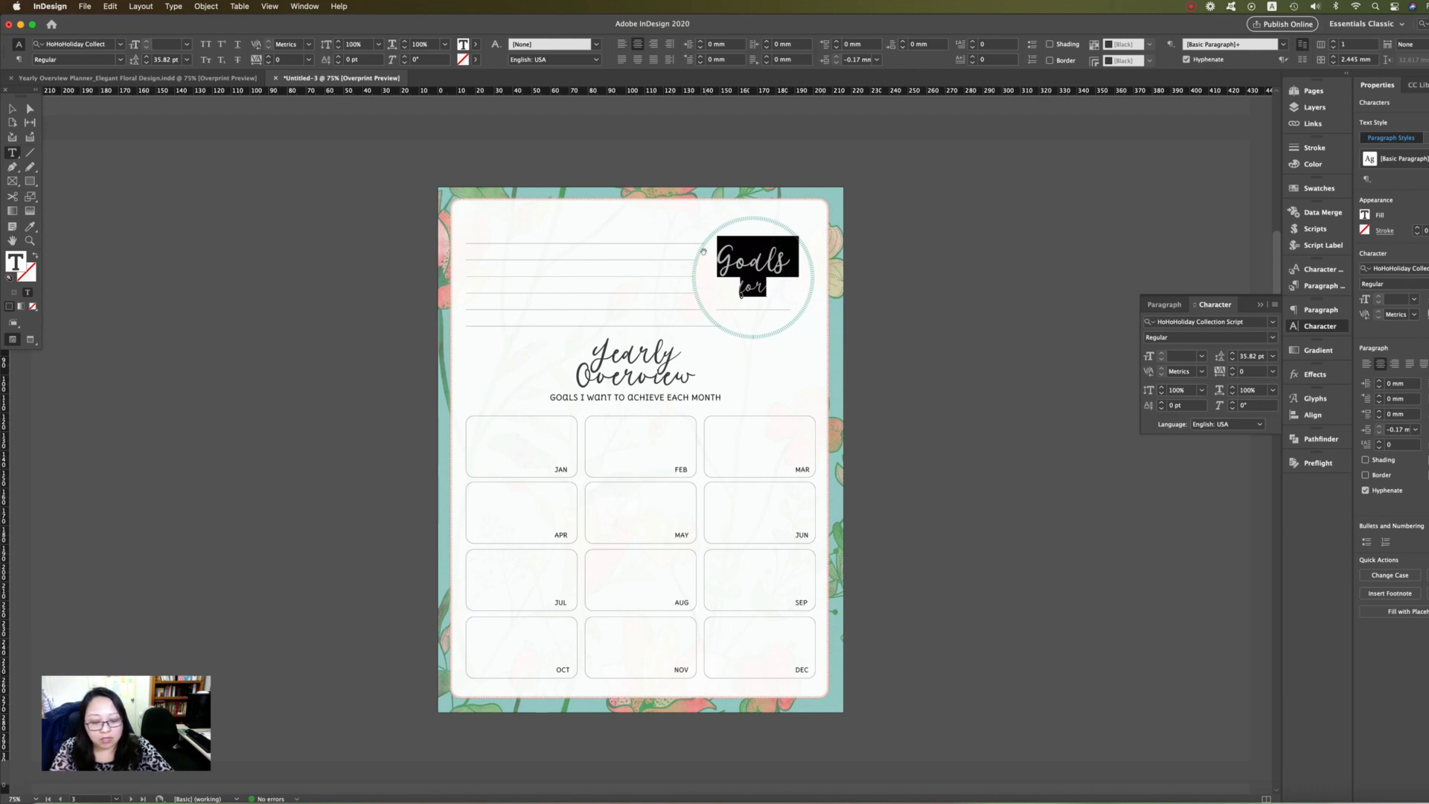
{"action": "key", "text": "alt+Up"}
{"action": "key", "text": "alt+Up"}
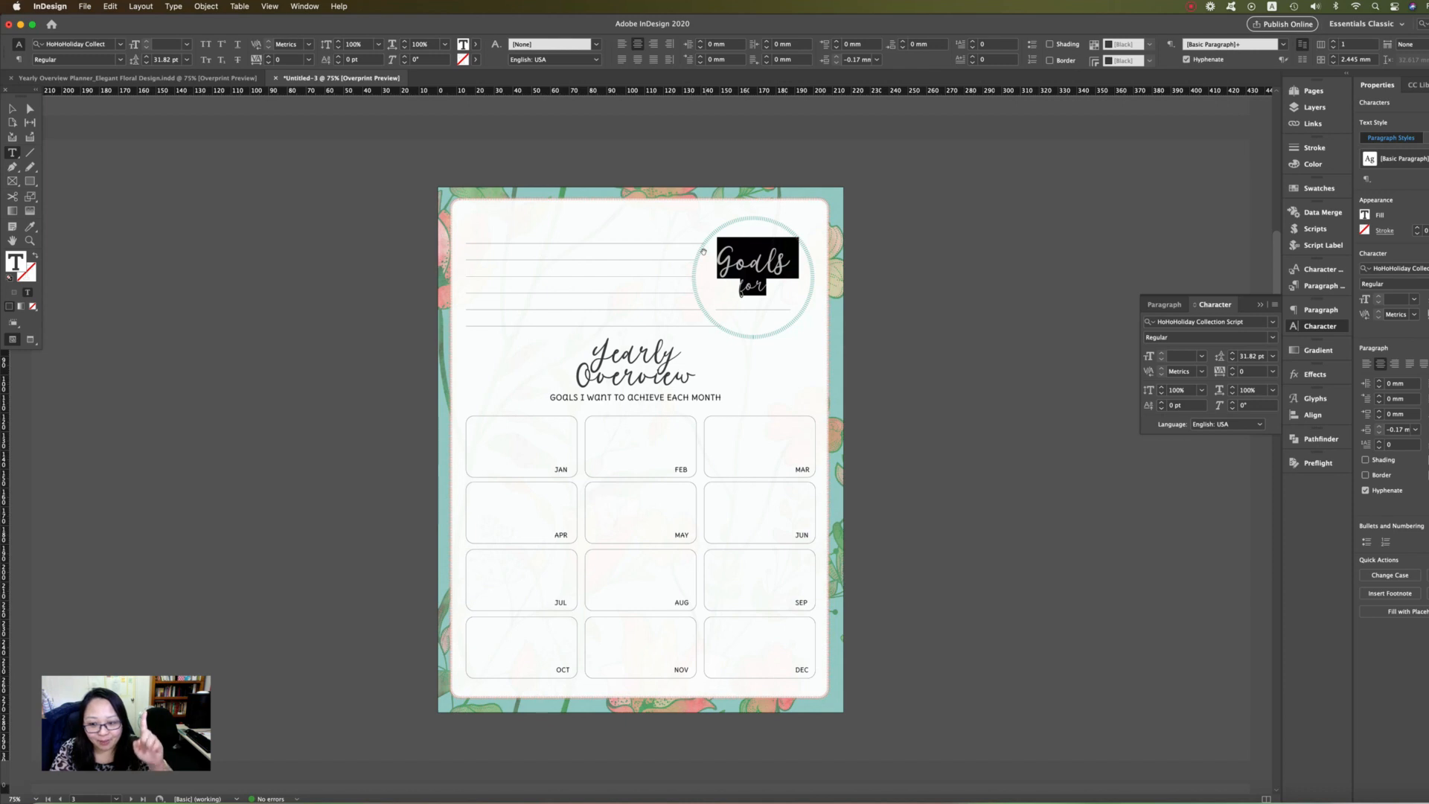
{"action": "key", "text": "alt+Up"}
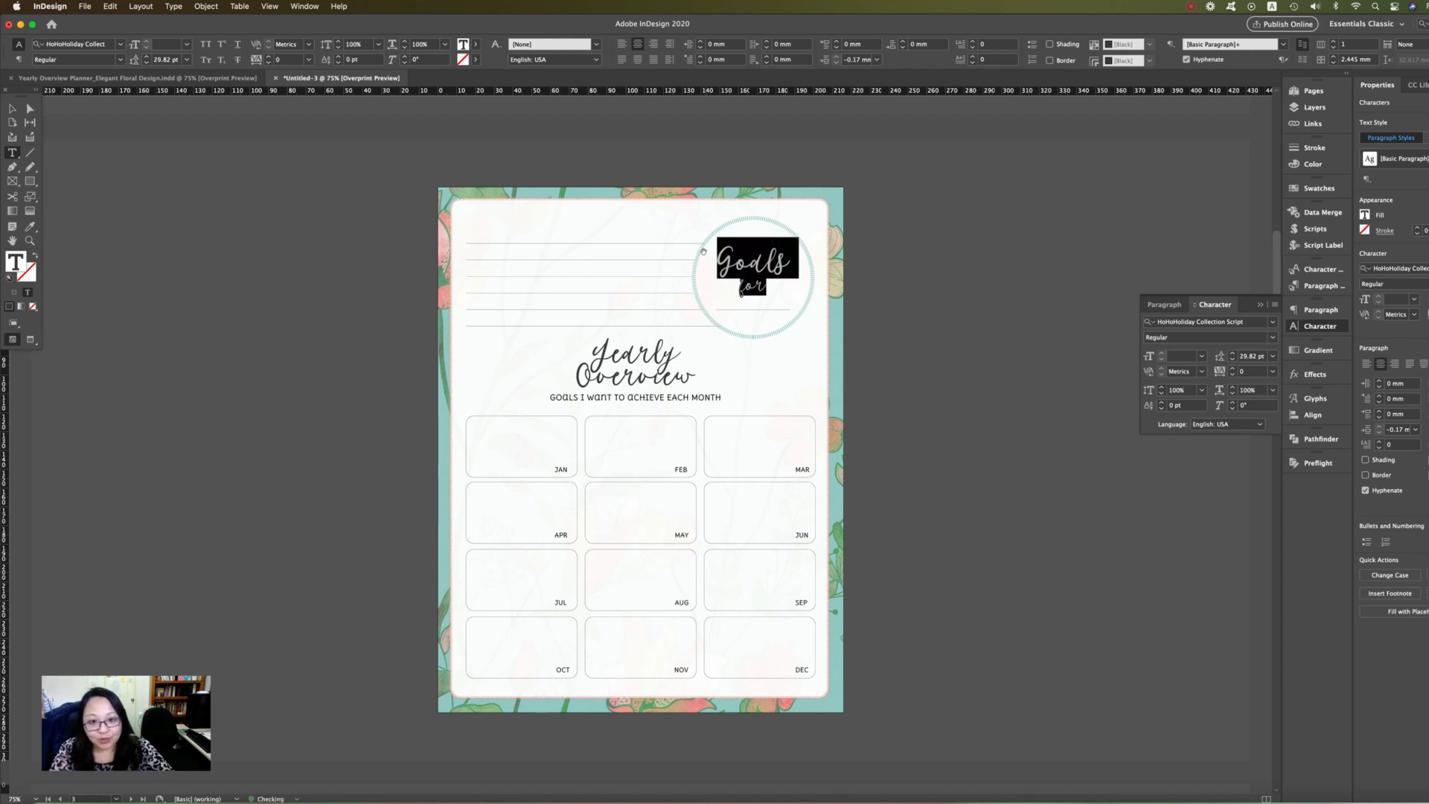
{"action": "key", "text": "alt+Up"}
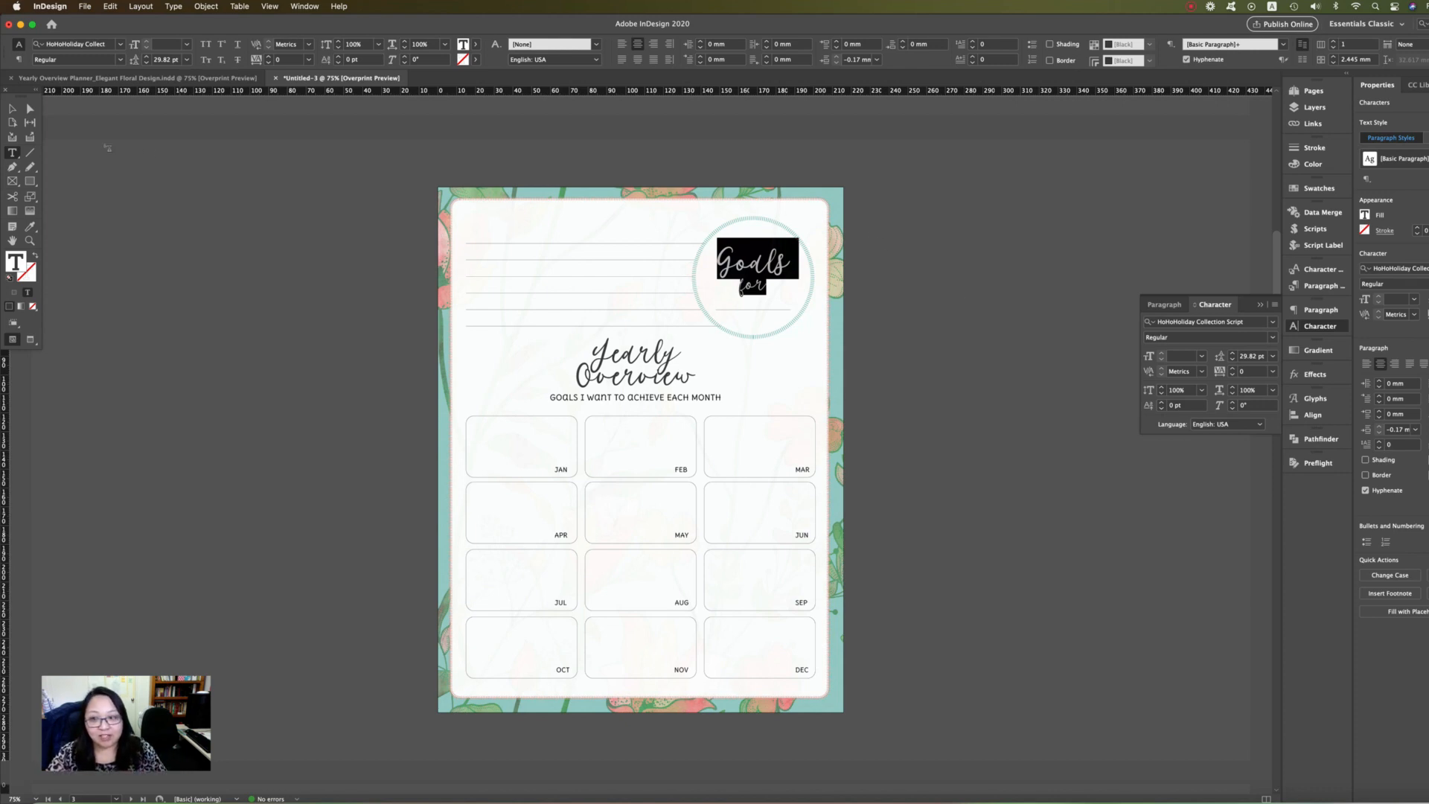
Step: Move the "Goals for" text frame up inside the circle to Y 24 mm
{"action": "left_click", "coordinate": [11, 109]}
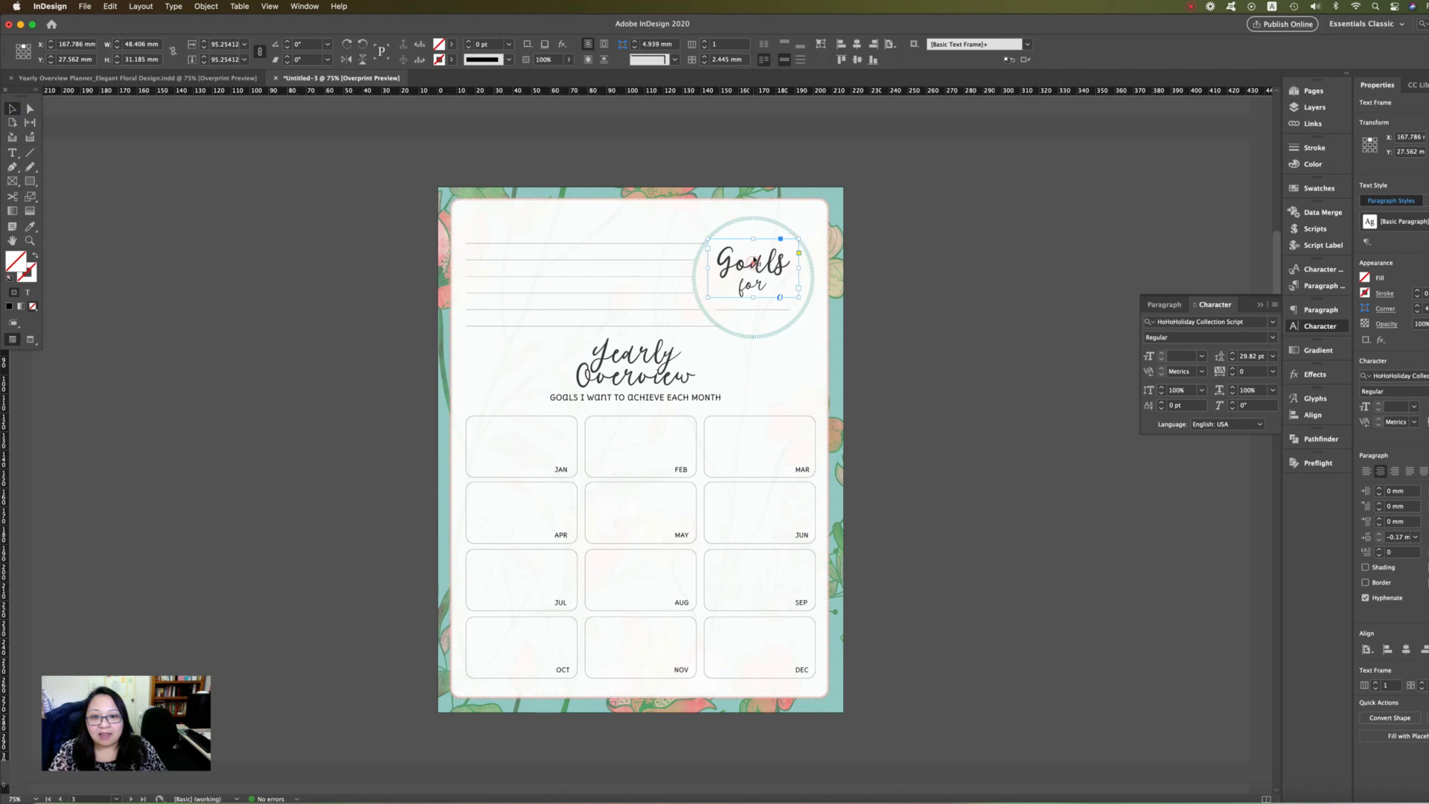
{"action": "left_click_drag", "start_coordinate": [755, 262], "coordinate": [756, 258]}
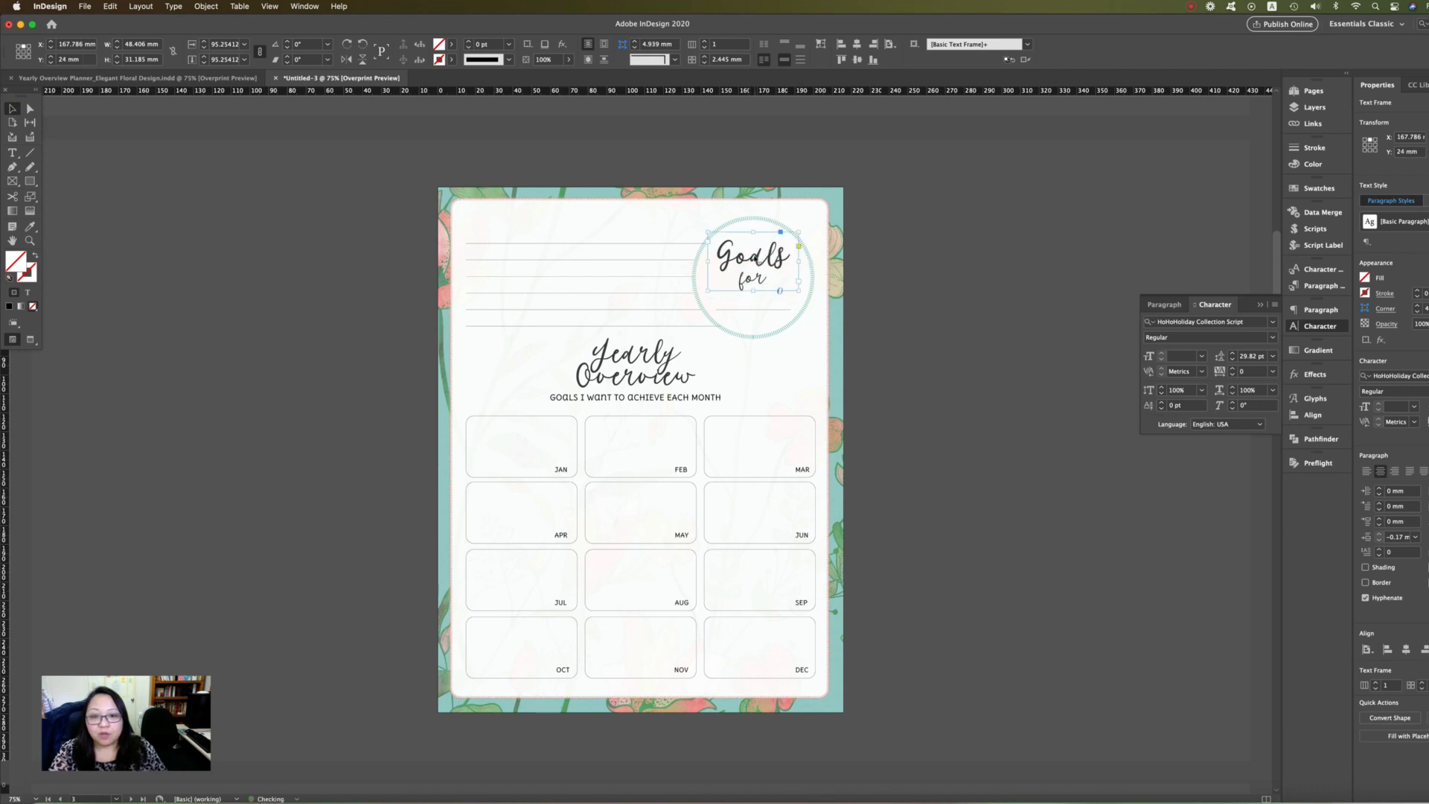
{"action": "left_click", "coordinate": [912, 286]}
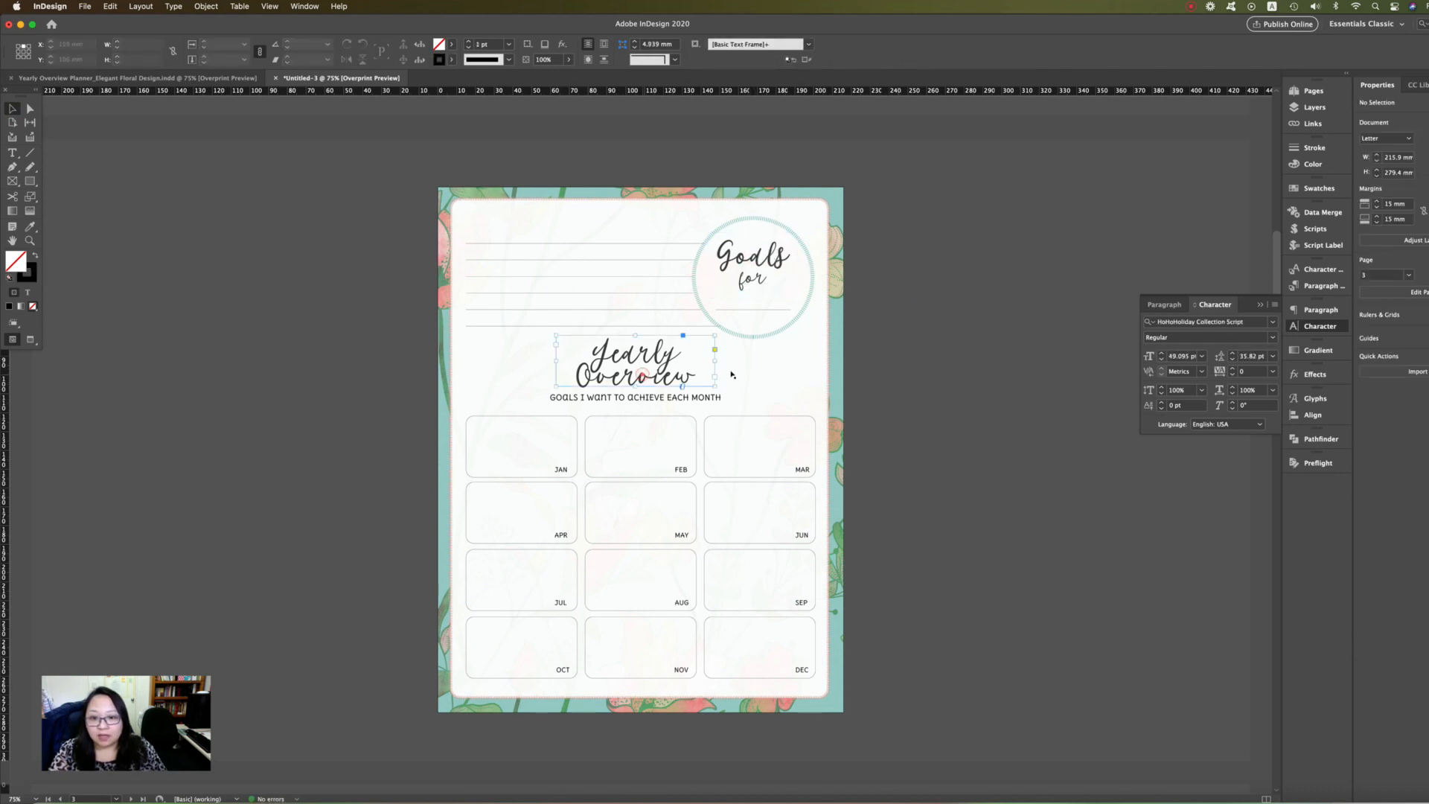
Step: Widen the "Yearly Overview" frame to about 129 mm and replace the space between its two words with a kerning of 180
{"action": "left_click", "coordinate": [707, 364]}
{"action": "left_click_drag", "start_coordinate": [715, 361], "coordinate": [796, 358]}
{"action": "double_click", "coordinate": [671, 365]}
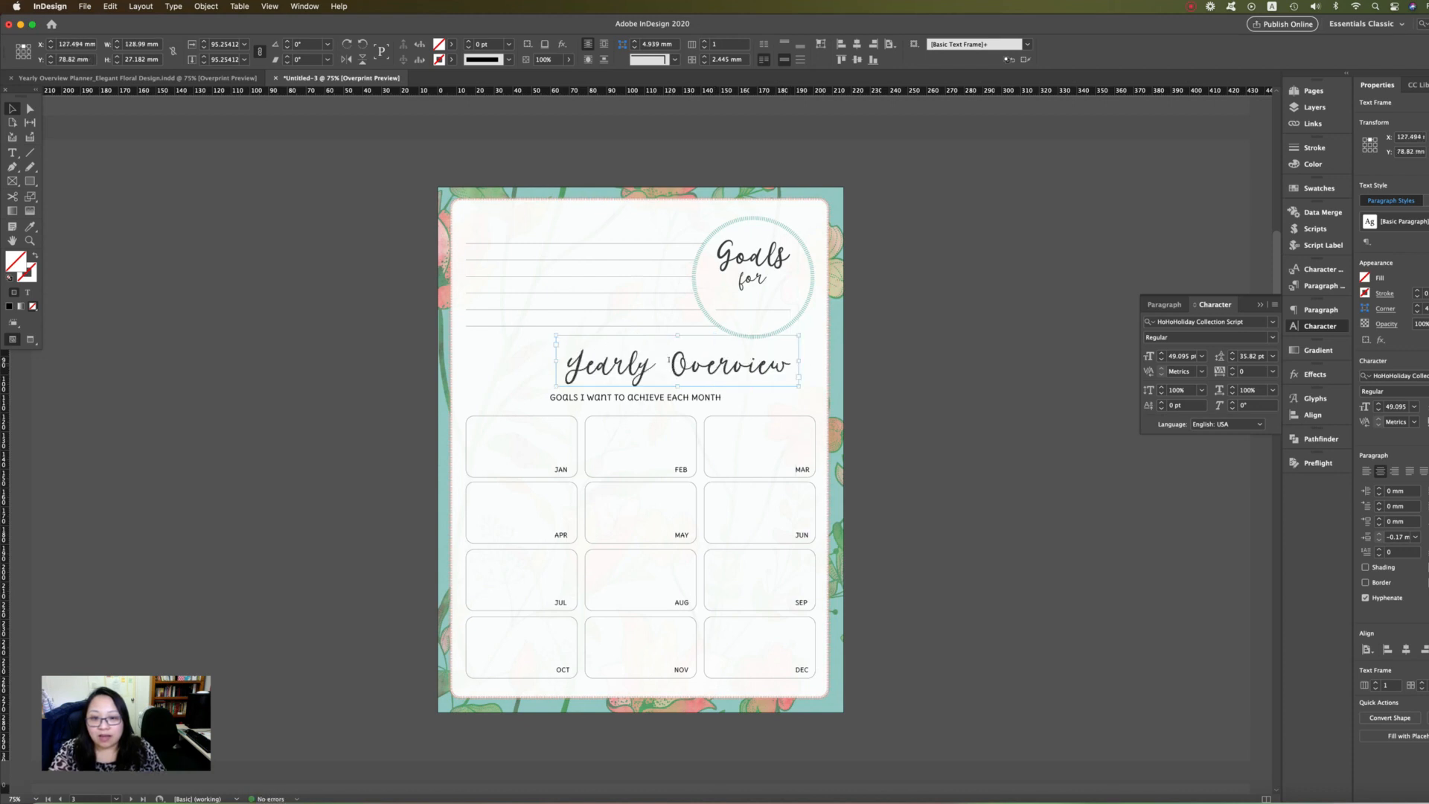
{"action": "key", "text": "BackSpace"}
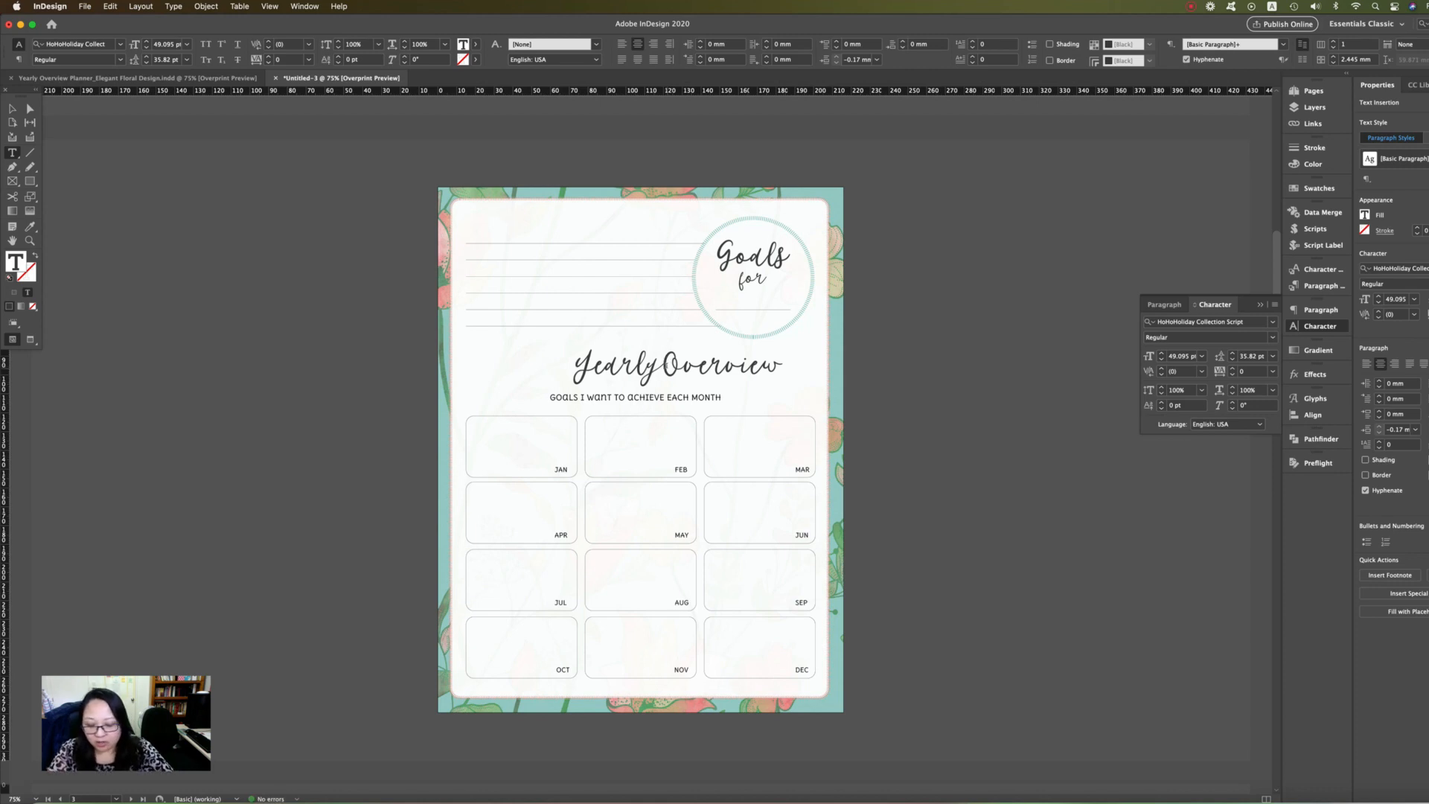
{"action": "key", "text": "alt+Right"}
{"action": "key", "text": "alt+Right"}
{"action": "key", "text": "alt+Right"}
{"action": "key", "text": "alt+Right"}
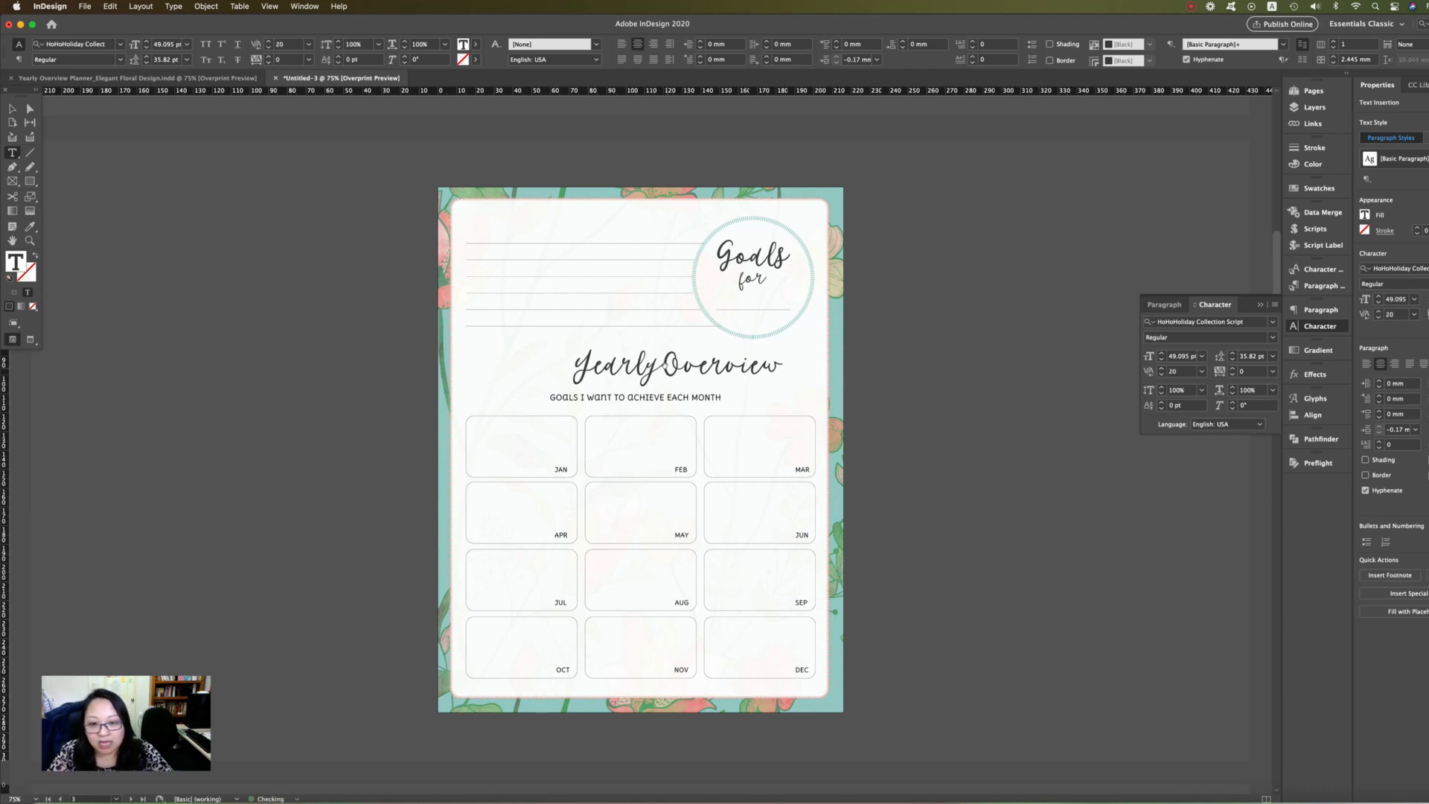
{"action": "key", "text": "alt+Right"}
{"action": "key", "text": "alt+Right"}
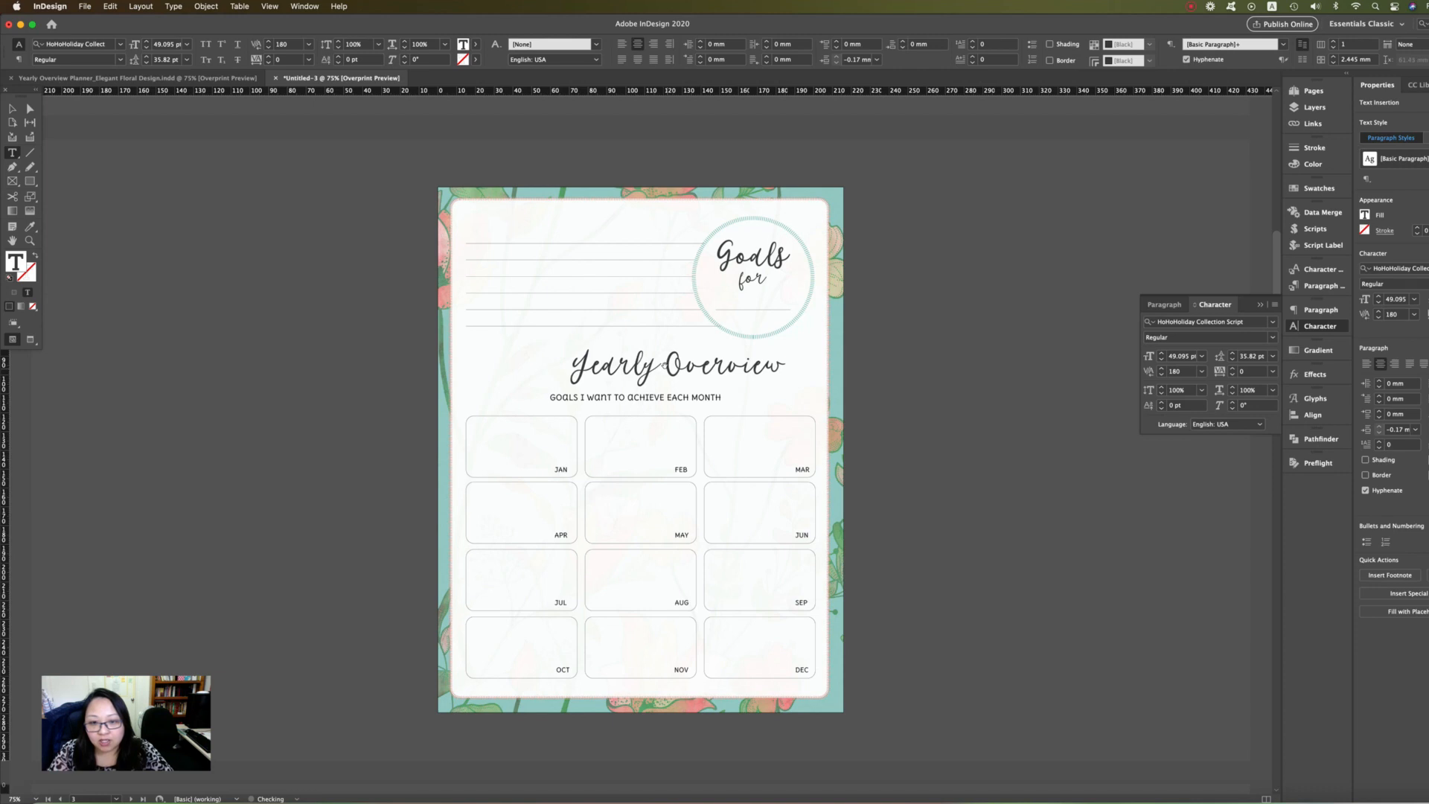
{"action": "key", "text": "Escape"}
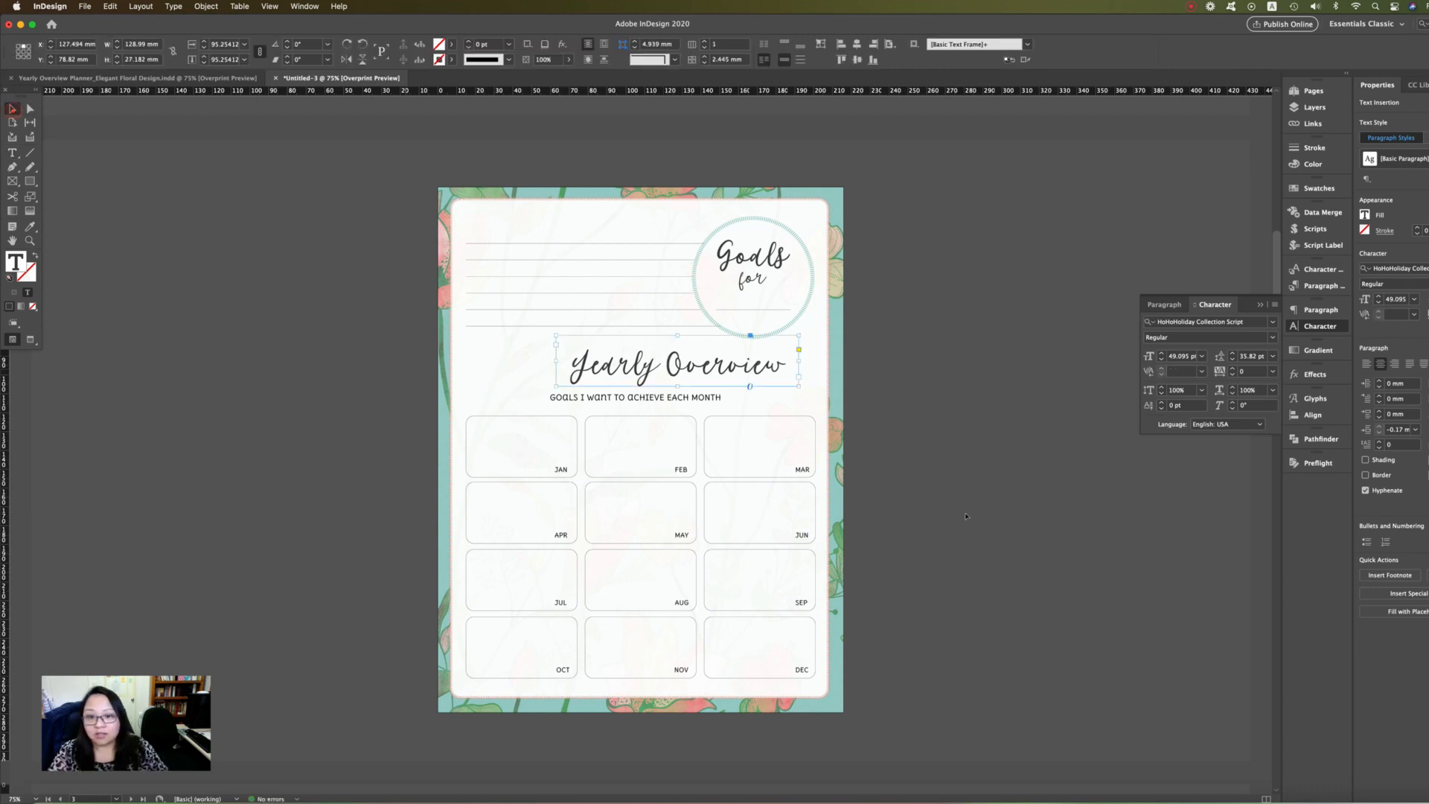
Step: Centre the "Yearly Overview" title frame horizontally on the page and deselect it
{"action": "left_click", "coordinate": [858, 44]}
{"action": "left_click", "coordinate": [967, 257]}
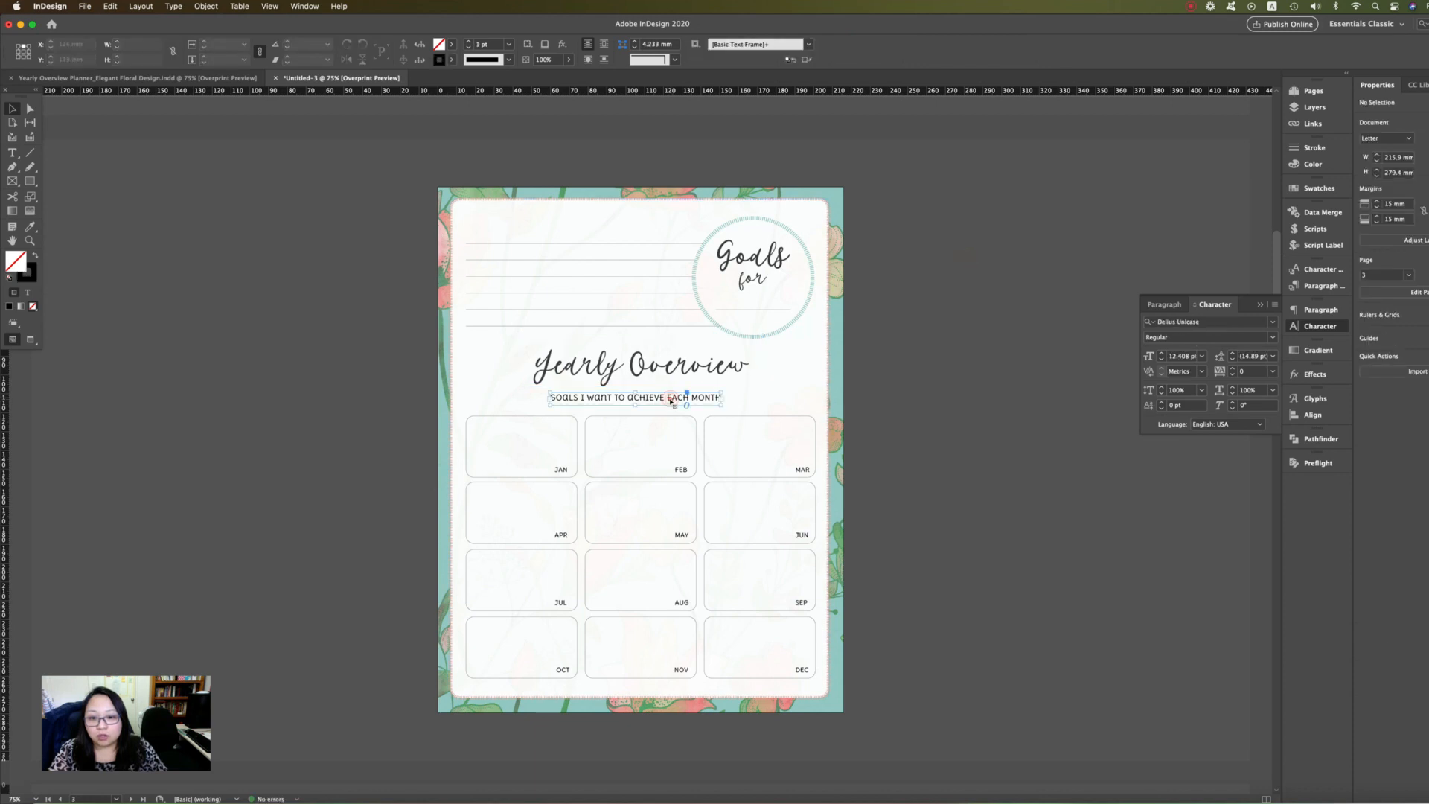
Step: Change the font of the "Goals I want to achieve each month" subtitle and all twelve month labels to Poppins Light
{"action": "left_click", "coordinate": [672, 400]}
{"action": "left_click", "coordinate": [559, 468], "text": "shift"}
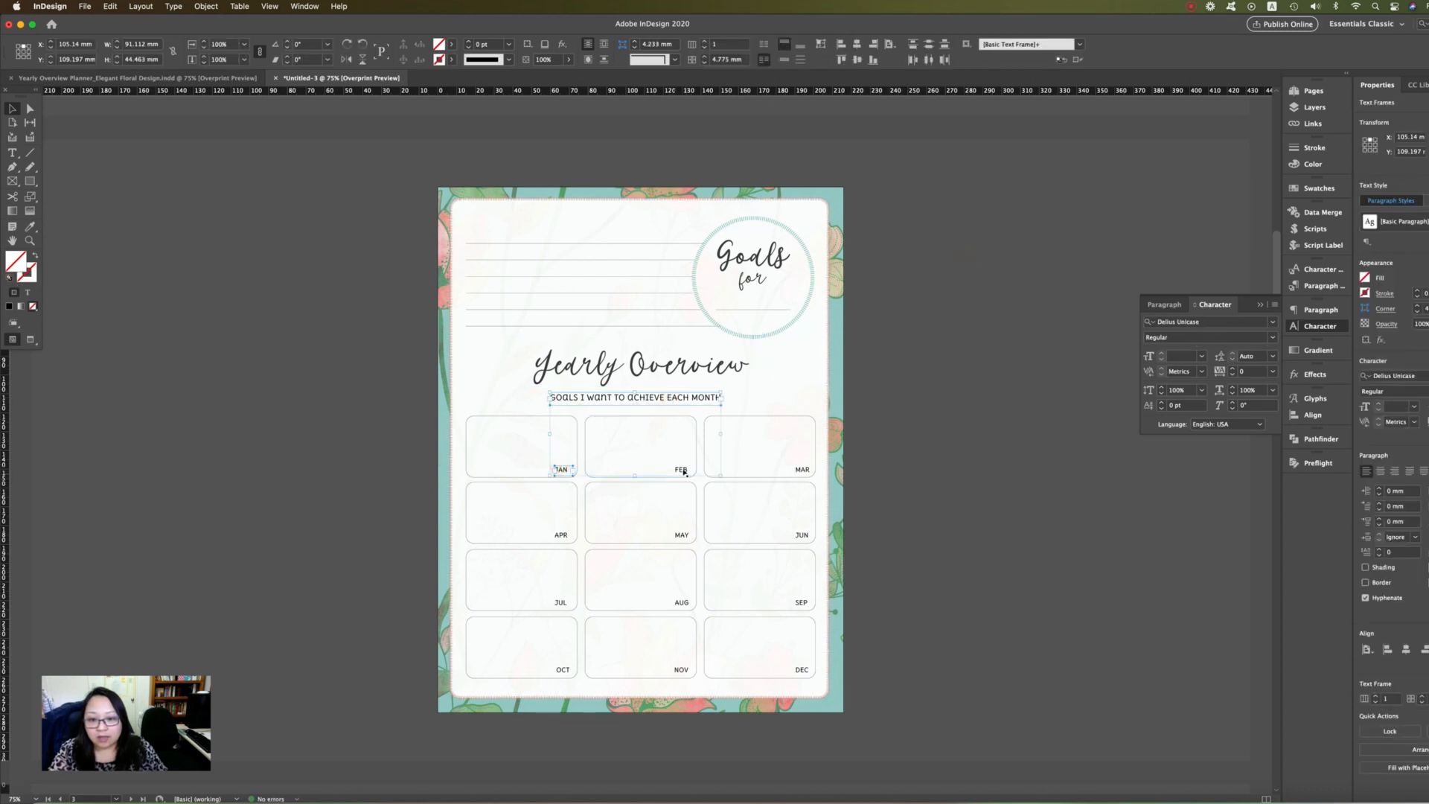
{"action": "left_click", "coordinate": [681, 470], "text": "shift"}
{"action": "left_click", "coordinate": [803, 470], "text": "shift"}
{"action": "left_click", "coordinate": [802, 535], "text": "shift"}
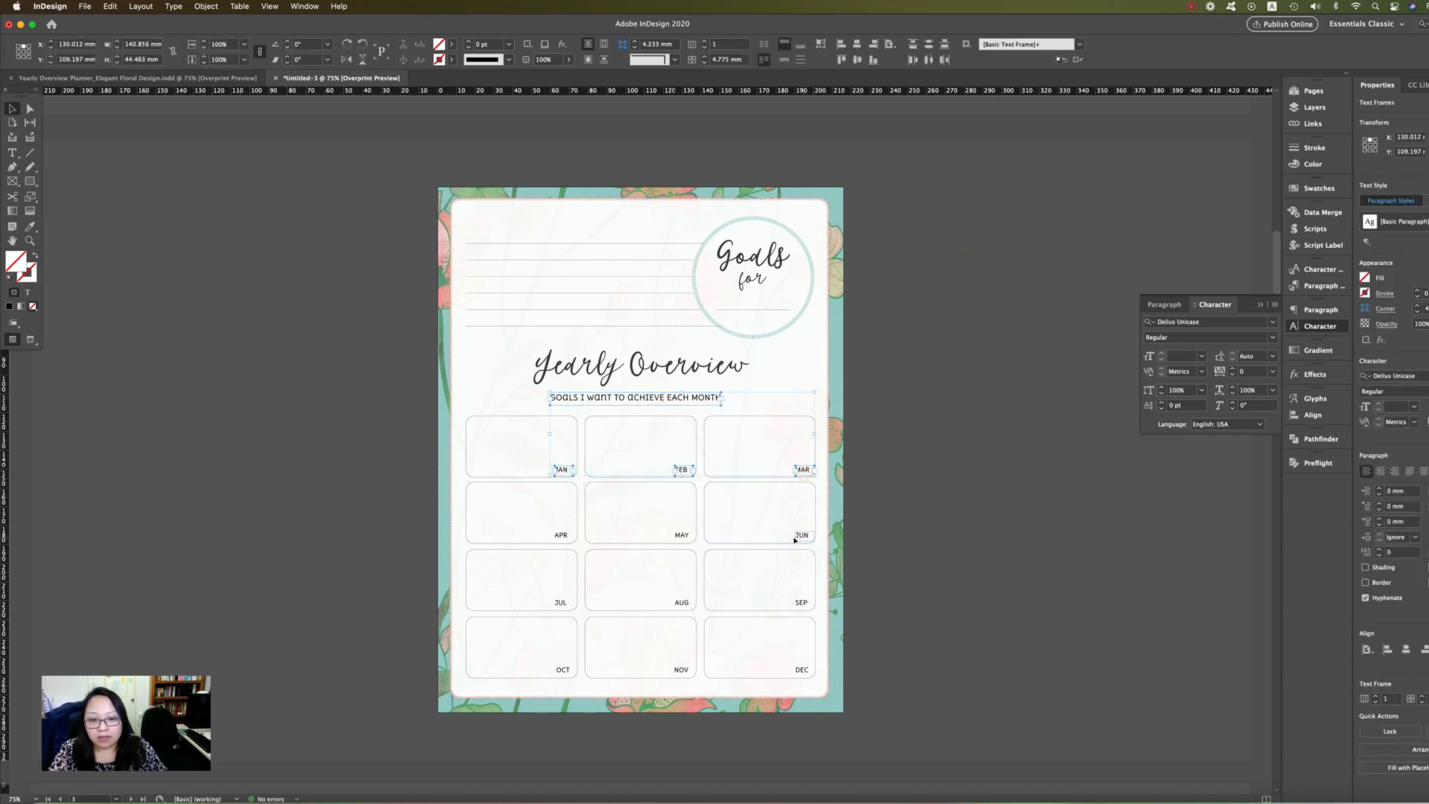
{"action": "left_click", "coordinate": [682, 535], "text": "shift"}
{"action": "left_click", "coordinate": [560, 535], "text": "shift"}
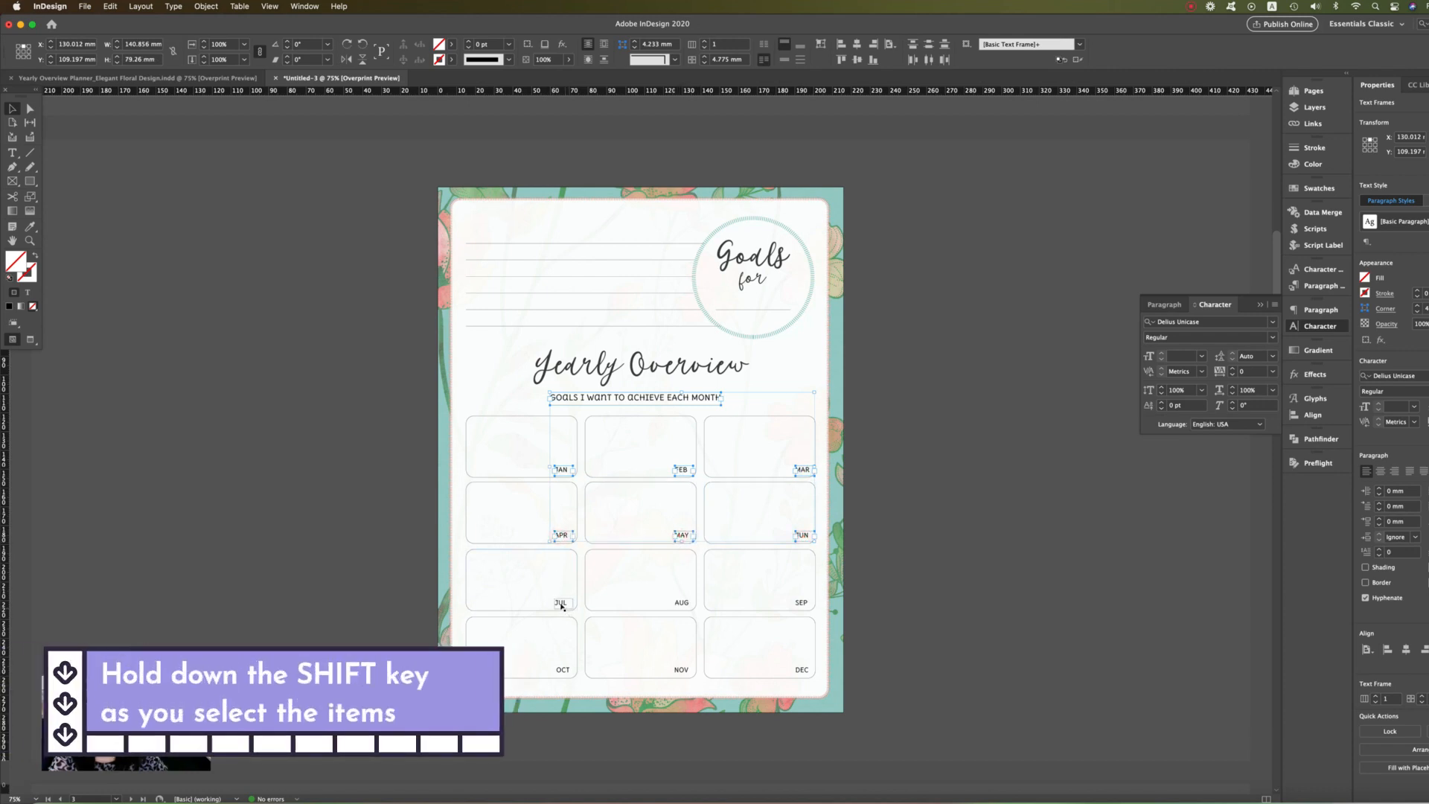
{"action": "left_click", "coordinate": [560, 601], "text": "shift"}
{"action": "left_click", "coordinate": [681, 601], "text": "shift"}
{"action": "left_click", "coordinate": [796, 604], "text": "shift"}
{"action": "left_click", "coordinate": [800, 669], "text": "shift"}
{"action": "left_click", "coordinate": [681, 669], "text": "shift"}
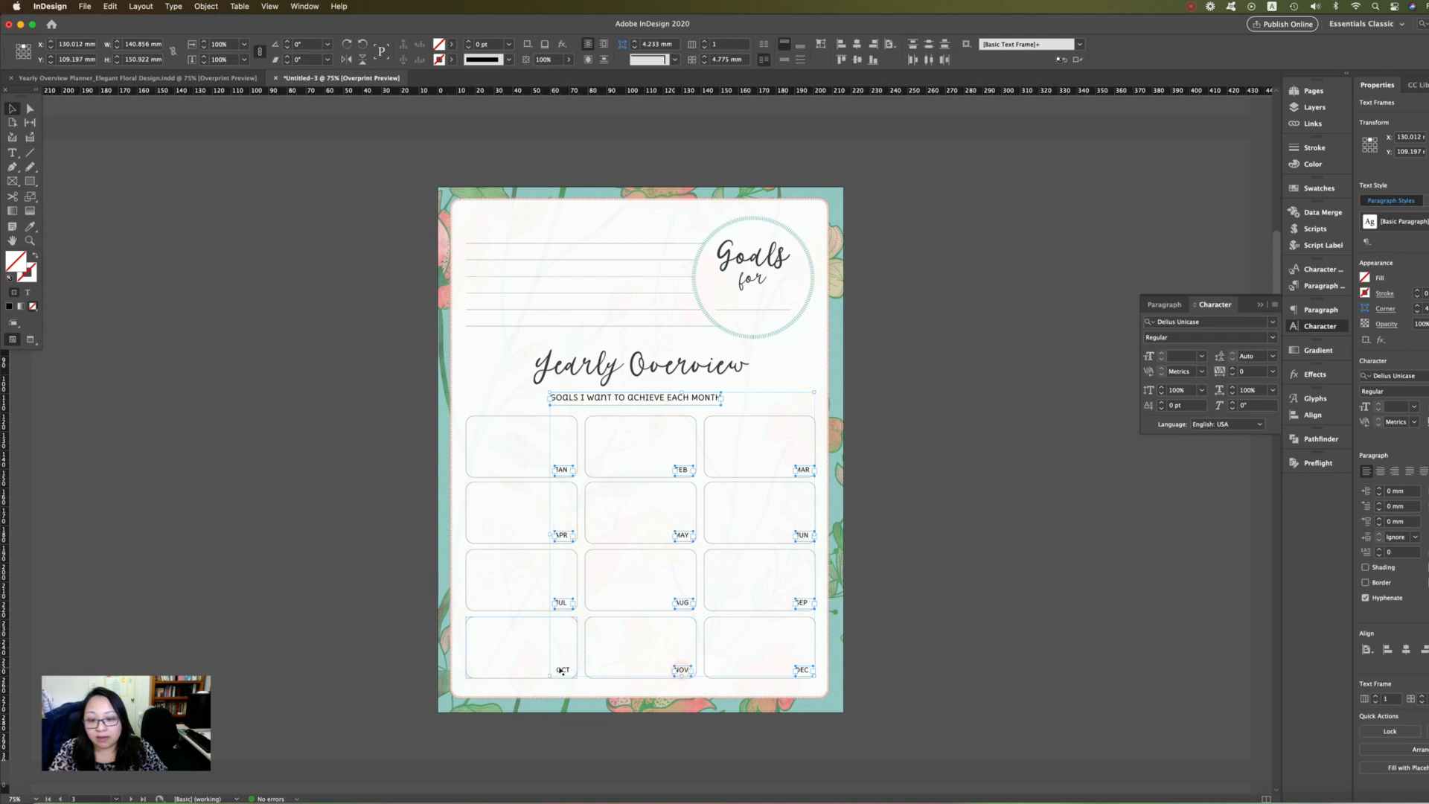
{"action": "left_click", "coordinate": [563, 669], "text": "shift"}
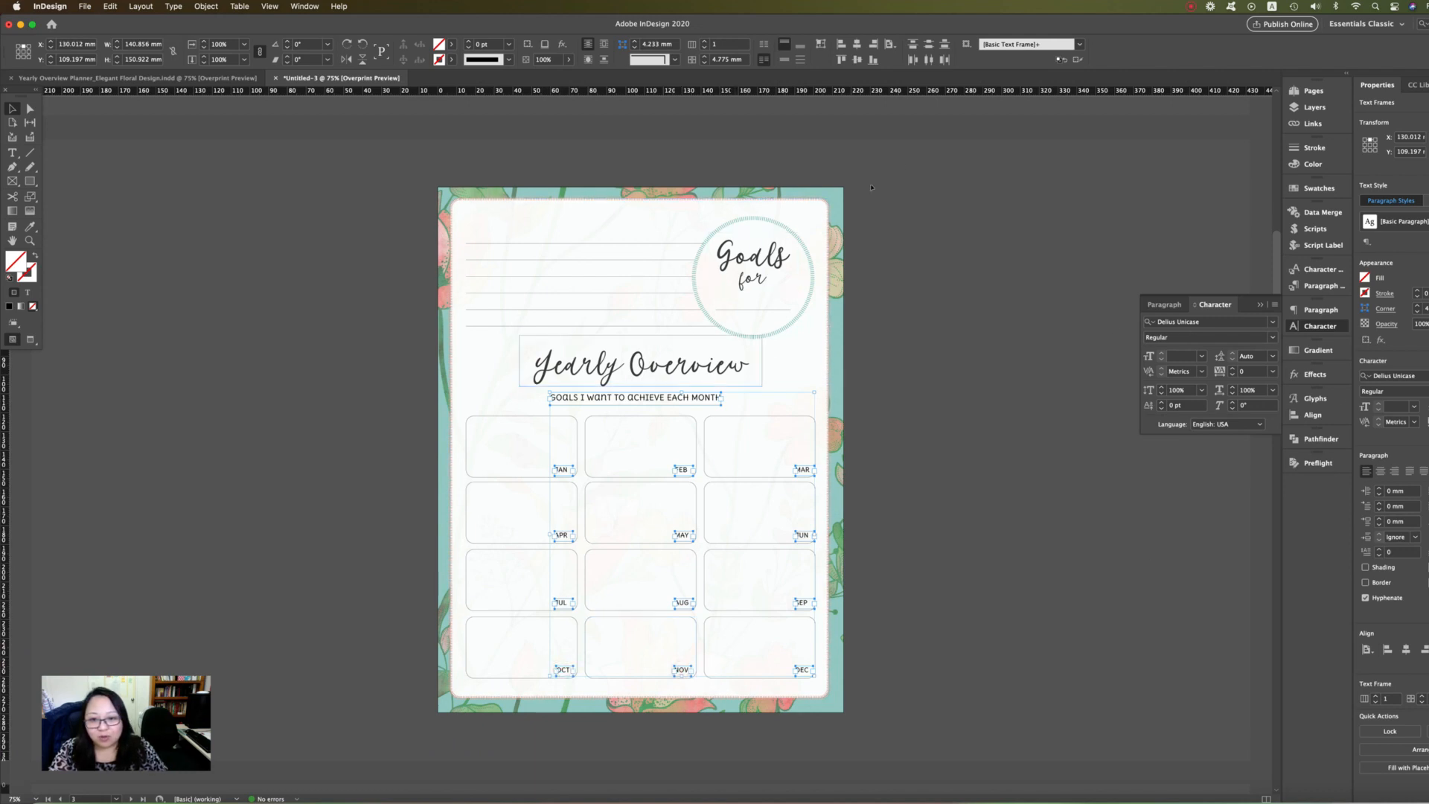
{"action": "left_click", "coordinate": [1210, 322]}
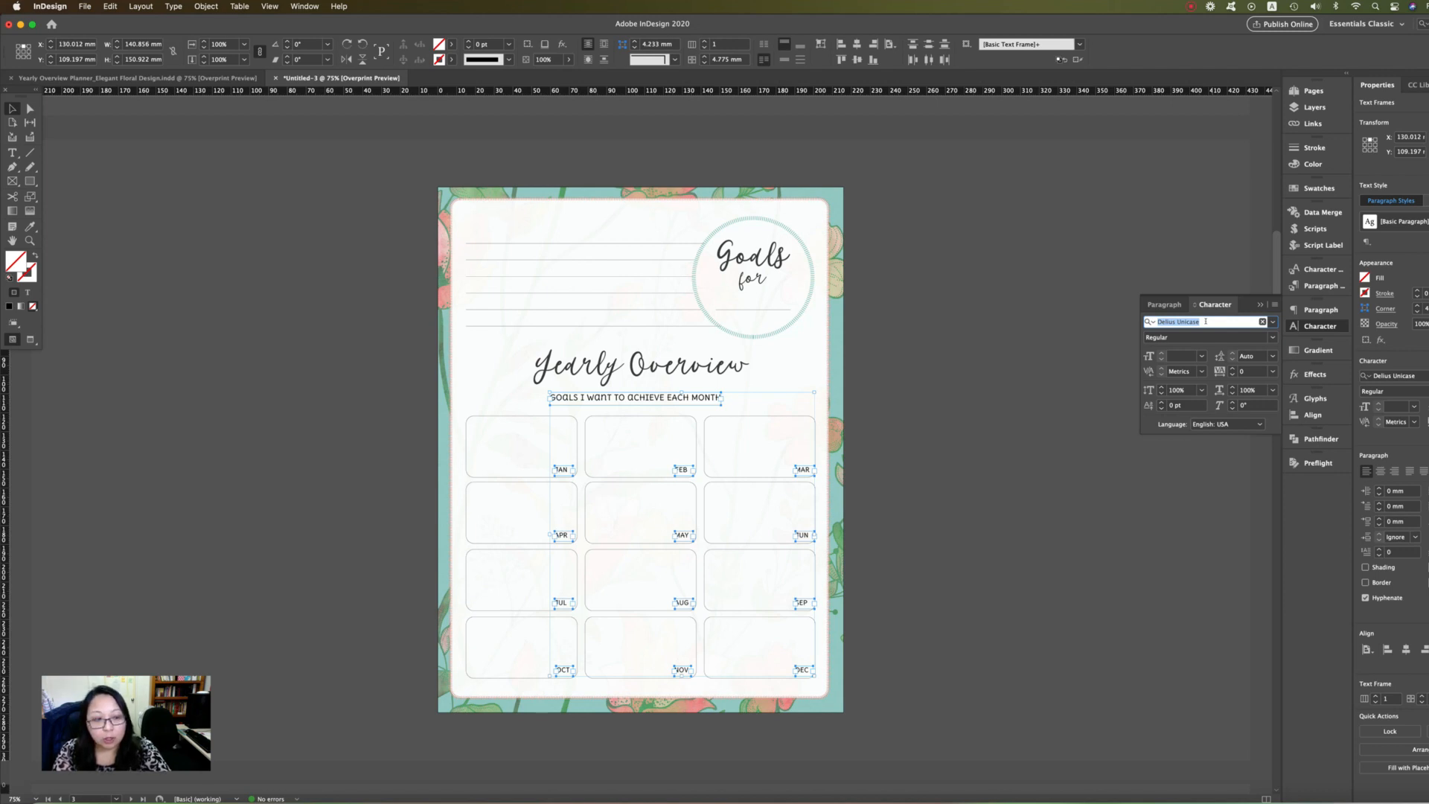
{"action": "type", "text": "poppin"}
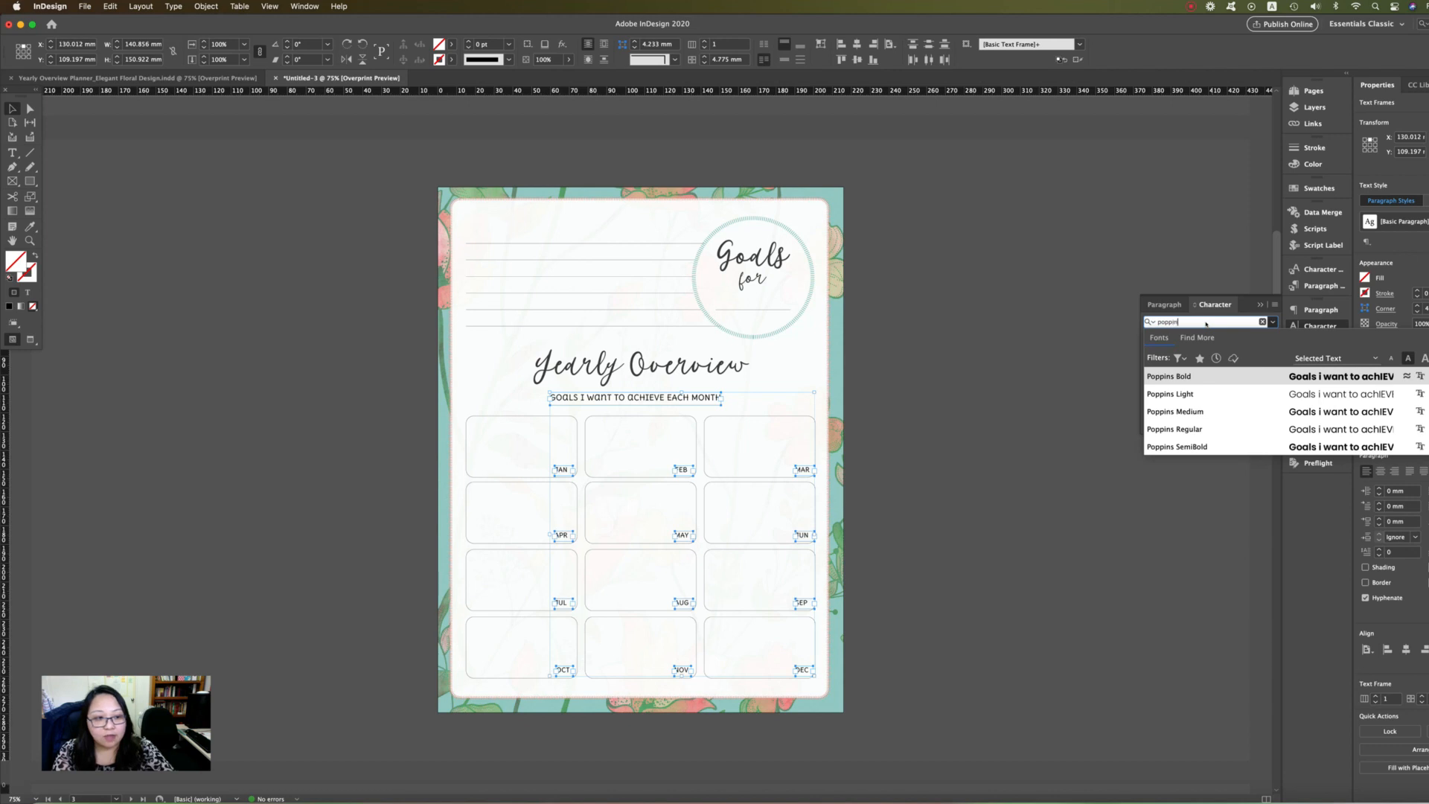
{"action": "left_click", "coordinate": [1188, 393]}
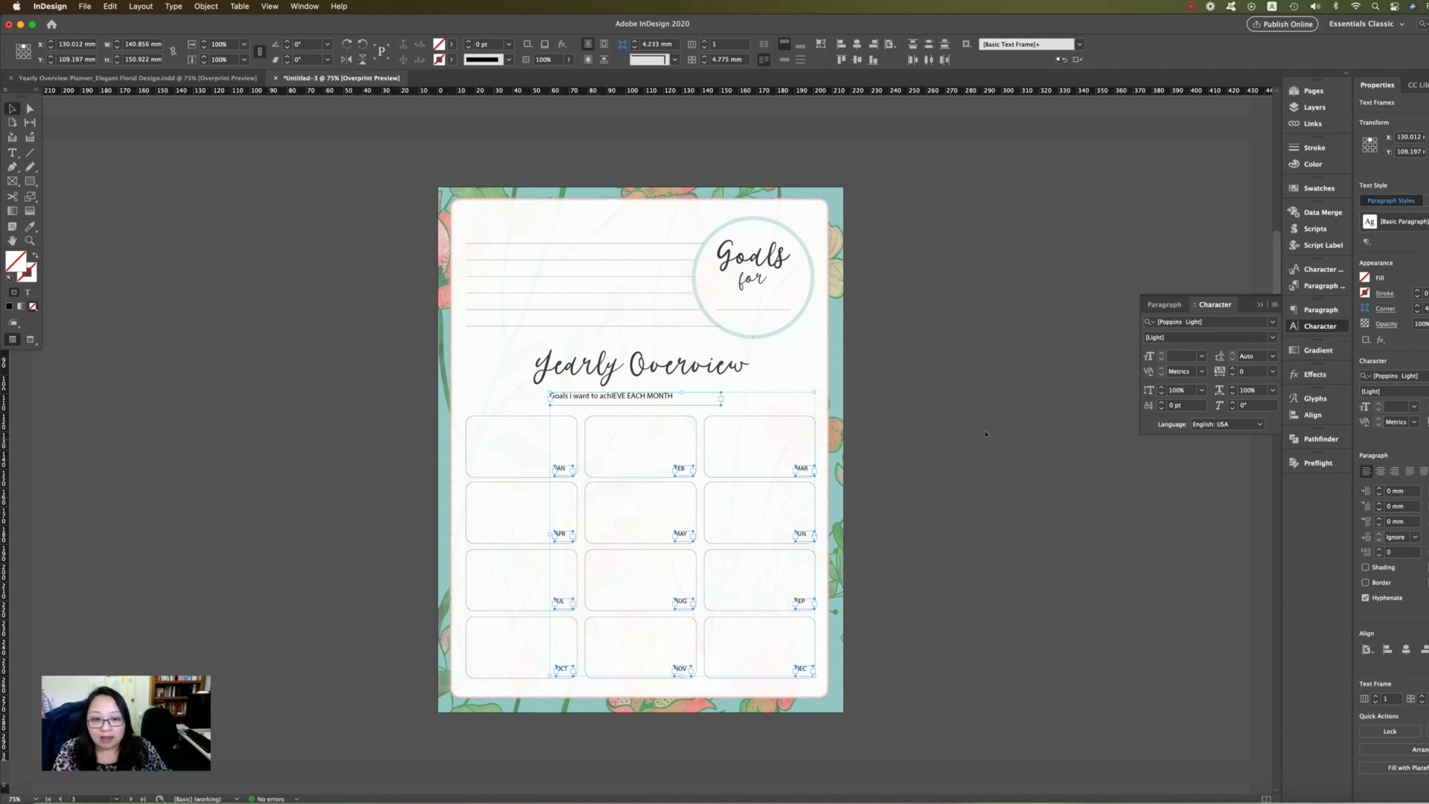
Step: Set the subtitle and all twelve month labels to 10 pt with a tracking of 10, and deselect them
{"action": "left_click", "coordinate": [1201, 357]}
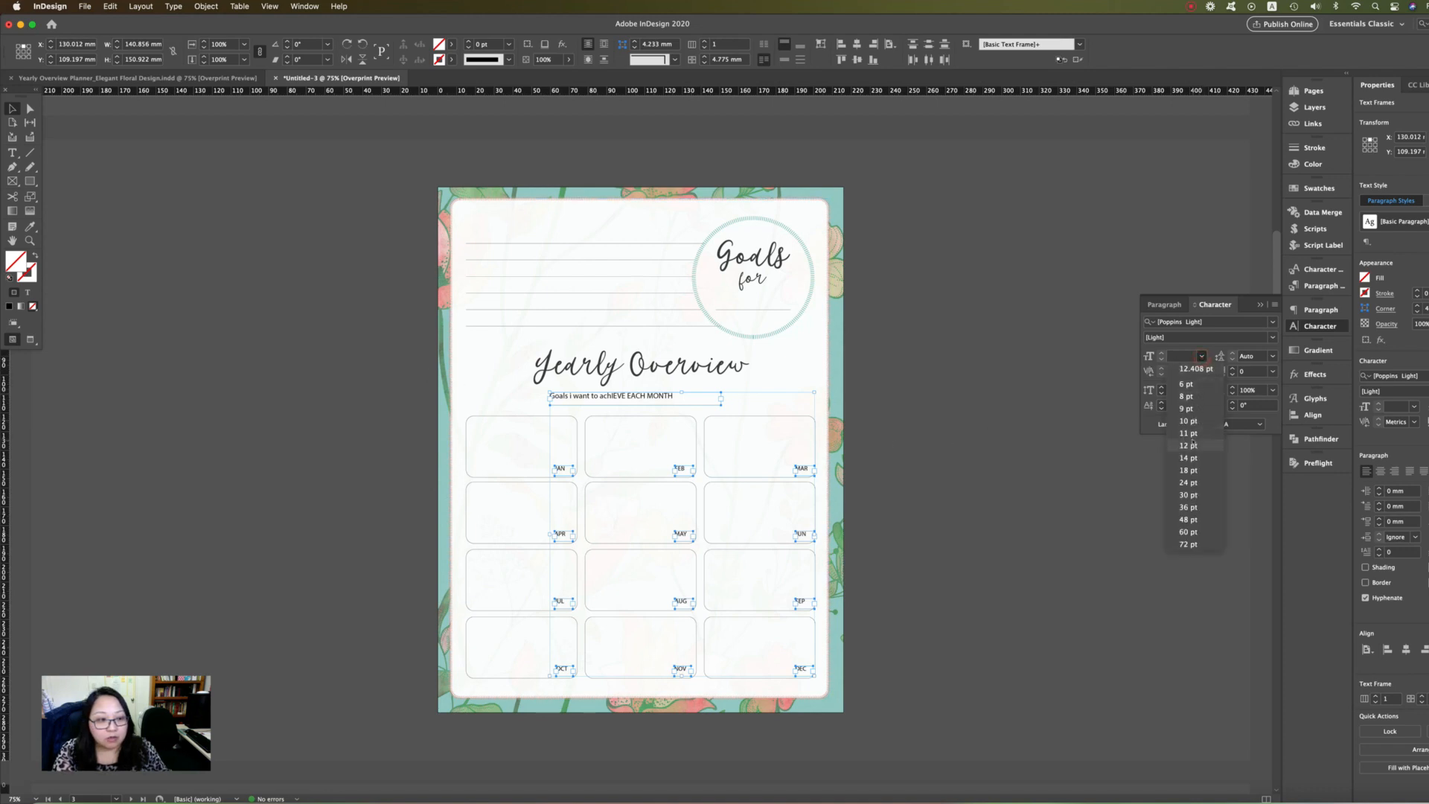
{"action": "left_click", "coordinate": [1195, 422]}
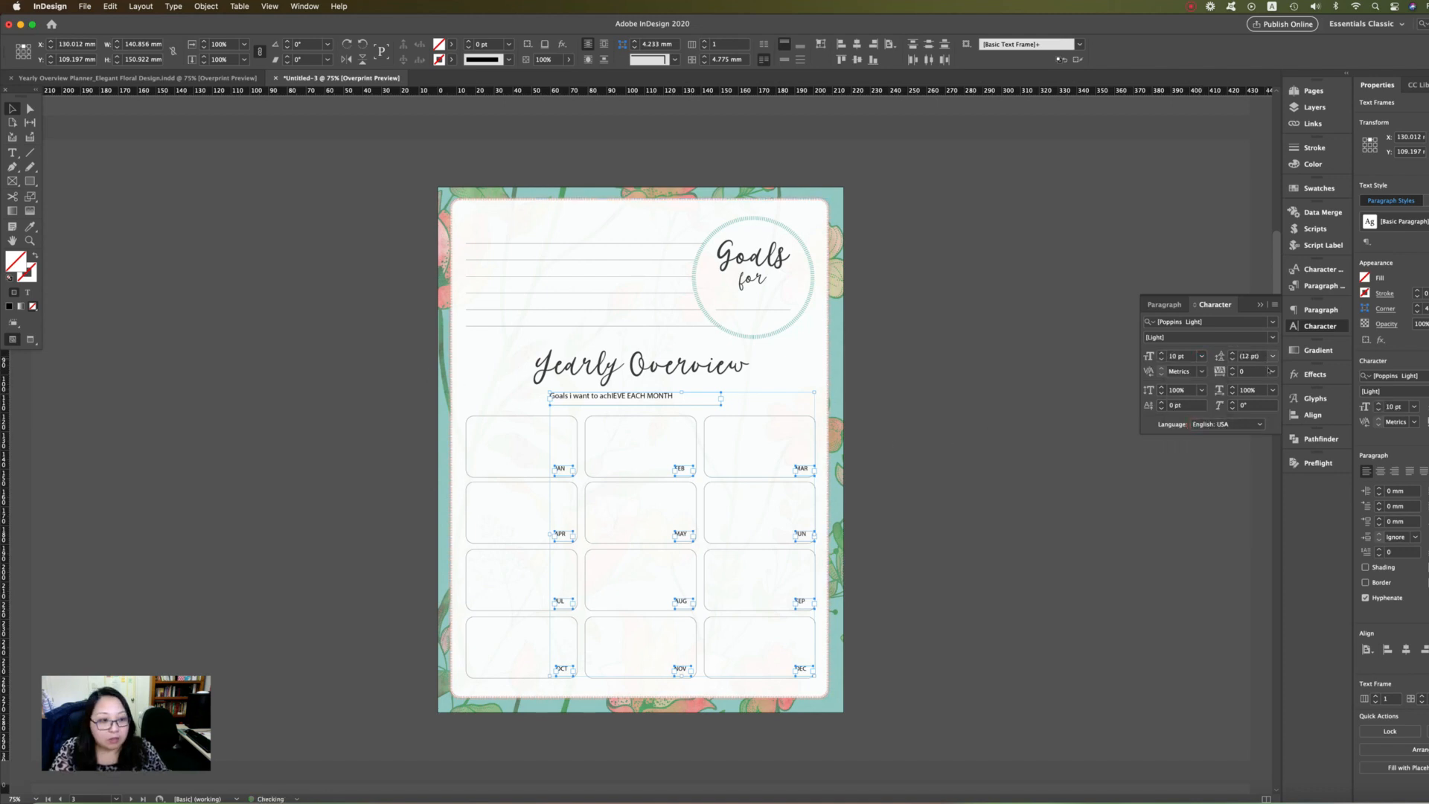
{"action": "left_click", "coordinate": [1273, 371]}
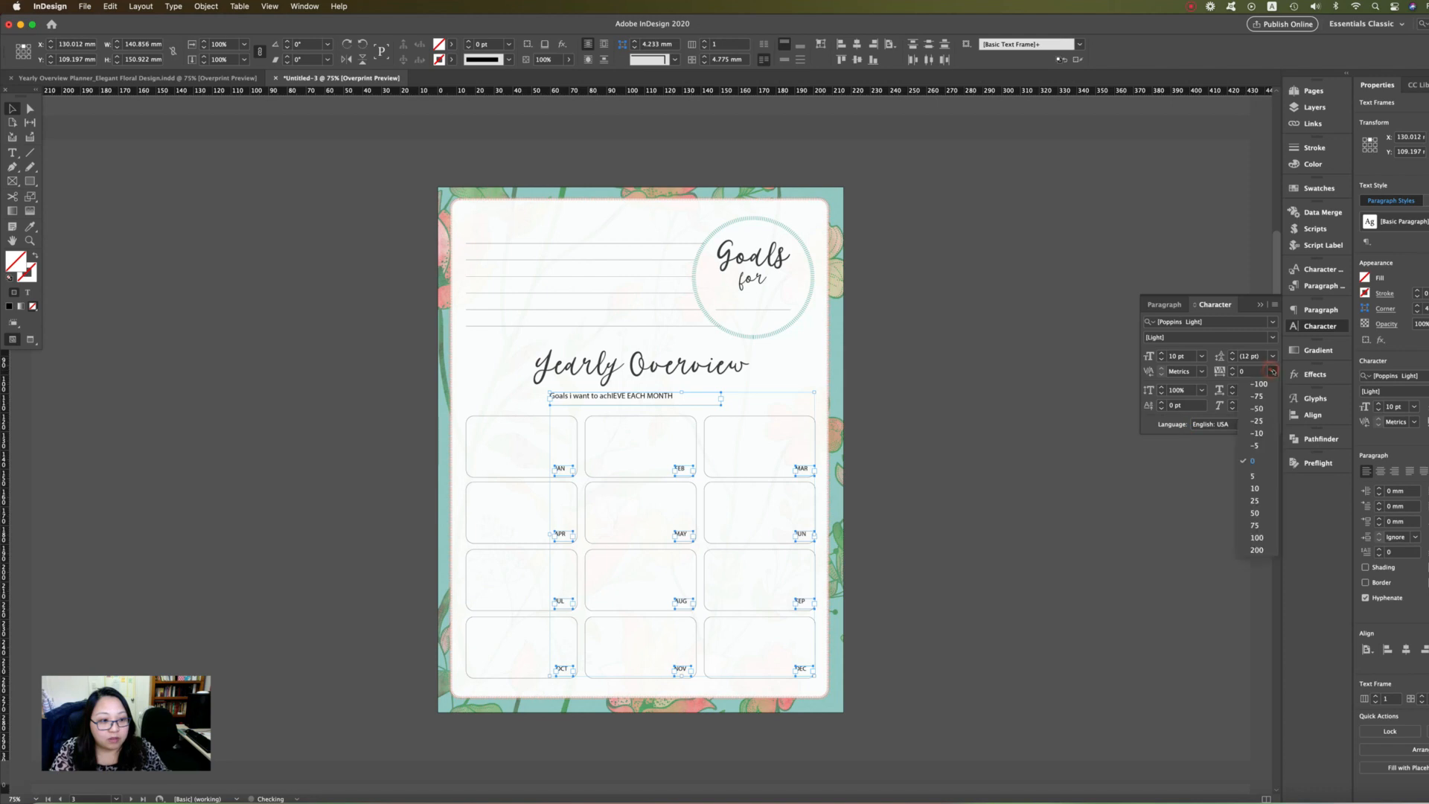
{"action": "left_click", "coordinate": [1255, 488]}
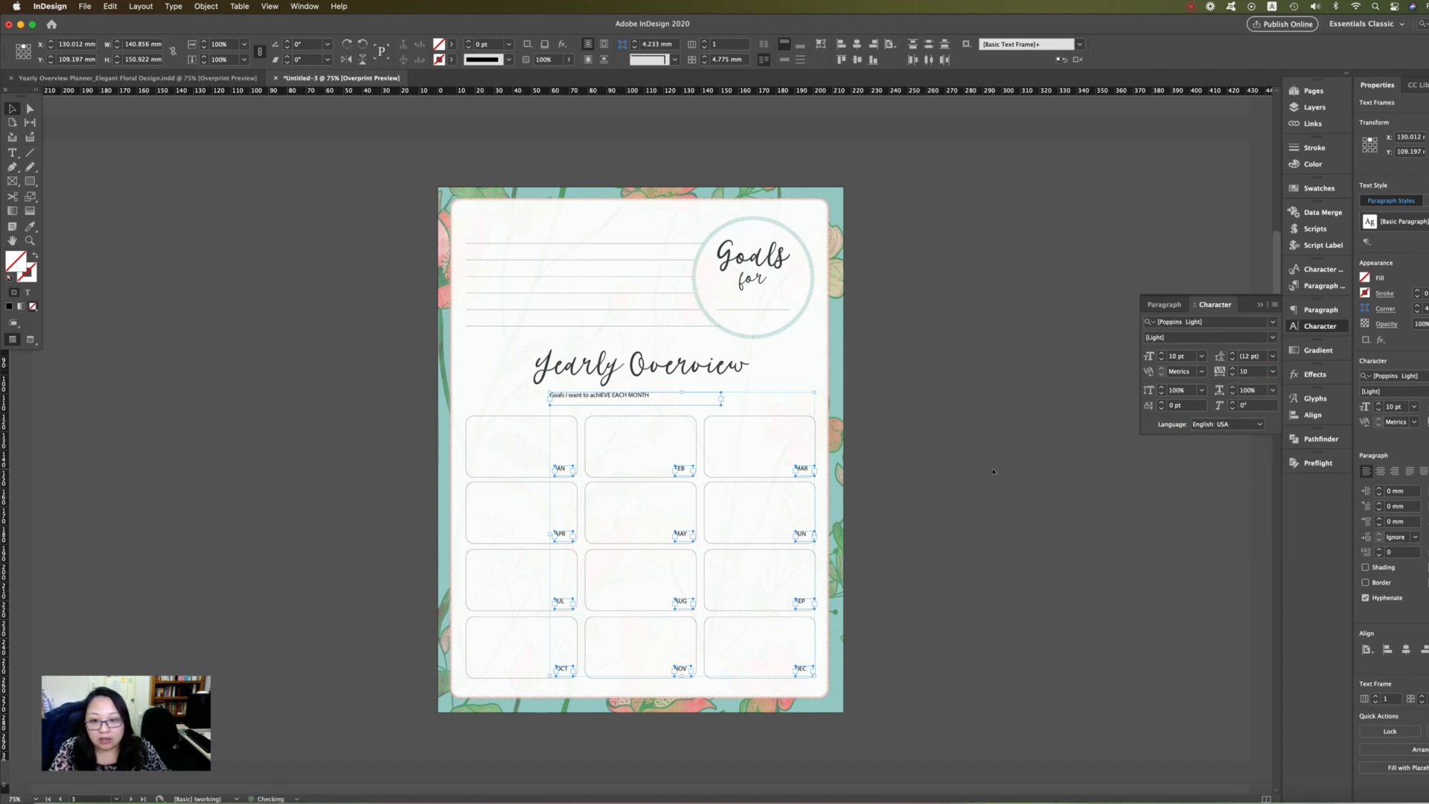
{"action": "left_click", "coordinate": [765, 401]}
Step: Convert the whole "Goals I want to achieve each month" subtitle to uppercase
{"action": "left_click", "coordinate": [638, 396]}
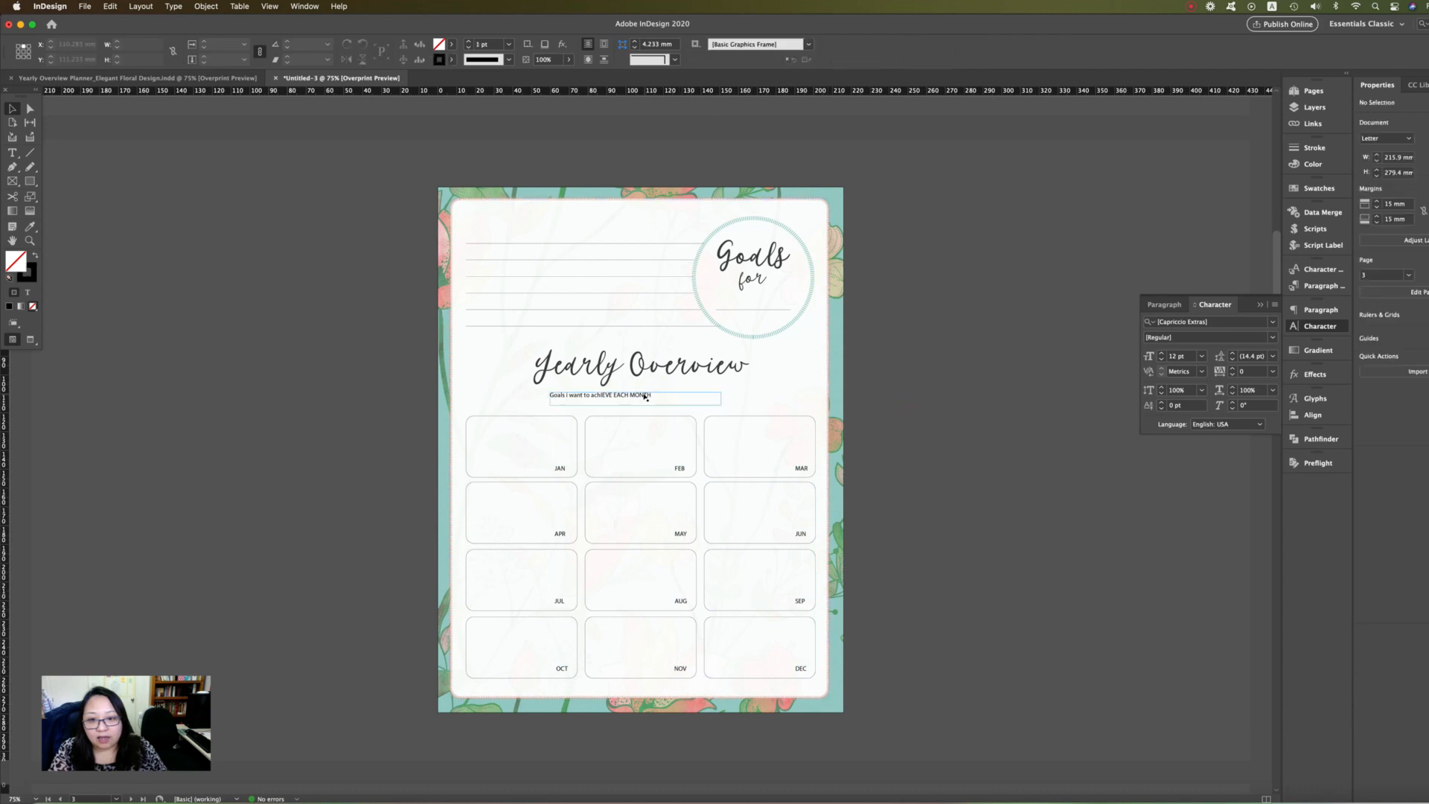
{"action": "triple_click", "coordinate": [591, 396]}
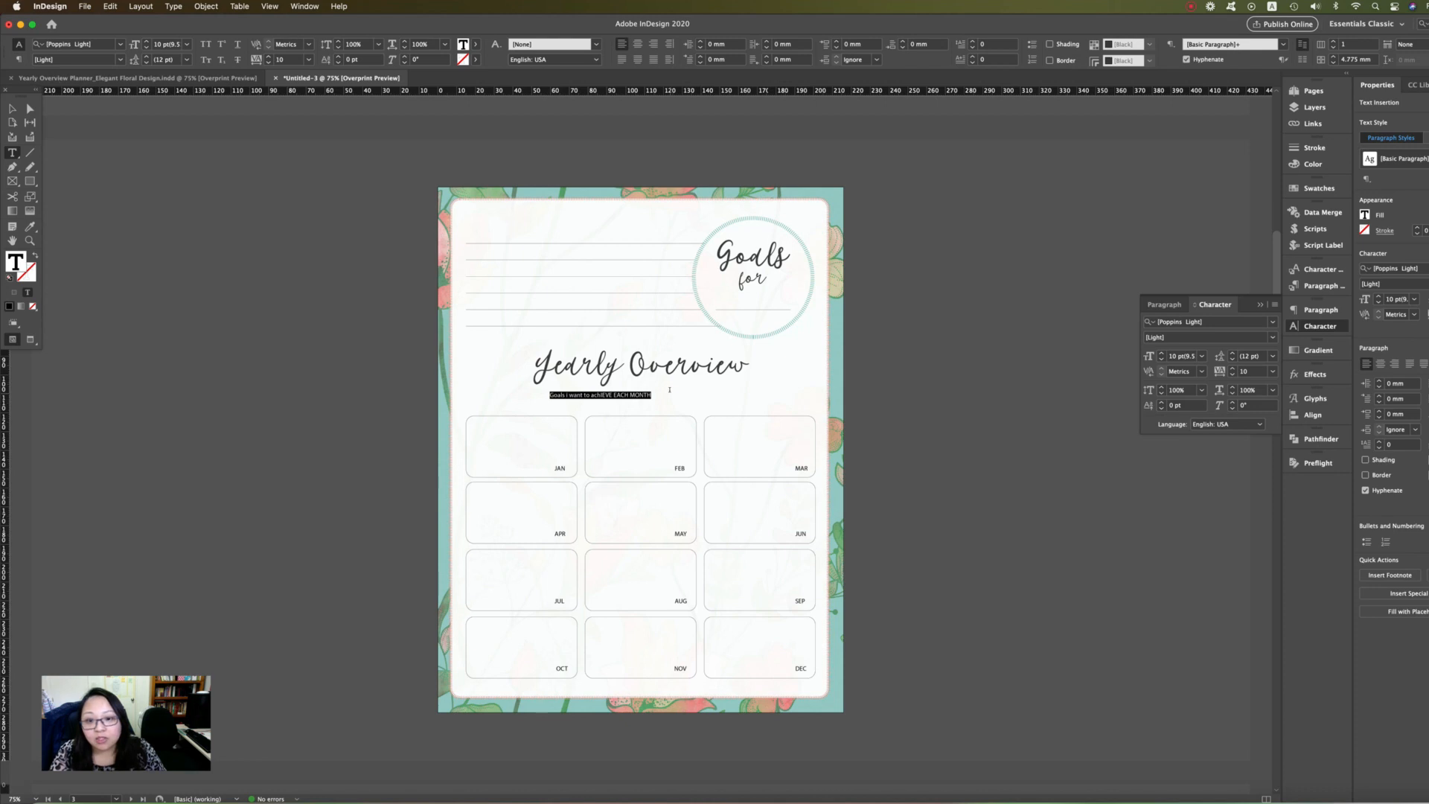
{"action": "left_click", "coordinate": [173, 7]}
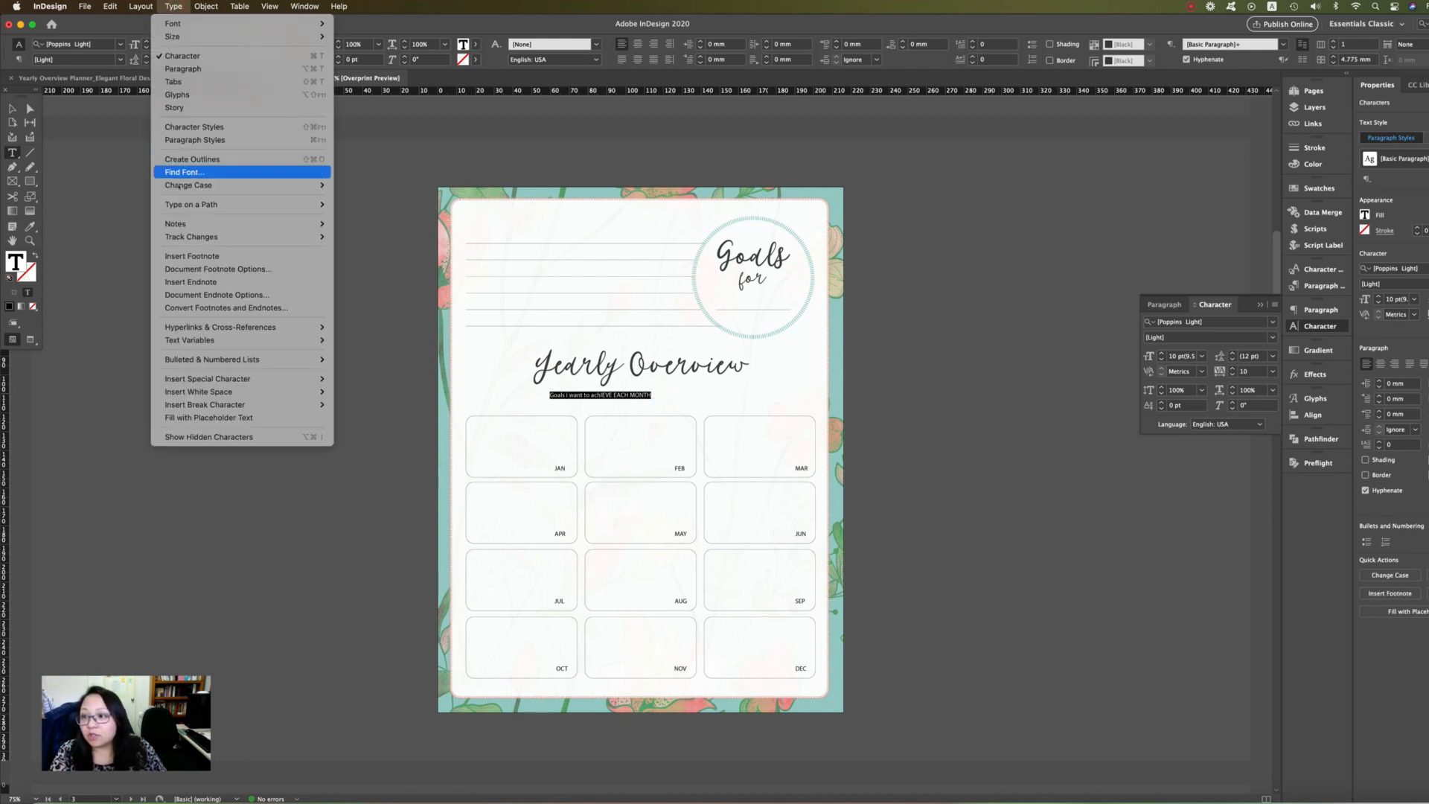
{"action": "mouse_move", "coordinate": [223, 185]}
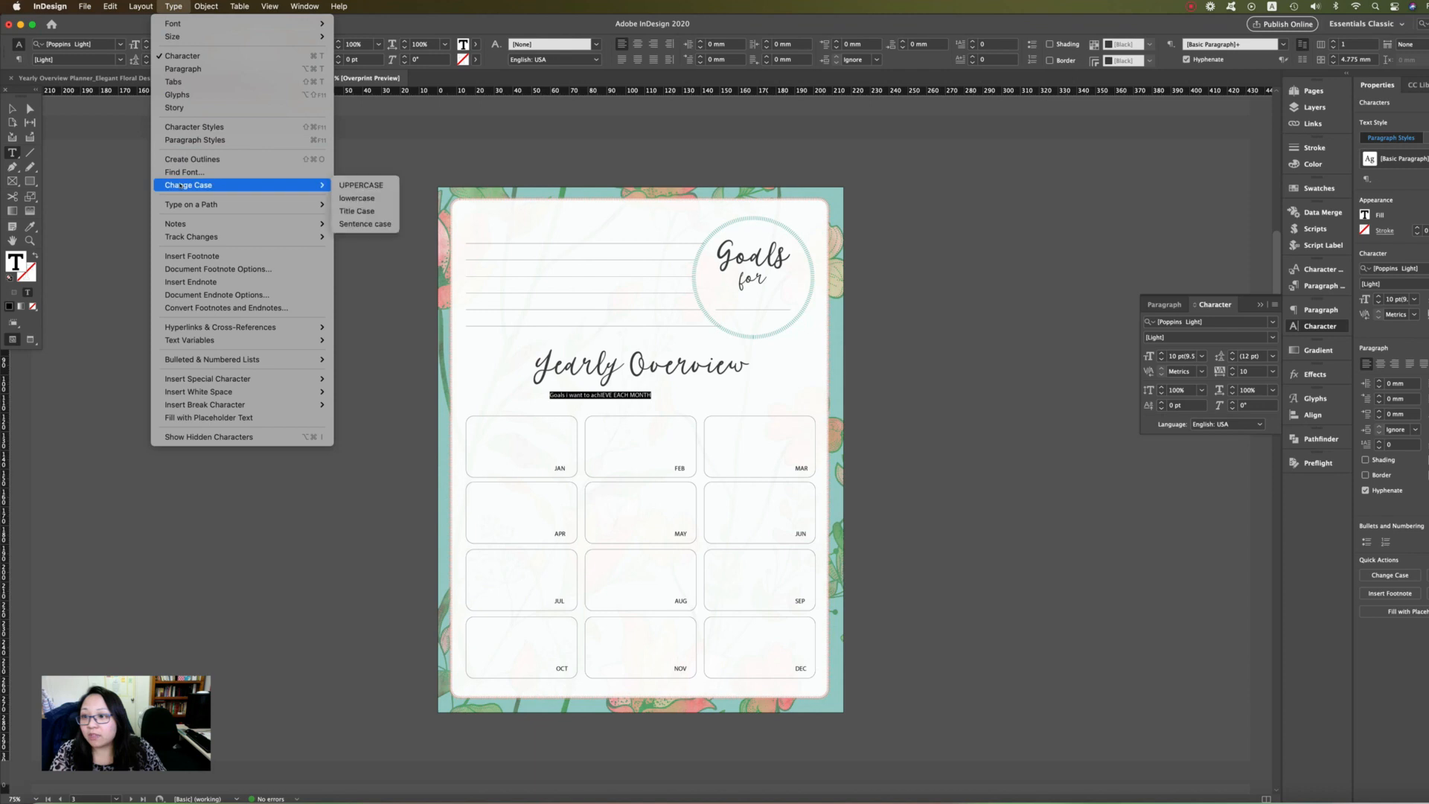
{"action": "left_click", "coordinate": [367, 186]}
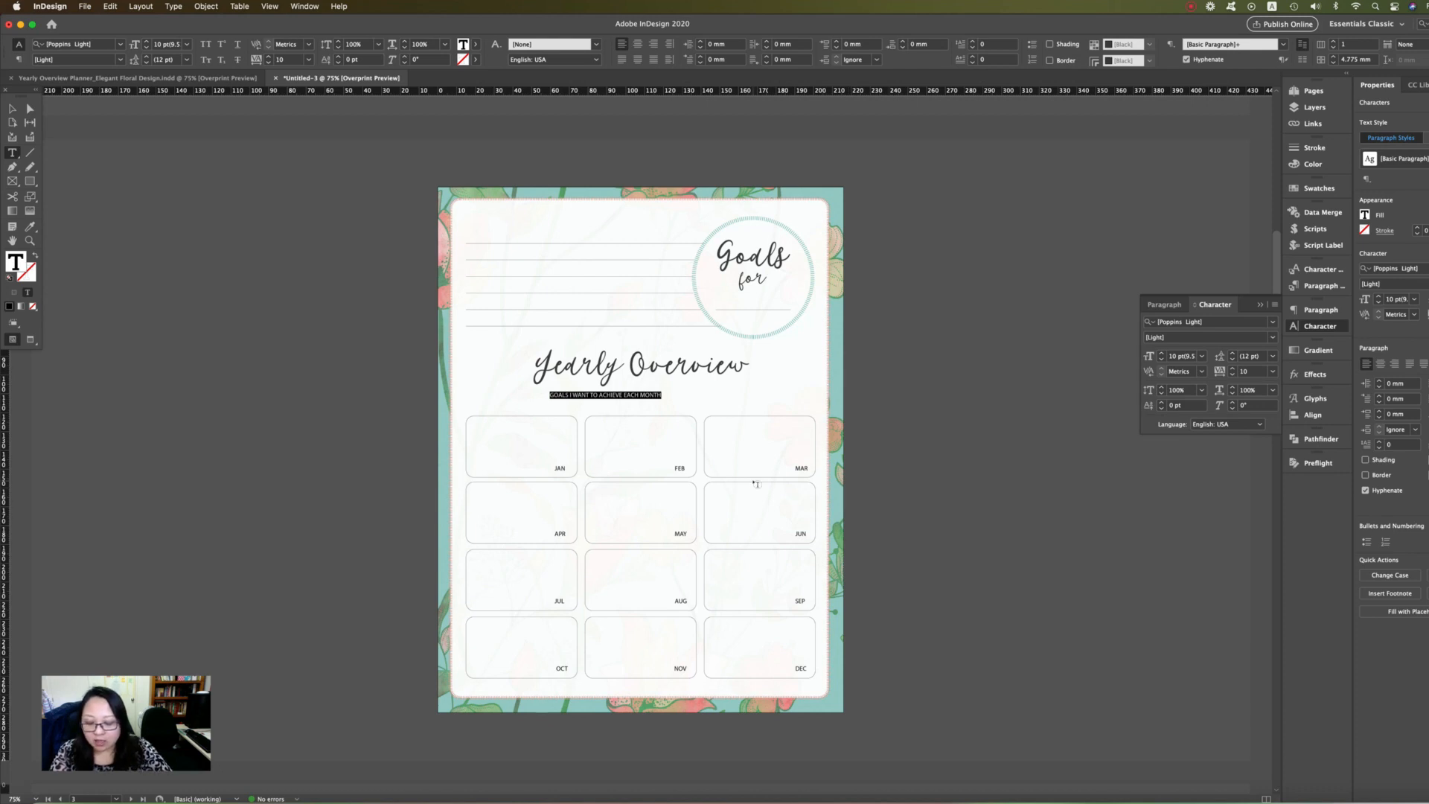
Step: Increase the tracking of the subtitle text to 250 and leave text editing
{"action": "key", "text": "alt+Right"}
{"action": "key", "text": "alt+Right"}
{"action": "key", "text": "alt+Right"}
{"action": "key", "text": "alt+Right"}
{"action": "key", "text": "alt+Right"}
{"action": "key", "text": "alt+Right"}
{"action": "key", "text": "alt+Right"}
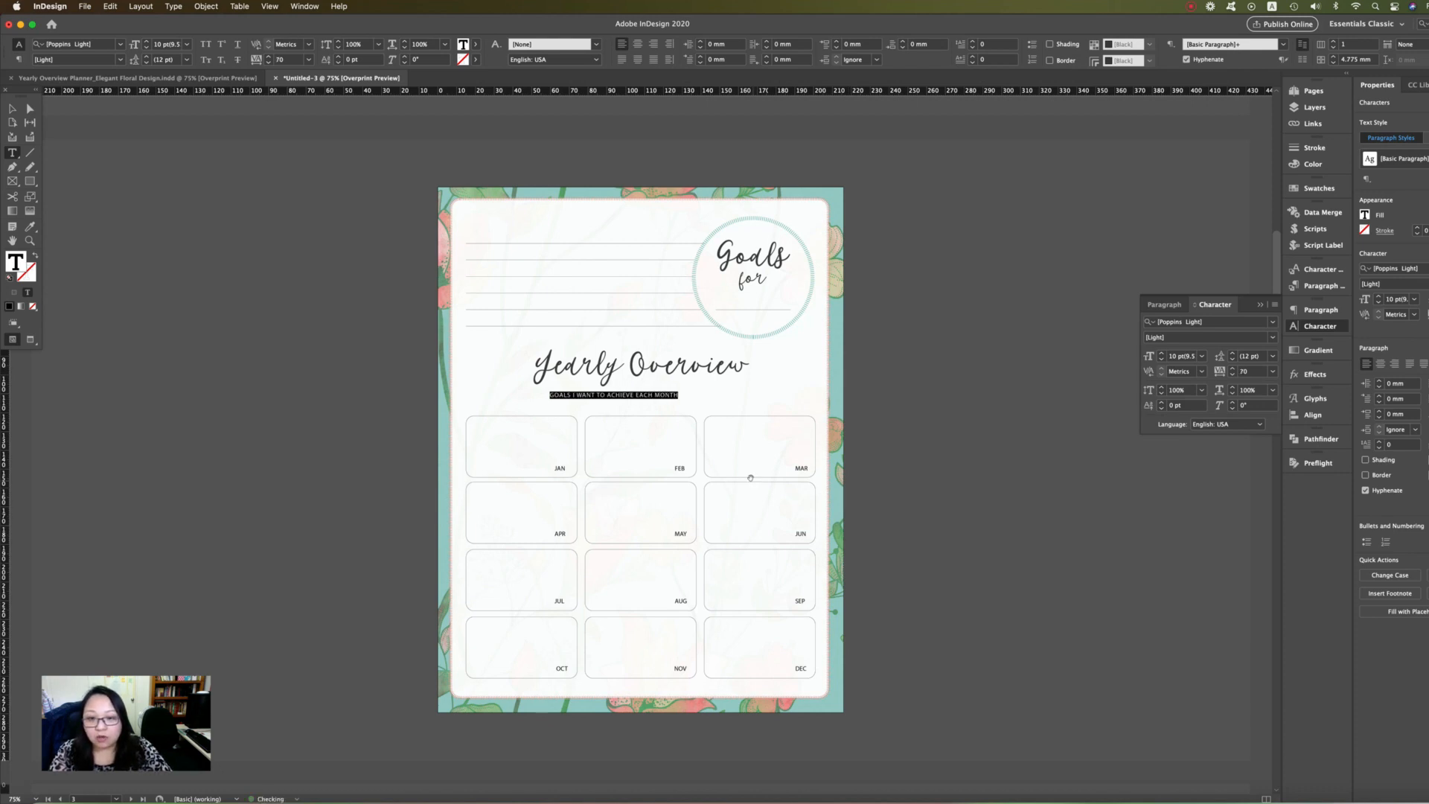
{"action": "key", "text": "alt+Right"}
{"action": "key", "text": "alt+Right"}
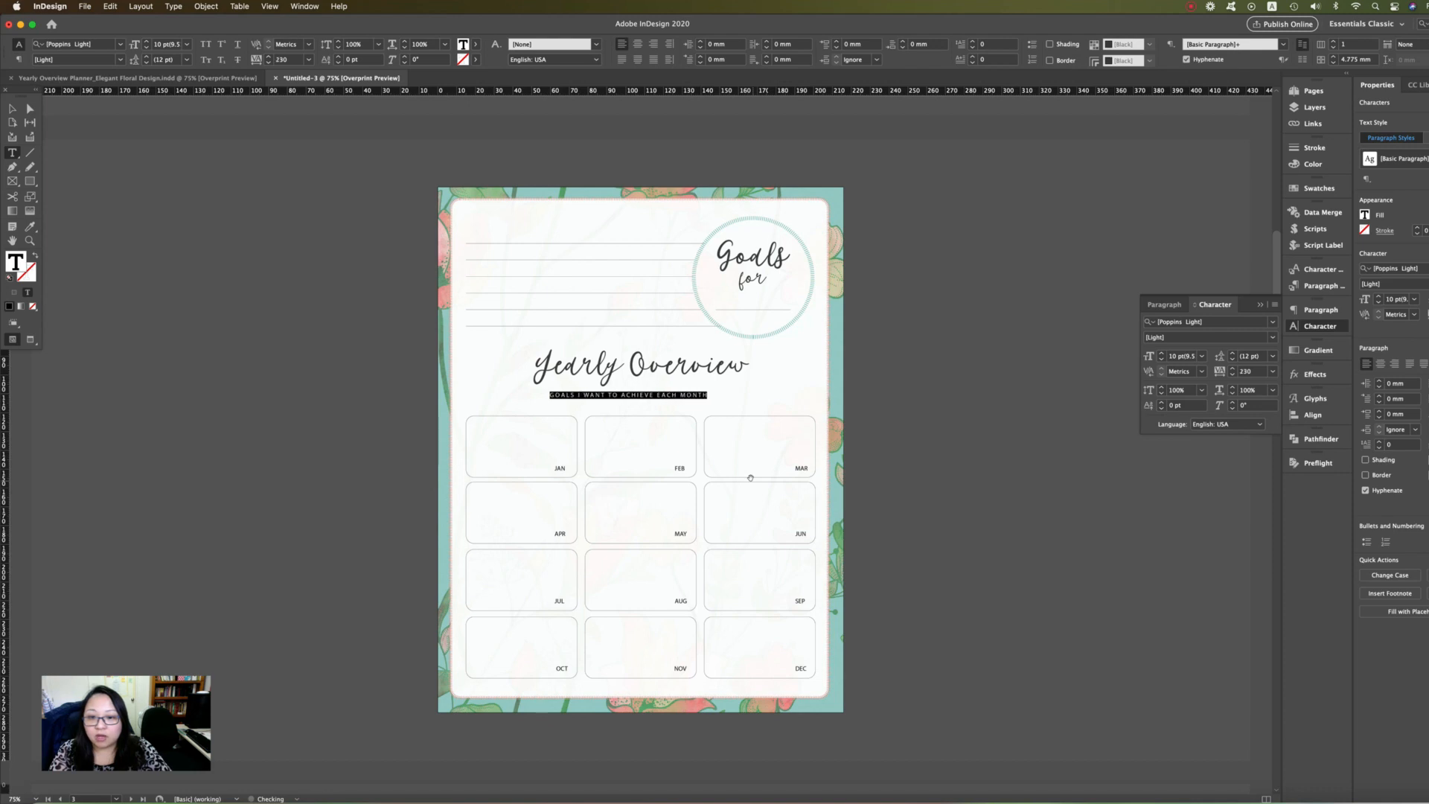
{"action": "key", "text": "alt+Right"}
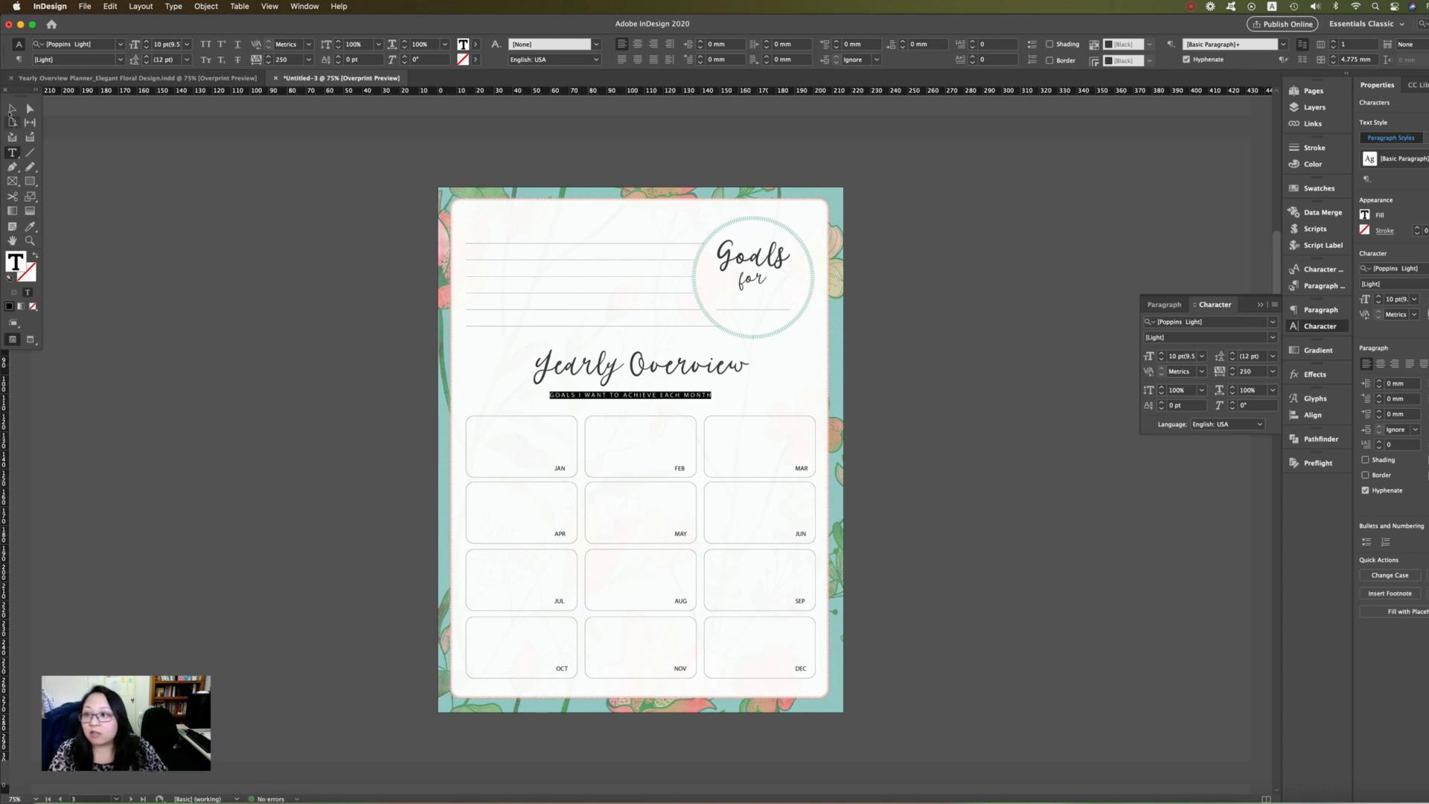
{"action": "key", "text": "Escape"}
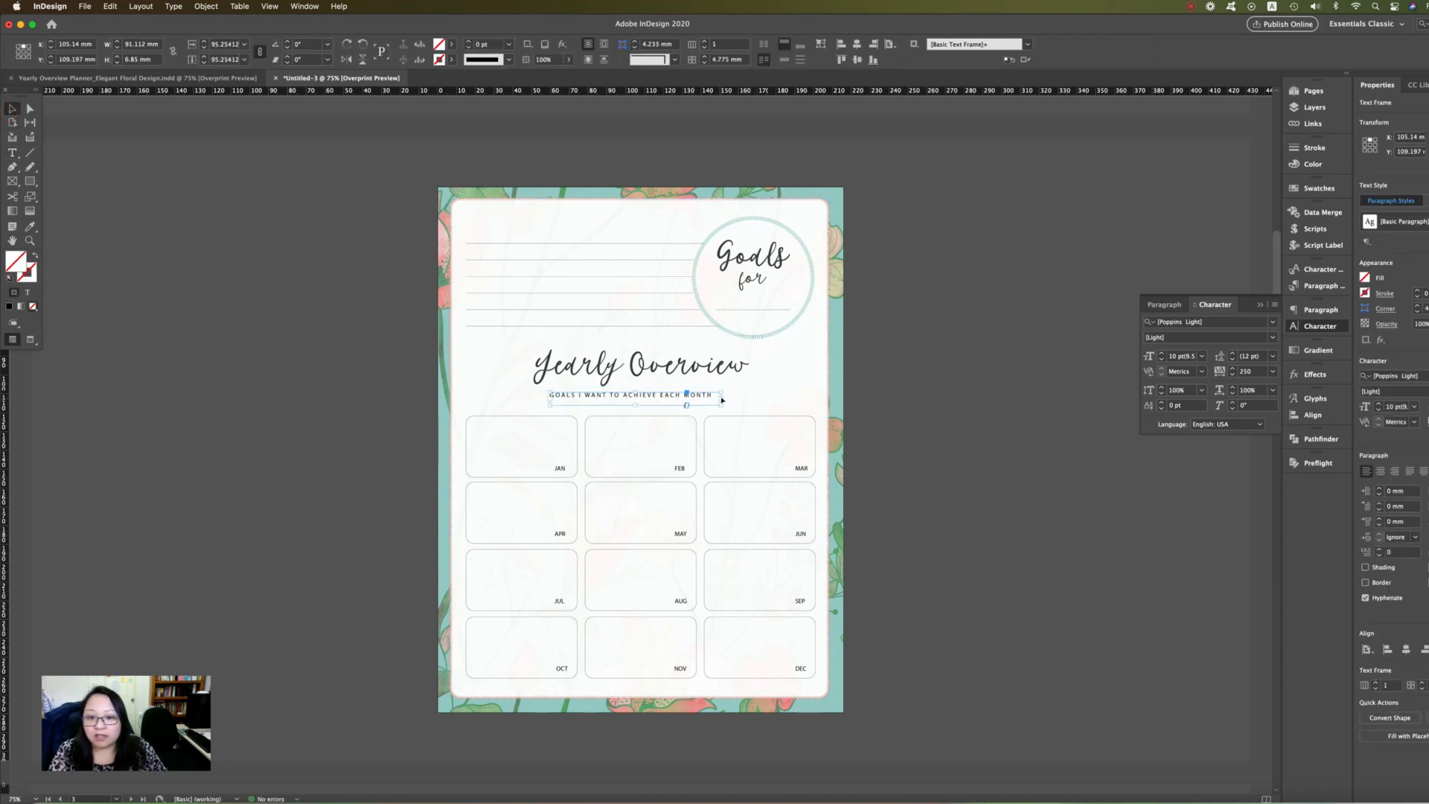
Step: Widen the subtitle's text frame to about 100 mm and centre-align its text
{"action": "mouse_move", "coordinate": [721, 400]}
{"action": "left_mouse_down"}
{"action": "mouse_move", "coordinate": [773, 401]}
{"action": "mouse_move", "coordinate": [739, 400]}
{"action": "left_mouse_up"}
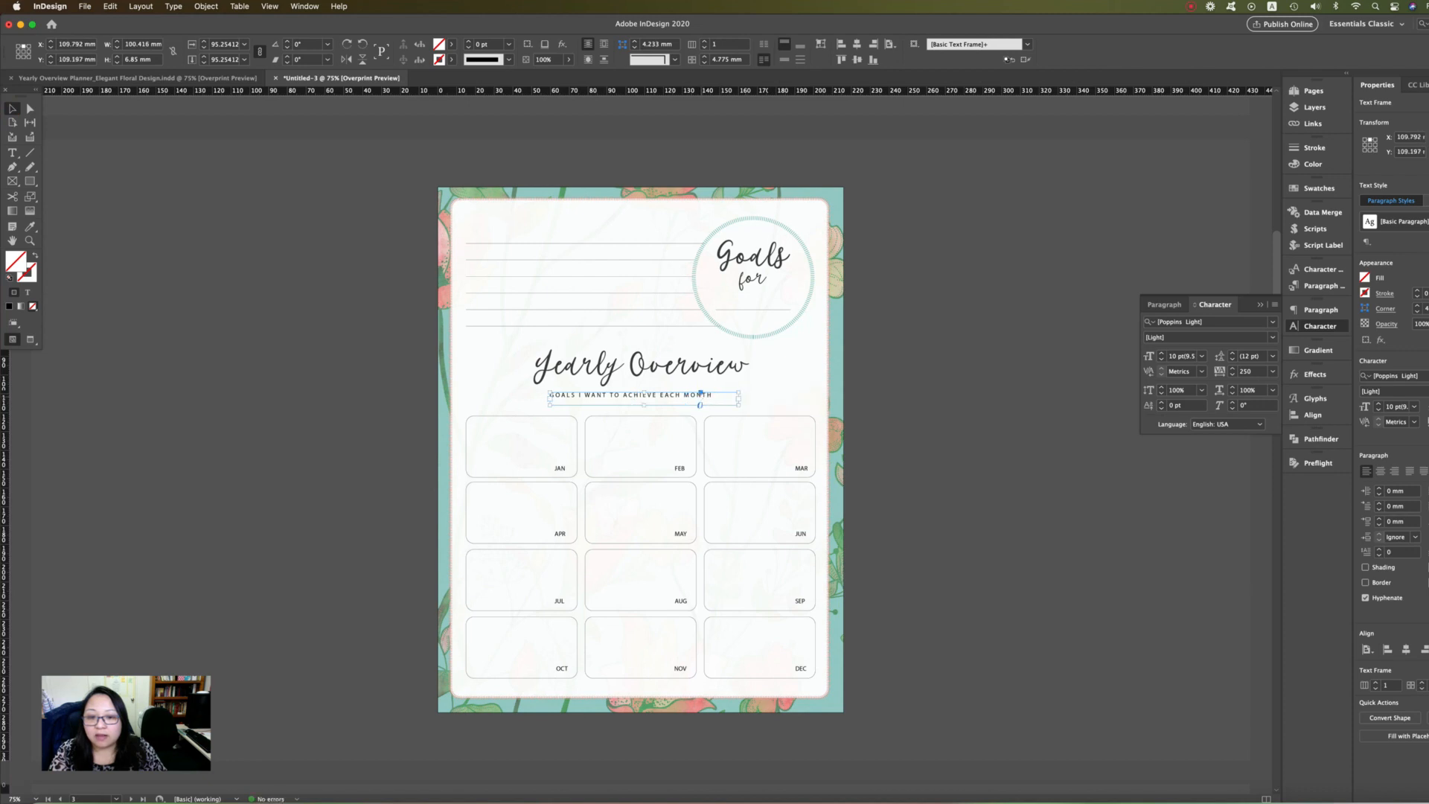
{"action": "double_click", "coordinate": [700, 394]}
{"action": "left_click", "coordinate": [637, 44]}
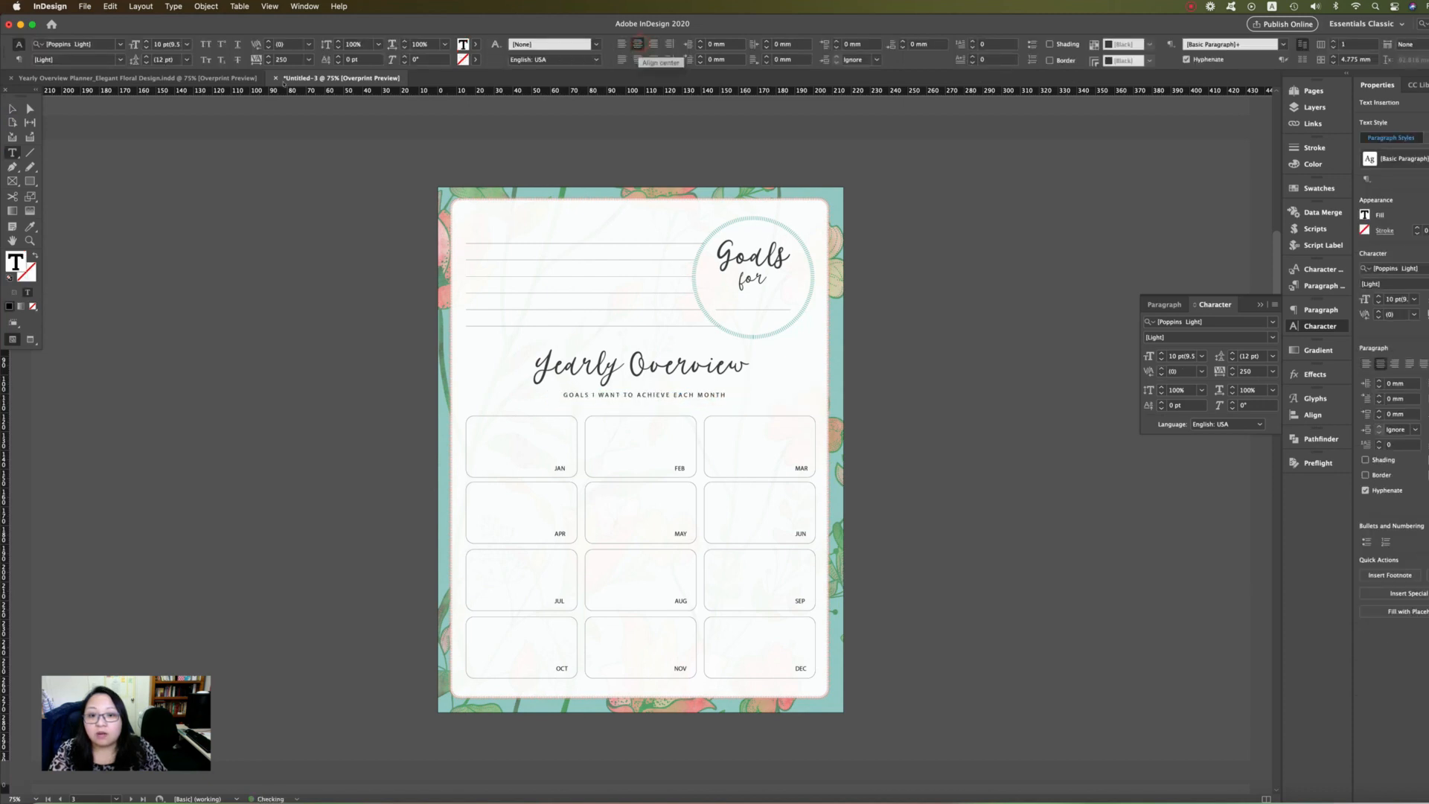
{"action": "key", "text": "Escape"}
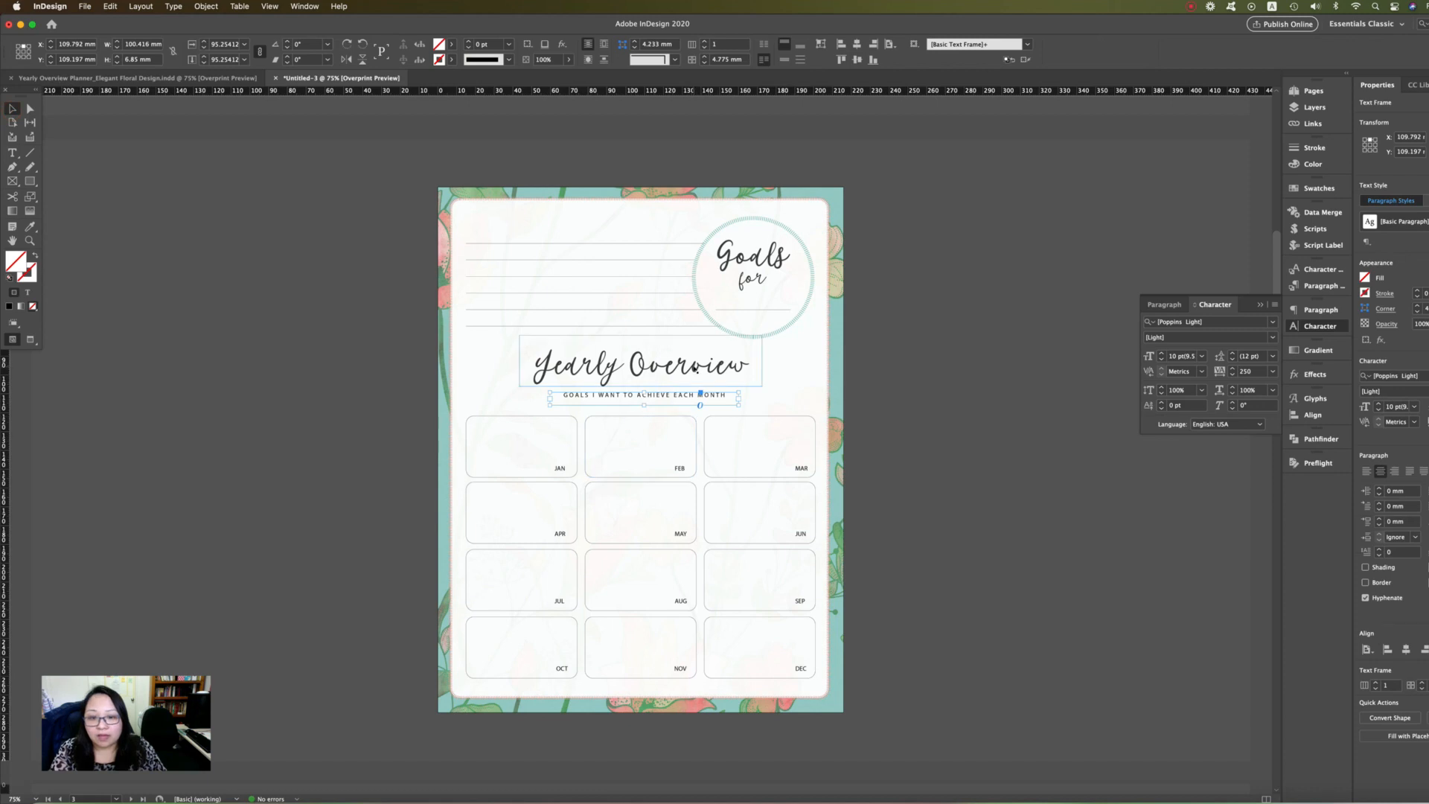
Step: Centre the "Yearly Overview" title and subtitle frames horizontally relative to the page and deselect them
{"action": "left_click", "coordinate": [694, 366]}
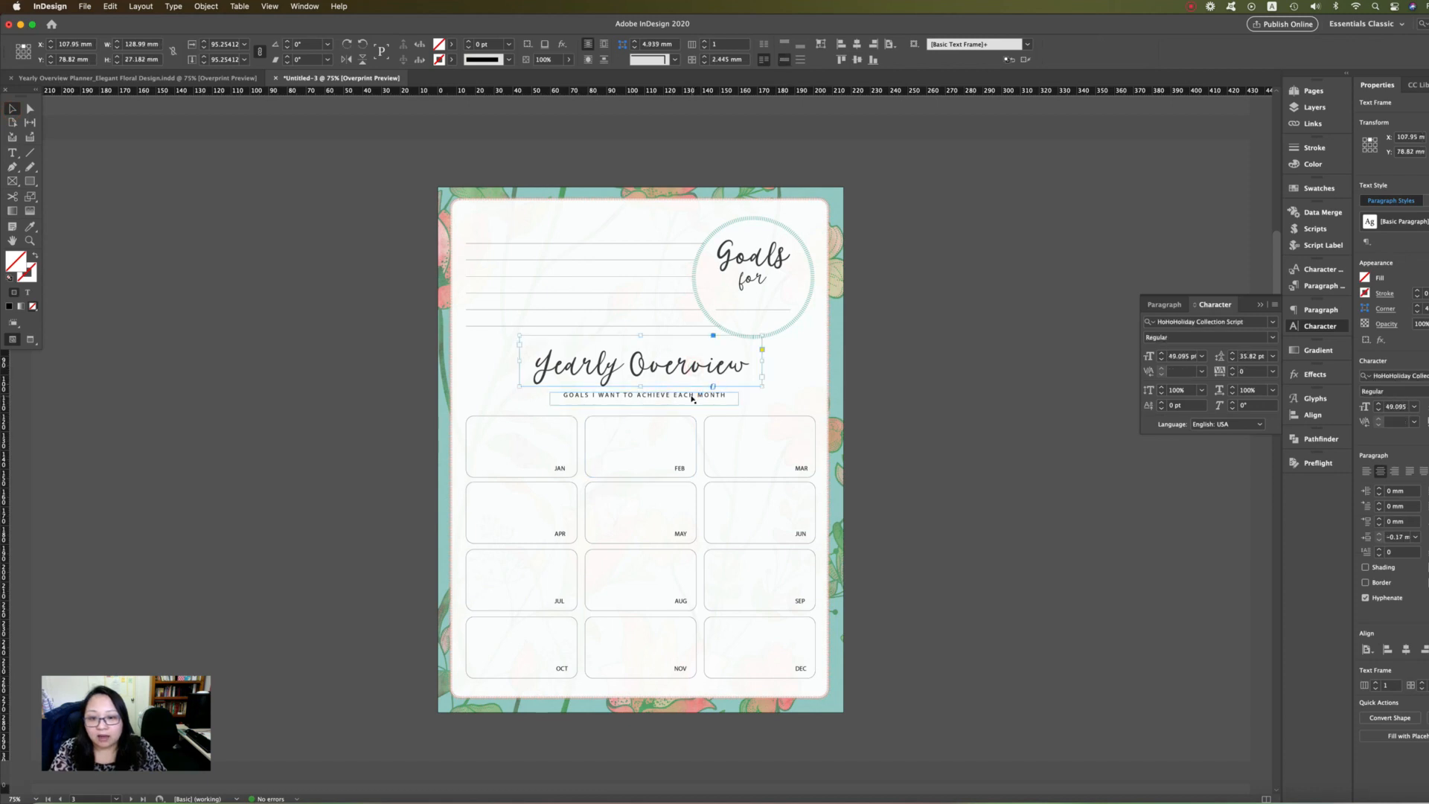
{"action": "left_click", "coordinate": [692, 399], "text": "shift"}
{"action": "left_click", "coordinate": [890, 44]}
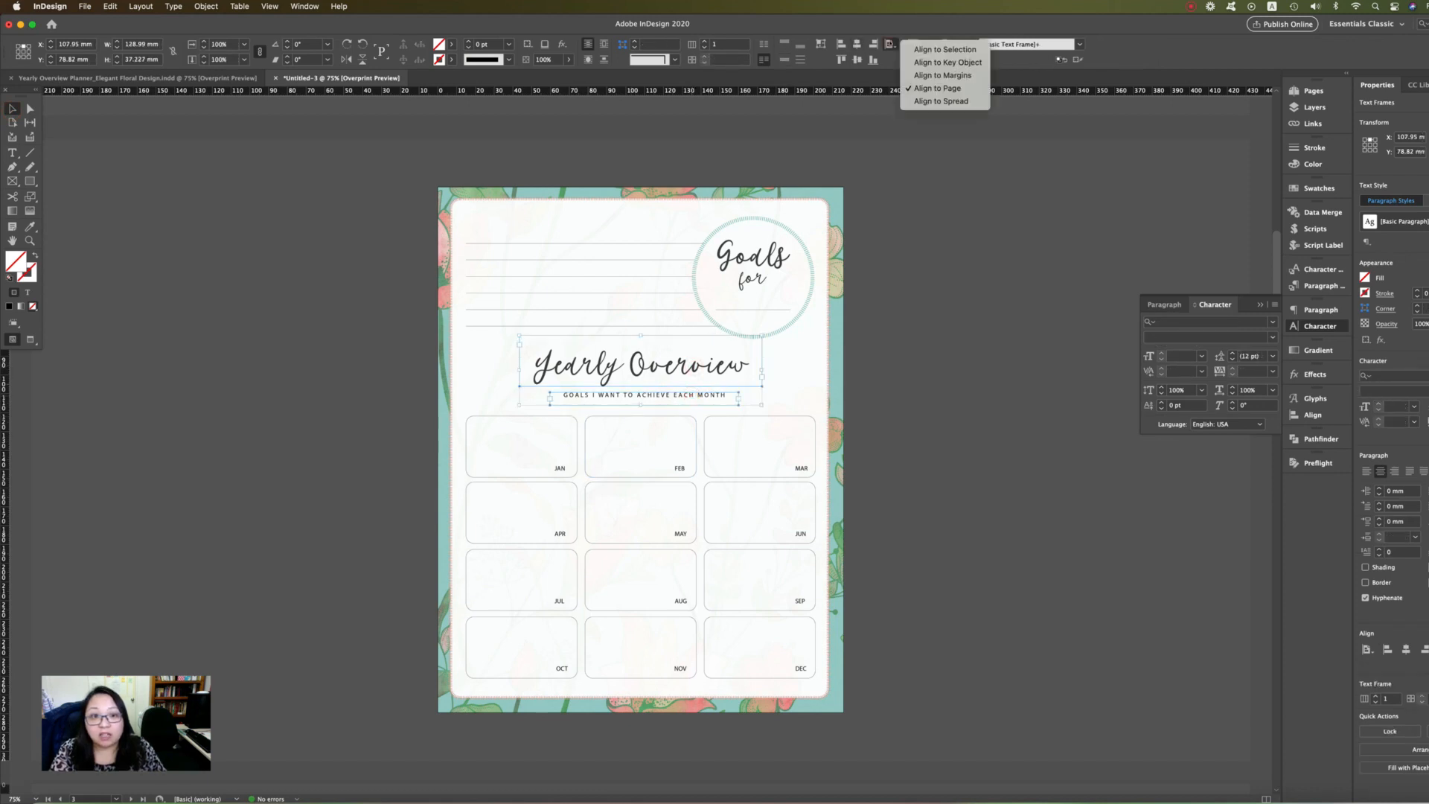
{"action": "left_click", "coordinate": [926, 93]}
{"action": "left_click", "coordinate": [858, 44]}
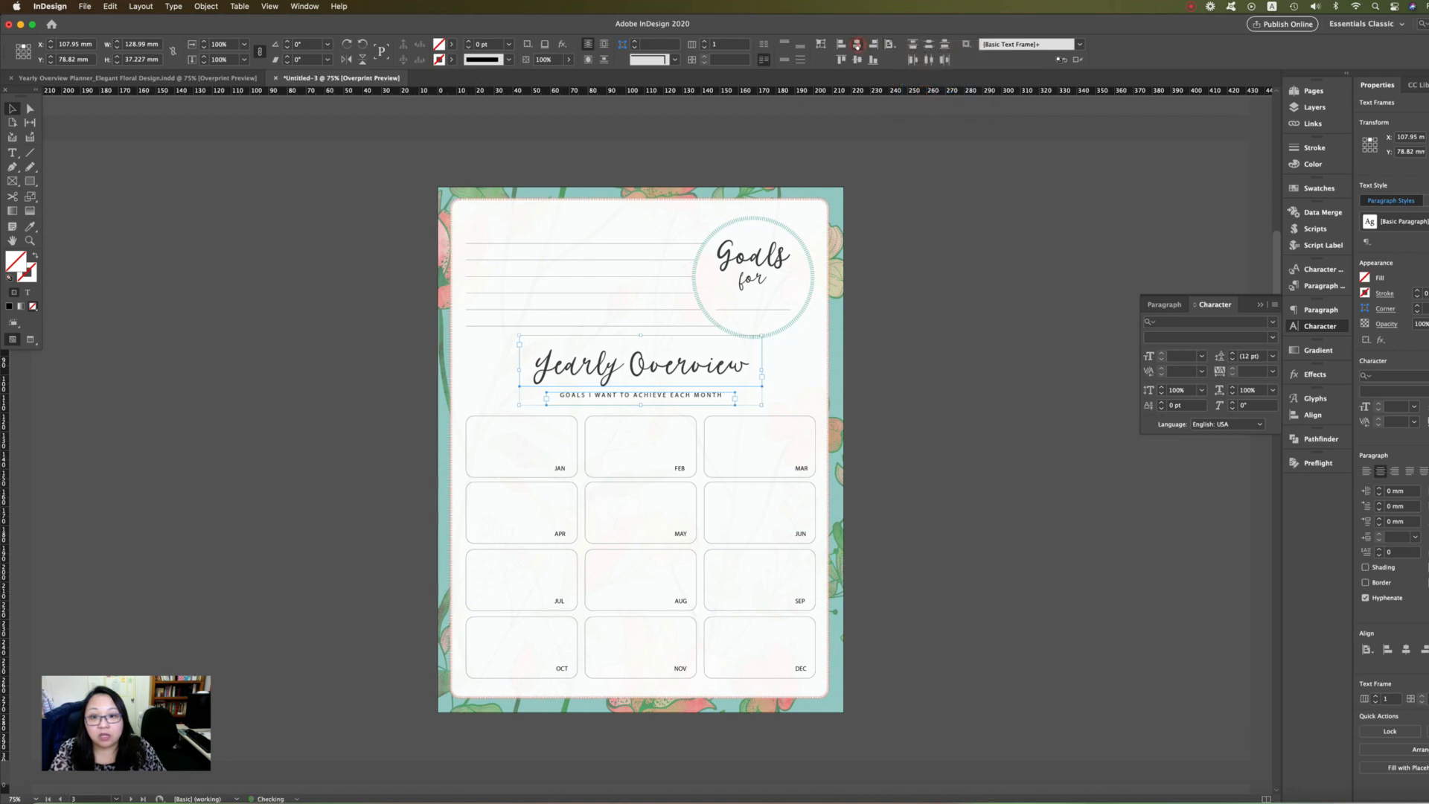
{"action": "left_click", "coordinate": [928, 366]}
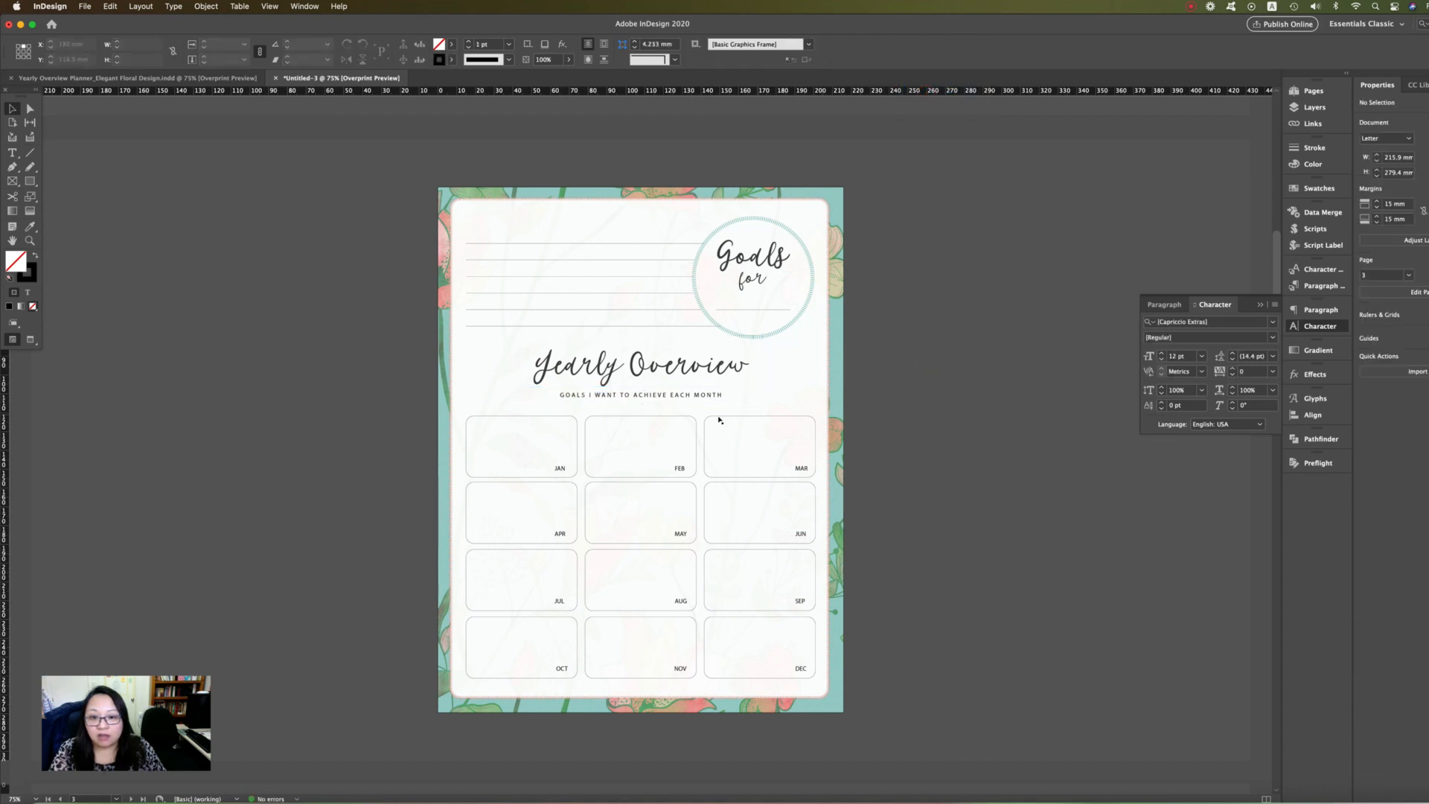
Step: Shift the "Yearly Overview" title and its subtitle slightly down towards the month boxes and deselect them
{"action": "left_click_drag", "start_coordinate": [693, 402], "coordinate": [683, 369]}
{"action": "left_click", "coordinate": [909, 410]}
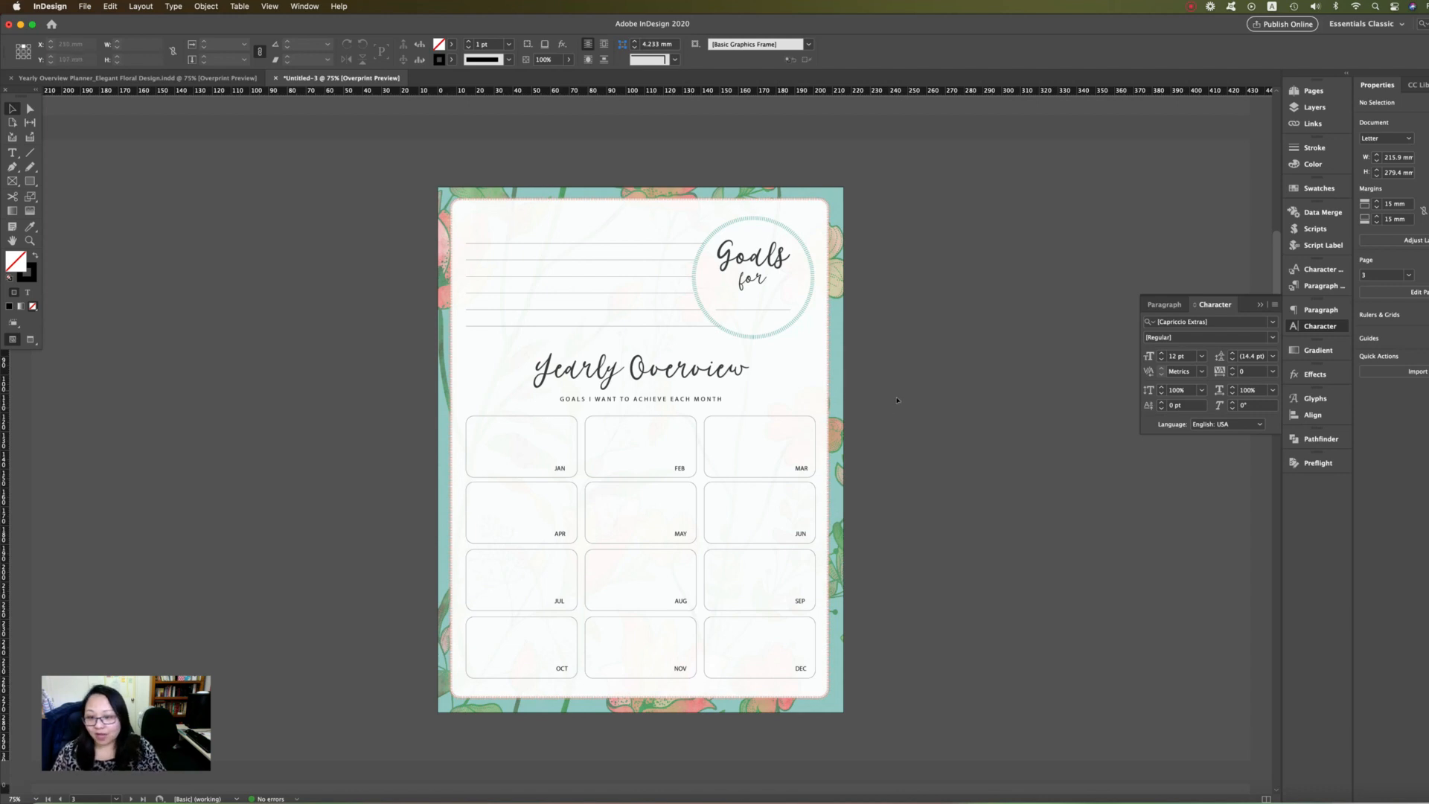
{"action": "left_click", "coordinate": [897, 399]}
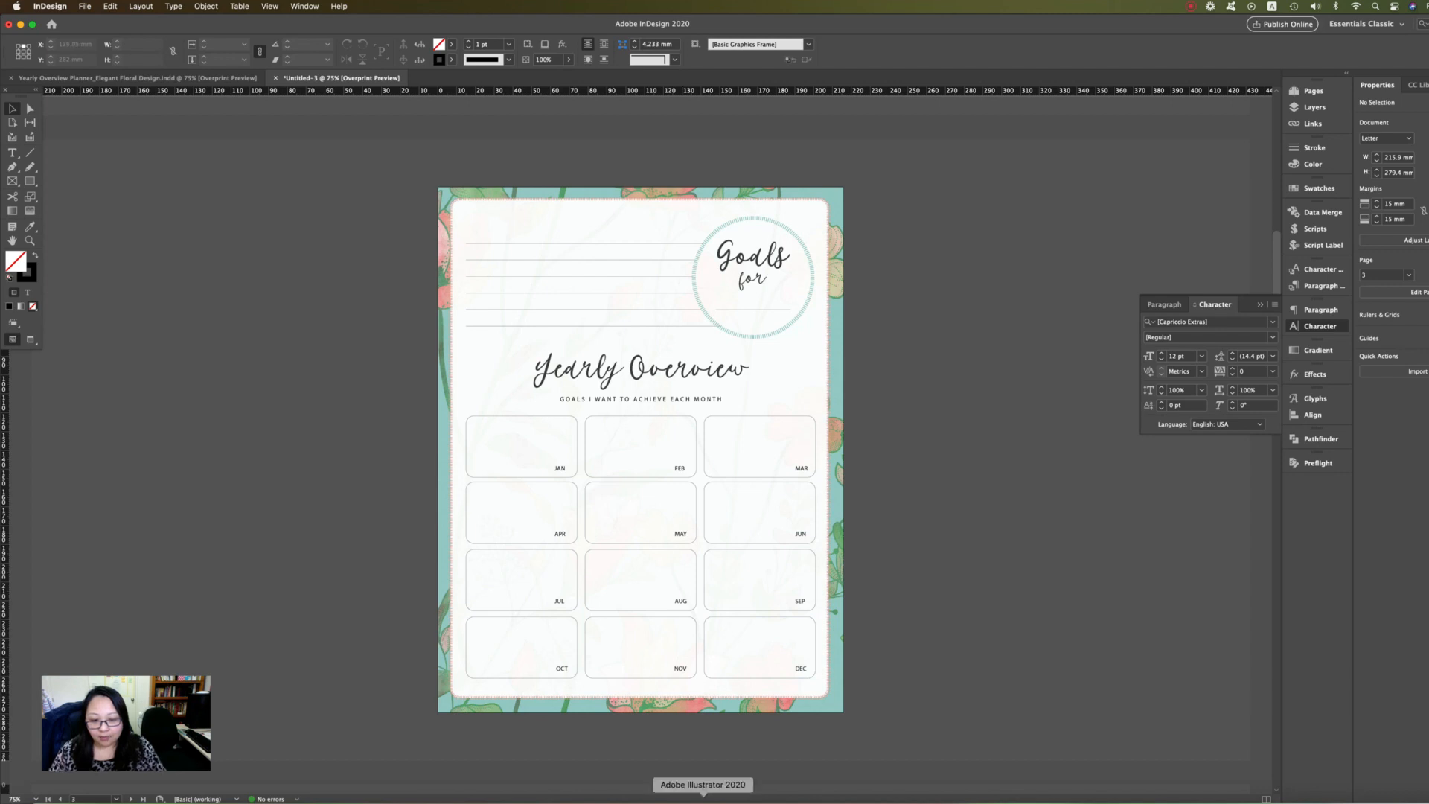
Step: Copy the rose-and-branches group from the floral patterns file in Illustrator and paste it onto the planner page in InDesign
{"action": "left_click", "coordinate": [703, 802]}
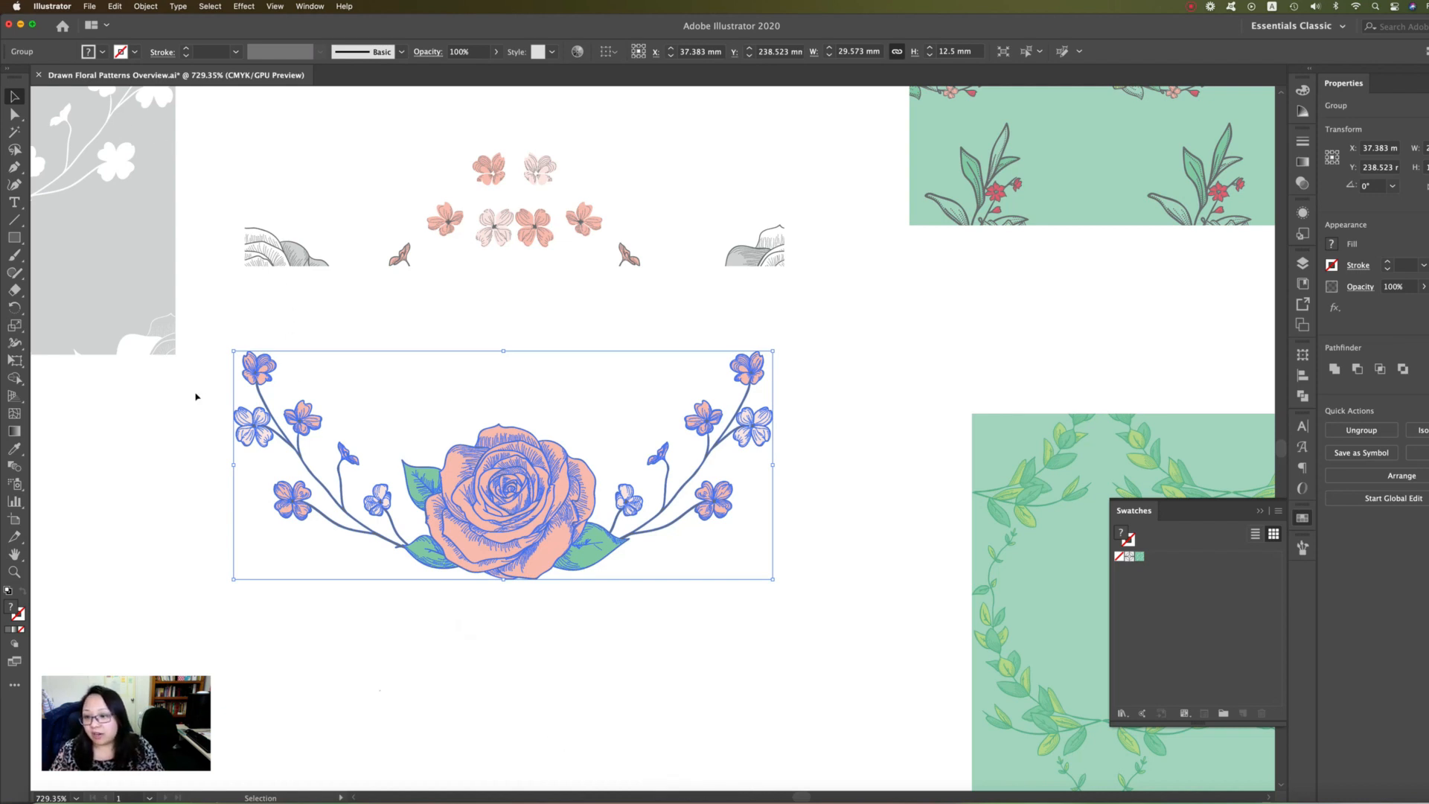
{"action": "left_click_drag", "start_coordinate": [196, 394], "coordinate": [823, 596]}
{"action": "scroll", "coordinate": [824, 596], "scroll_direction": "down", "scroll_amount": 1}
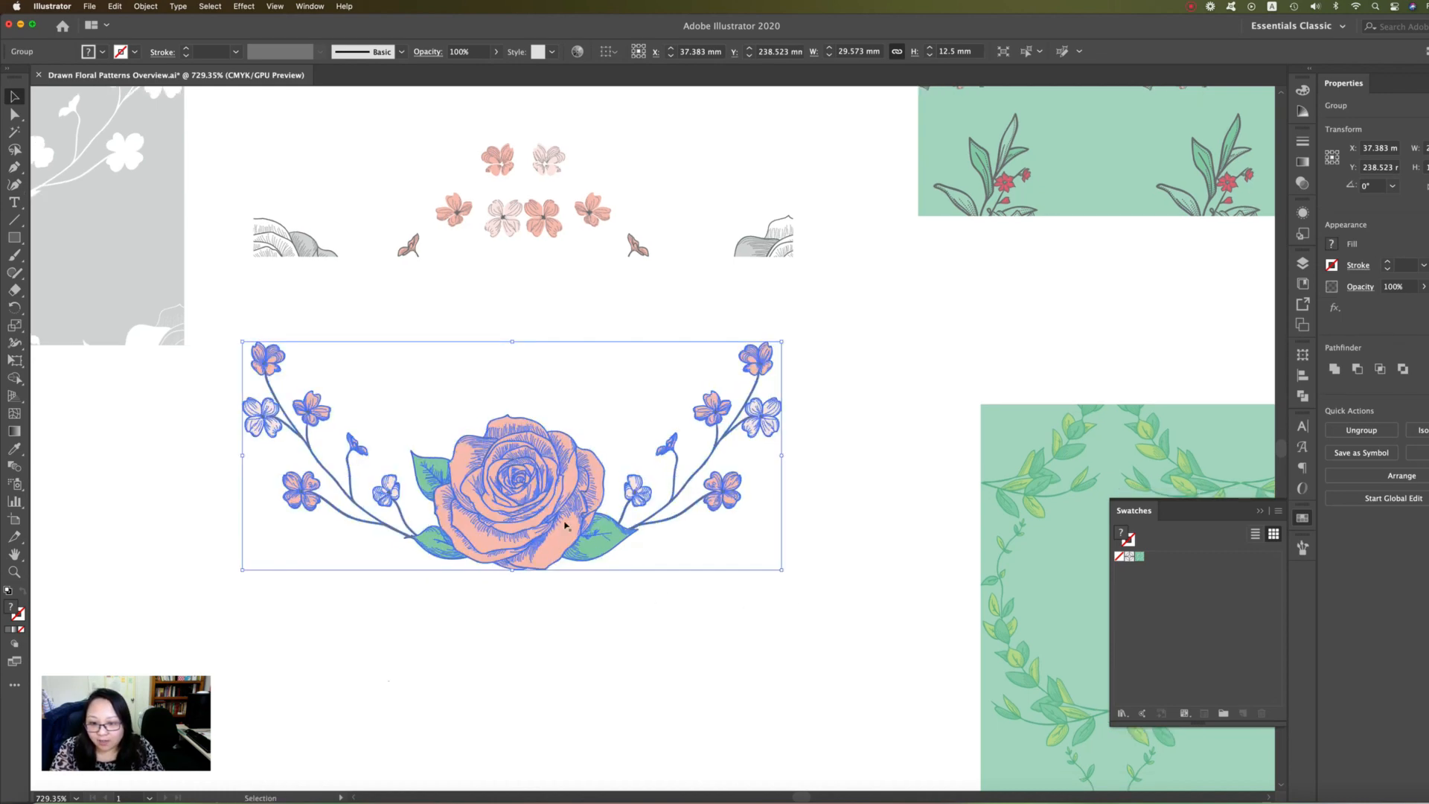
{"action": "left_click_drag", "start_coordinate": [734, 789], "coordinate": [645, 587]}
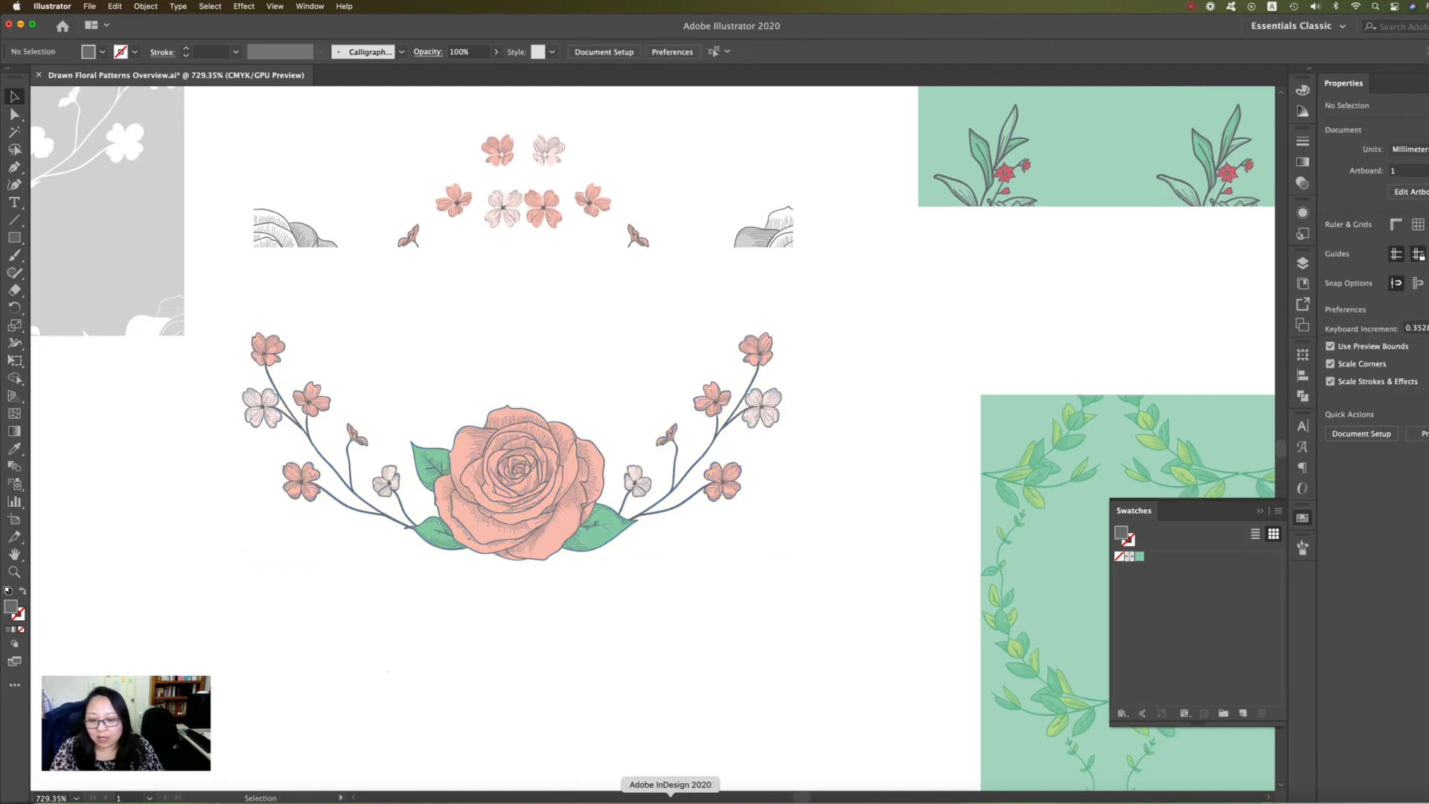
{"action": "left_click", "coordinate": [670, 800]}
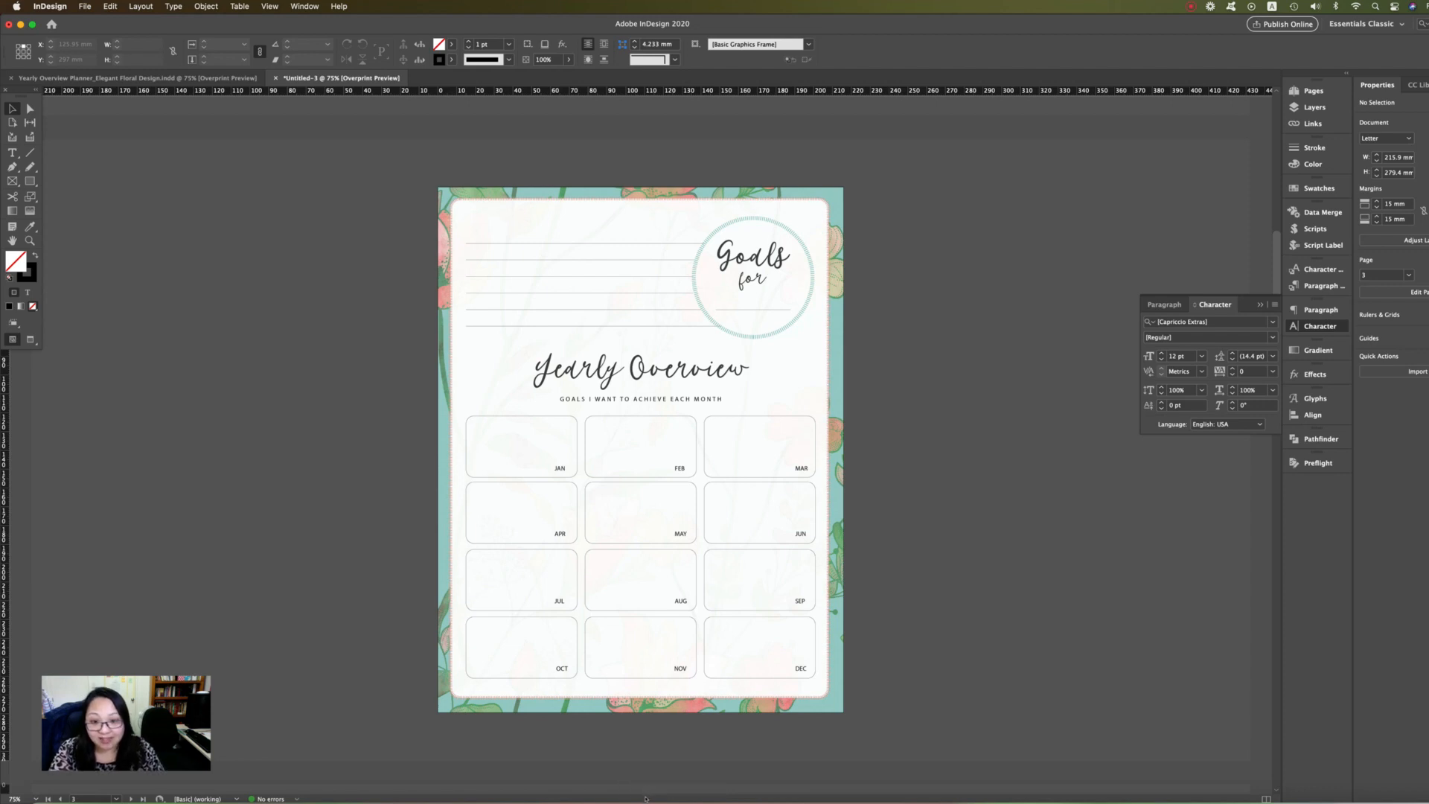
{"action": "key", "text": "super+v"}
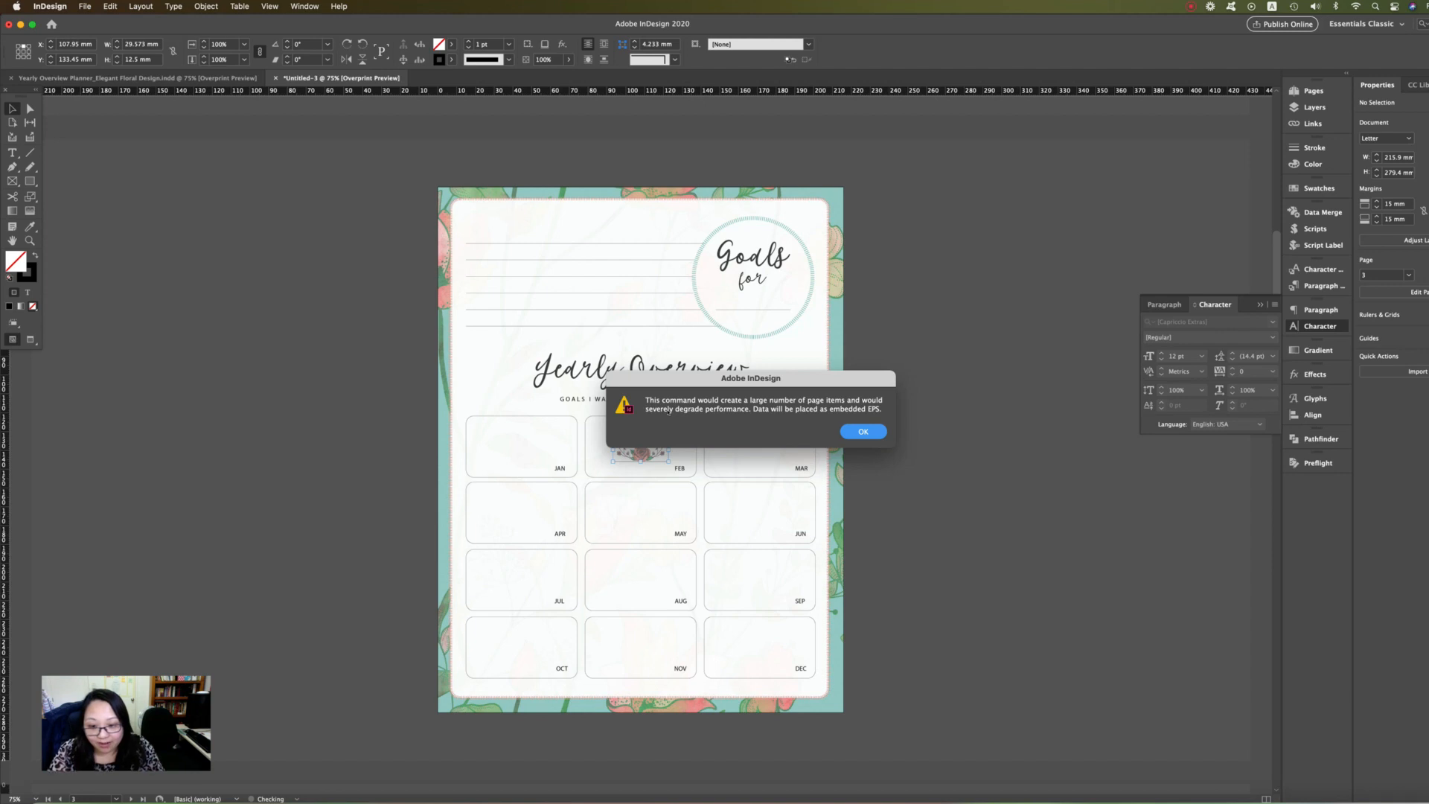
{"action": "left_click", "coordinate": [864, 431]}
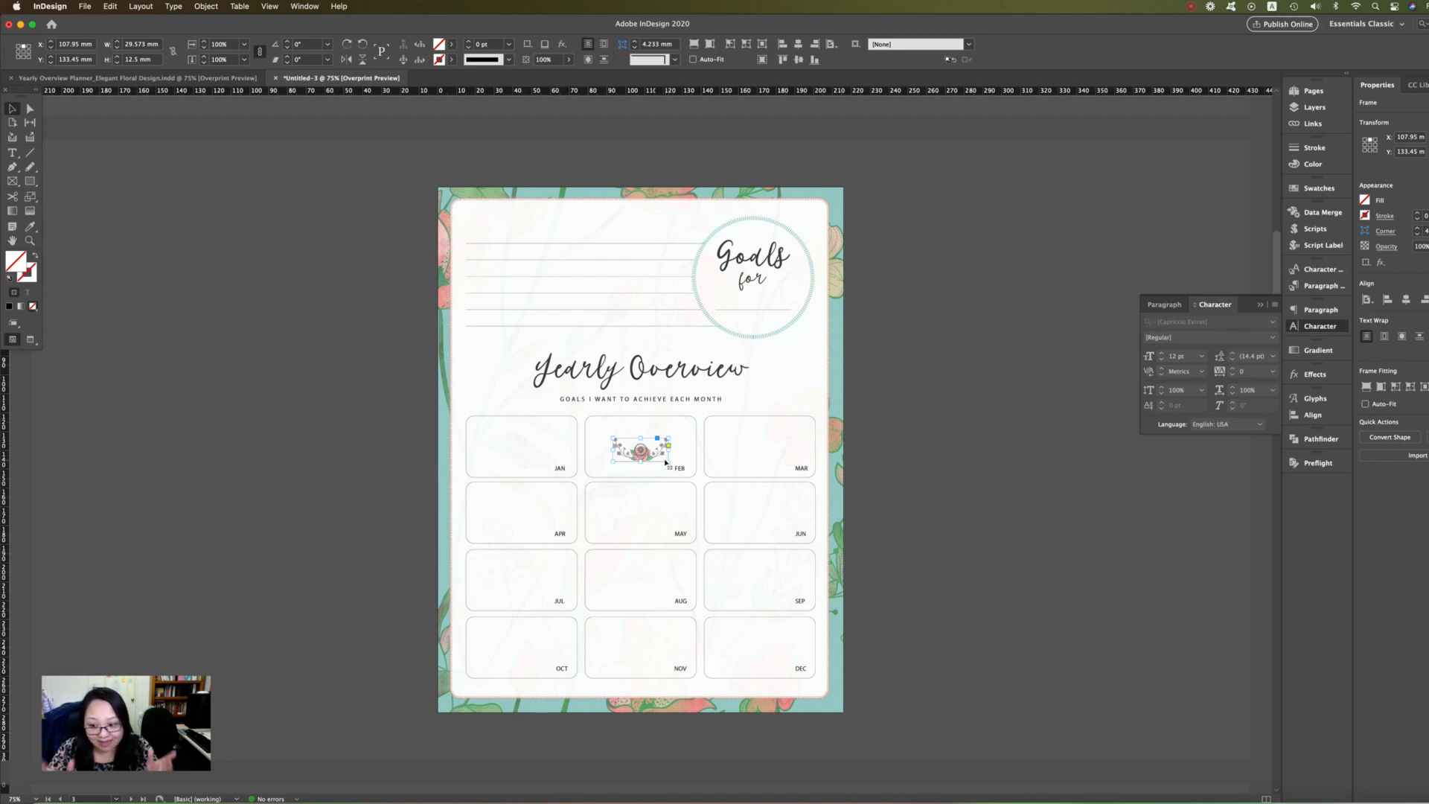
Step: Rotate the pasted rose artwork to -68° and scale it proportionally to about 103 mm wide
{"action": "left_click_drag", "start_coordinate": [666, 462], "coordinate": [789, 512]}
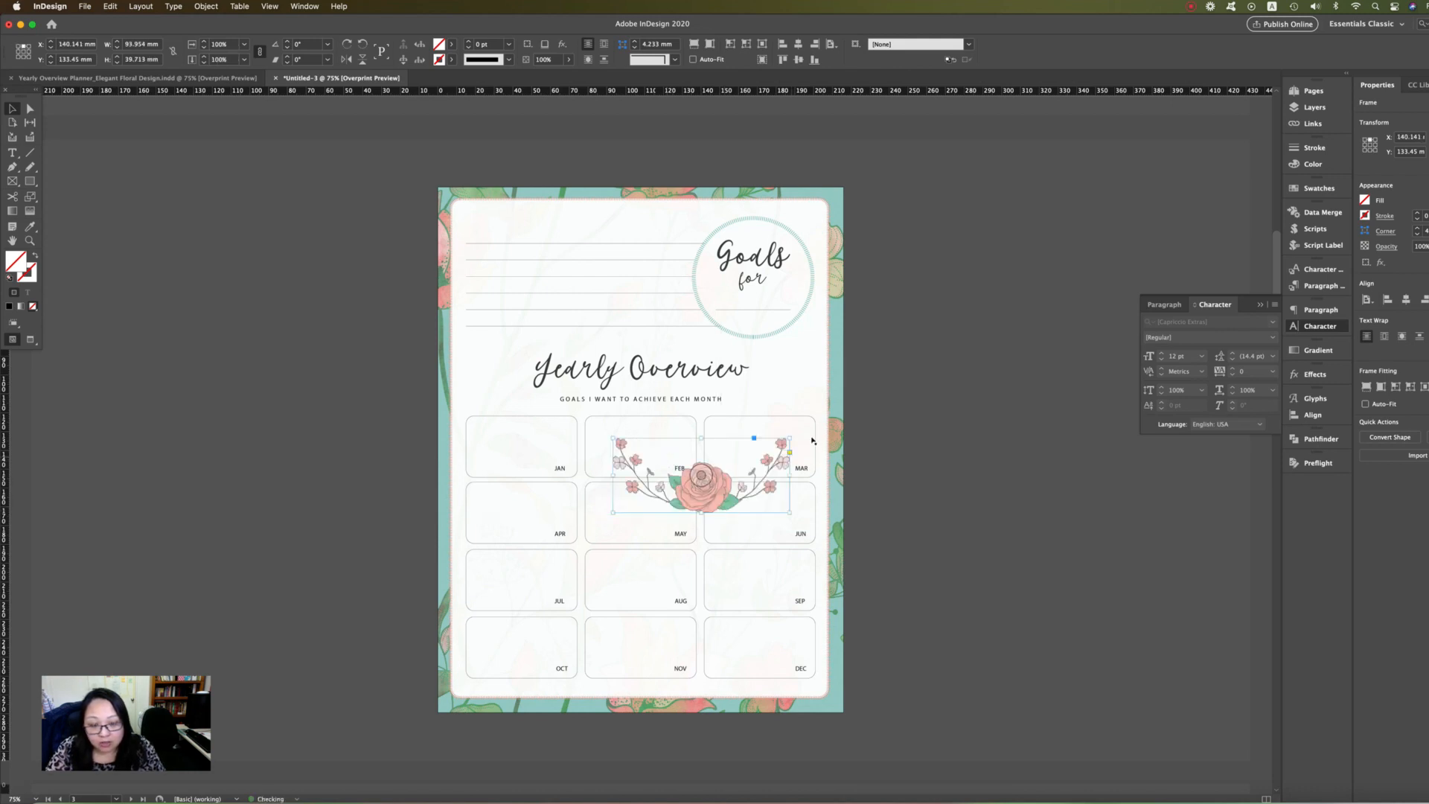
{"action": "left_click_drag", "start_coordinate": [794, 432], "coordinate": [744, 558]}
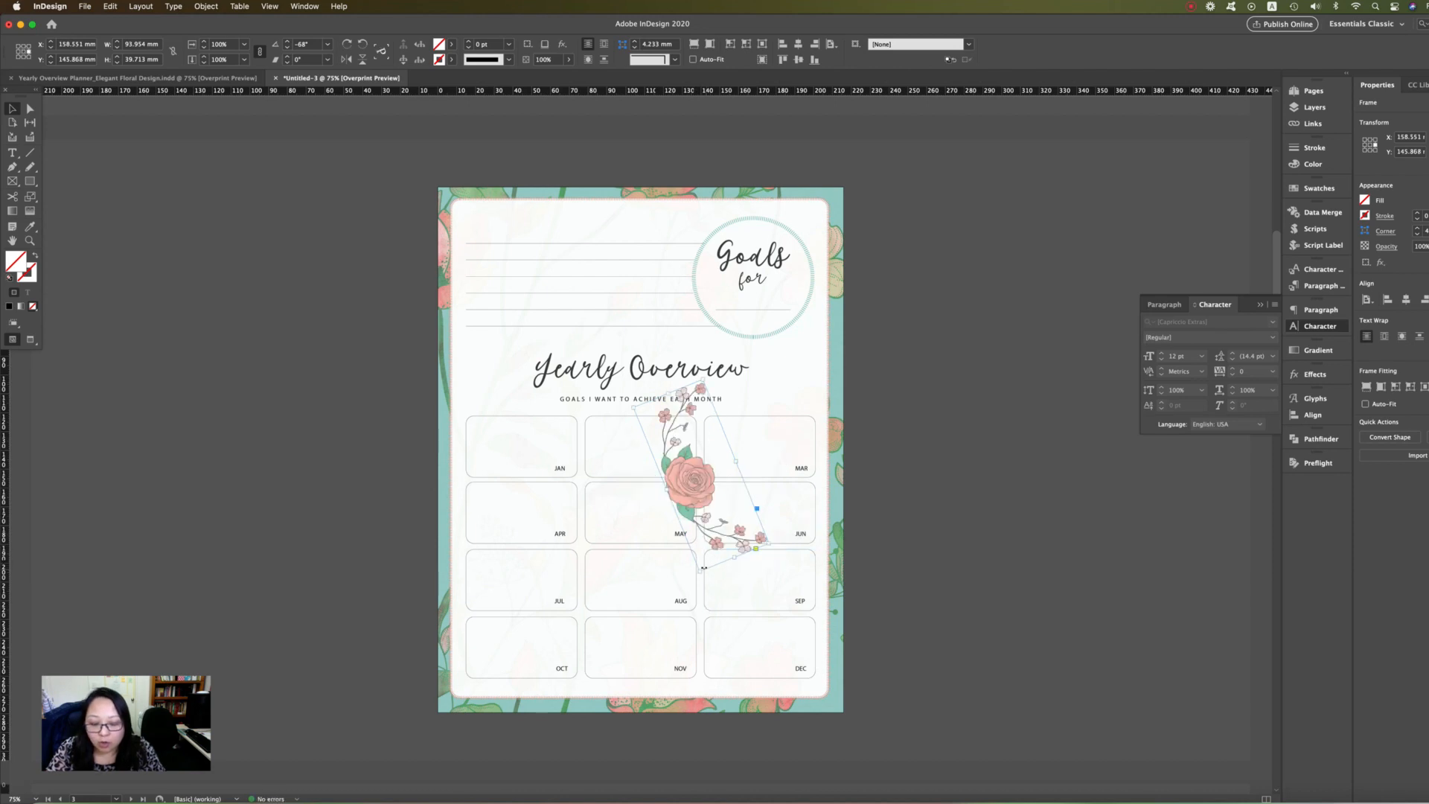
{"action": "left_click_drag", "start_coordinate": [698, 570], "coordinate": [680, 610]}
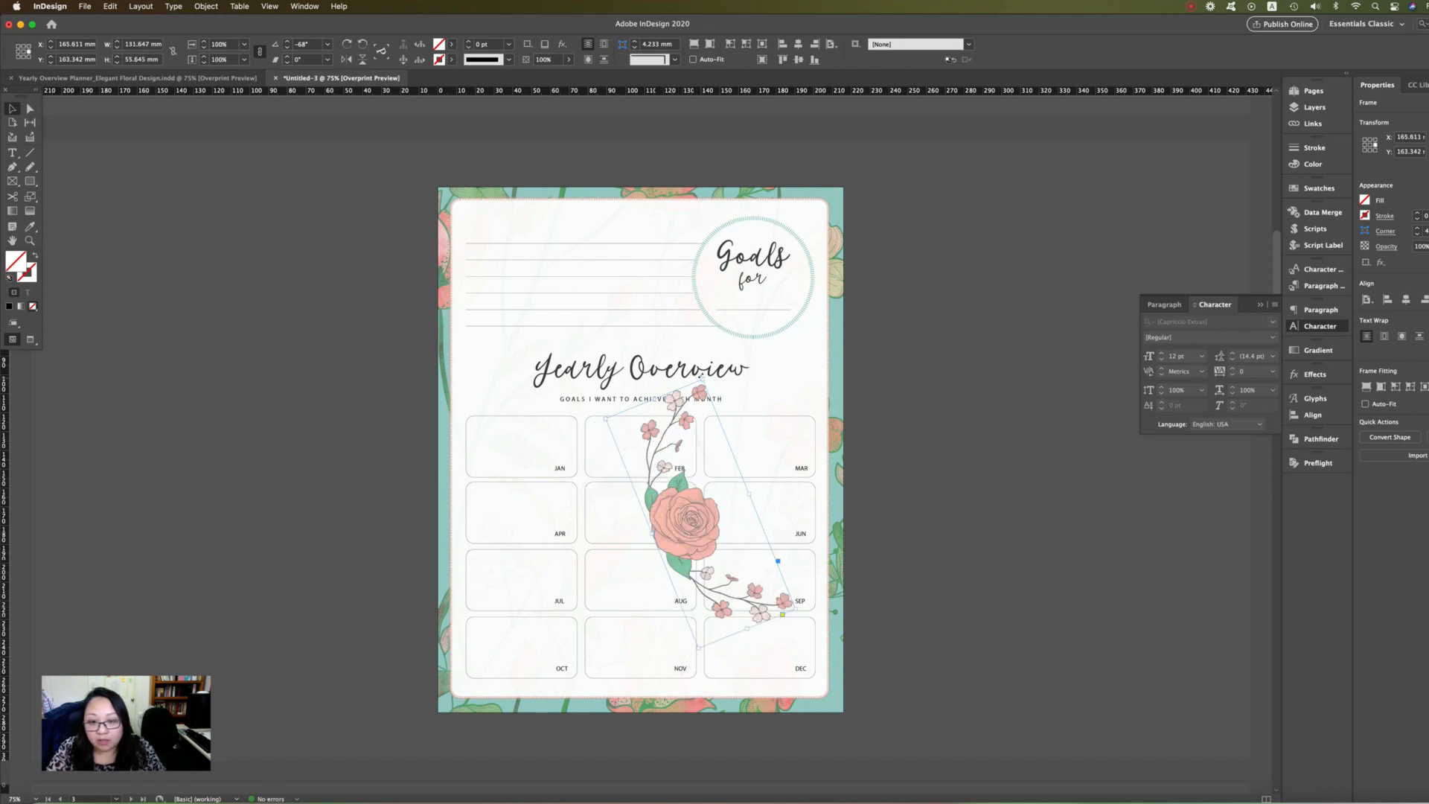
{"action": "left_click_drag", "start_coordinate": [701, 377], "coordinate": [678, 447]}
Step: Fit the rose artwork over the page's lower-left corner, scaled to about 90 by 38 mm and rotated to -56°
{"action": "mouse_move", "coordinate": [678, 560]}
{"action": "left_mouse_down"}
{"action": "mouse_move", "coordinate": [561, 648]}
{"action": "mouse_move", "coordinate": [466, 686]}
{"action": "left_mouse_up"}
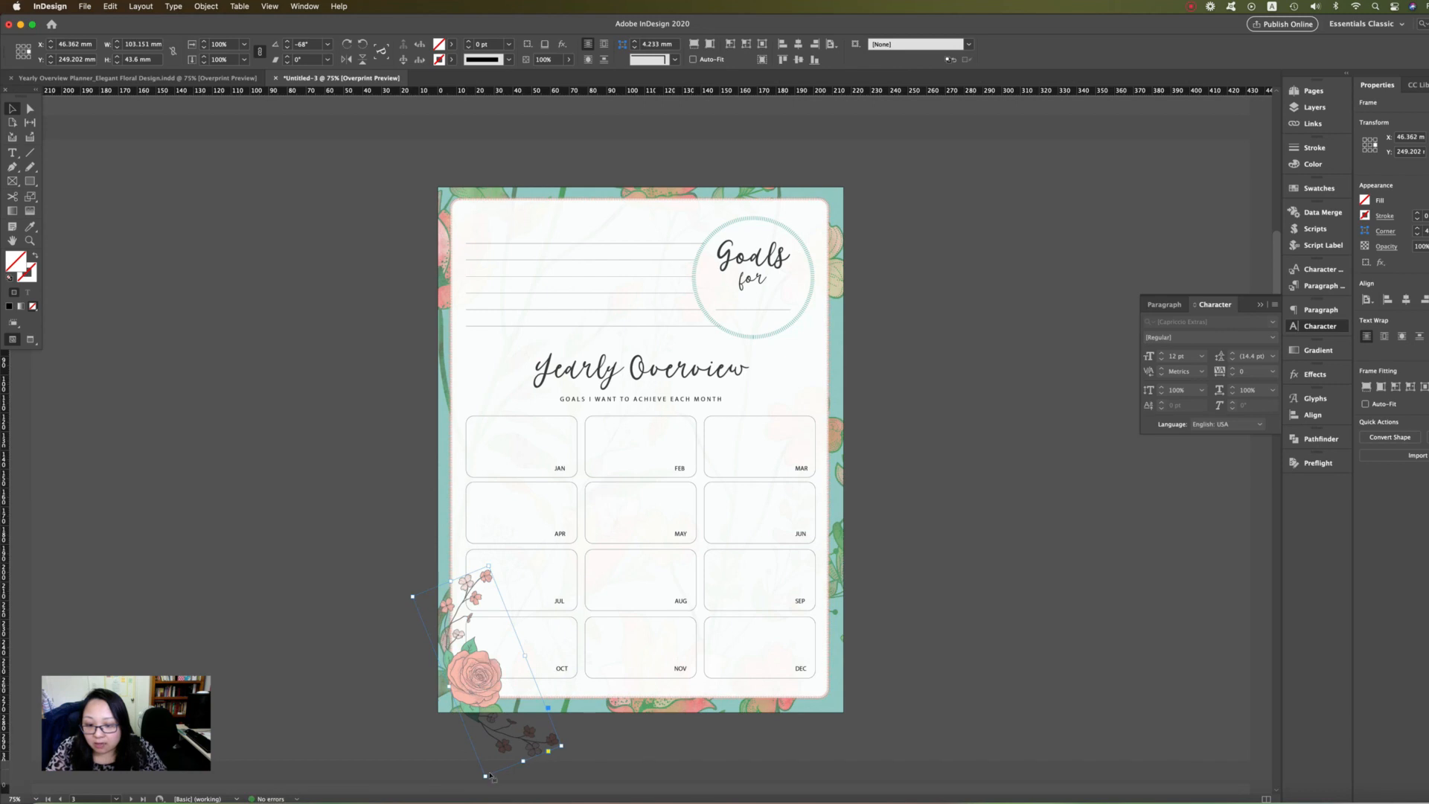
{"action": "left_click_drag", "start_coordinate": [485, 775], "coordinate": [488, 747]}
{"action": "left_click_drag", "start_coordinate": [473, 677], "coordinate": [463, 700]}
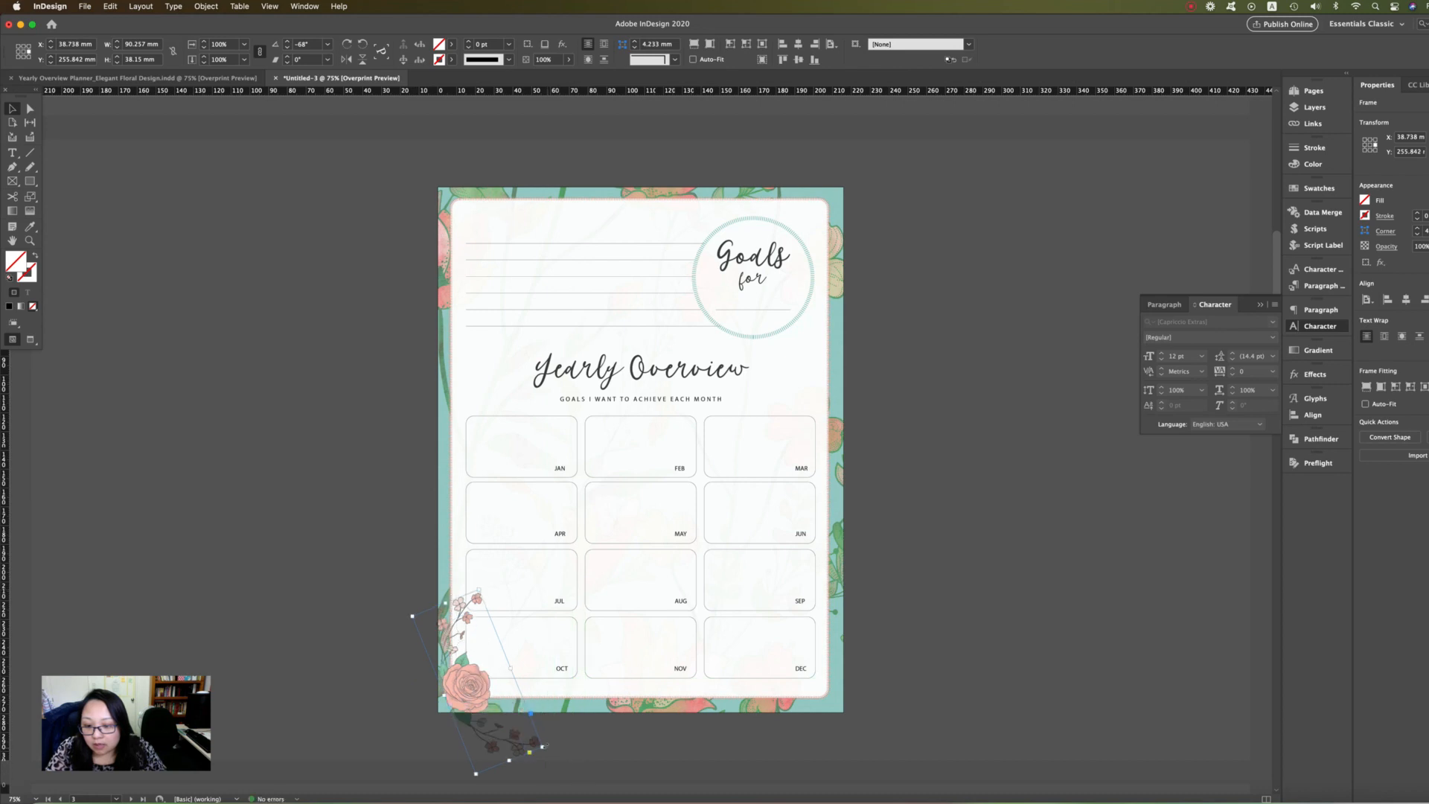
{"action": "left_click_drag", "start_coordinate": [547, 745], "coordinate": [567, 728]}
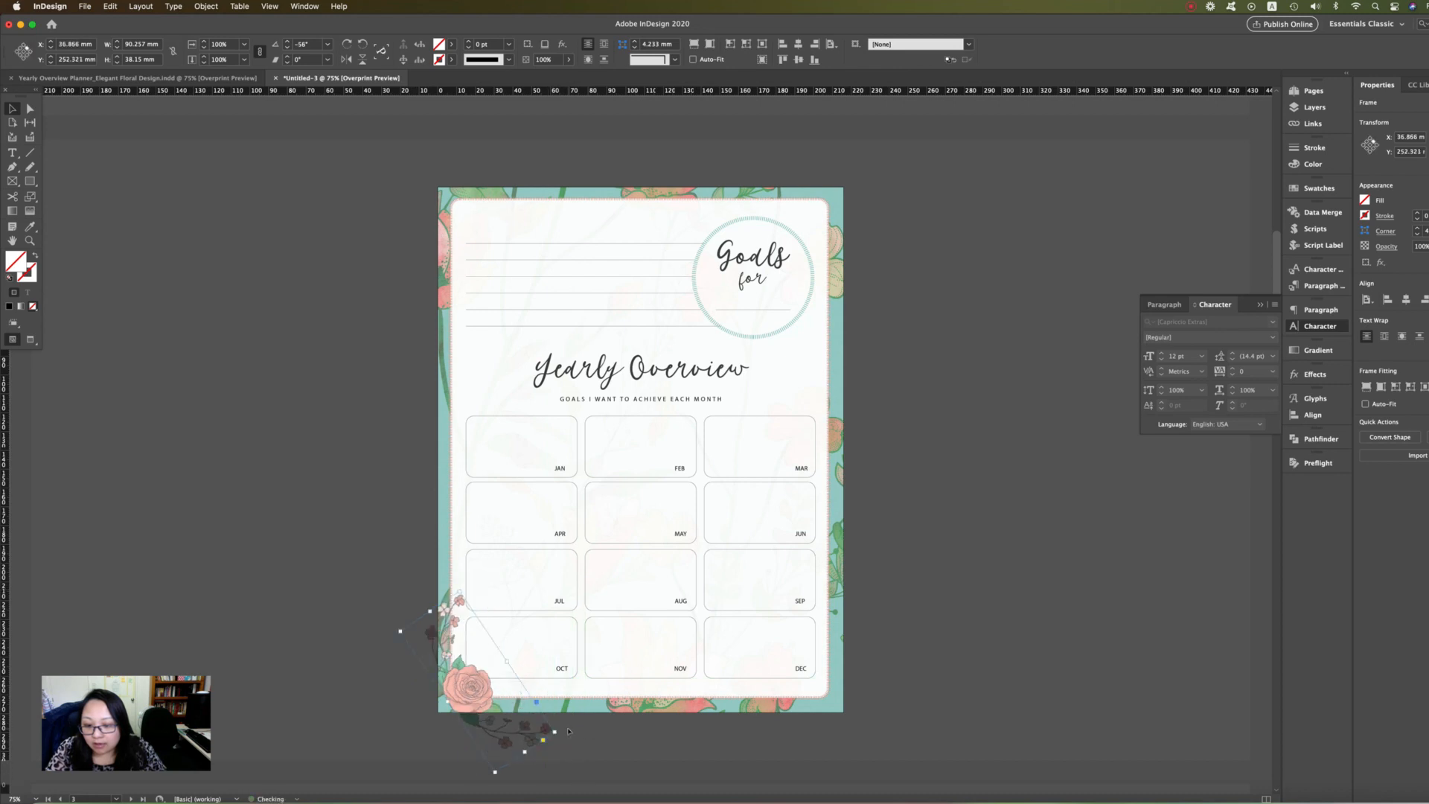
{"action": "left_click_drag", "start_coordinate": [468, 700], "coordinate": [468, 689]}
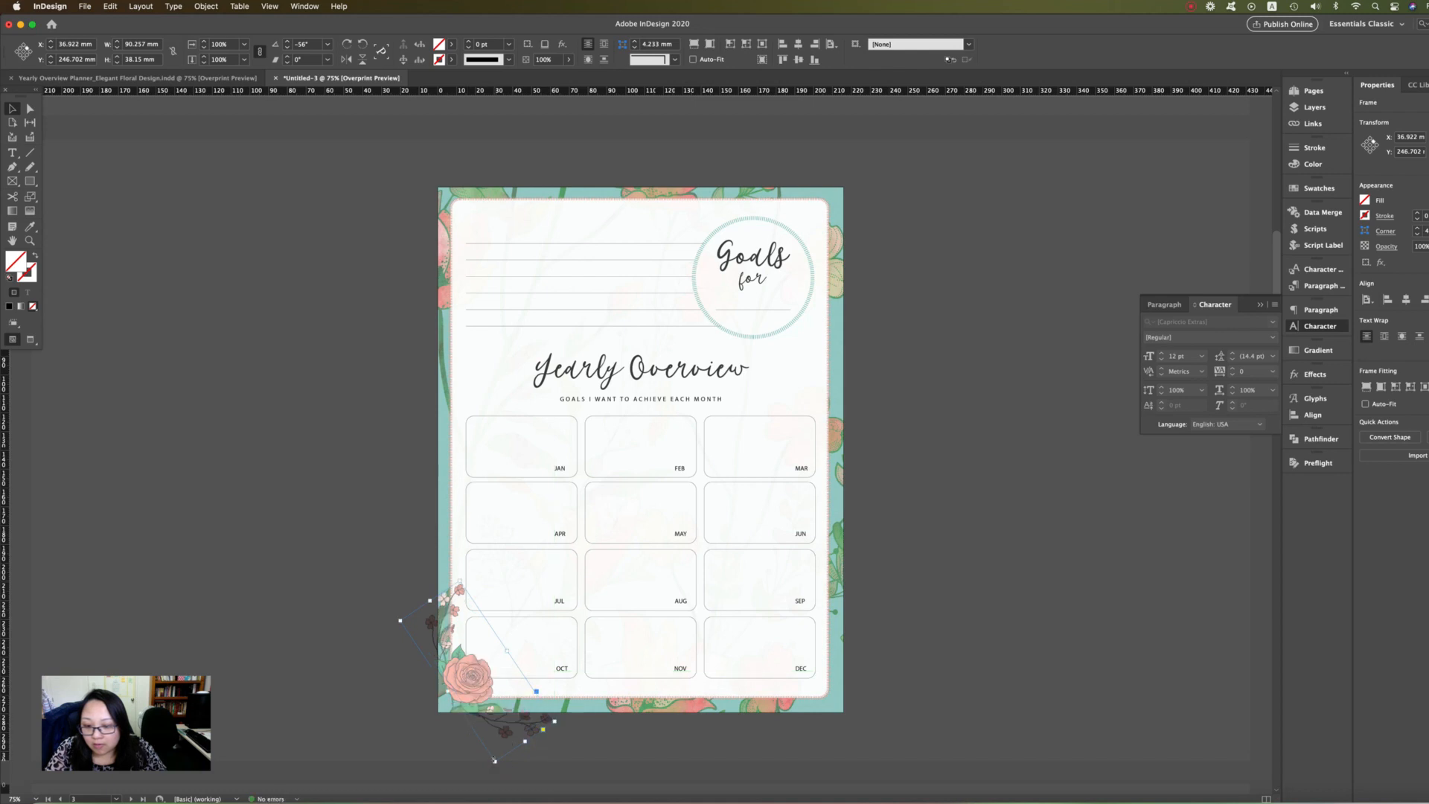
Step: Scale the rose artwork down to about 87 by 37 mm, nudge it down at the page's lower-left corner, and deselect it
{"action": "left_click_drag", "start_coordinate": [494, 760], "coordinate": [494, 754]}
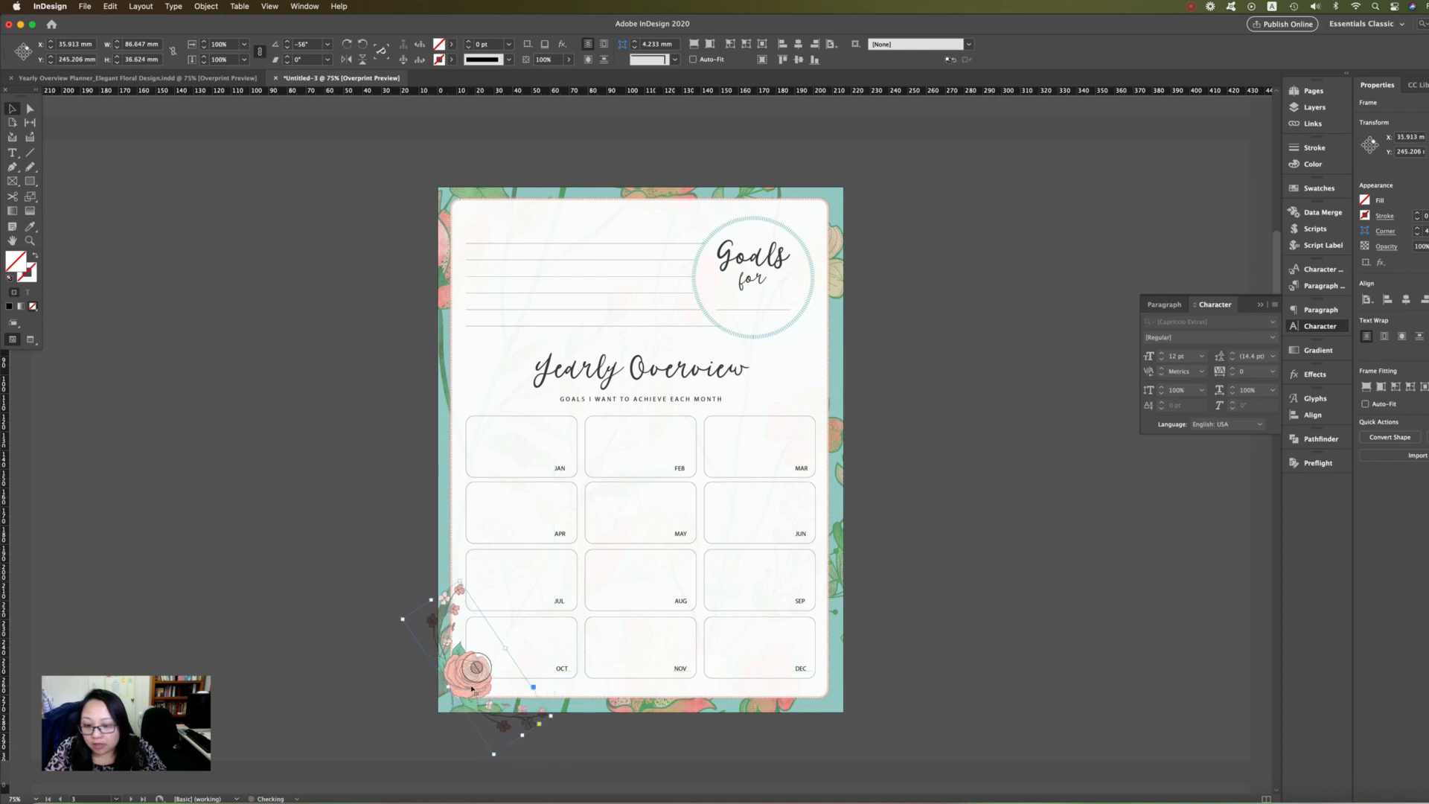
{"action": "left_click_drag", "start_coordinate": [470, 693], "coordinate": [469, 696]}
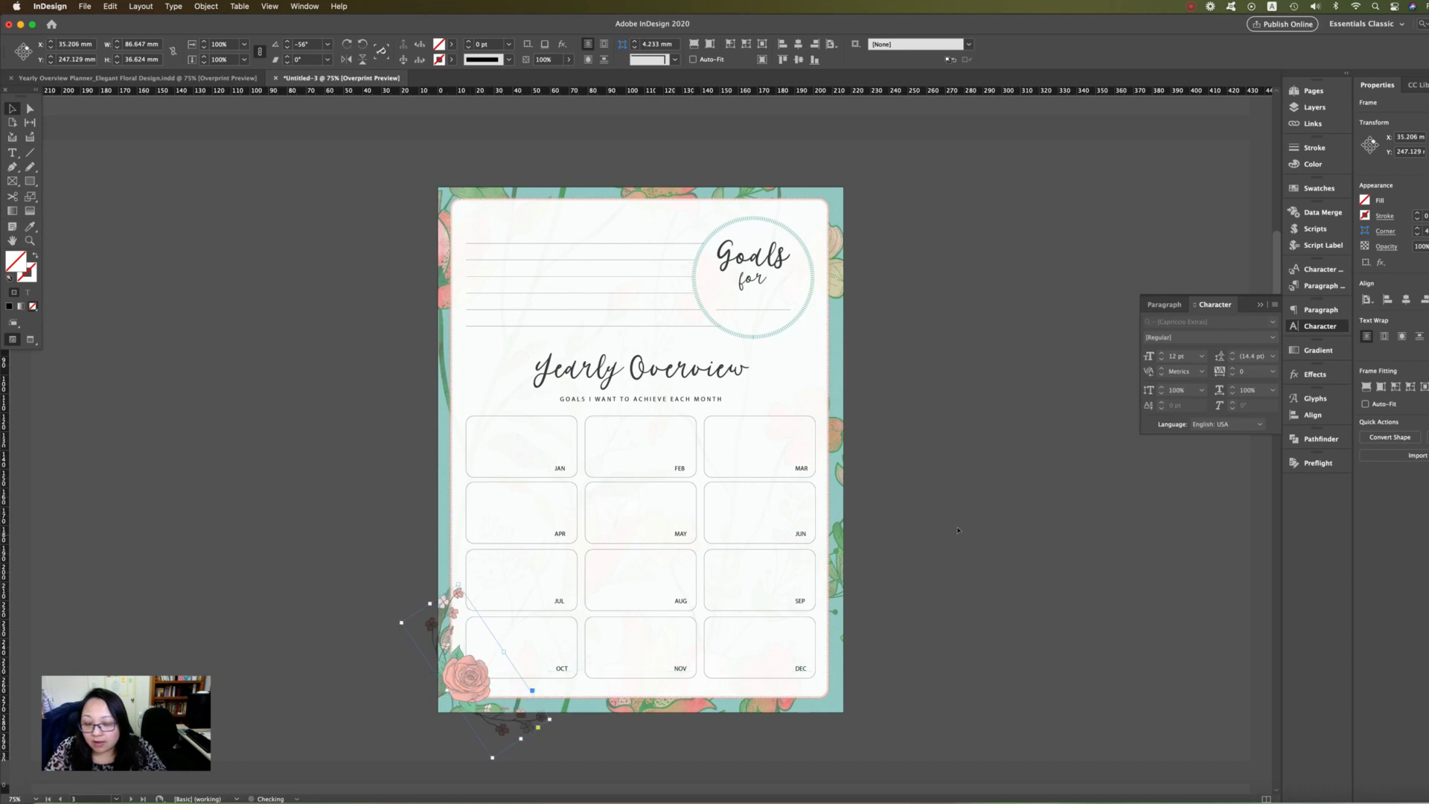
{"action": "left_click", "coordinate": [987, 515]}
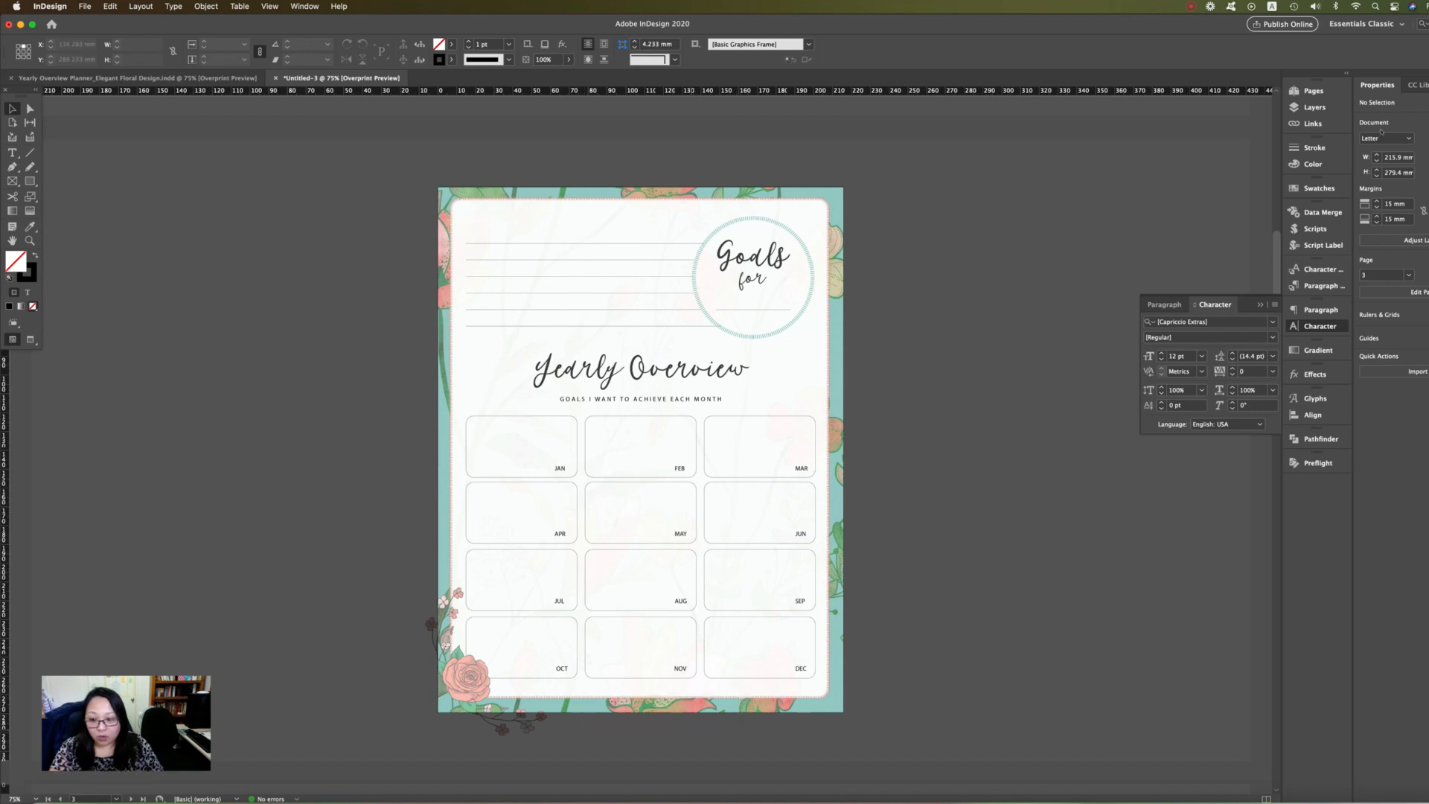
Step: Examine the website footer on the A-Master spread and return to page 3
{"action": "left_click", "coordinate": [1310, 90]}
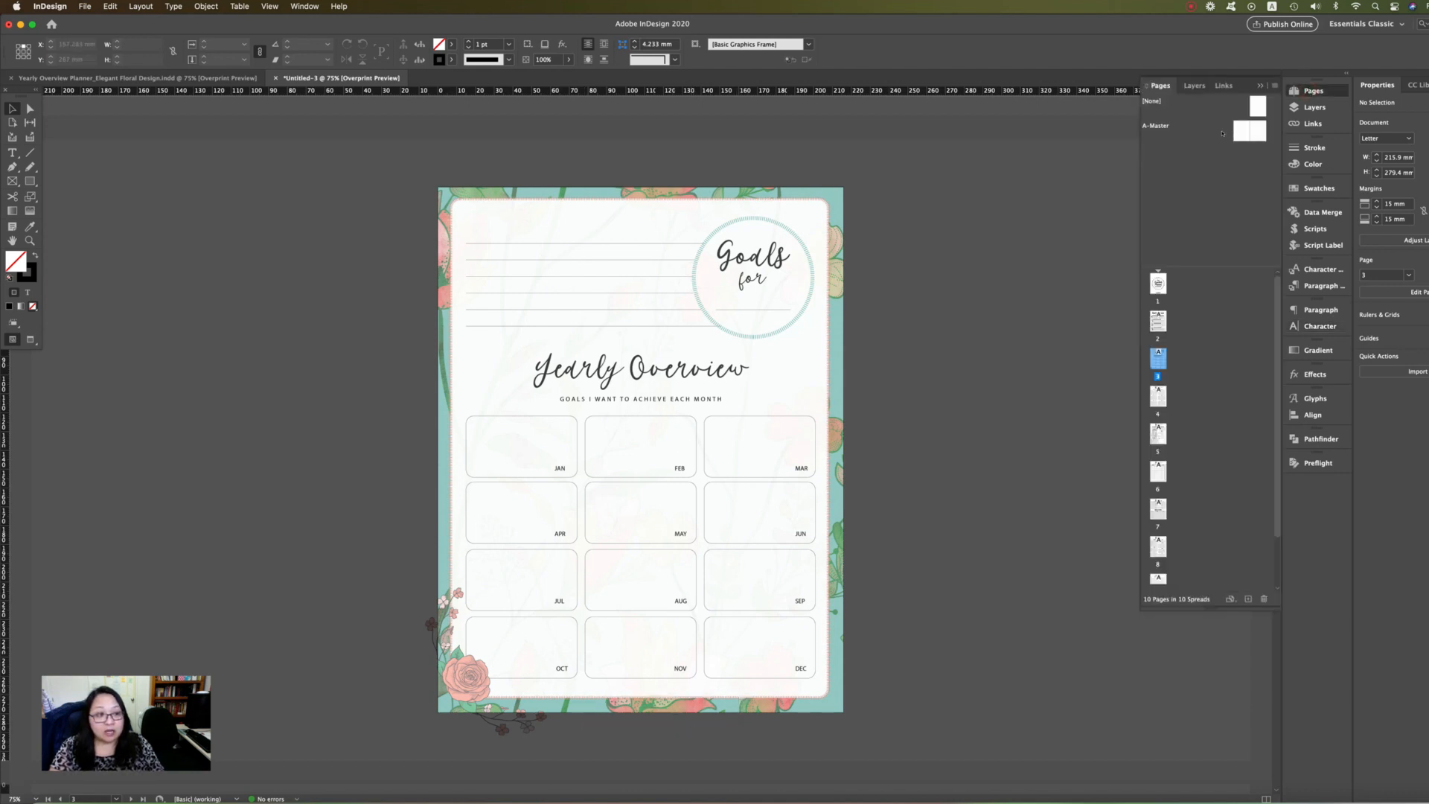
{"action": "double_click", "coordinate": [1243, 131]}
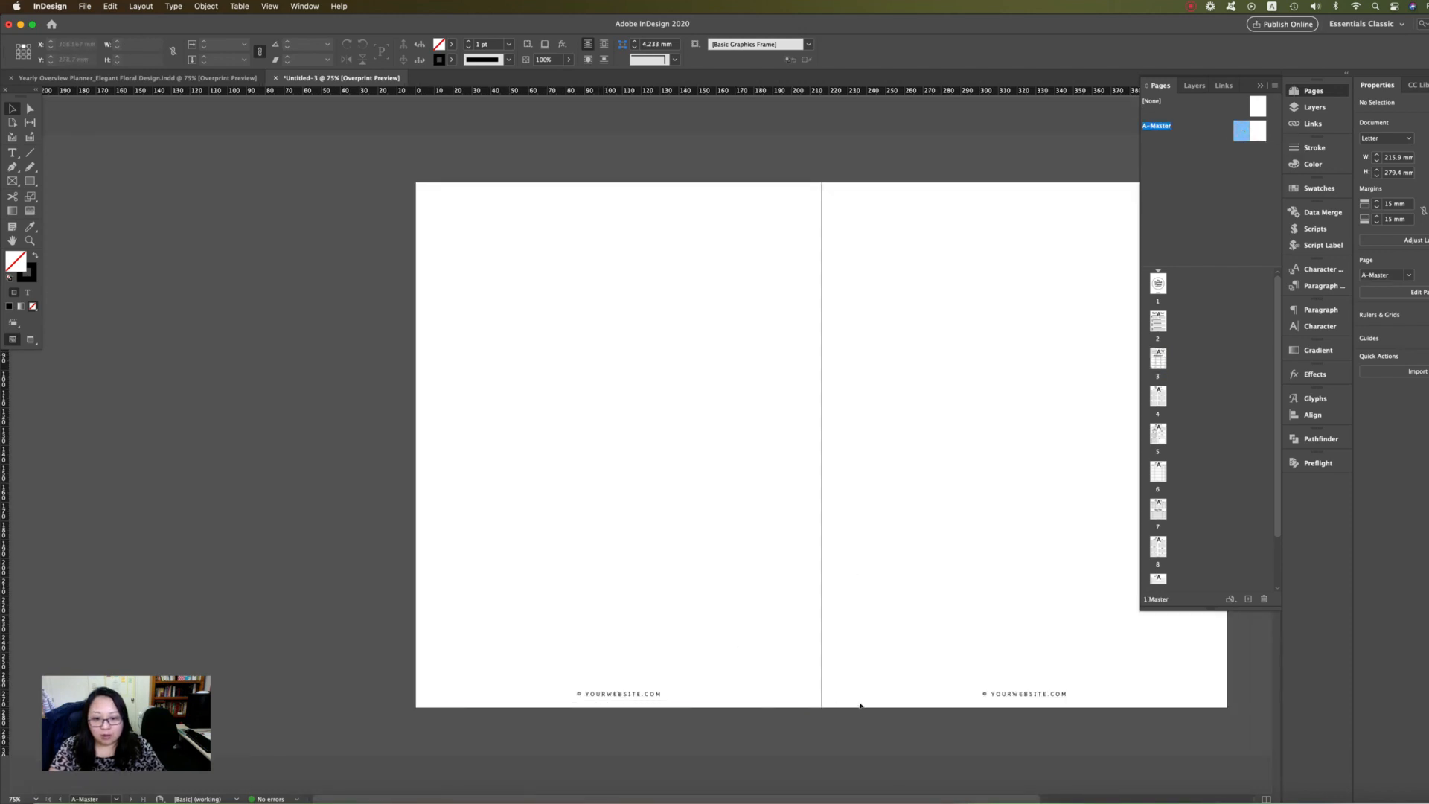
{"action": "left_click", "coordinate": [1157, 360], "text": "alt"}
{"action": "double_click", "coordinate": [1157, 359]}
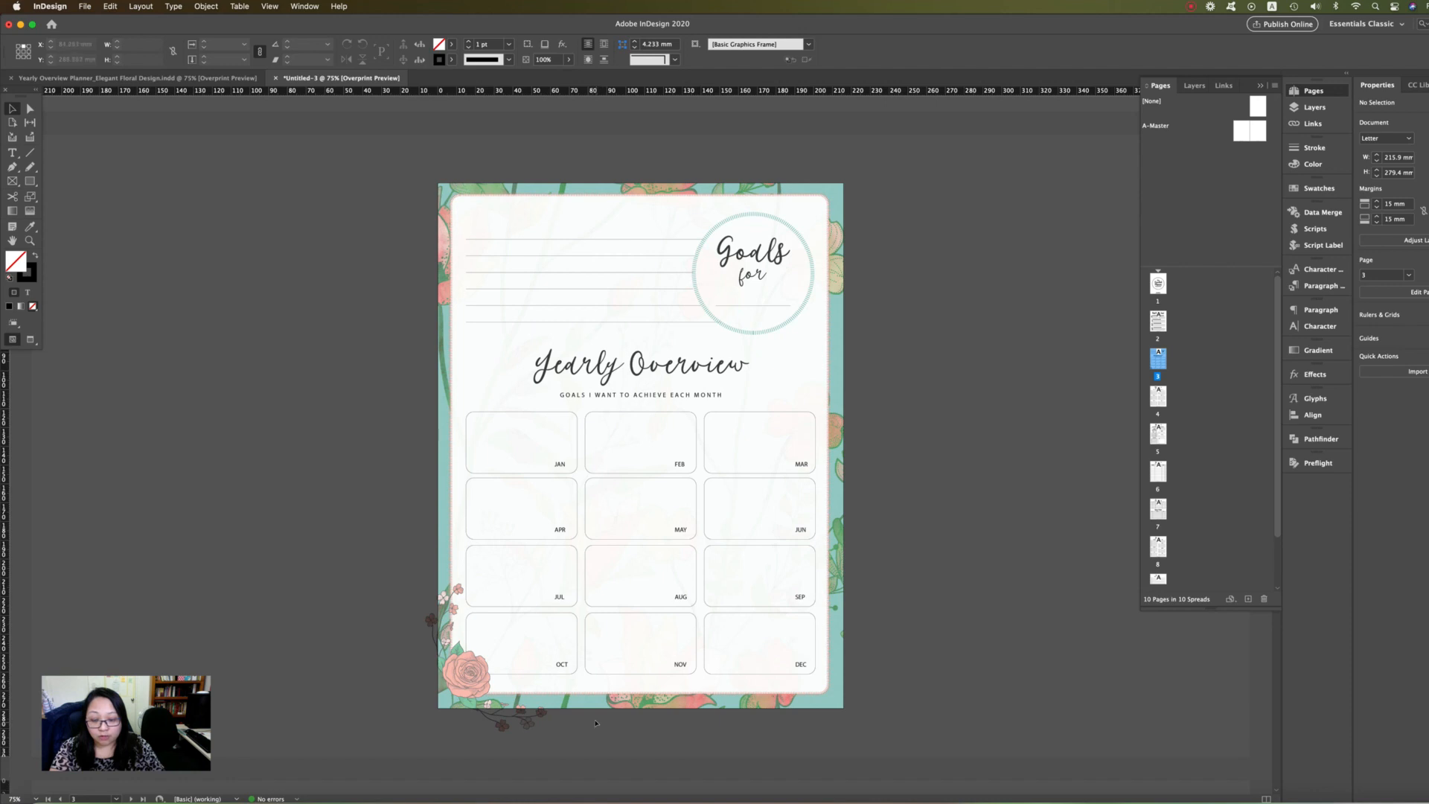
Step: Override the master footer text frame on page 3 and bring it to the front of the page artwork
{"action": "left_click_drag", "start_coordinate": [606, 724], "coordinate": [744, 685]}
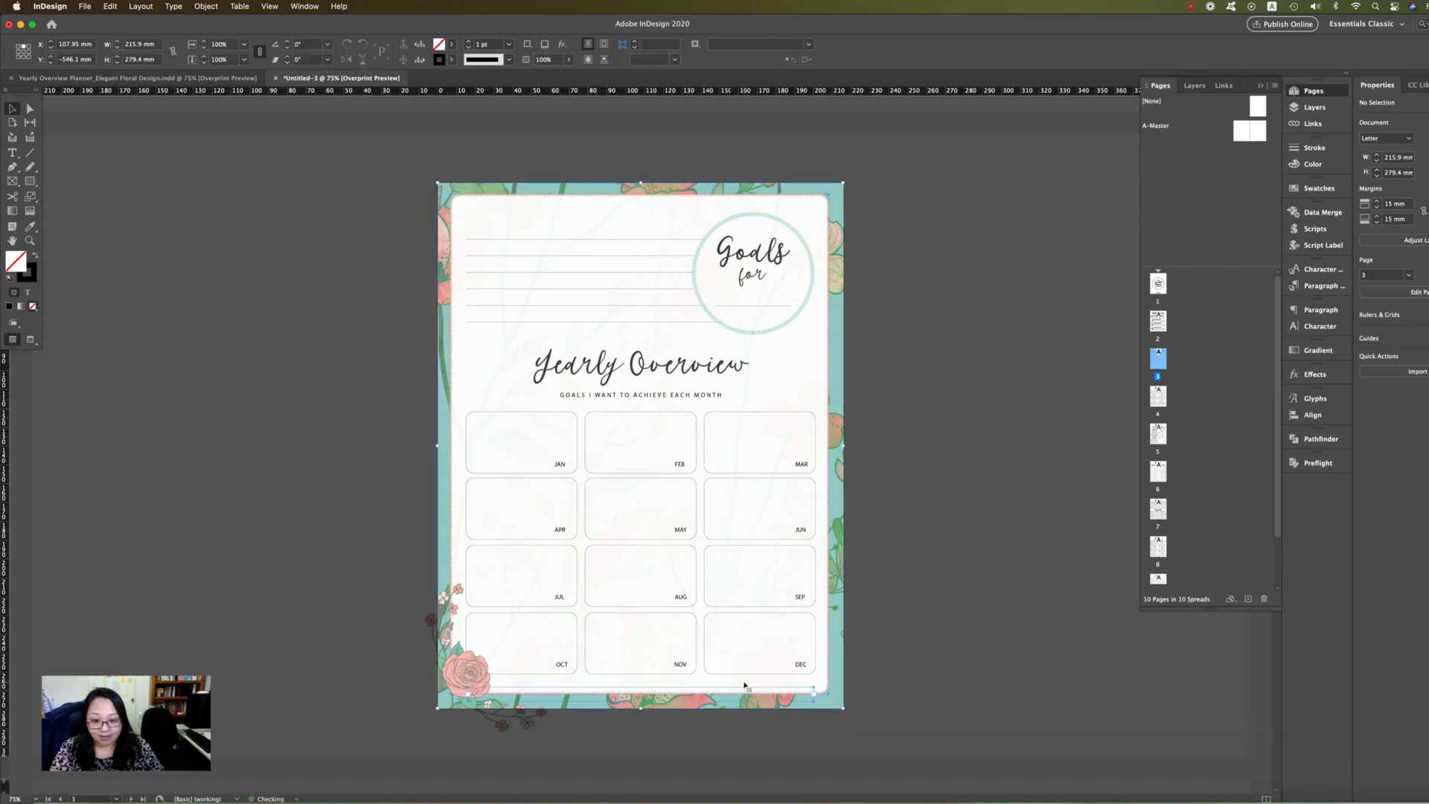
{"action": "scroll", "coordinate": [744, 684], "scroll_direction": "up", "scroll_amount": 1}
{"action": "scroll", "coordinate": [883, 711], "scroll_direction": "down", "scroll_amount": 4}
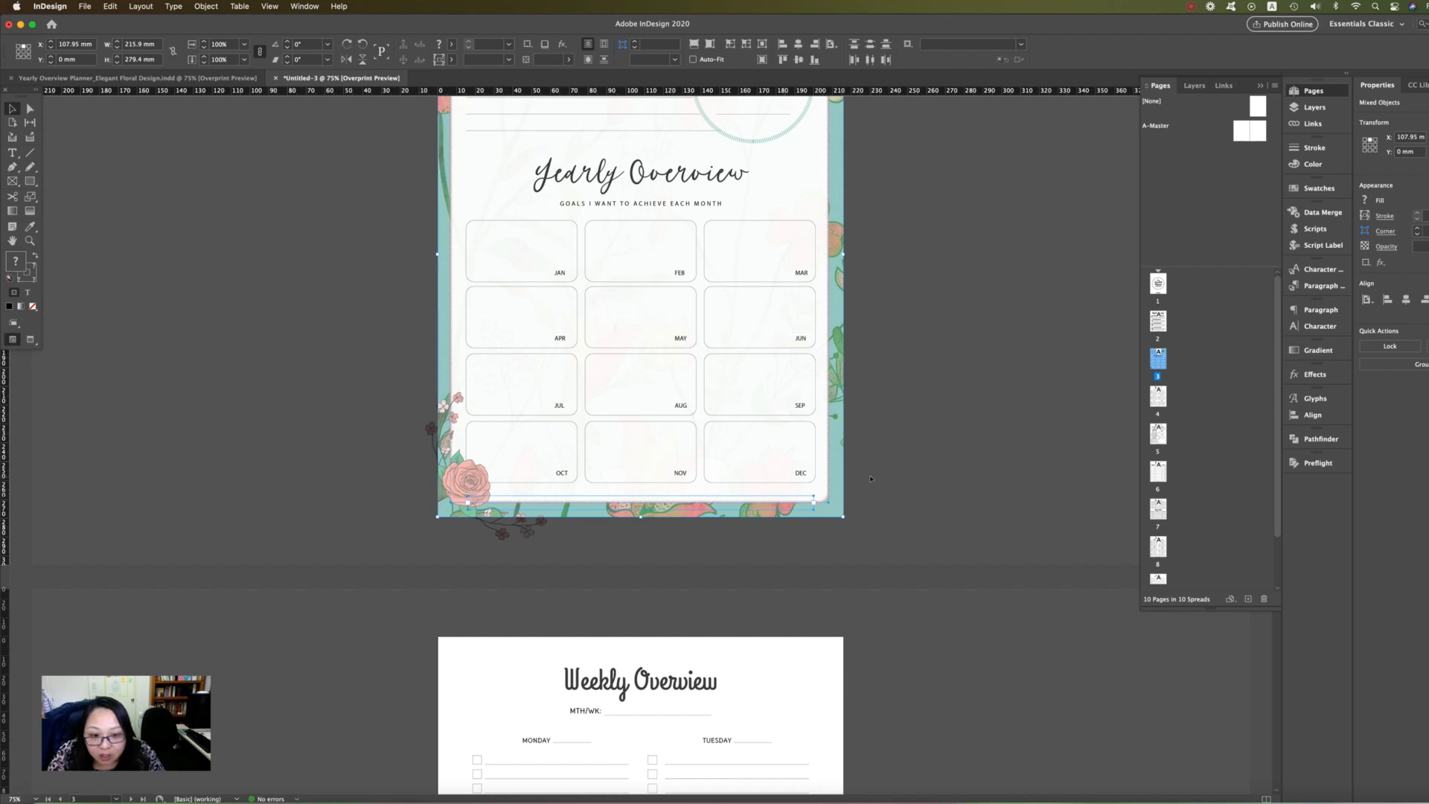
{"action": "left_click_drag", "start_coordinate": [868, 472], "coordinate": [823, 480]}
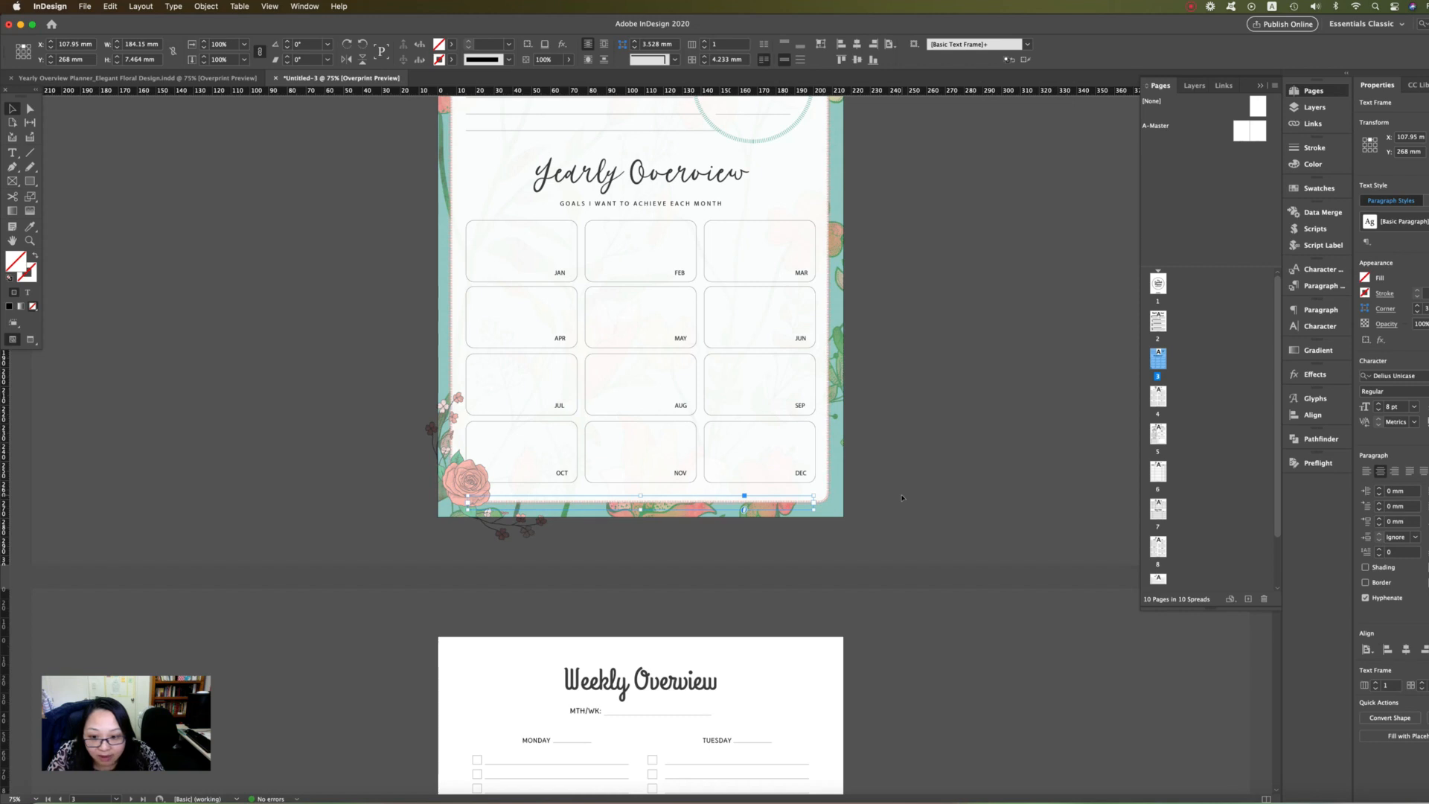
{"action": "right_click", "coordinate": [700, 507]}
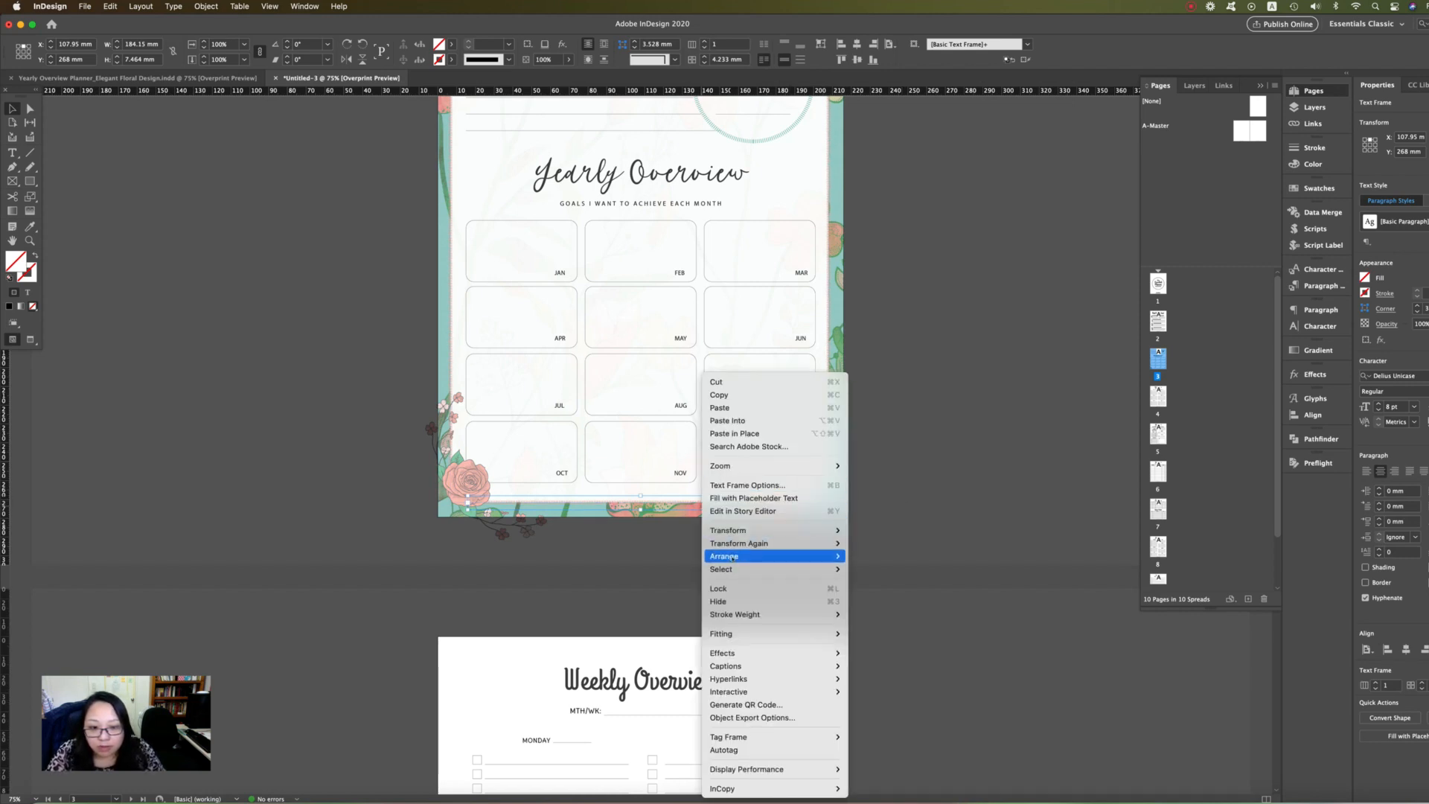
{"action": "mouse_move", "coordinate": [737, 544]}
{"action": "mouse_move", "coordinate": [733, 569]}
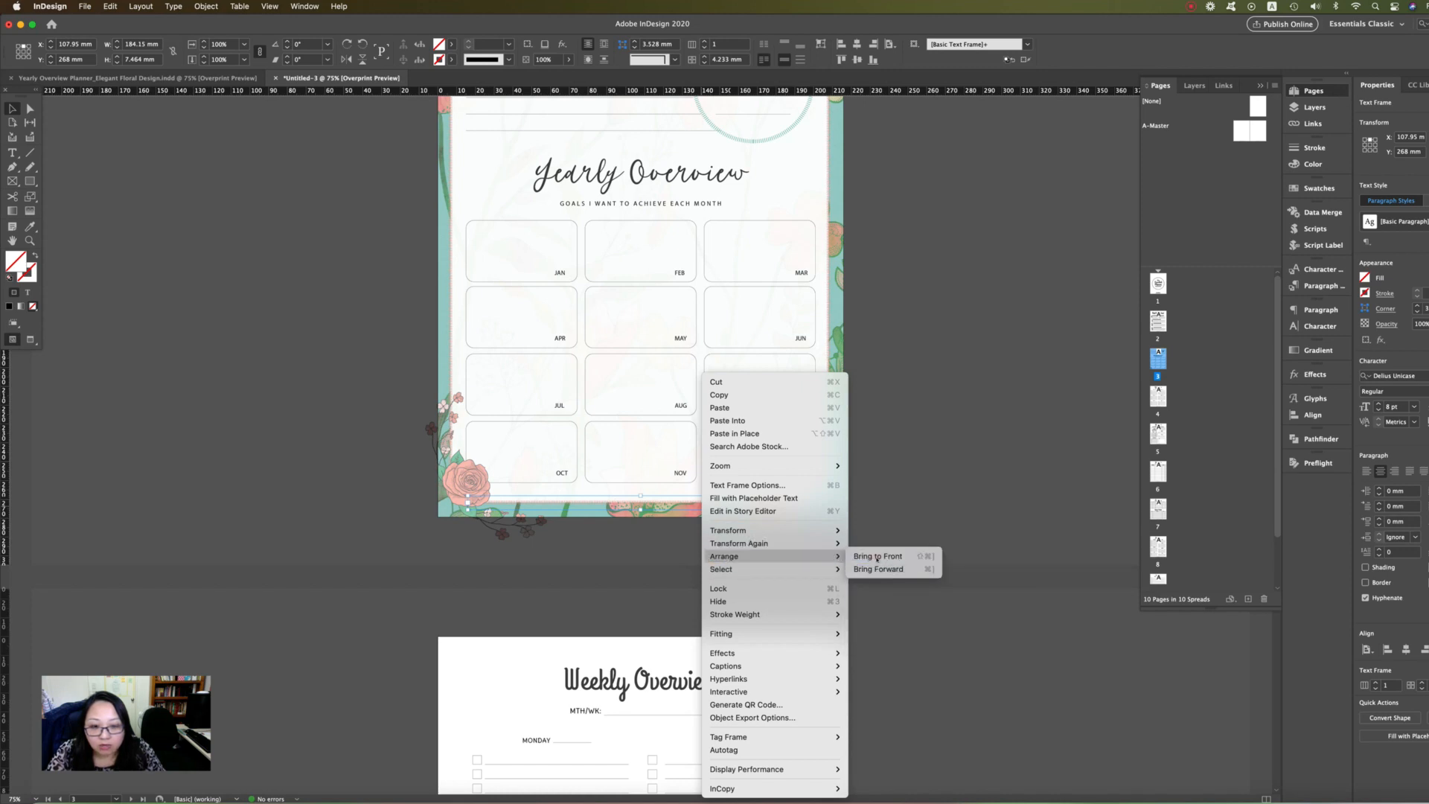
{"action": "left_click", "coordinate": [878, 555]}
{"action": "left_click", "coordinate": [910, 446]}
Step: Replace the placeholder website name after the copyright sign in the footer with "janicedesigns.co"
{"action": "left_click", "coordinate": [614, 506]}
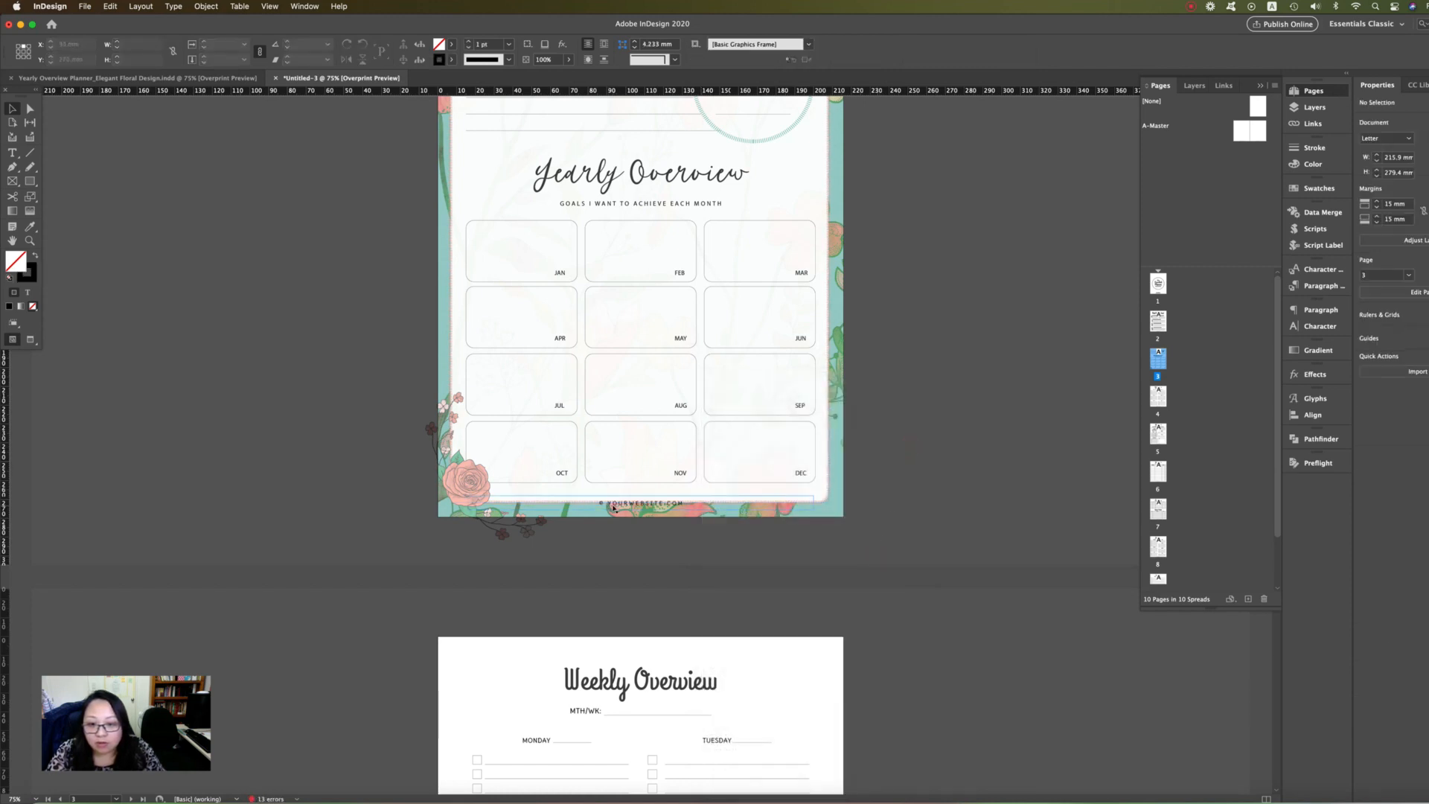
{"action": "double_click", "coordinate": [615, 505]}
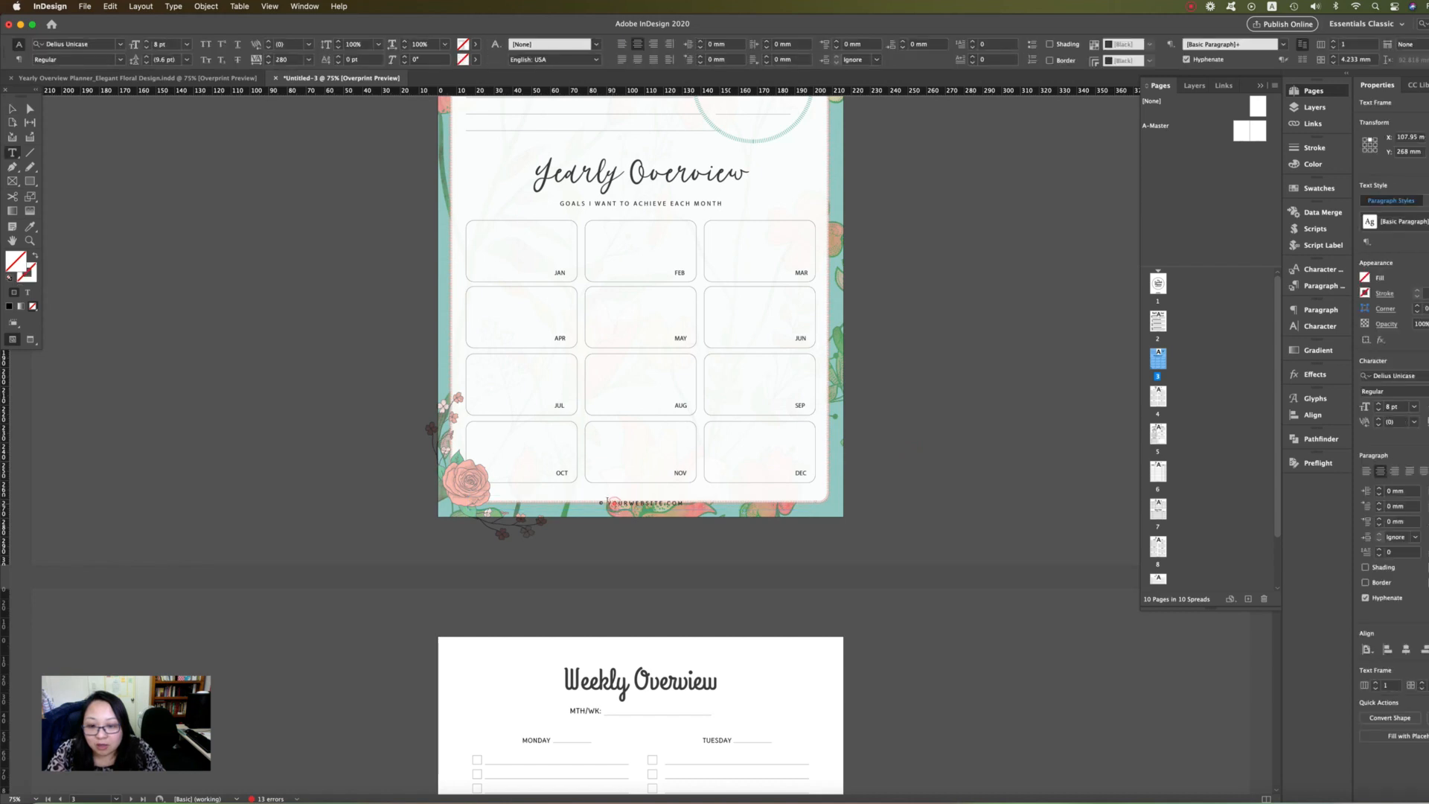
{"action": "left_click_drag", "start_coordinate": [607, 503], "coordinate": [683, 503]}
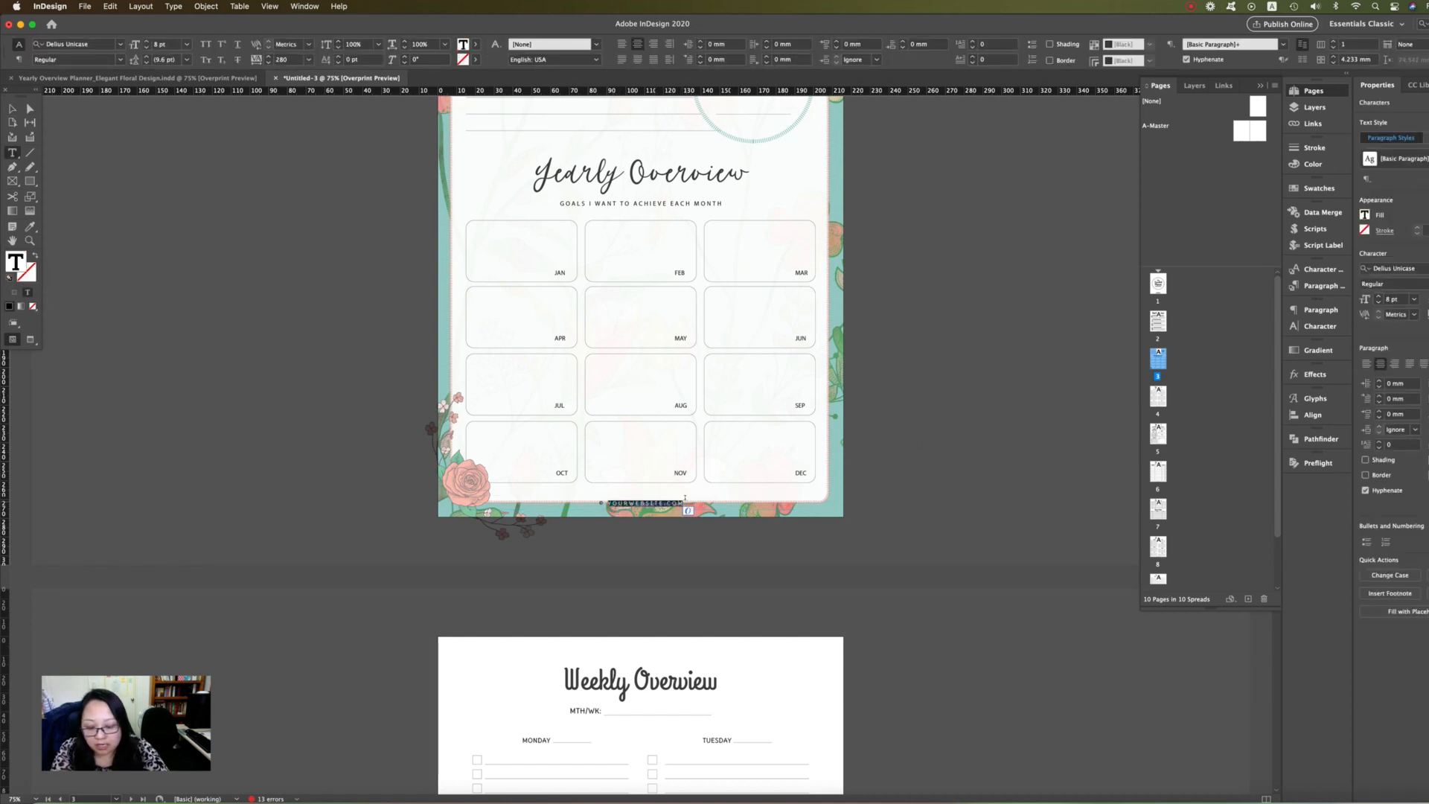
{"action": "type", "text": "janid"}
{"action": "type", "text": "edesigns.co"}
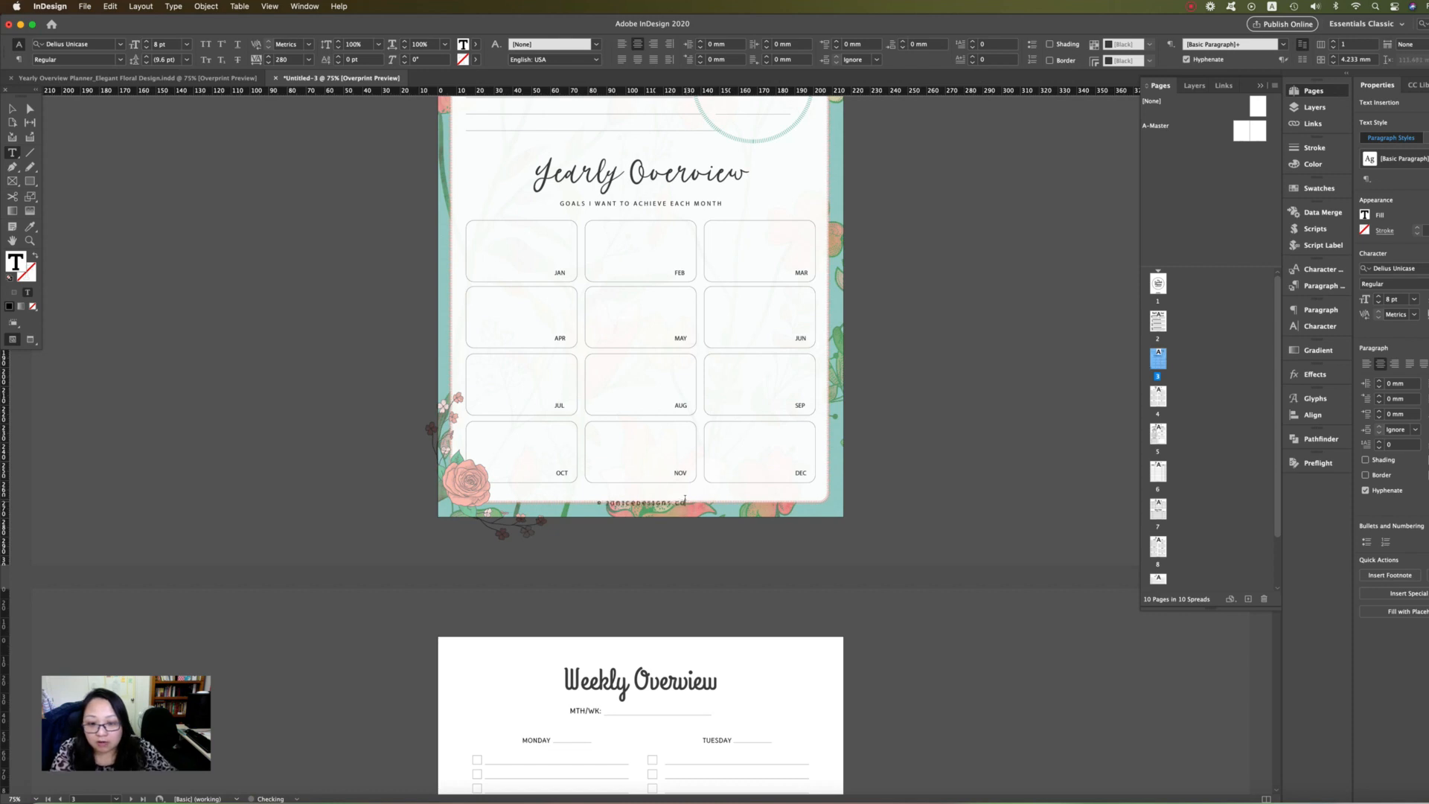
Step: Set the whole footer line in Poppins Light and convert it to uppercase
{"action": "triple_click", "coordinate": [690, 500]}
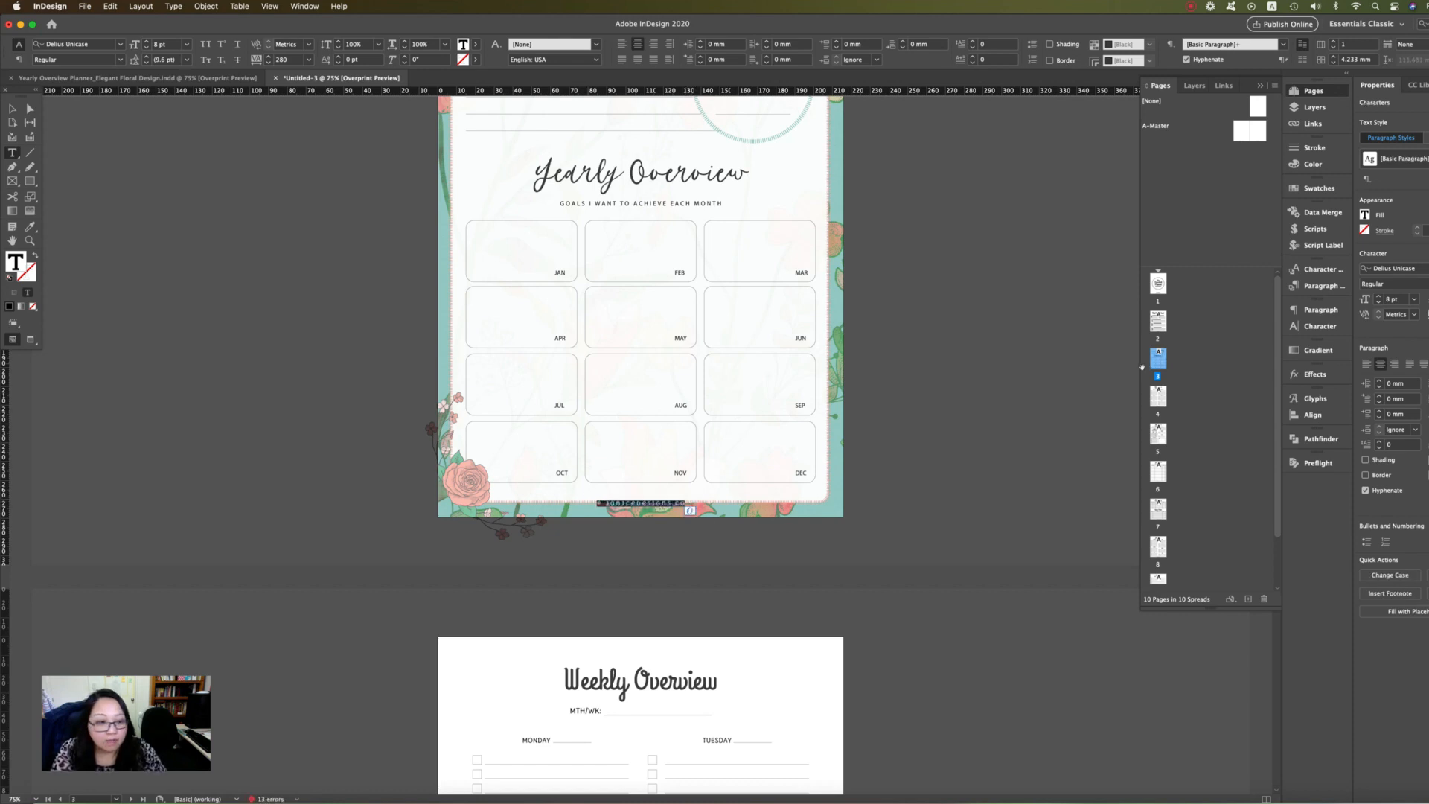
{"action": "left_click", "coordinate": [1308, 332]}
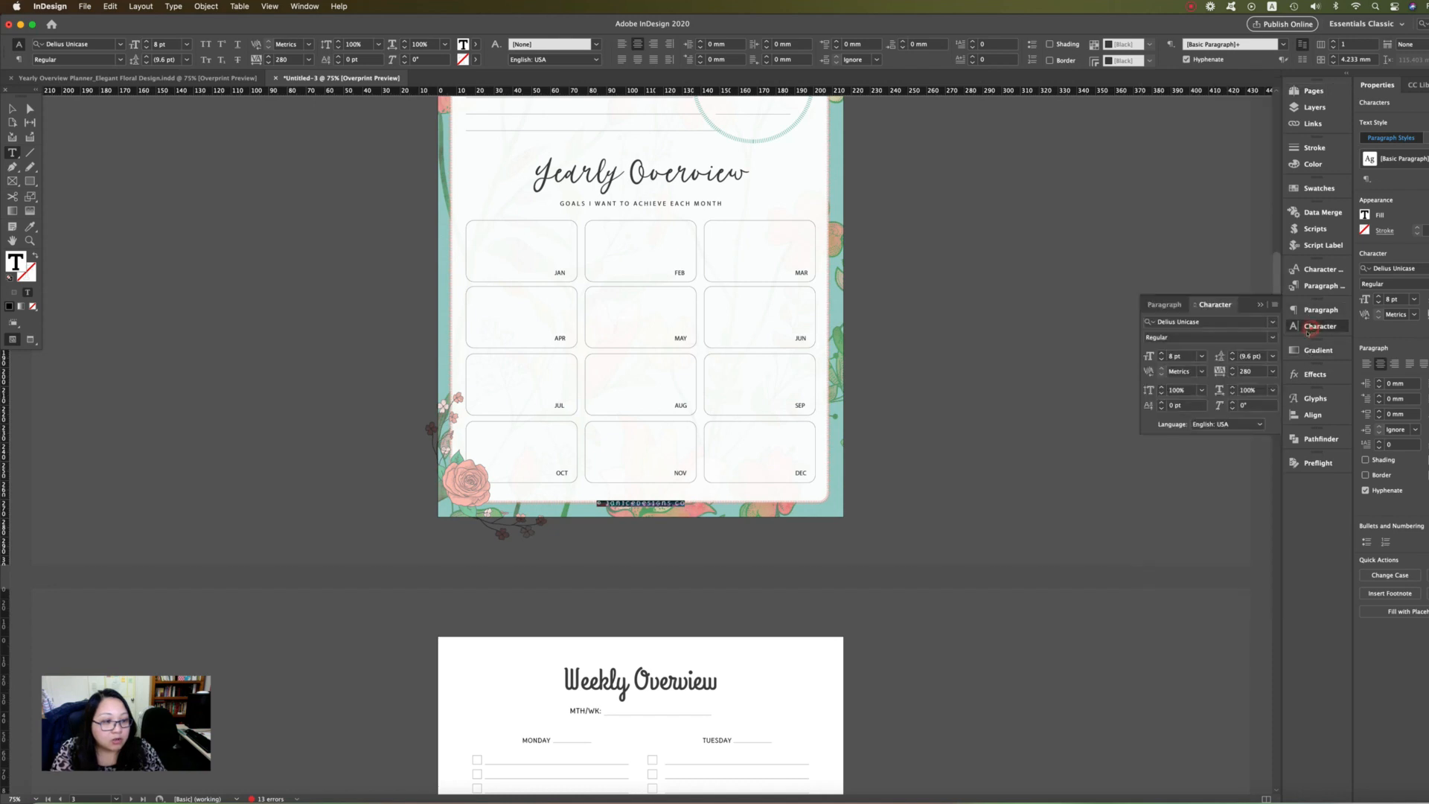
{"action": "left_click", "coordinate": [1211, 322]}
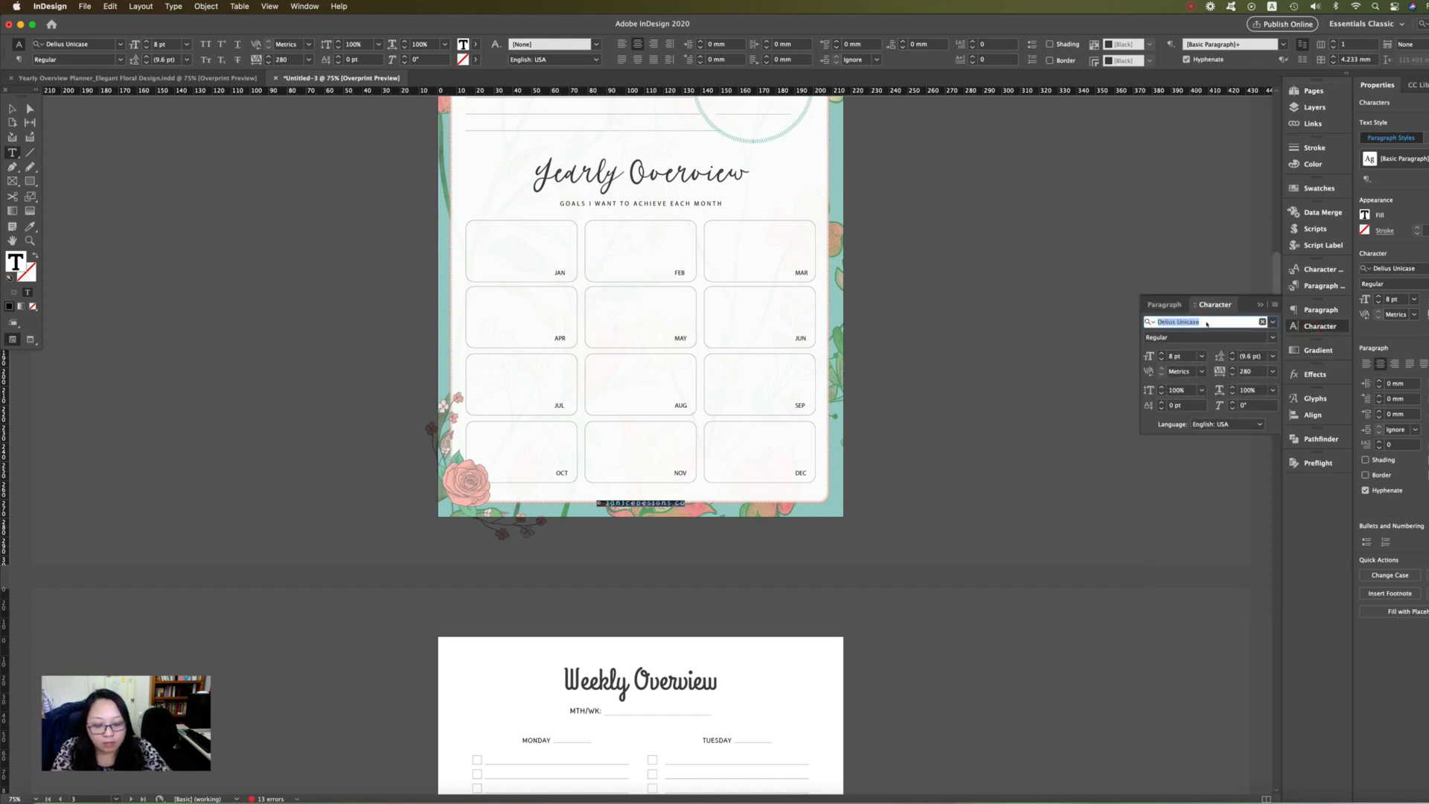
{"action": "type", "text": "Popp"}
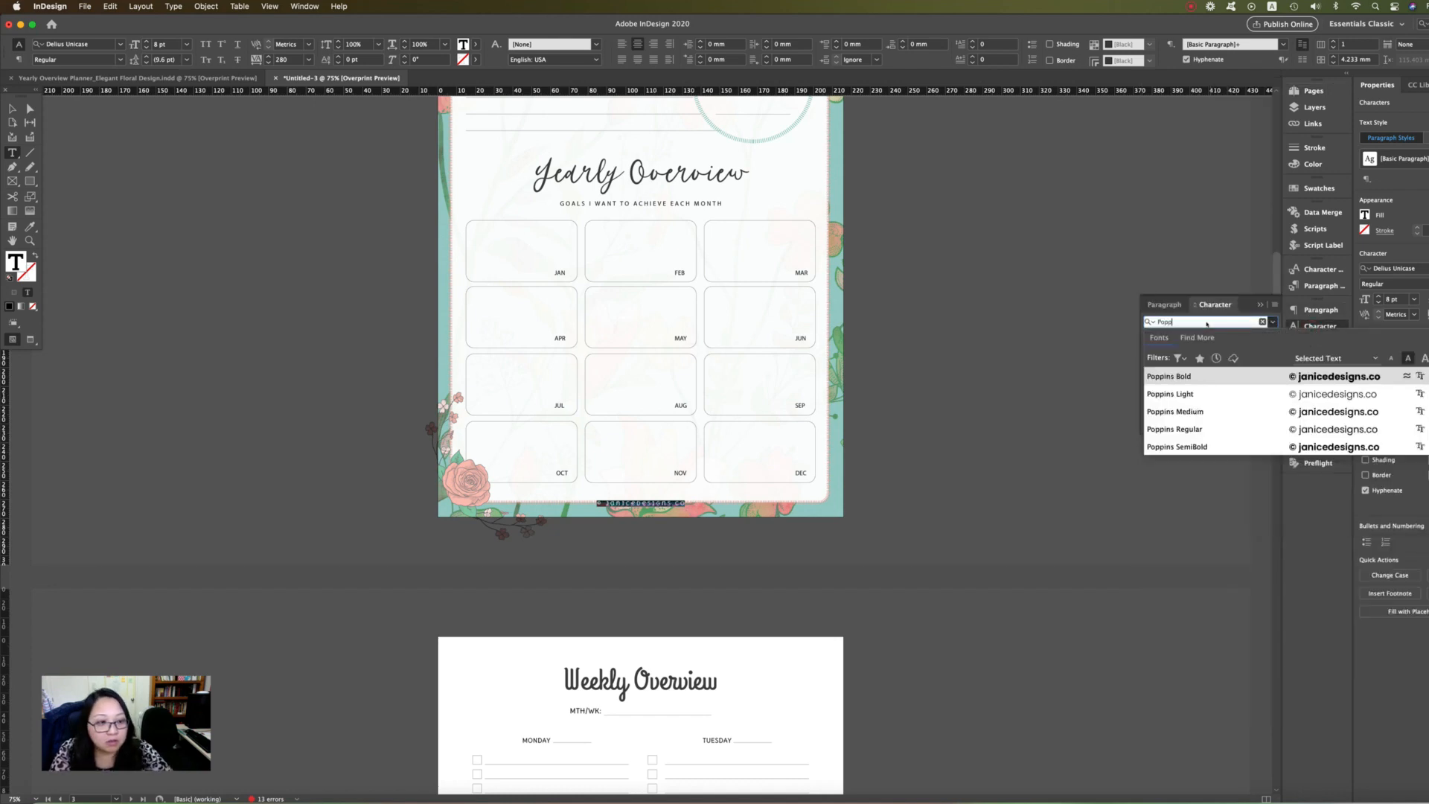
{"action": "left_click", "coordinate": [1184, 394]}
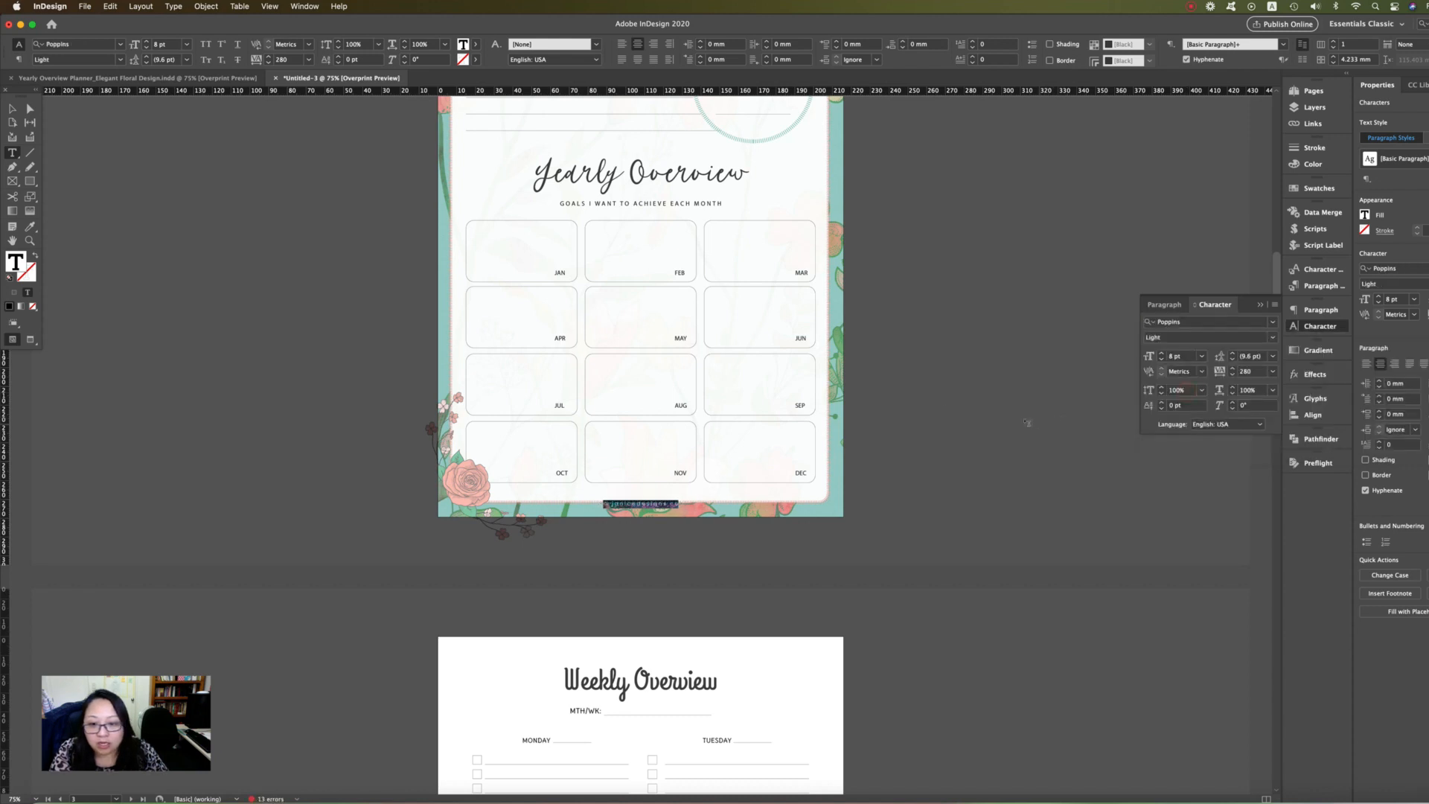
{"action": "left_click", "coordinate": [175, 7]}
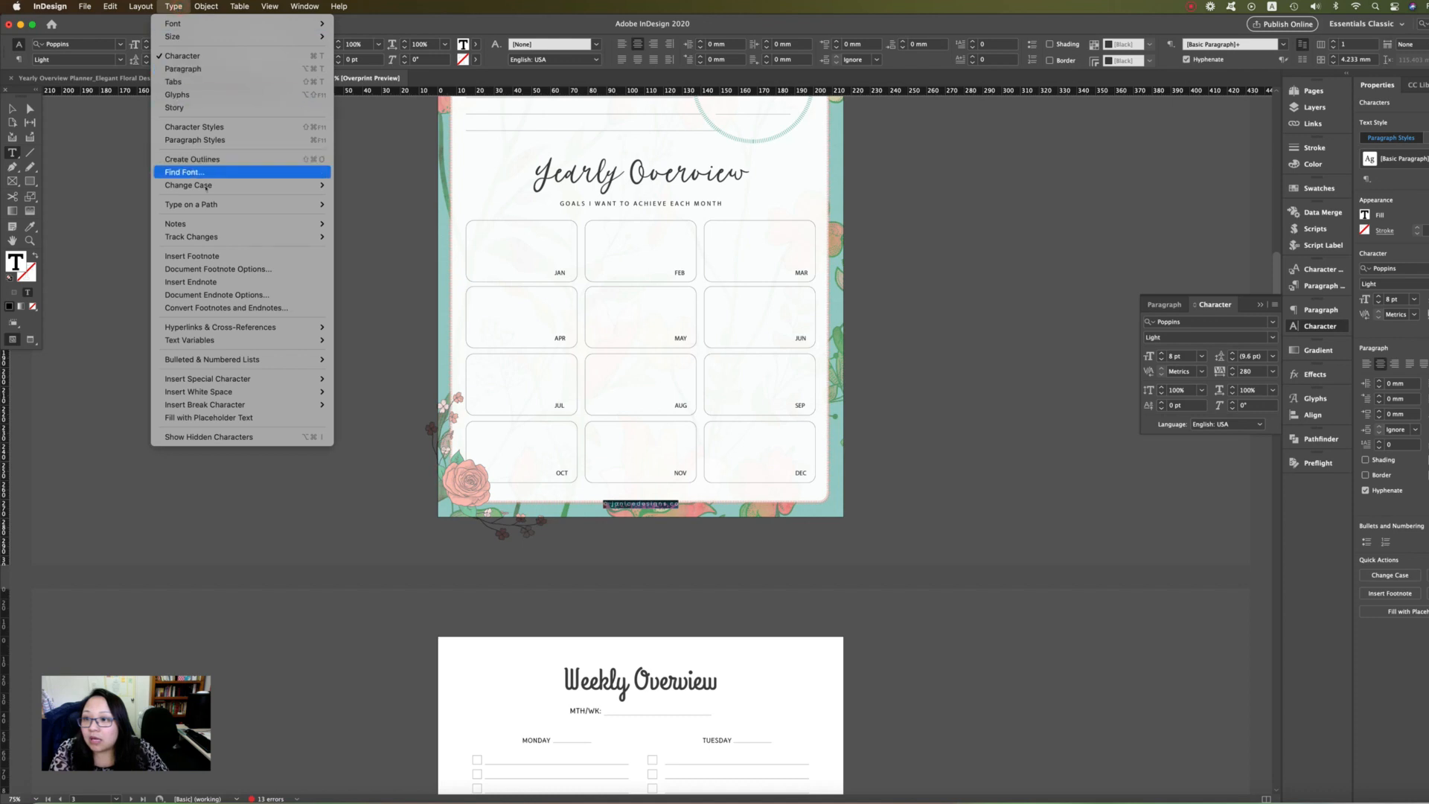
{"action": "left_click", "coordinate": [356, 186]}
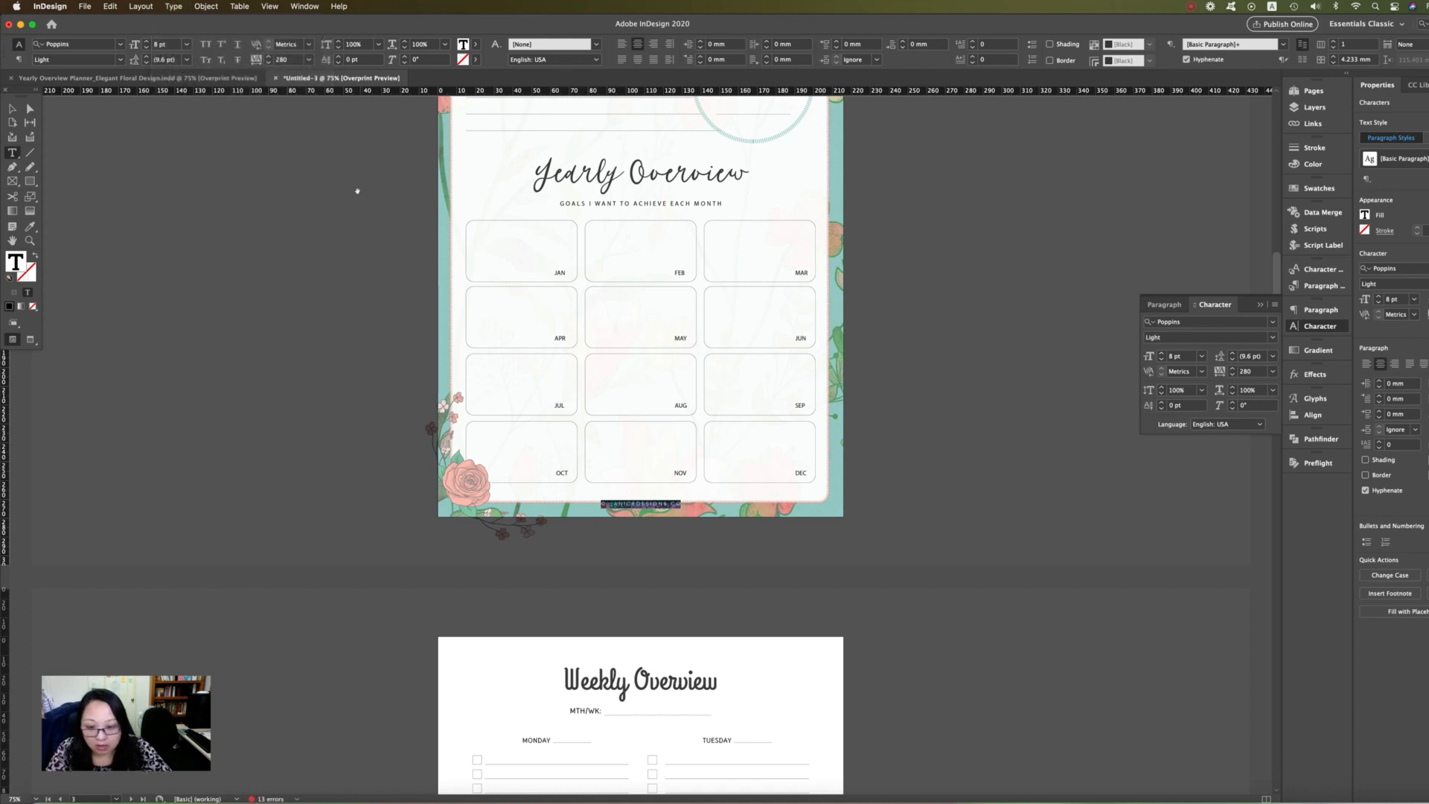
Step: Widen the footer text's tracking to 500 and leave text editing with its frame selected
{"action": "key", "text": "alt+Right"}
{"action": "key", "text": "alt+Right"}
{"action": "key", "text": "alt+Right"}
{"action": "key", "text": "alt+Right"}
{"action": "key", "text": "alt+Right"}
{"action": "key", "text": "alt+Right"}
{"action": "key", "text": "alt+Right"}
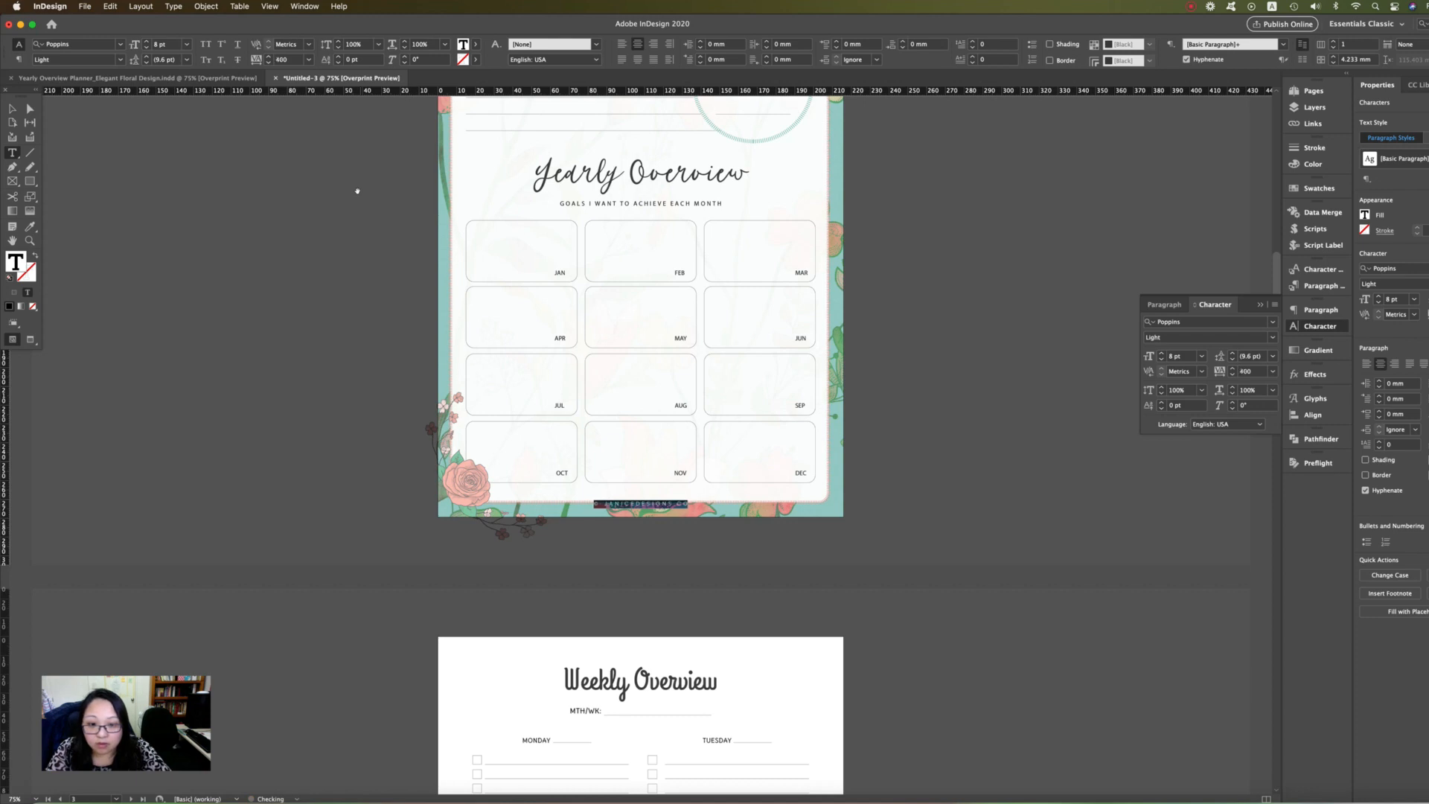
{"action": "key", "text": "Escape"}
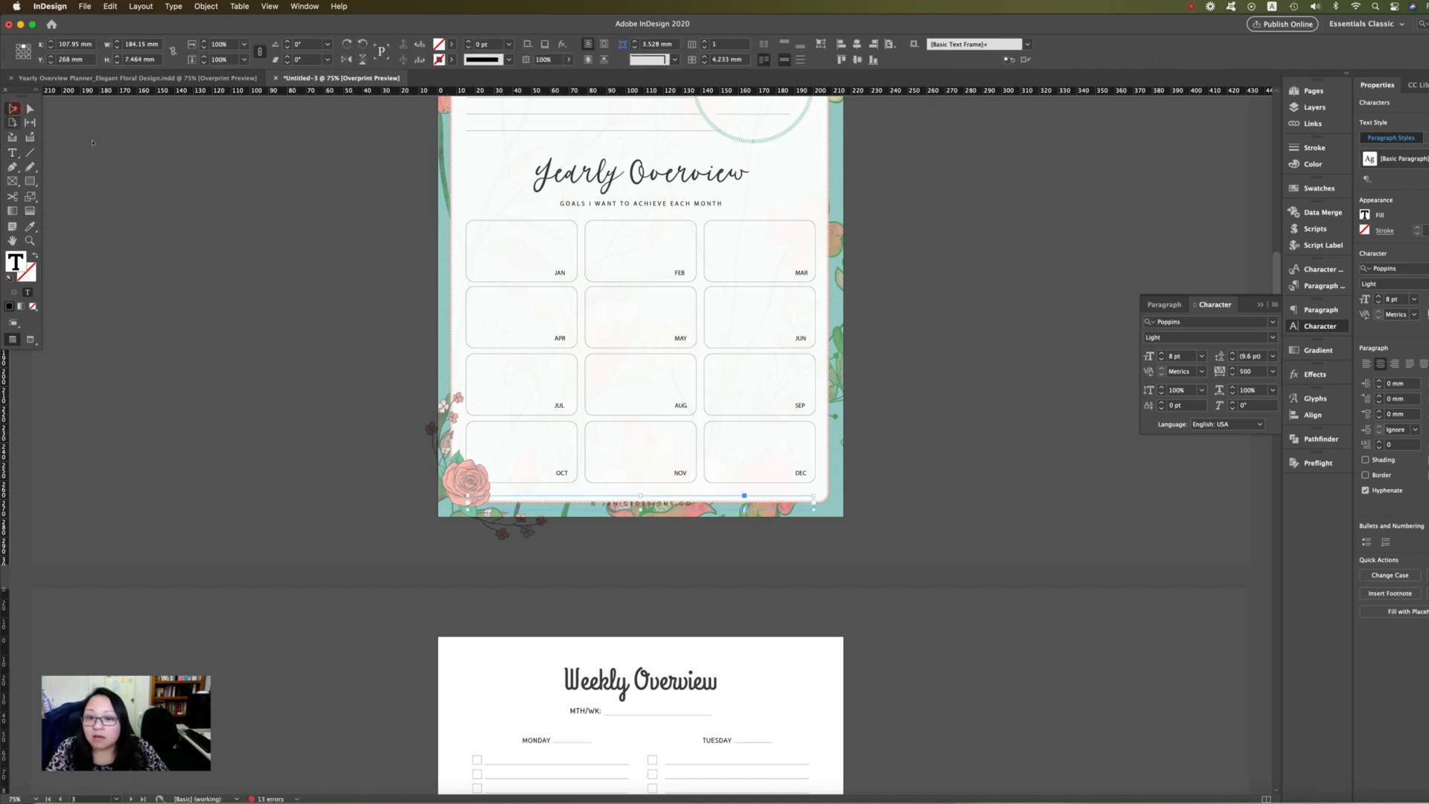
Step: Fill the footer text frame with [Paper] and narrow it by pulling in its right edge
{"action": "left_click", "coordinate": [452, 45]}
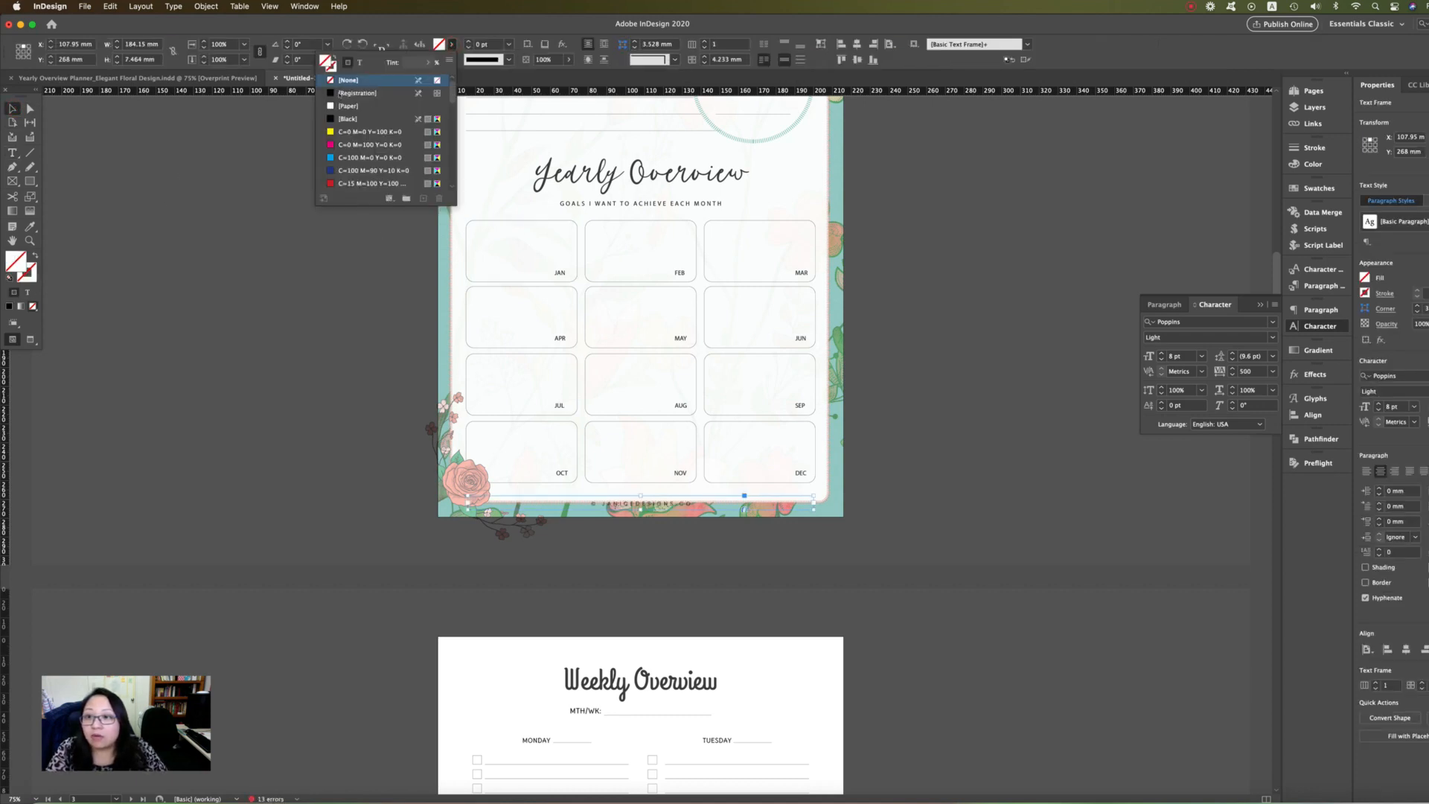
{"action": "left_click", "coordinate": [348, 105]}
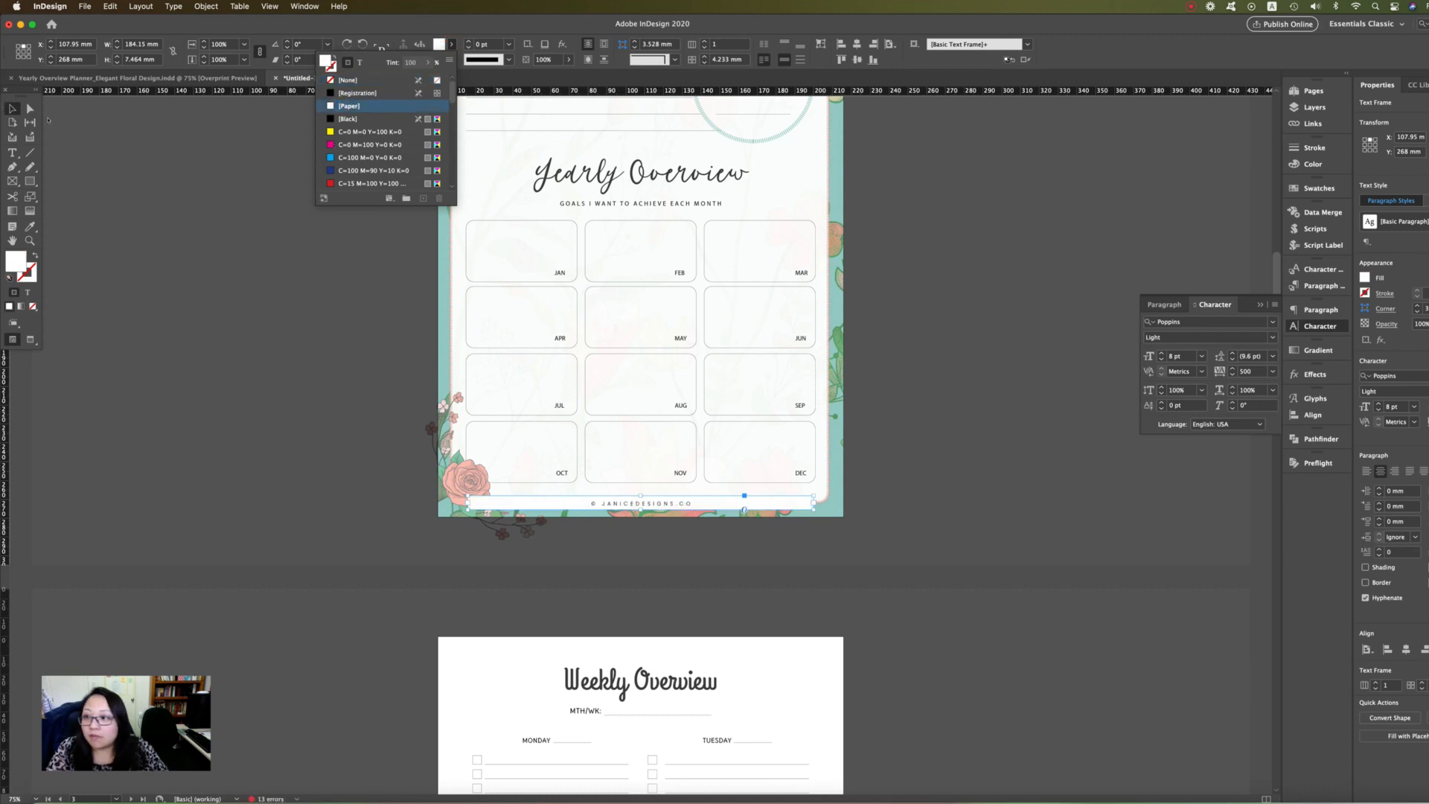
{"action": "left_click_drag", "start_coordinate": [813, 498], "coordinate": [520, 504]}
Step: Reduce the footer text to 6 pt
{"action": "double_click", "coordinate": [587, 506]}
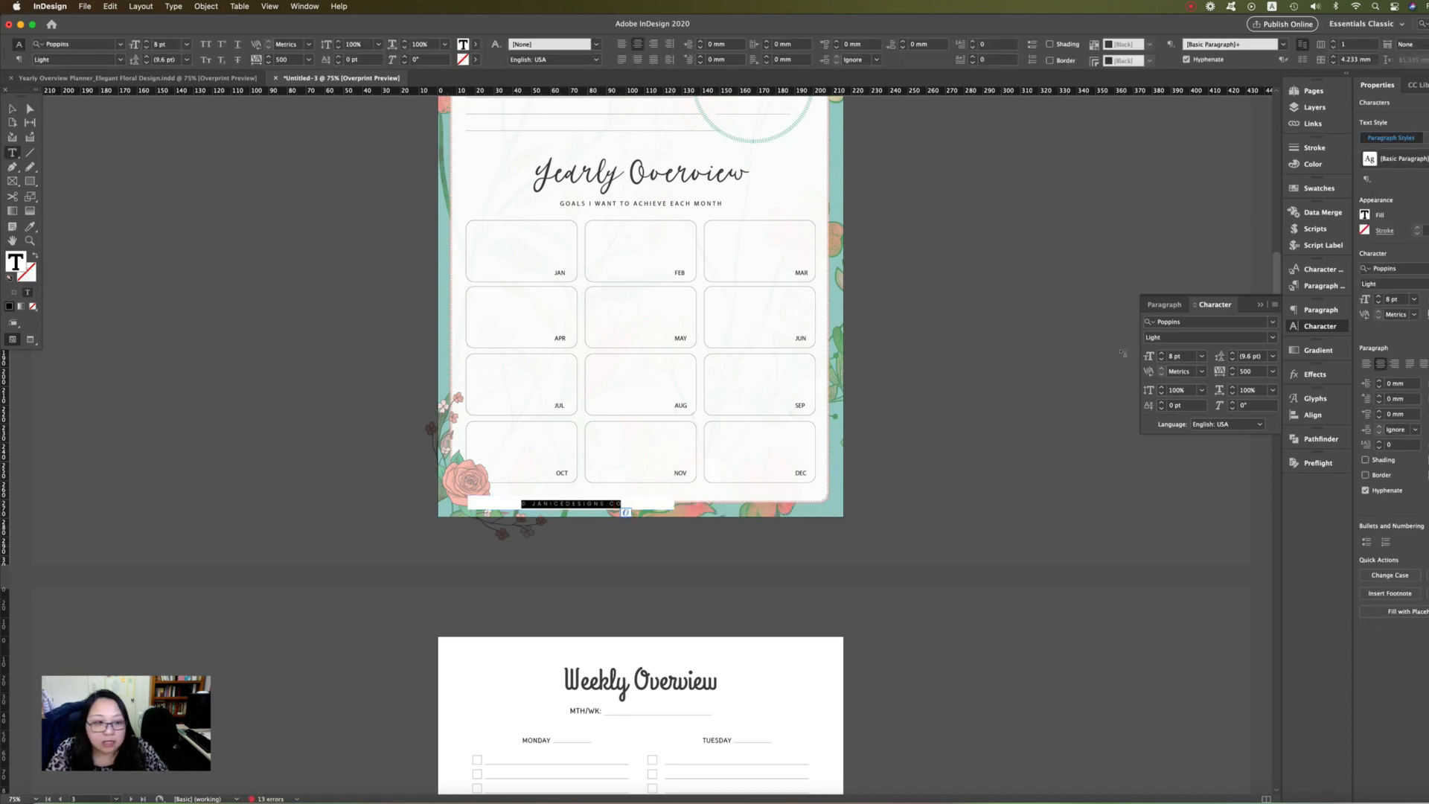
{"action": "left_click", "coordinate": [1201, 355]}
{"action": "left_click", "coordinate": [1182, 388]}
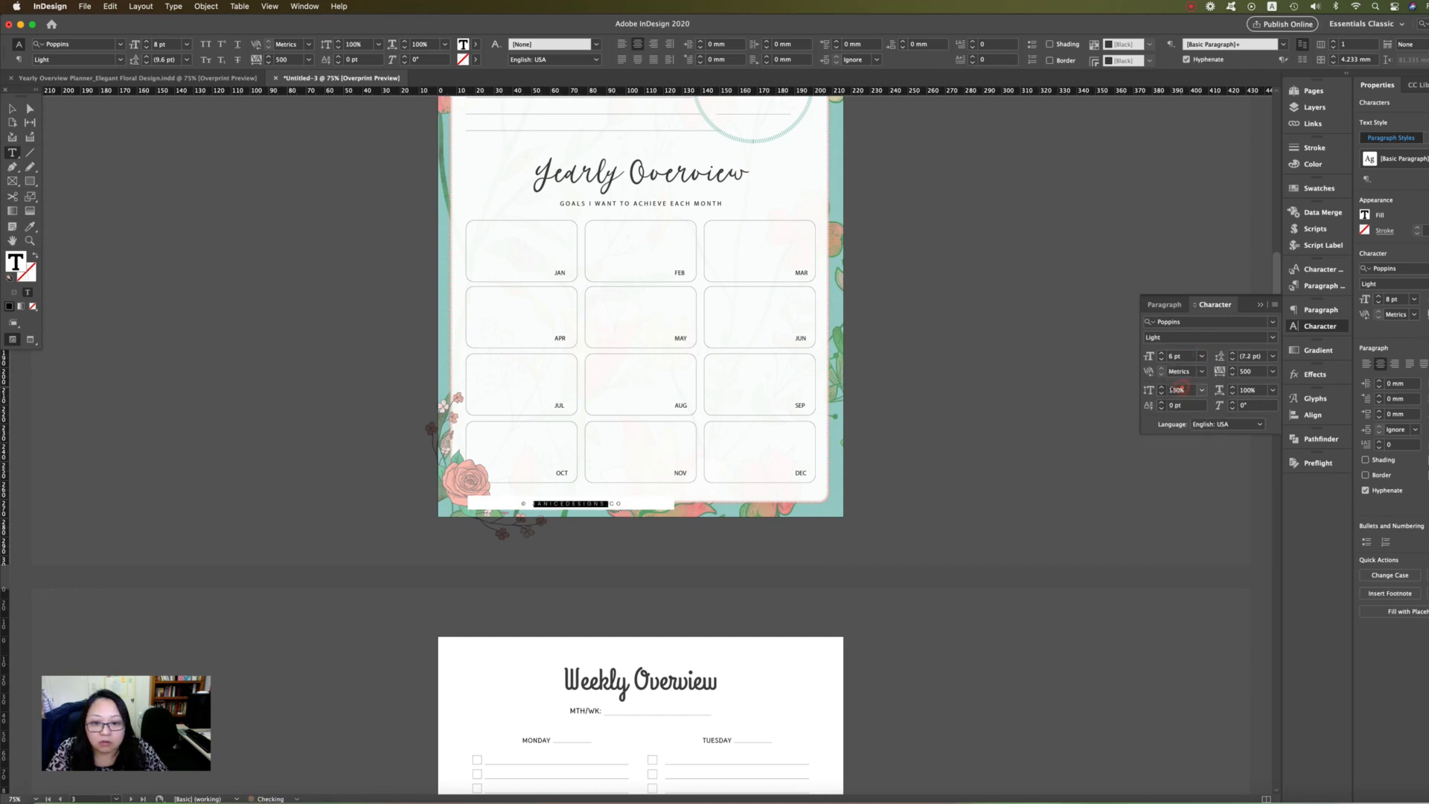
{"action": "left_click", "coordinate": [12, 108]}
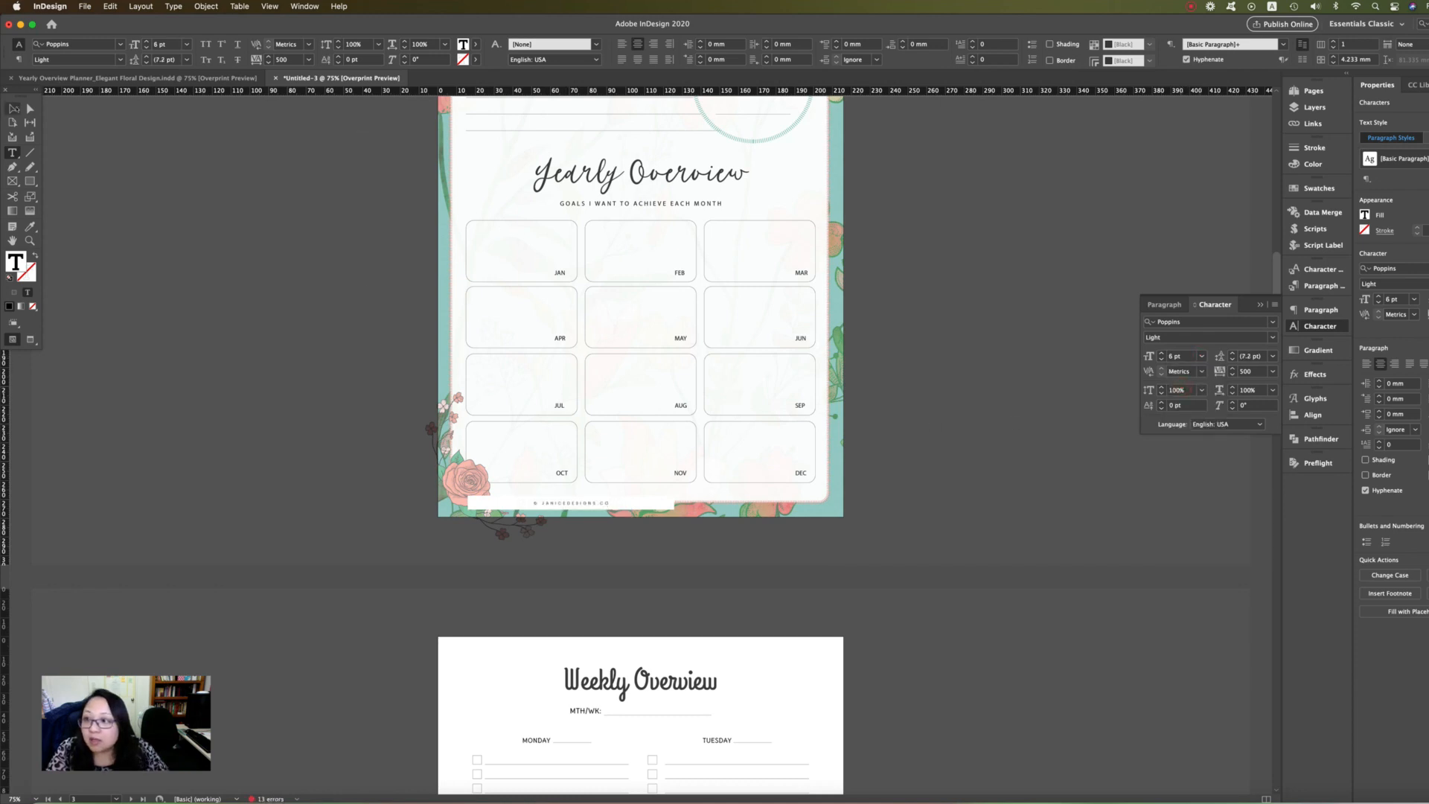
Step: Narrow the footer frame to about 63 mm wide, centre it horizontally on the page, and deselect it
{"action": "left_click_drag", "start_coordinate": [675, 506], "coordinate": [585, 505]}
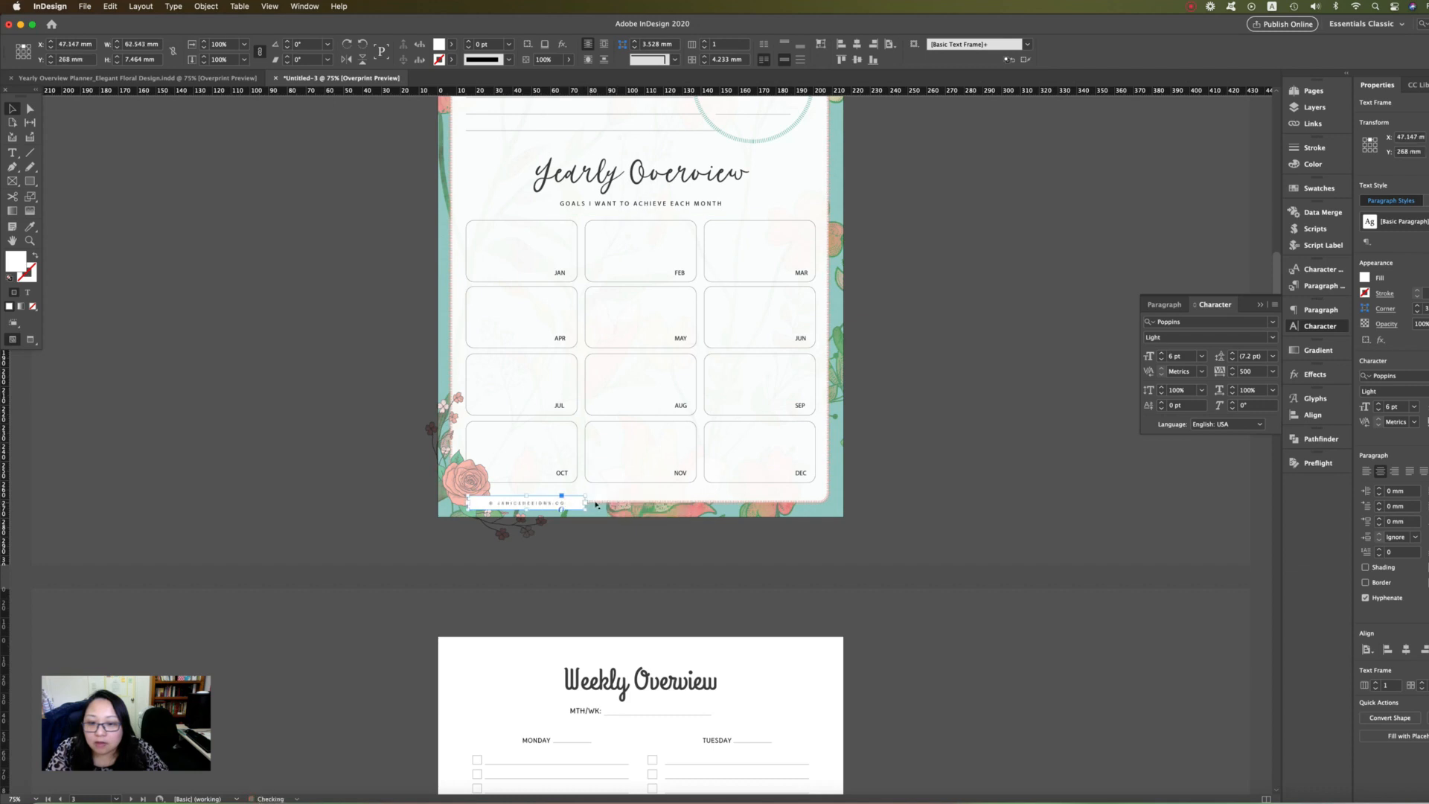
{"action": "left_click", "coordinate": [857, 44]}
{"action": "left_click", "coordinate": [991, 367]}
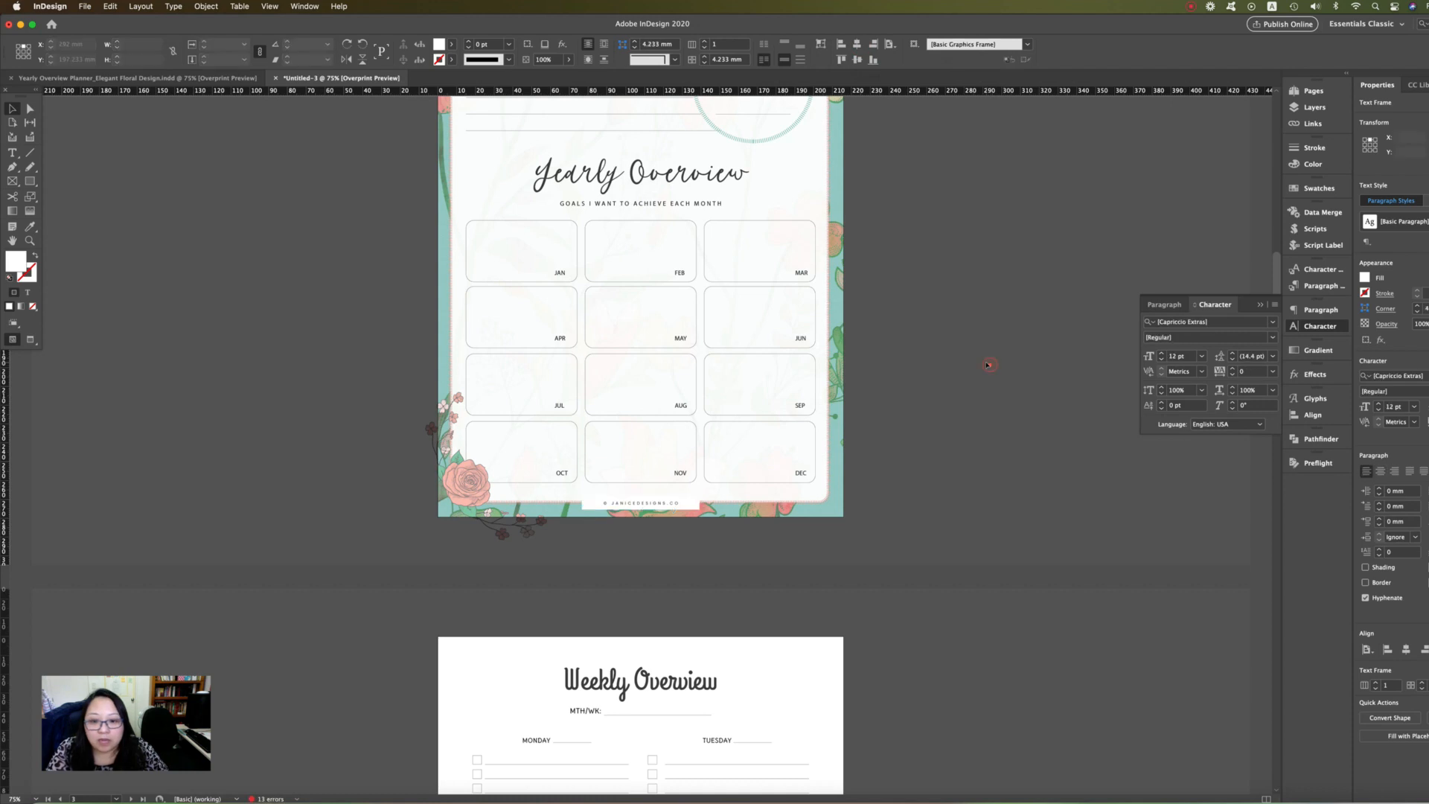
{"action": "scroll", "coordinate": [992, 368], "scroll_direction": "up", "scroll_amount": 3}
{"action": "scroll", "coordinate": [993, 369], "scroll_direction": "down", "scroll_amount": 1}
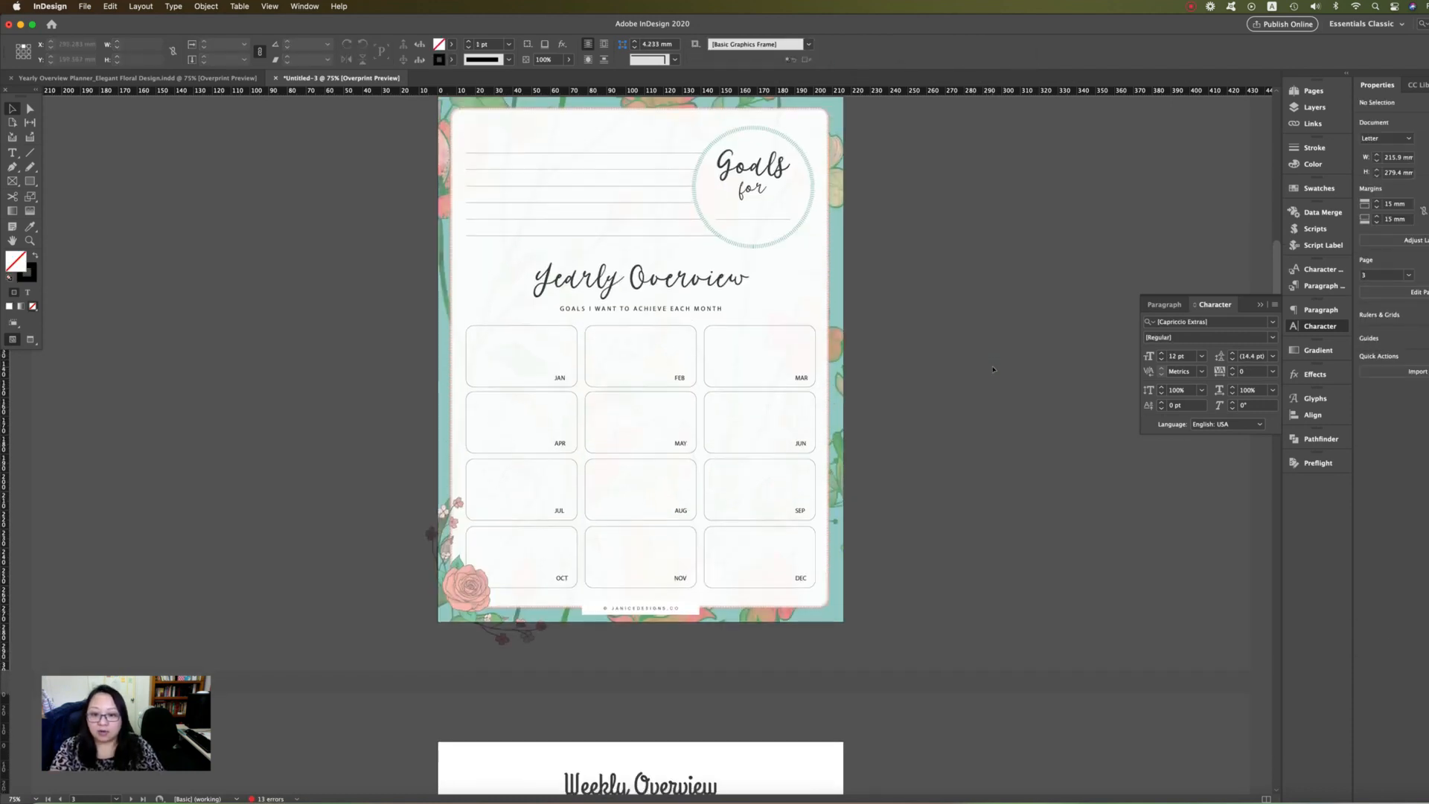
Step: Set the footer frame's stroke style to Dotted
{"action": "left_click", "coordinate": [691, 609]}
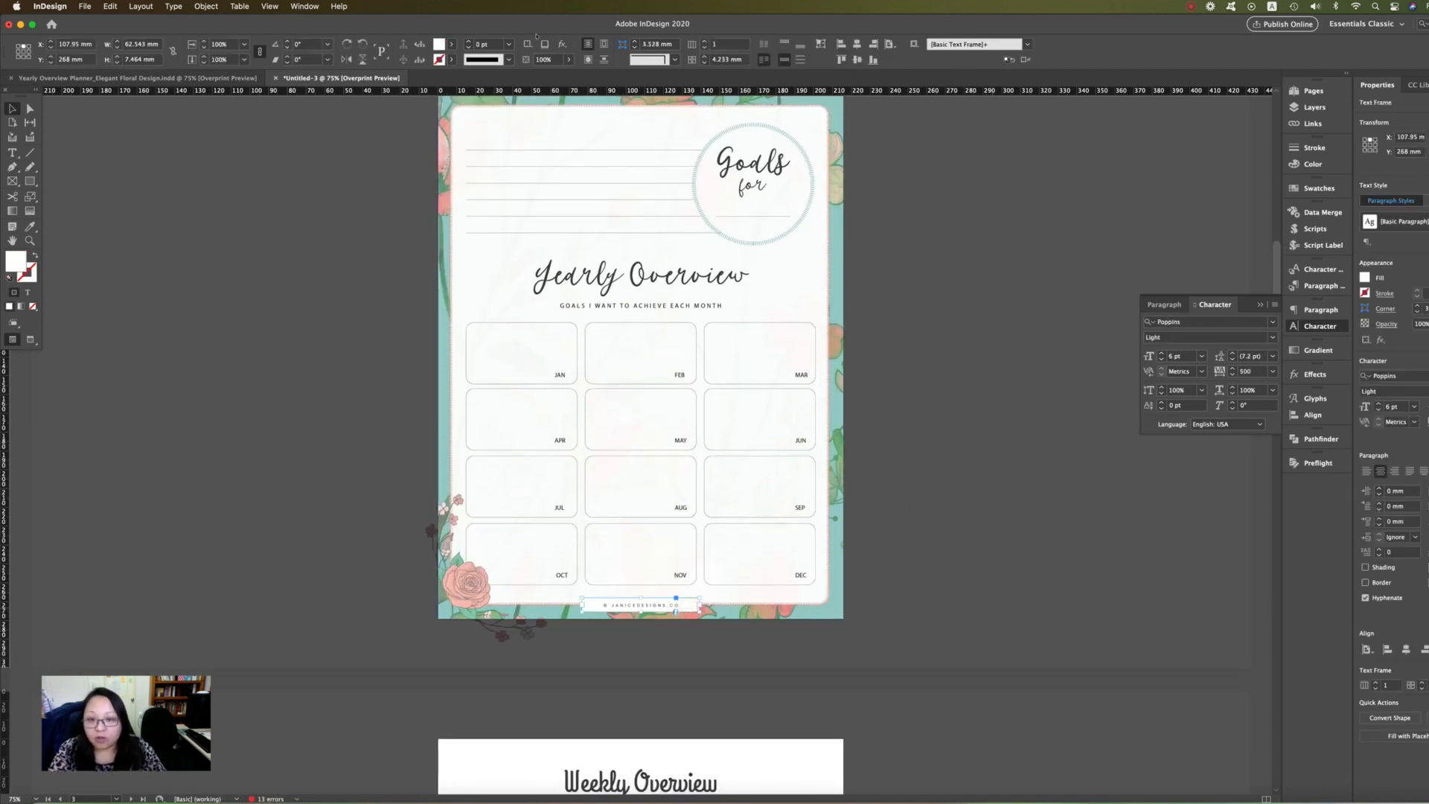
{"action": "left_click", "coordinate": [508, 60]}
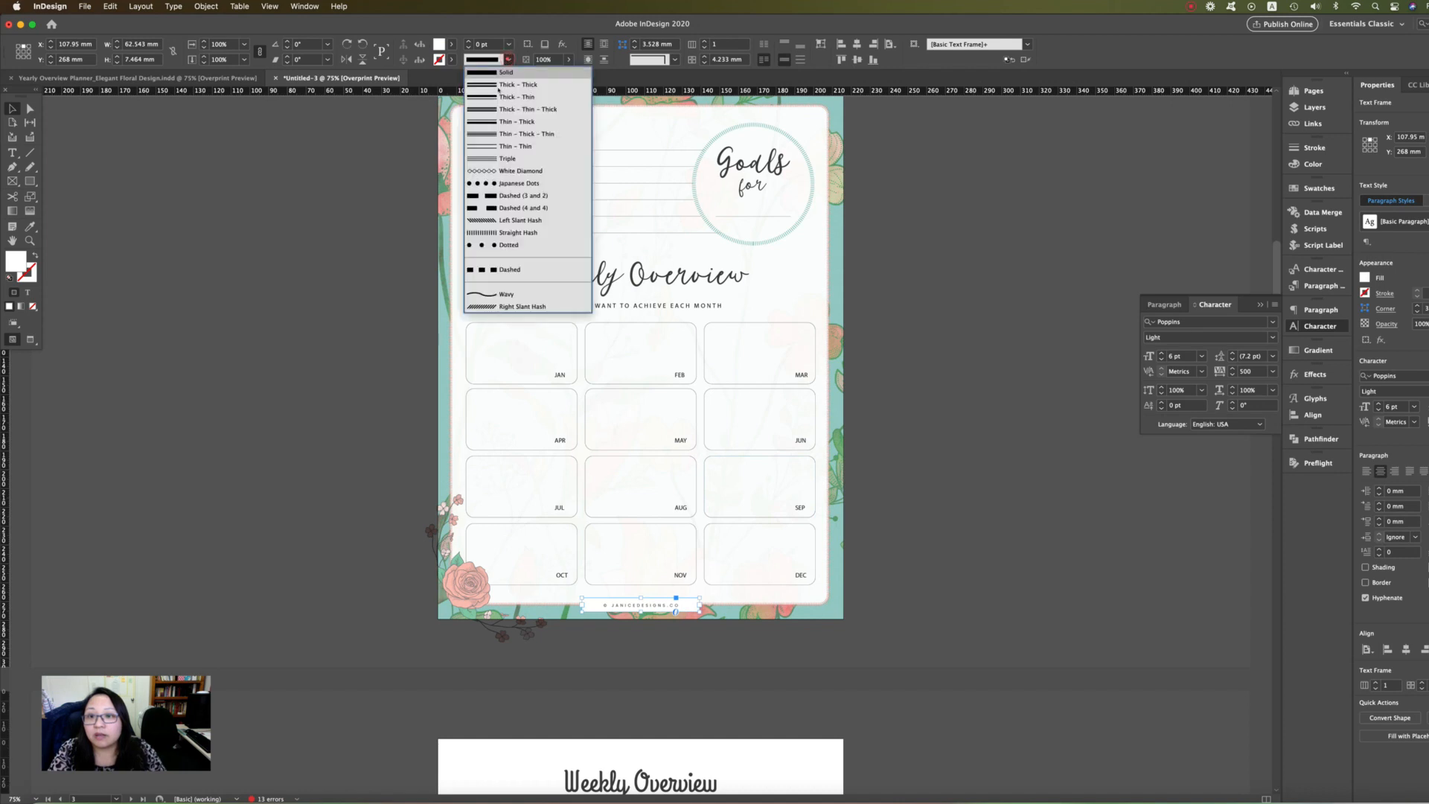
{"action": "left_click", "coordinate": [494, 248]}
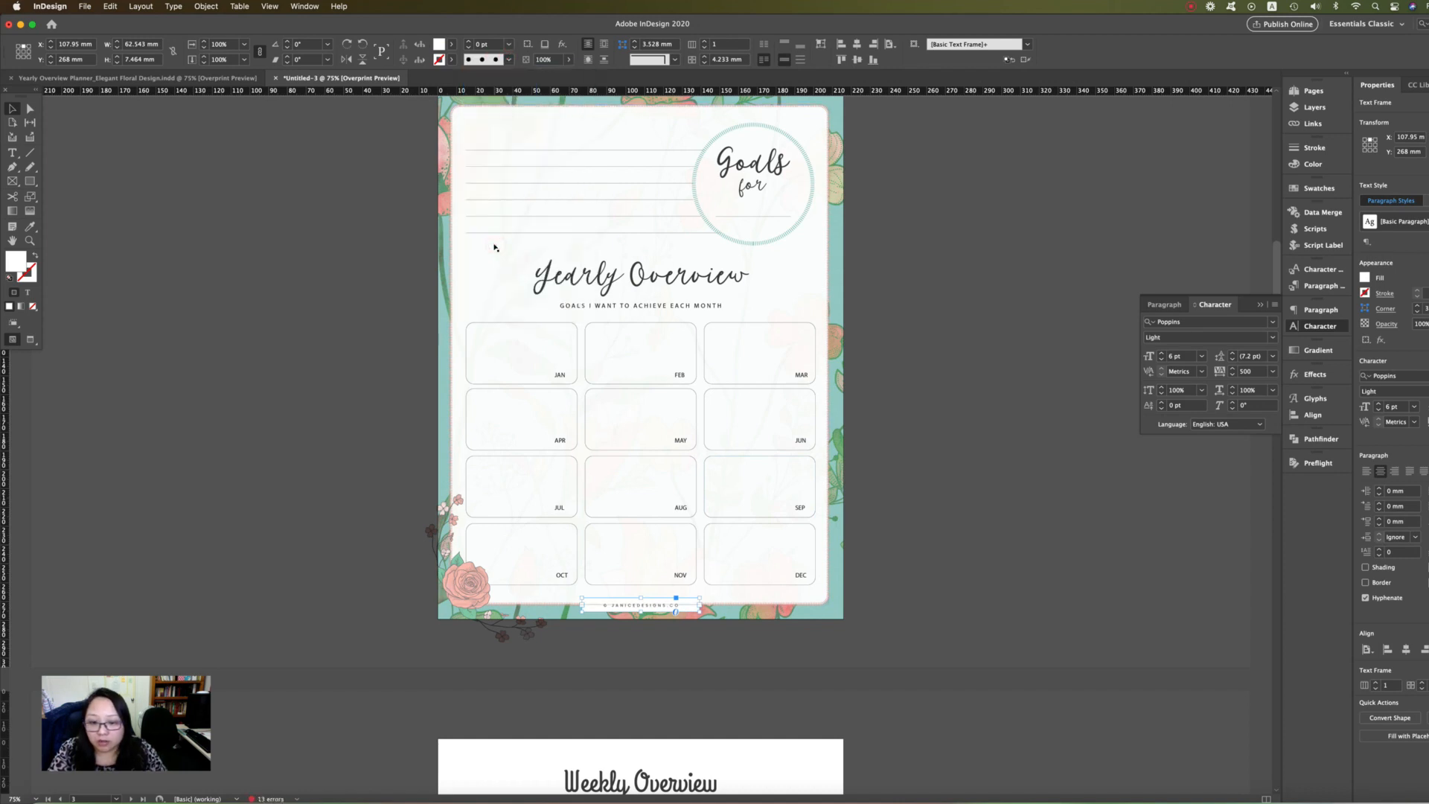
Step: Set the footer text frame's stroke colour to [Black] and deselect the frame
{"action": "left_click", "coordinate": [967, 518]}
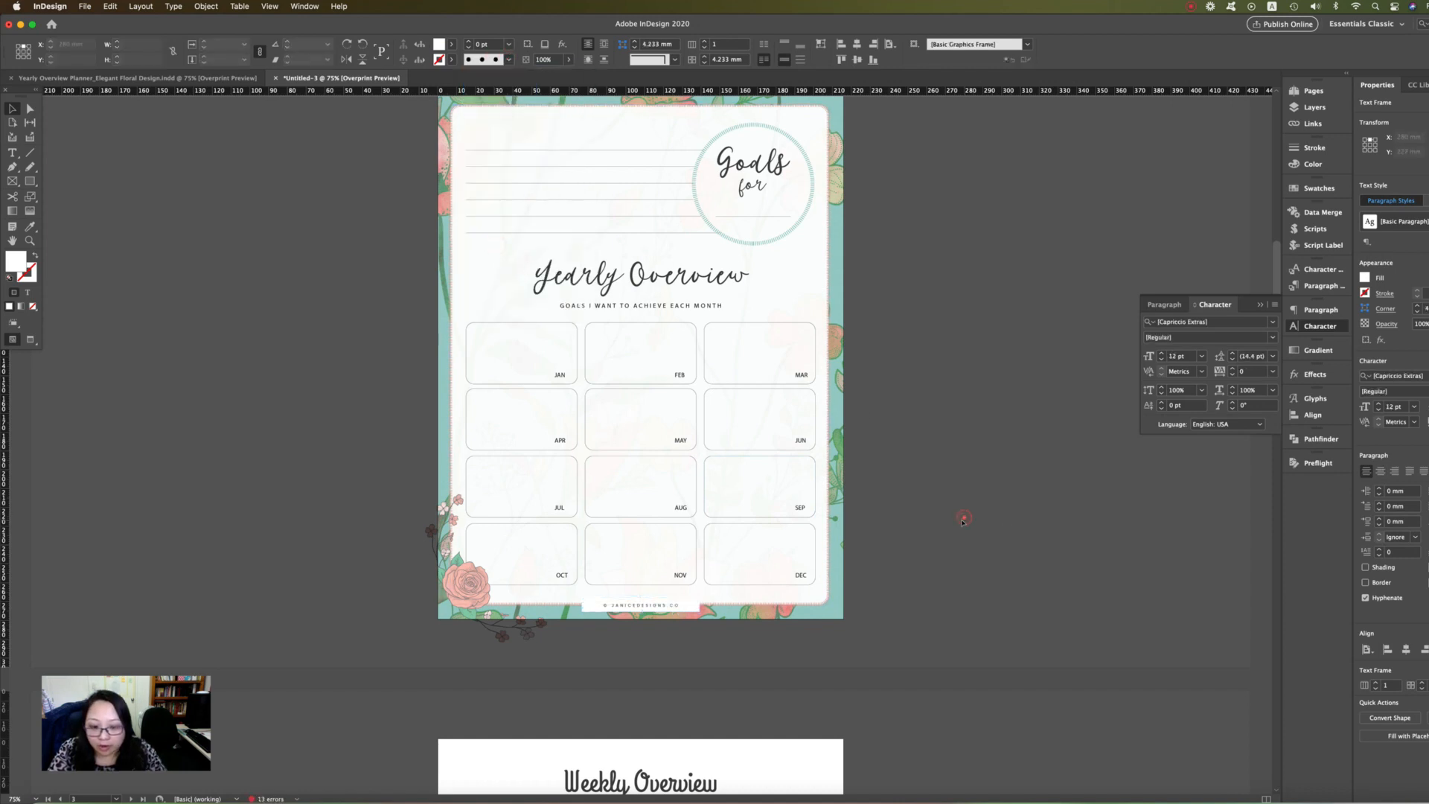
{"action": "left_click", "coordinate": [690, 607]}
{"action": "left_click", "coordinate": [451, 59]}
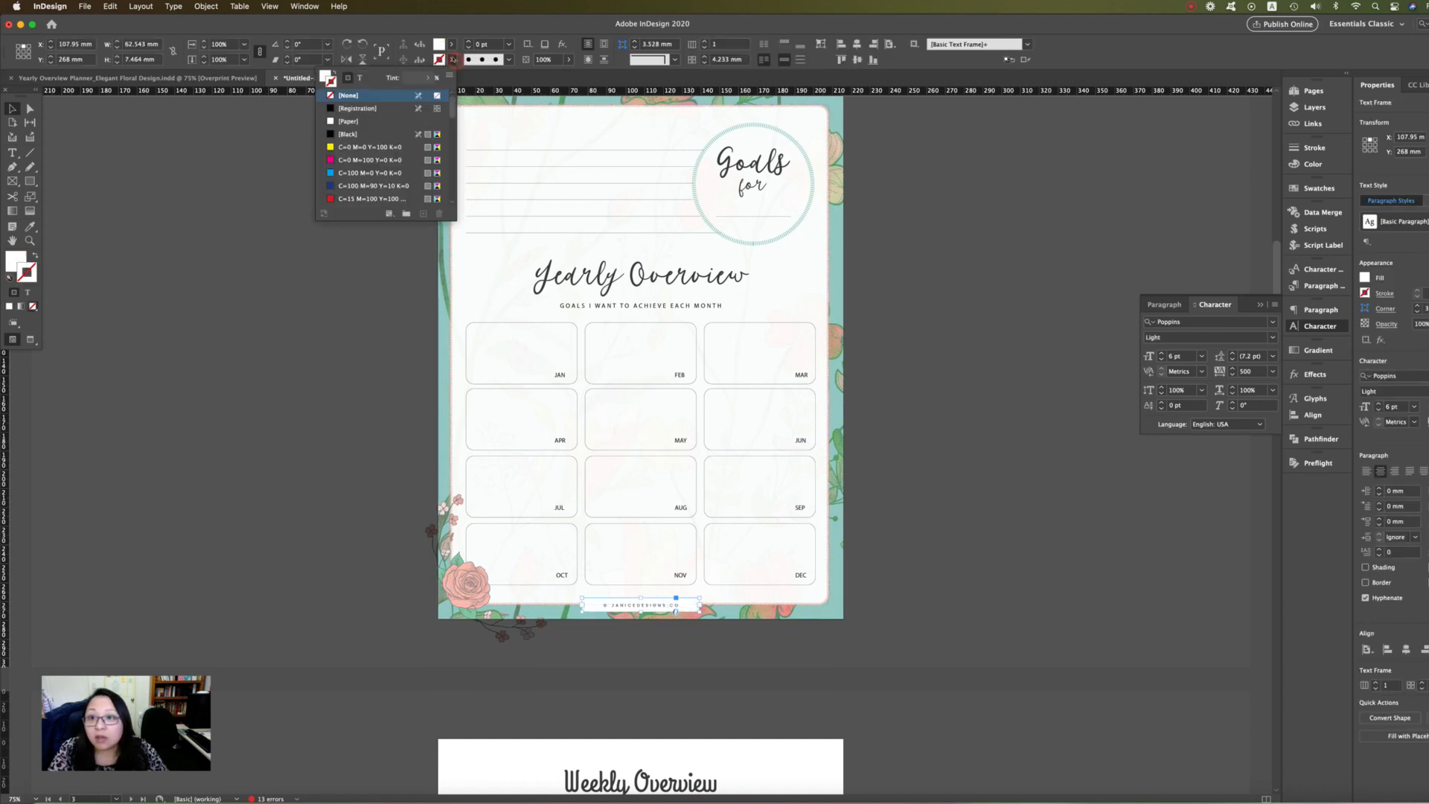
{"action": "left_click", "coordinate": [348, 134]}
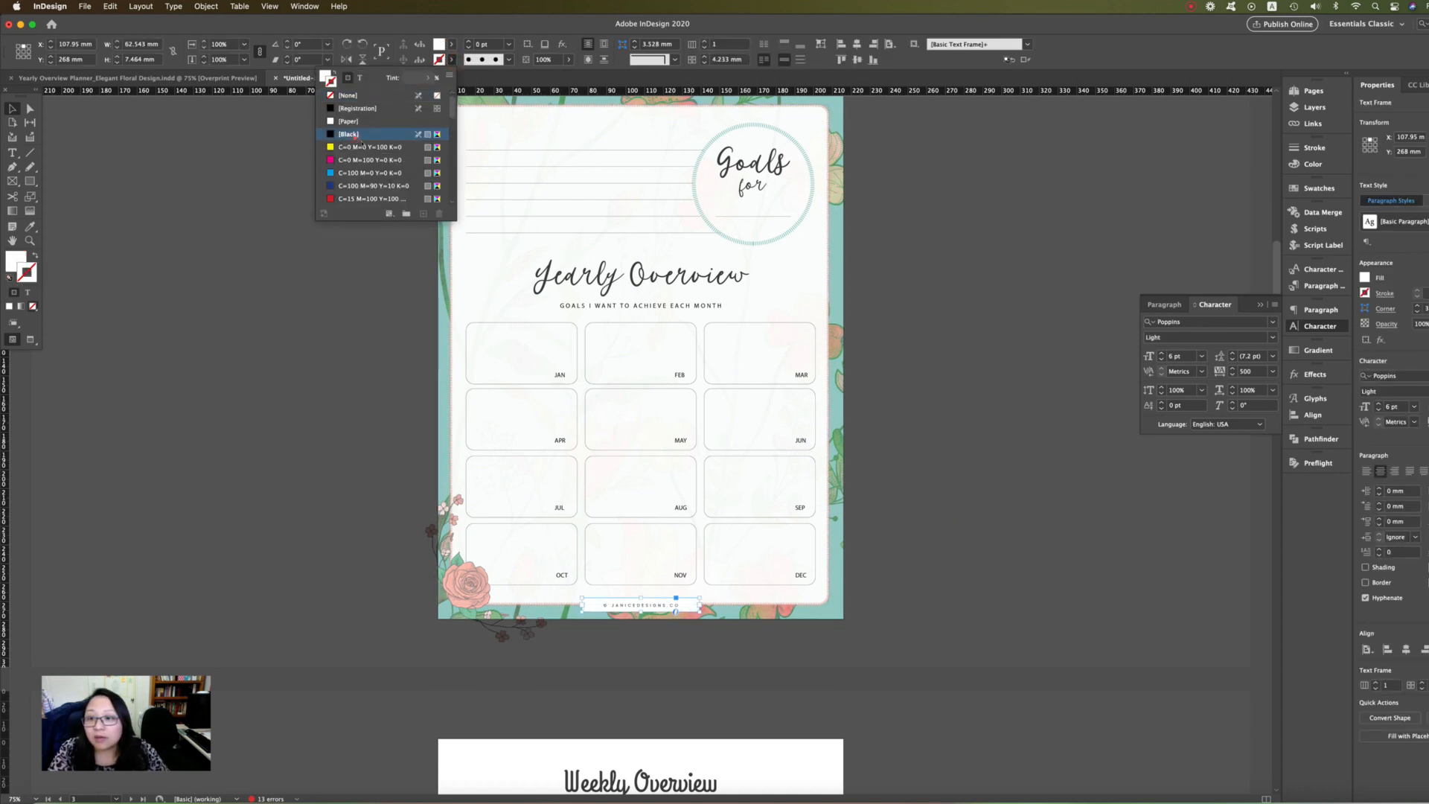
{"action": "left_click", "coordinate": [946, 447]}
{"action": "left_click", "coordinate": [946, 450]}
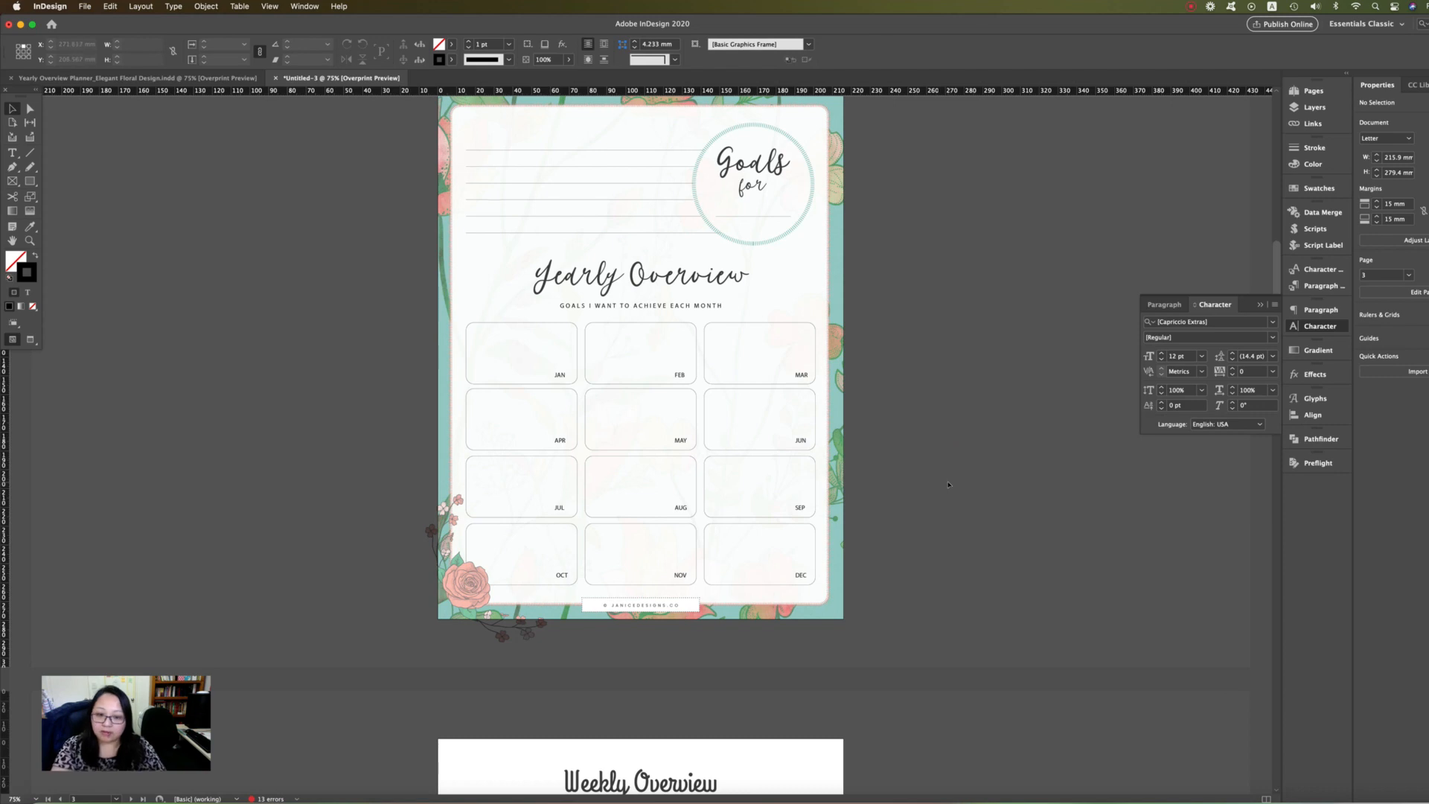
{"action": "scroll", "coordinate": [948, 483], "scroll_direction": "down", "scroll_amount": 1}
{"action": "scroll", "coordinate": [947, 483], "scroll_direction": "up", "scroll_amount": 3}
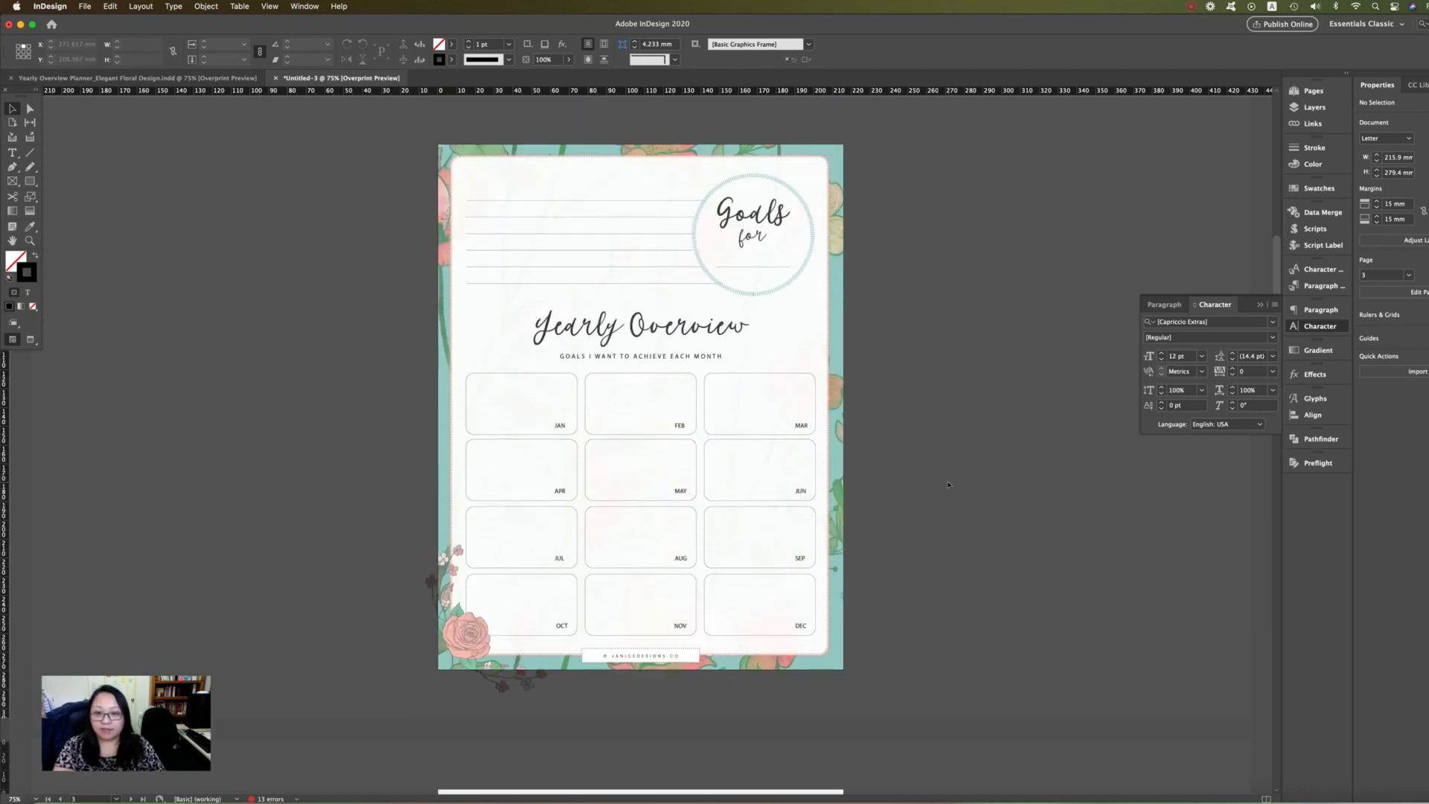
{"action": "scroll", "coordinate": [947, 484], "scroll_direction": "down", "scroll_amount": 1}
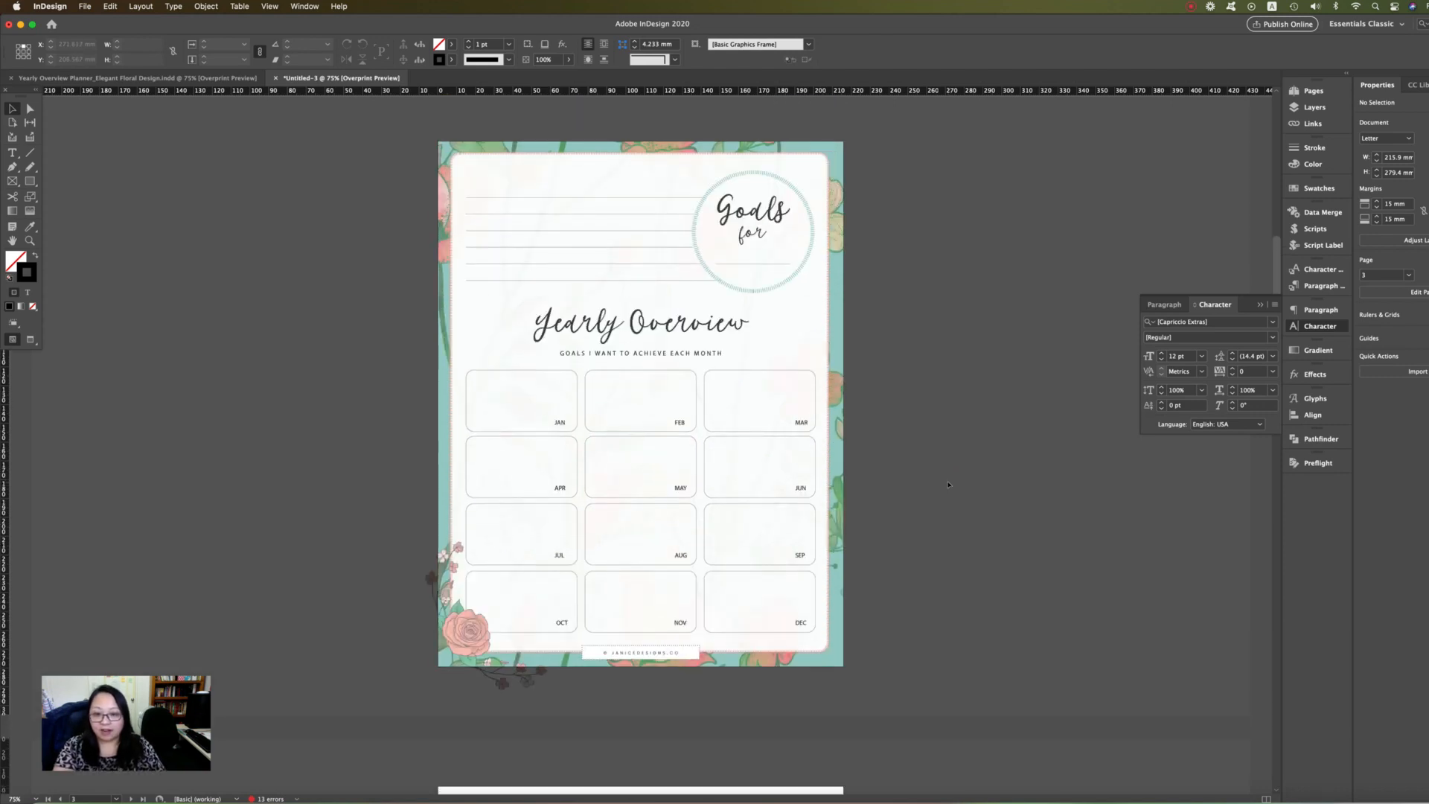
{"action": "right_click", "coordinate": [668, 658]}
{"action": "mouse_move", "coordinate": [695, 679]}
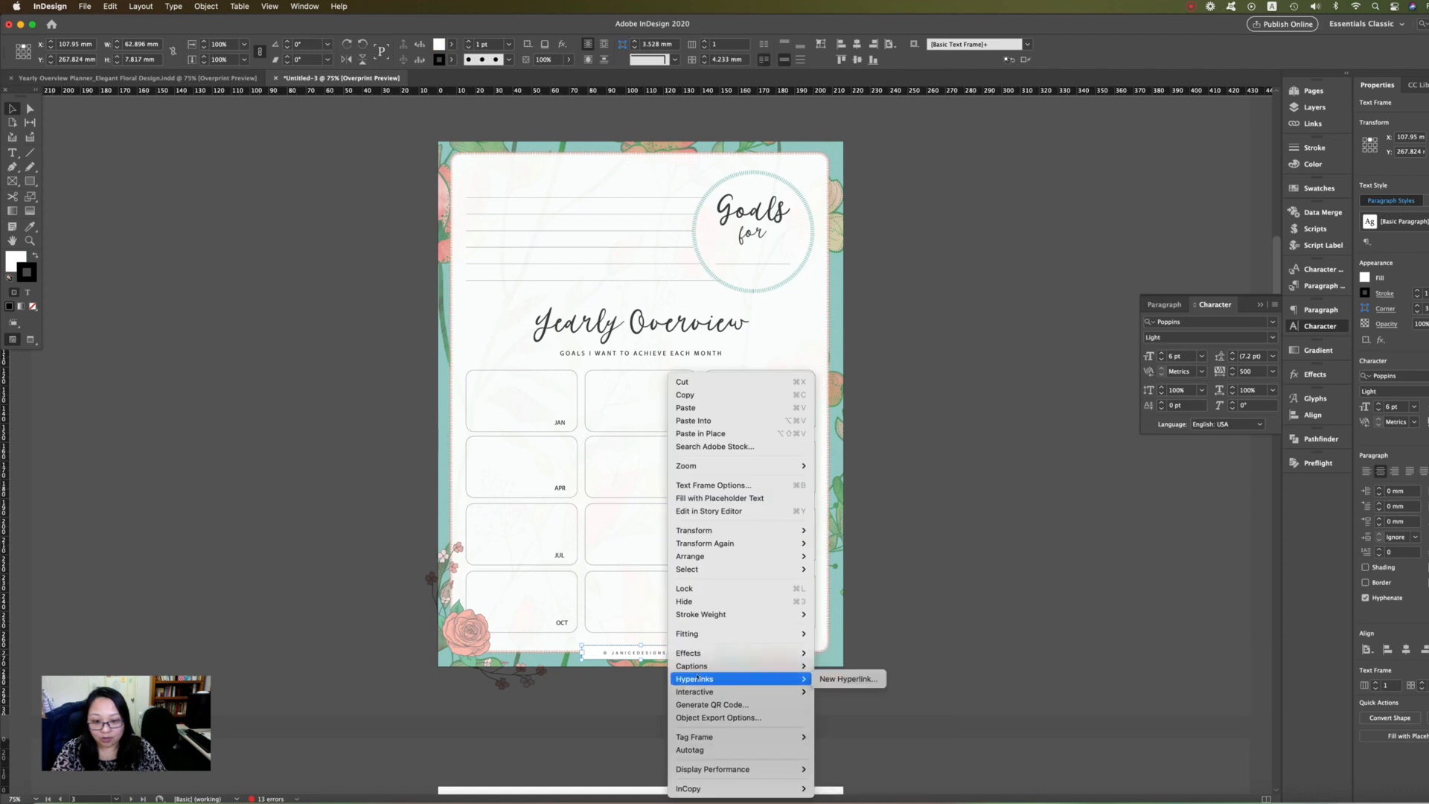
{"action": "left_click", "coordinate": [848, 679]}
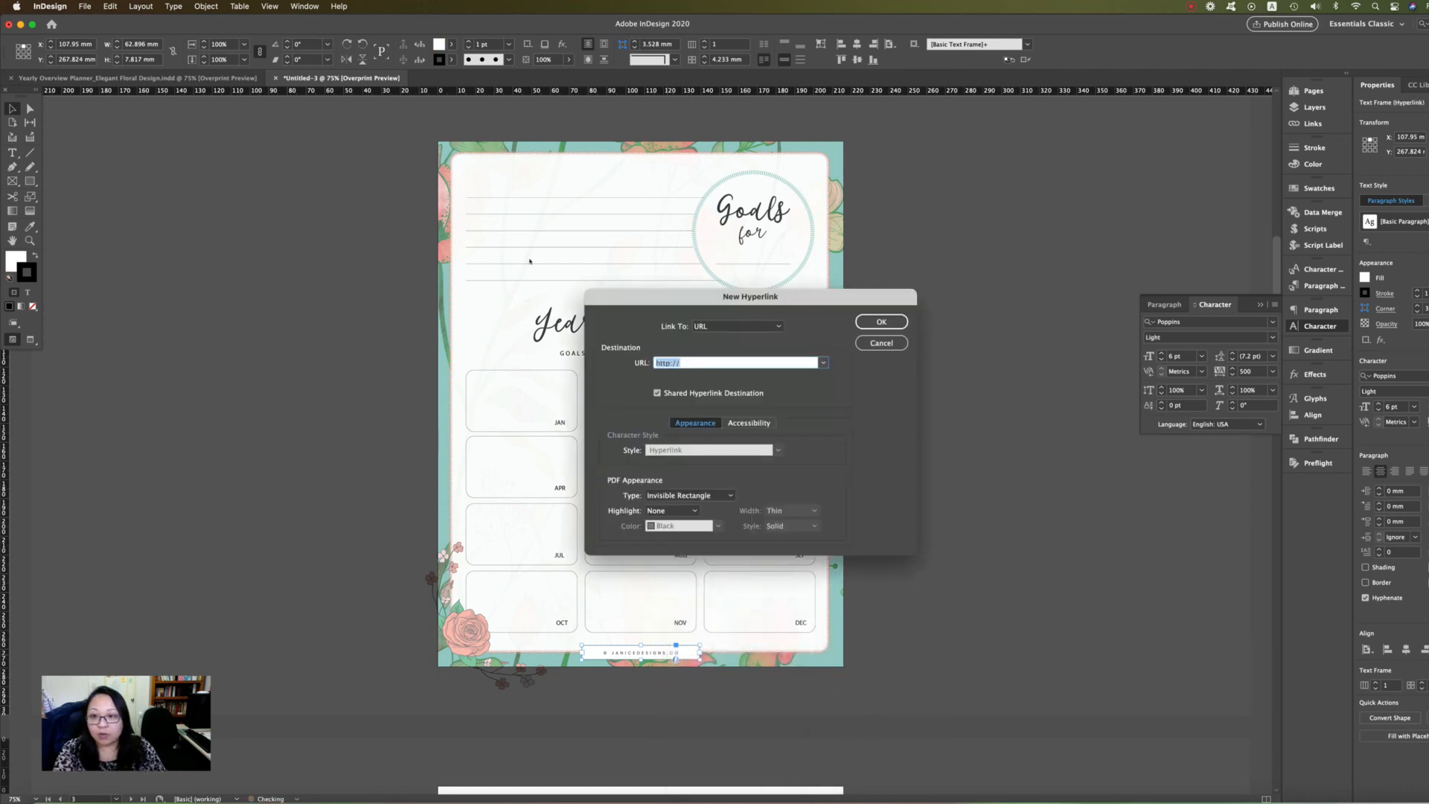
{"action": "type", "text": "https://"}
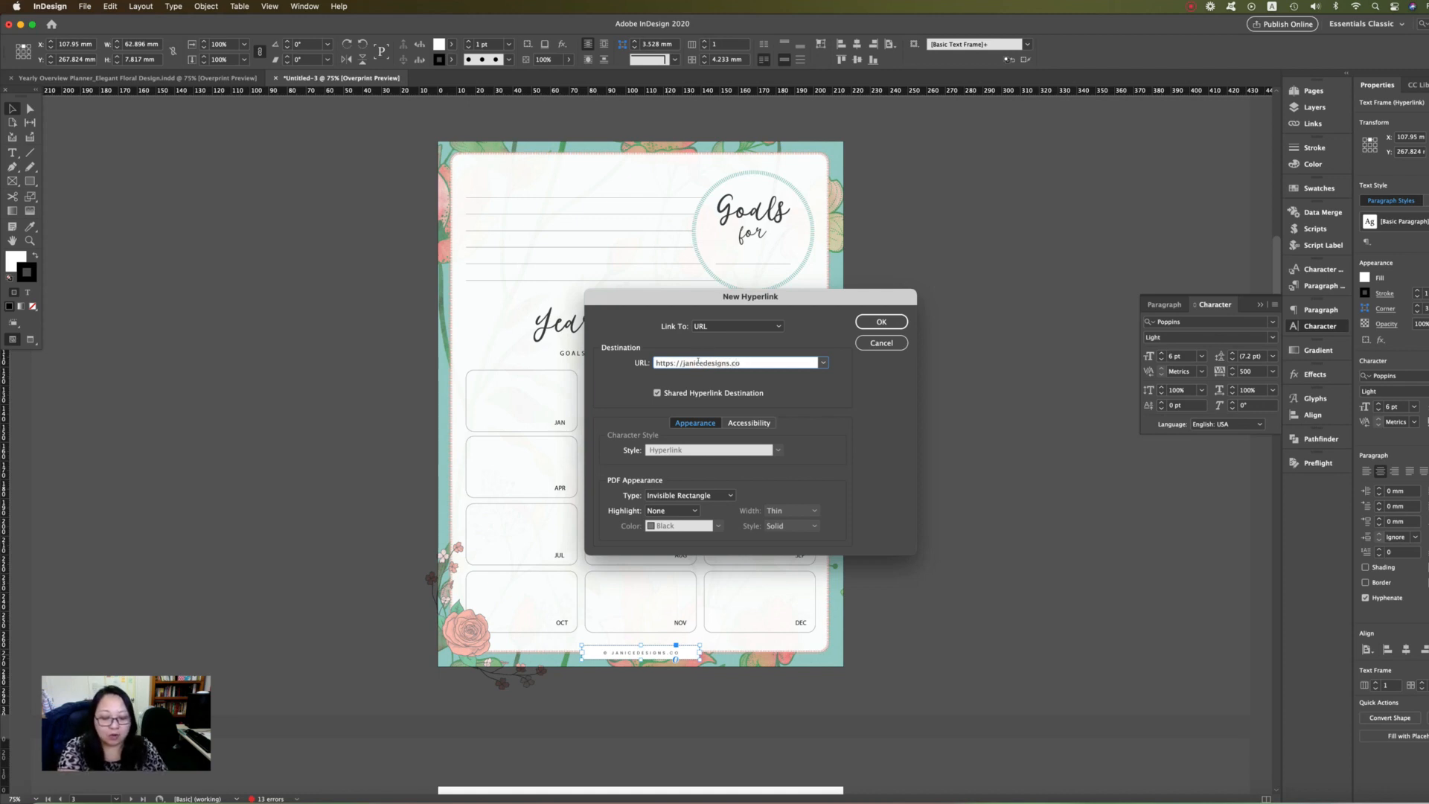
{"action": "left_click", "coordinate": [881, 322]}
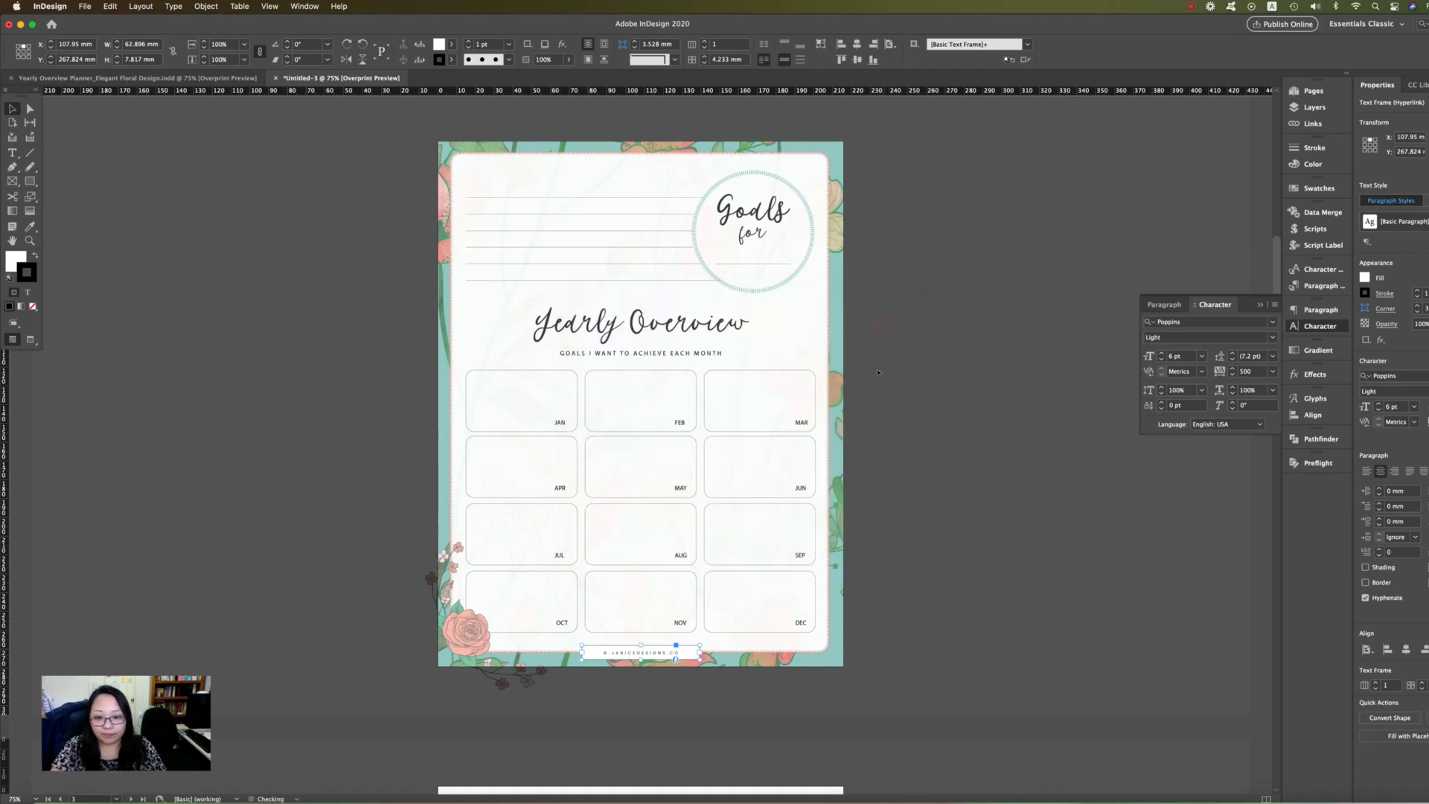
{"action": "left_click", "coordinate": [905, 402]}
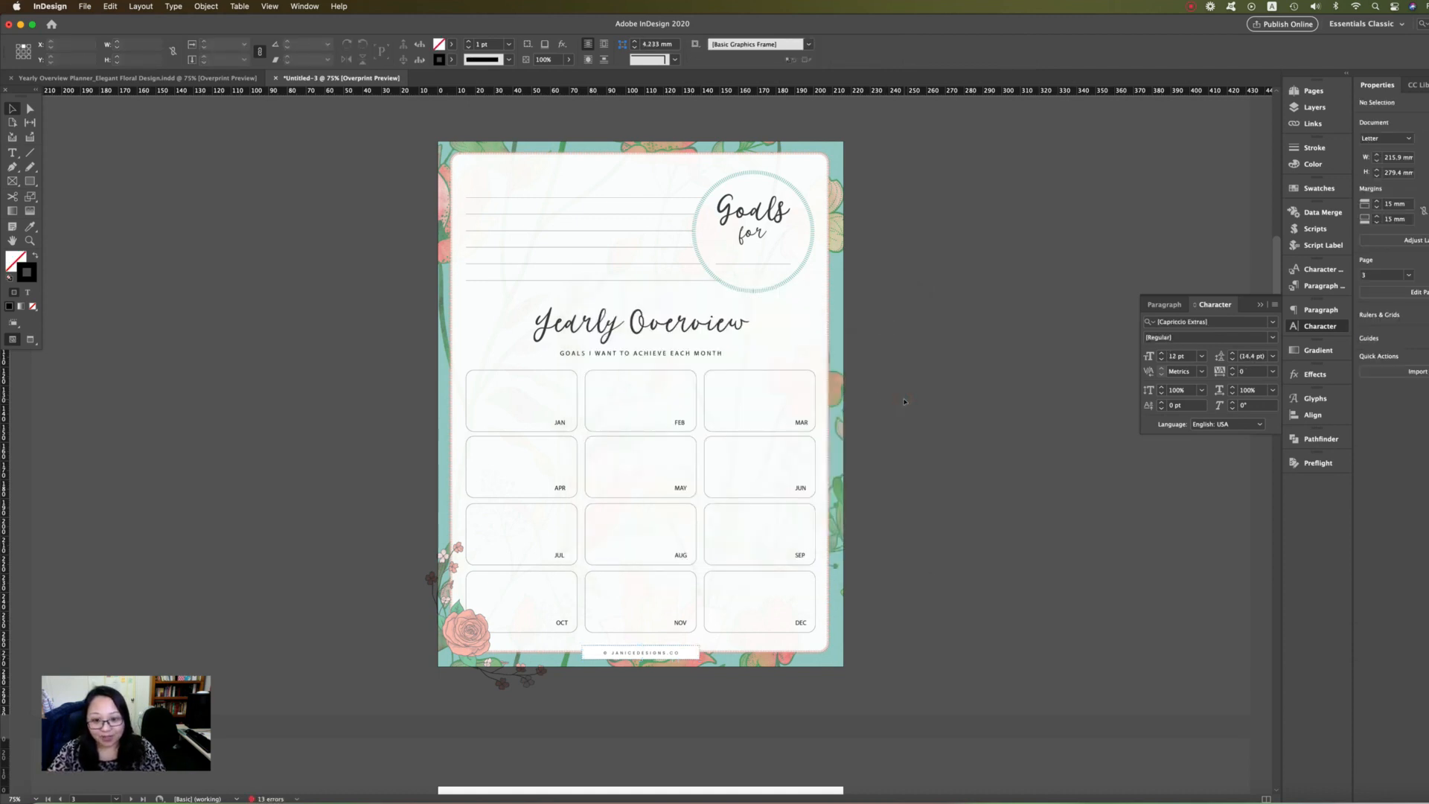
{"action": "scroll", "coordinate": [905, 402], "scroll_direction": "down", "scroll_amount": 5}
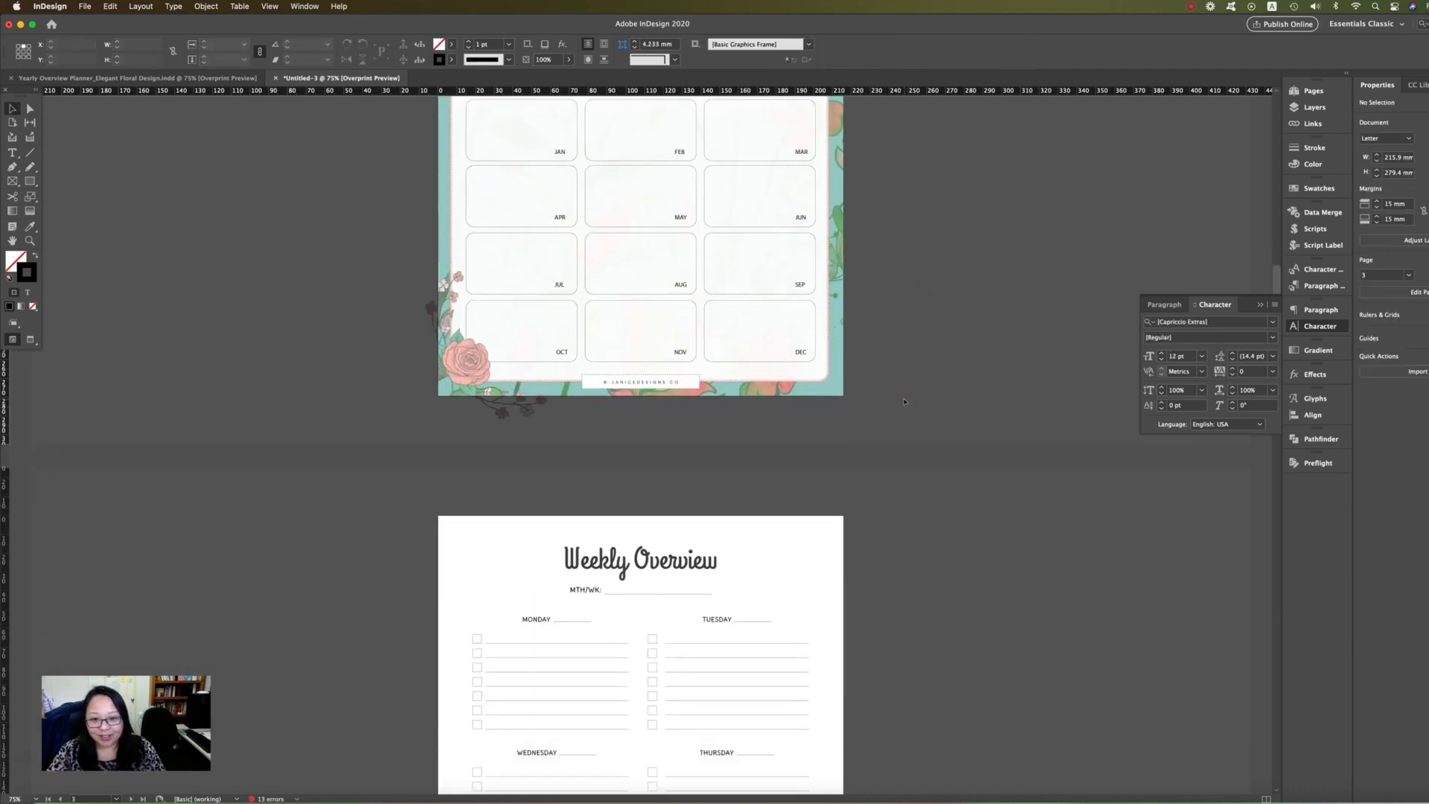
{"action": "scroll", "coordinate": [904, 402], "scroll_direction": "up", "scroll_amount": 5}
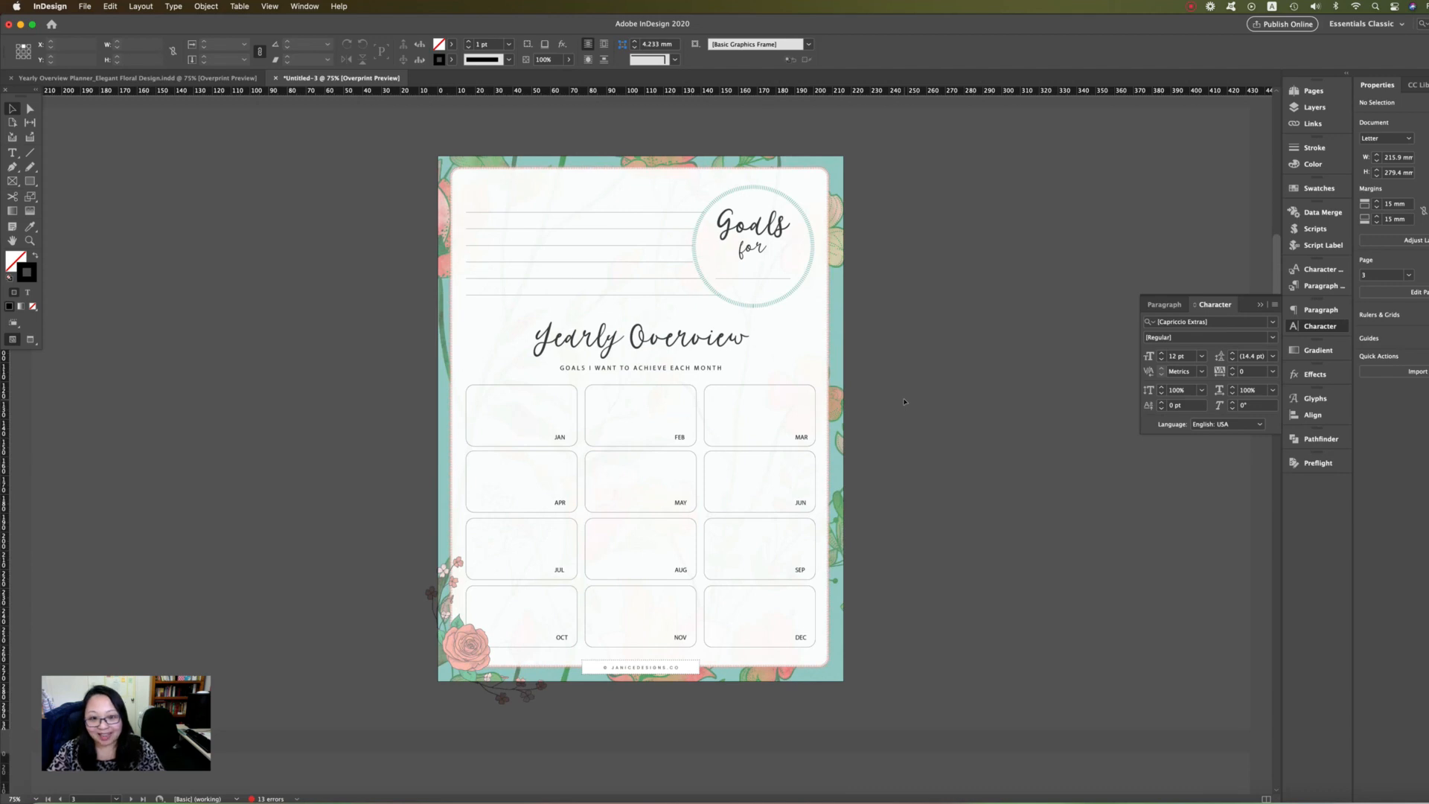